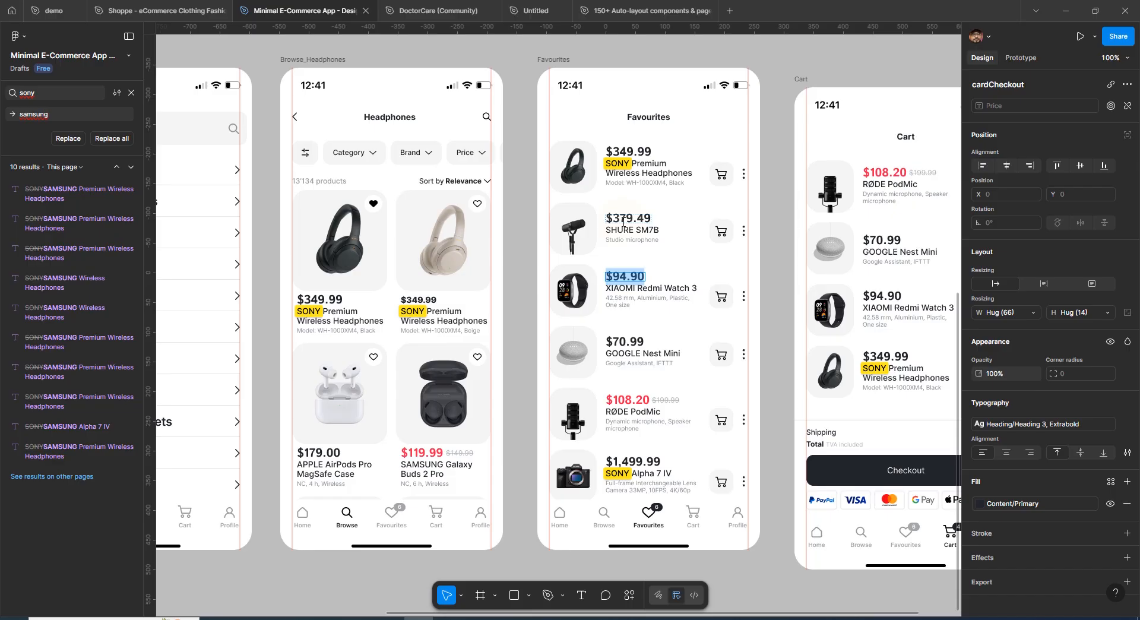
# Detach the text style from the red $108.20 price on the Favourites screen
pyautogui.click(622, 221)
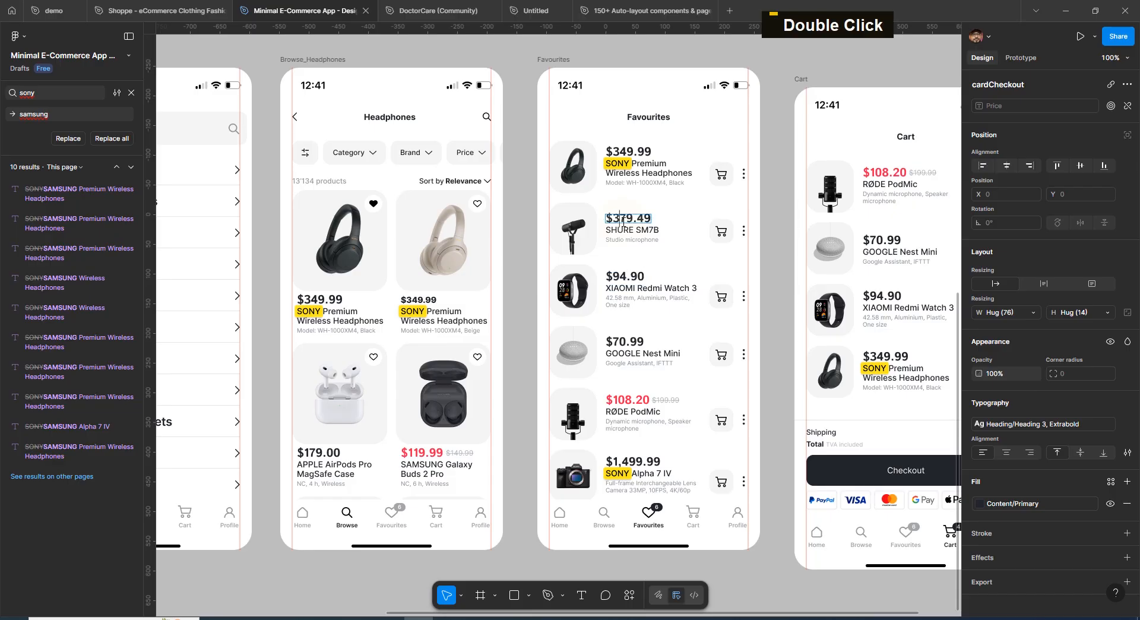
pyautogui.doubleClick(634, 151)
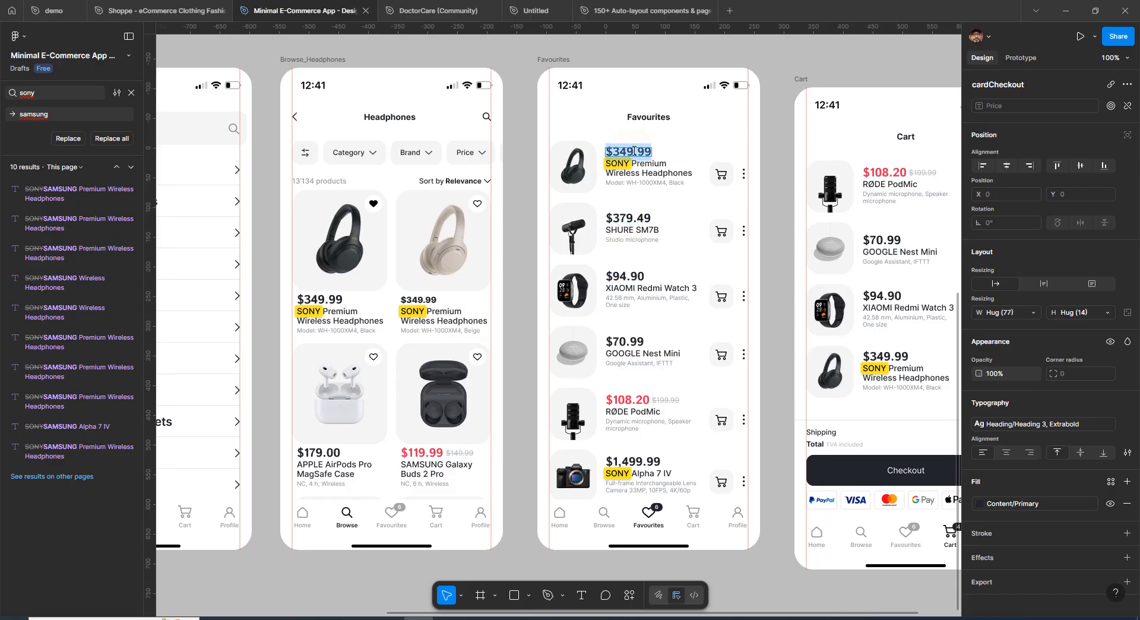
pyautogui.doubleClick(627, 399)
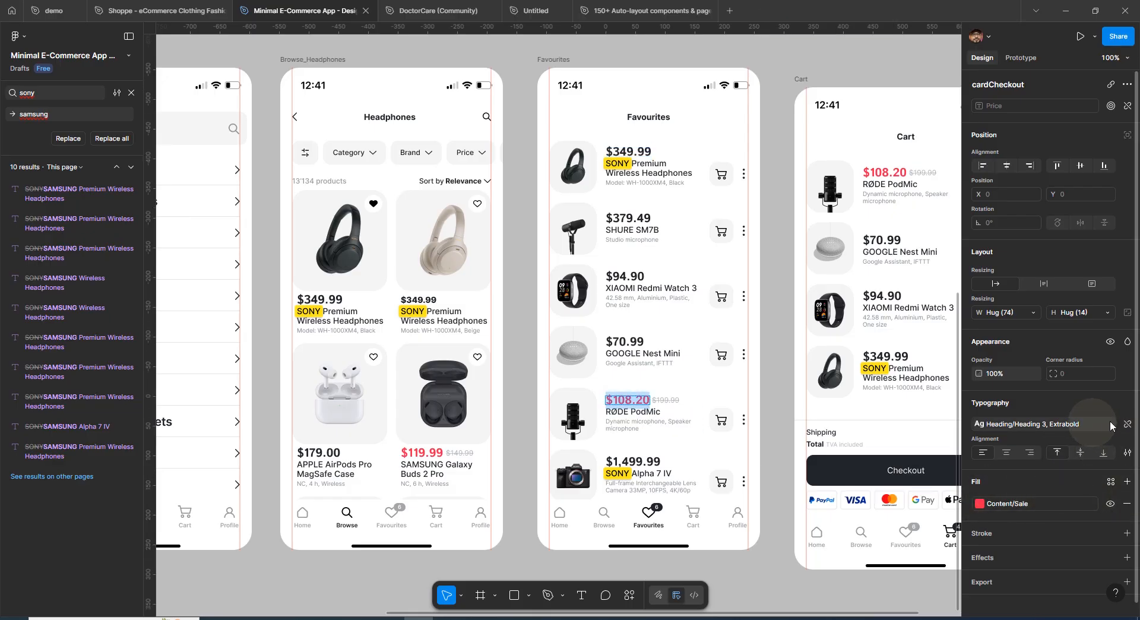
pyautogui.click(1126, 424)
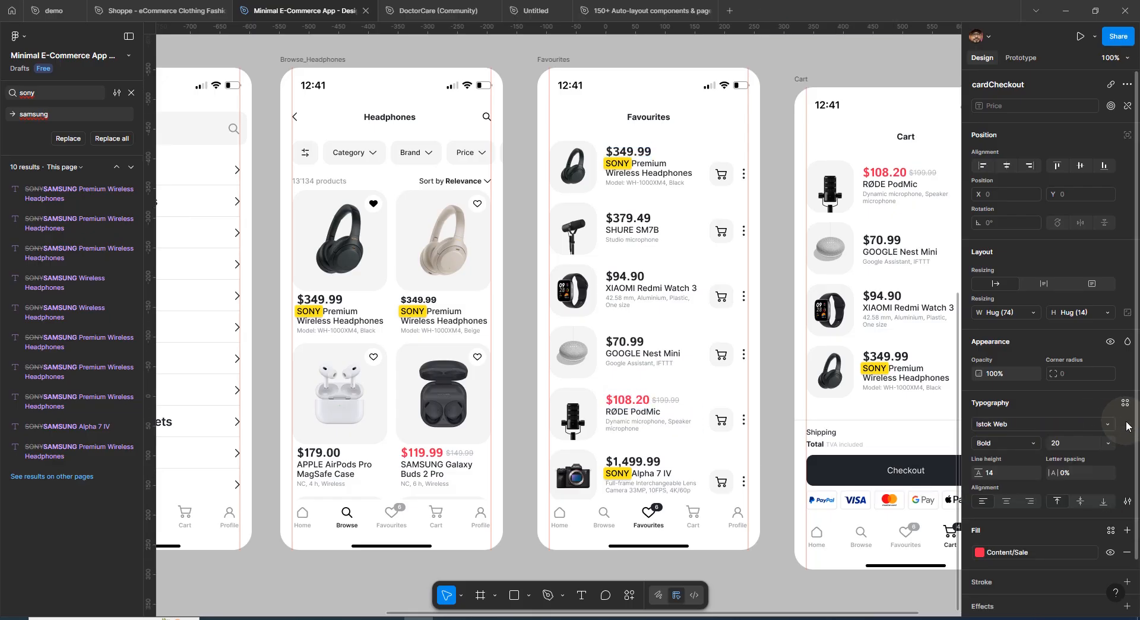
# Examine the font list and the price texts on the Favourites and Browse screens
pyautogui.click(1014, 423)
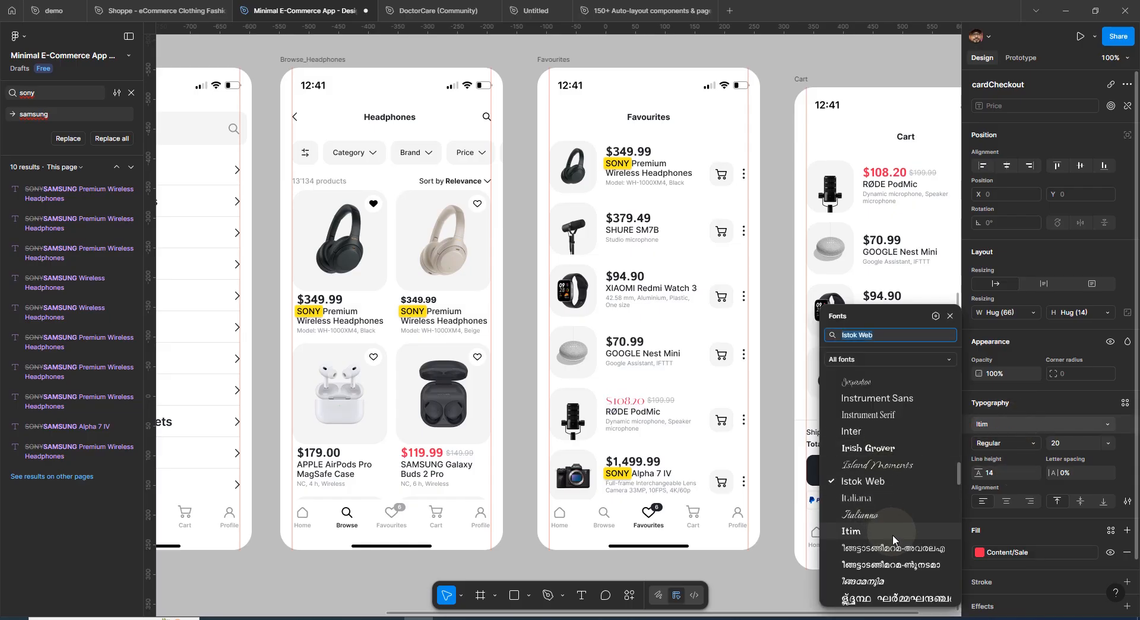
pyautogui.click(634, 460)
pyautogui.doubleClick(634, 461)
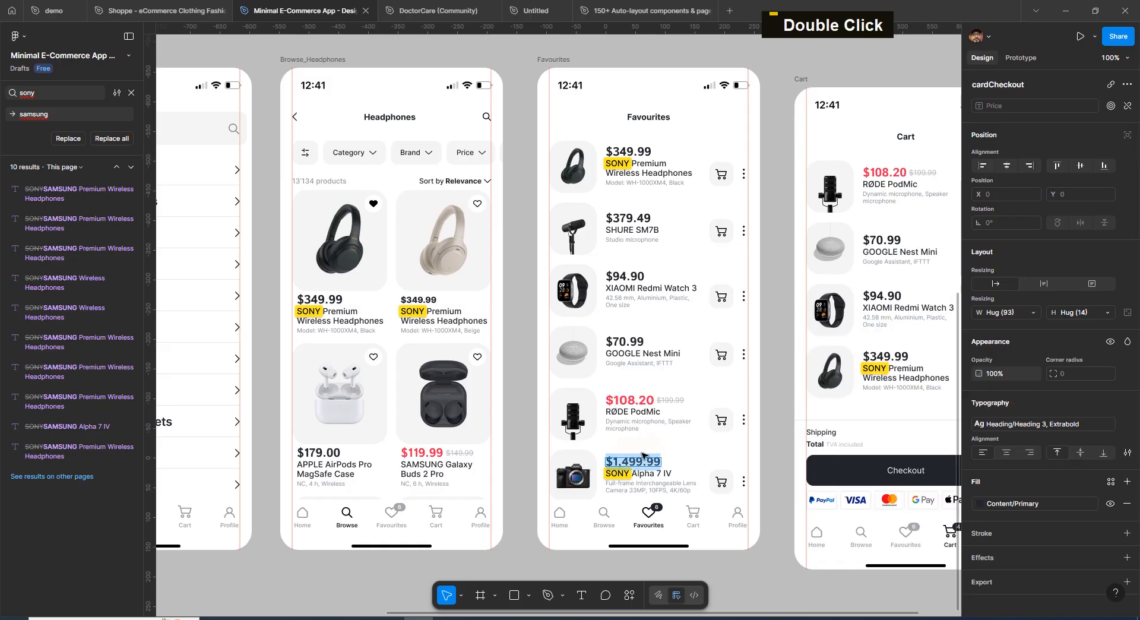
pyautogui.press('Escape')
pyautogui.doubleClick(330, 301)
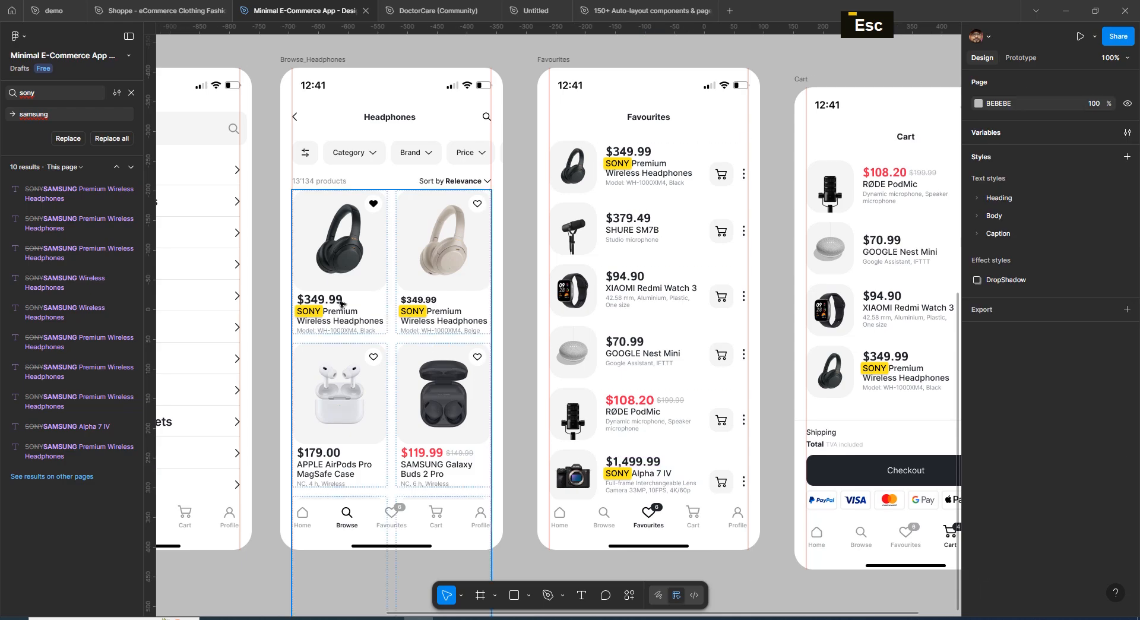
pyautogui.click(338, 60)
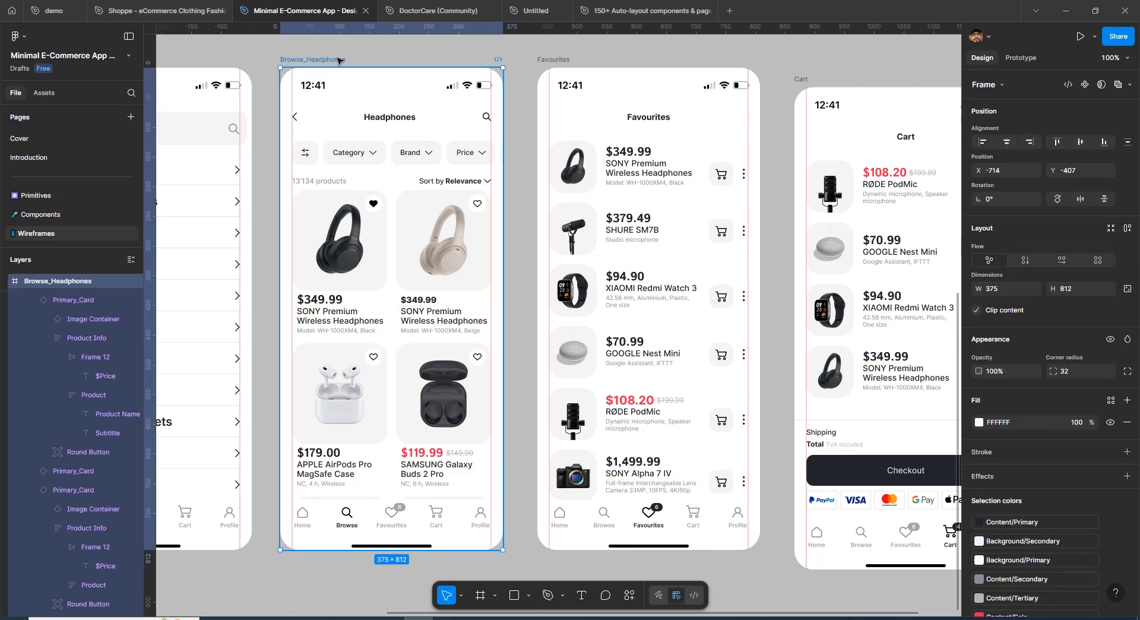
pyautogui.click(610, 59)
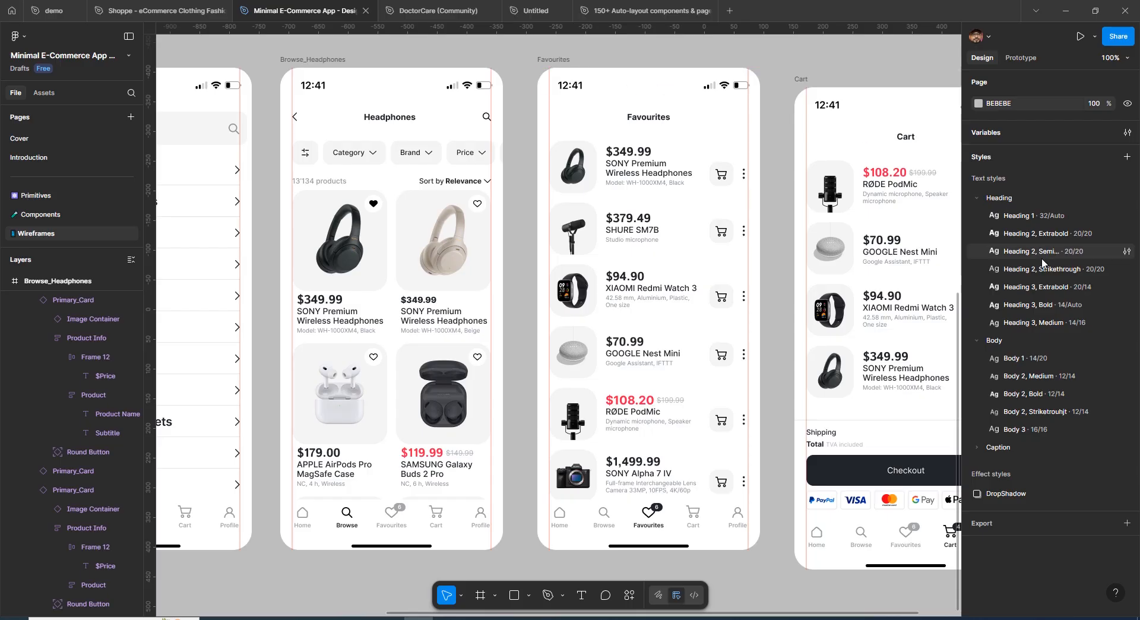
# Open the Heading 3, Extrabold text style for editing and change its font to Roboto
pyautogui.click(1127, 288)
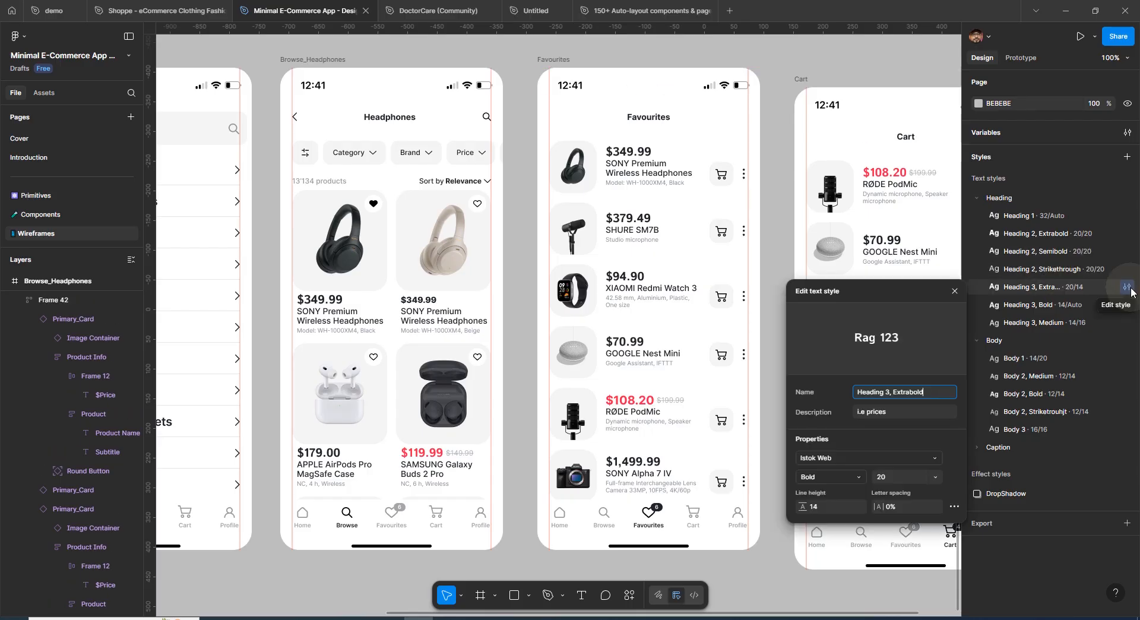
pyautogui.click(929, 460)
pyautogui.write('robot')
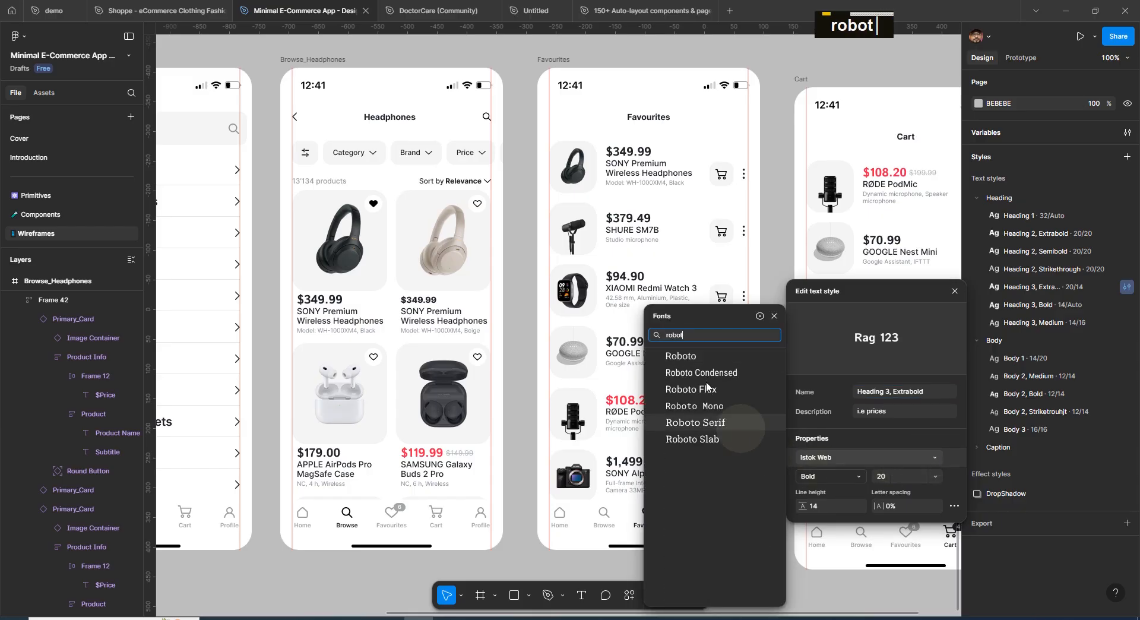
pyautogui.click(680, 356)
# Set the Heading 3, Extrabold style's font size to 10 and close the style editor
pyautogui.click(906, 482)
pyautogui.write('25')
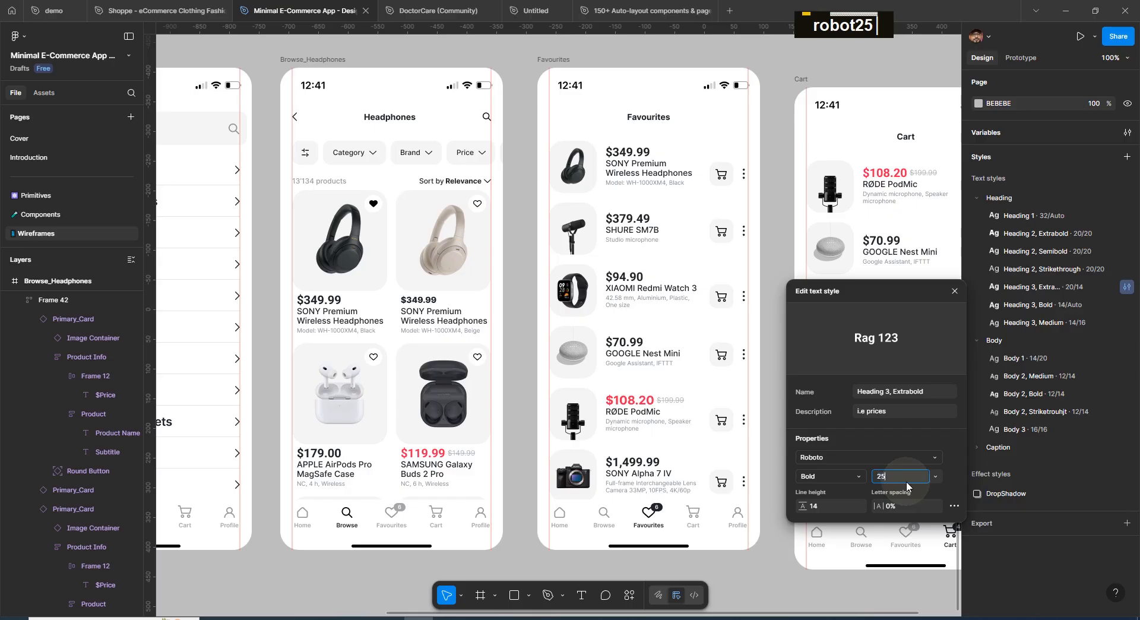
pyautogui.press('Return')
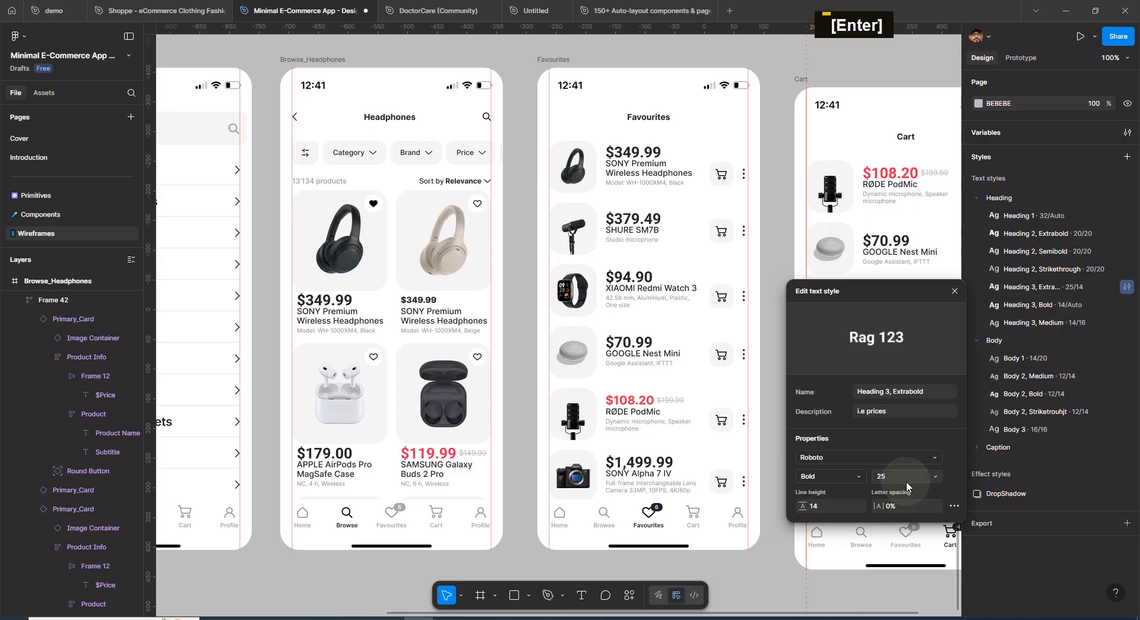
pyautogui.write('55')
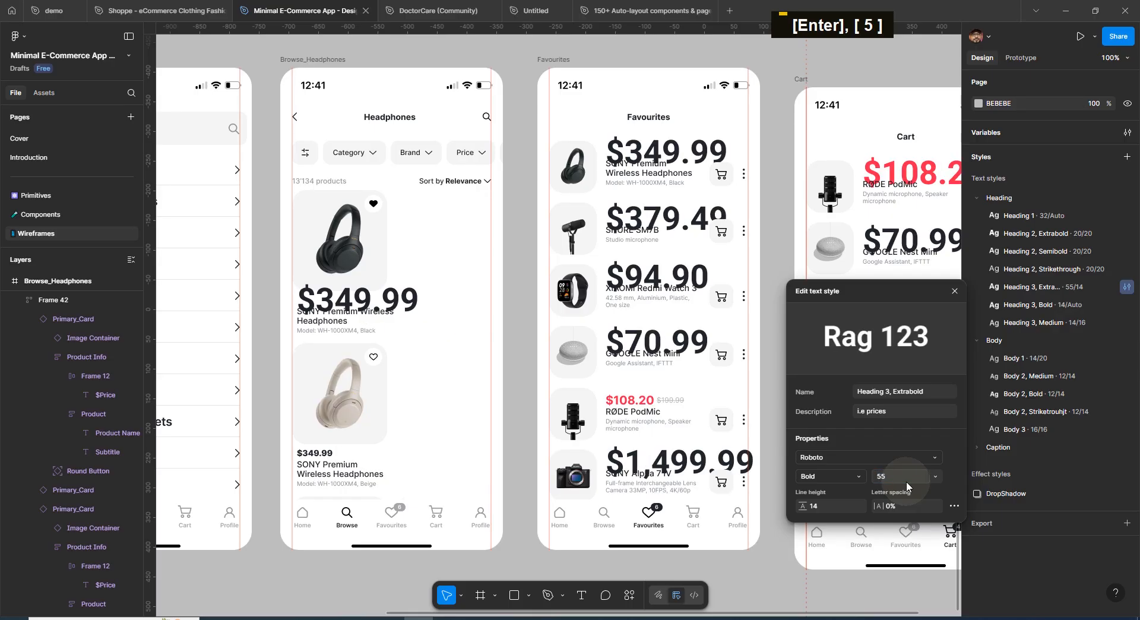
pyautogui.click(906, 484)
pyautogui.write('10')
pyautogui.press('Return')
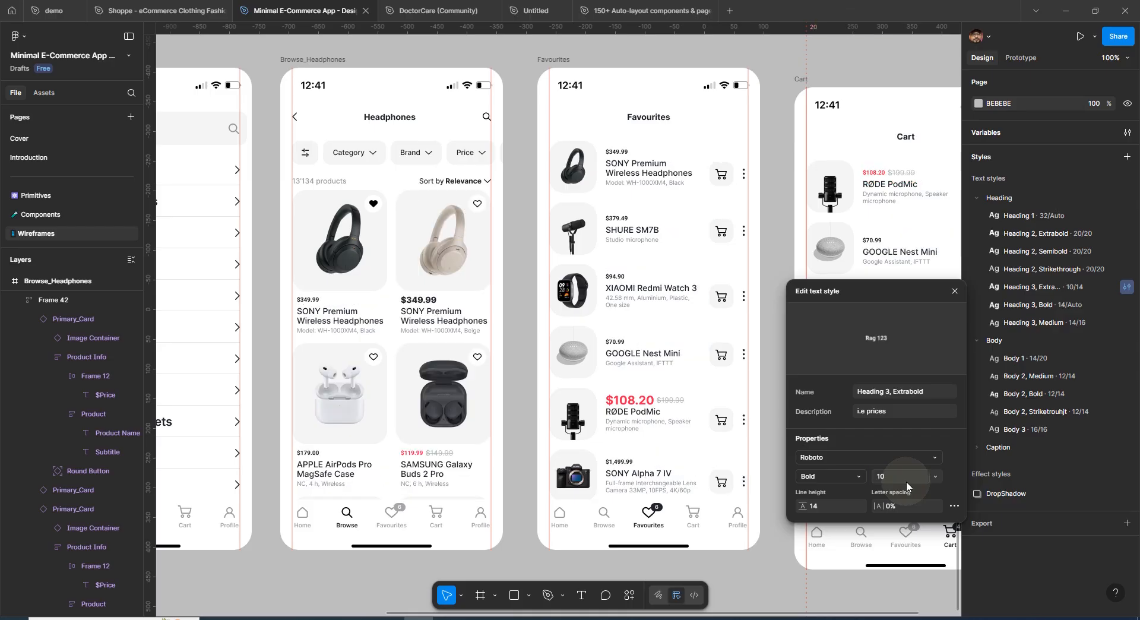
pyautogui.click(787, 250)
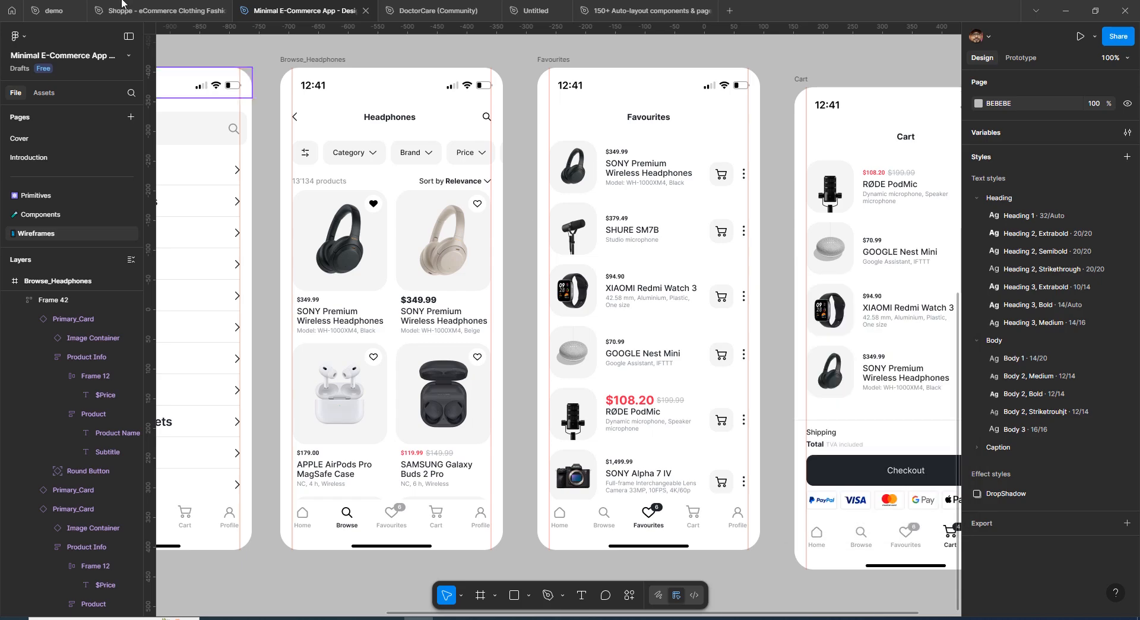
# Switch to the demo file, duplicate the italic 'Click Here Click Here' text and shorten the copy to 'Click Here'
pyautogui.click(66, 13)
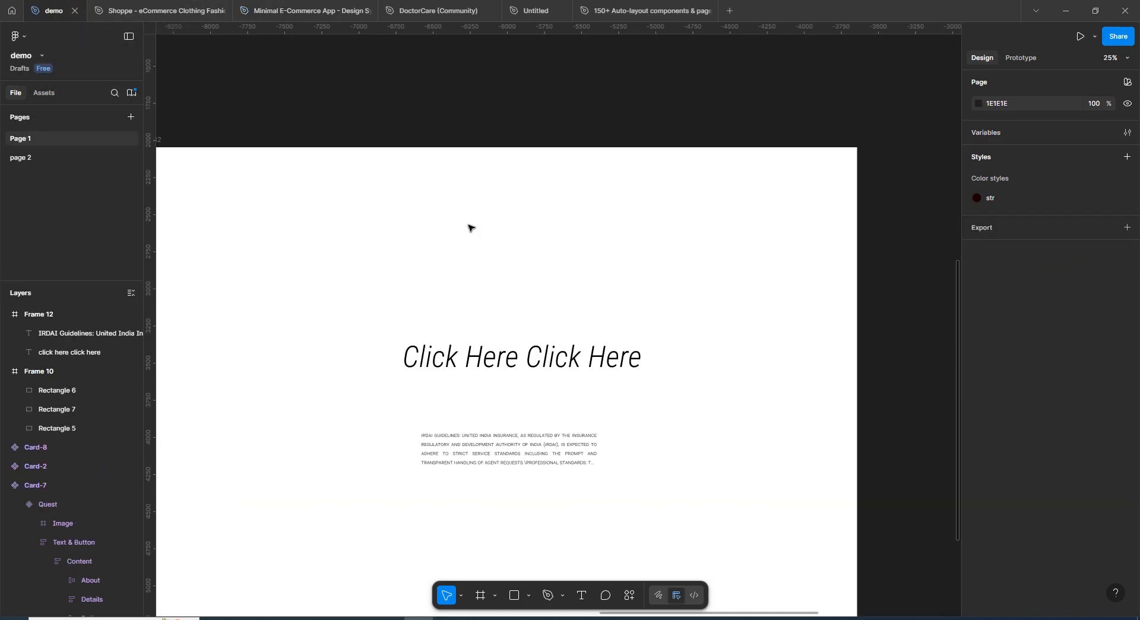
pyautogui.moveTo(528, 396); pyautogui.dragTo(546, 278)
pyautogui.doubleClick(669, 274)
pyautogui.press('BackSpace')
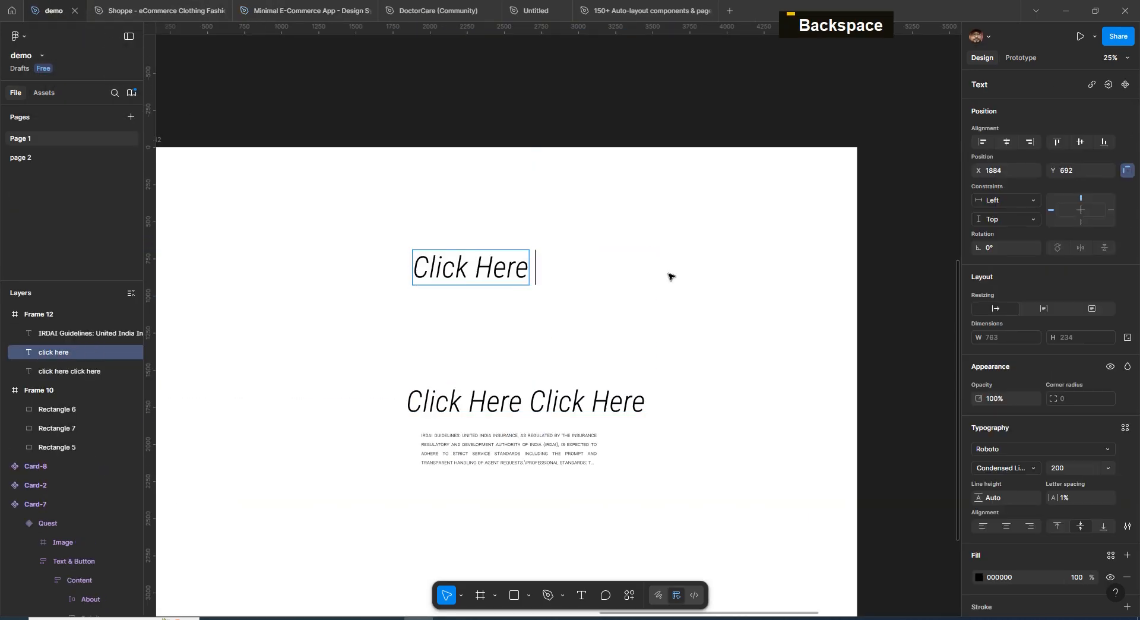
# Set the copied Click Here text's font weight to Medium
pyautogui.hotkey('ctrl', 'a')
pyautogui.scroll(-3, 1064, 522)
pyautogui.click(1006, 387)
pyautogui.click(1012, 263)
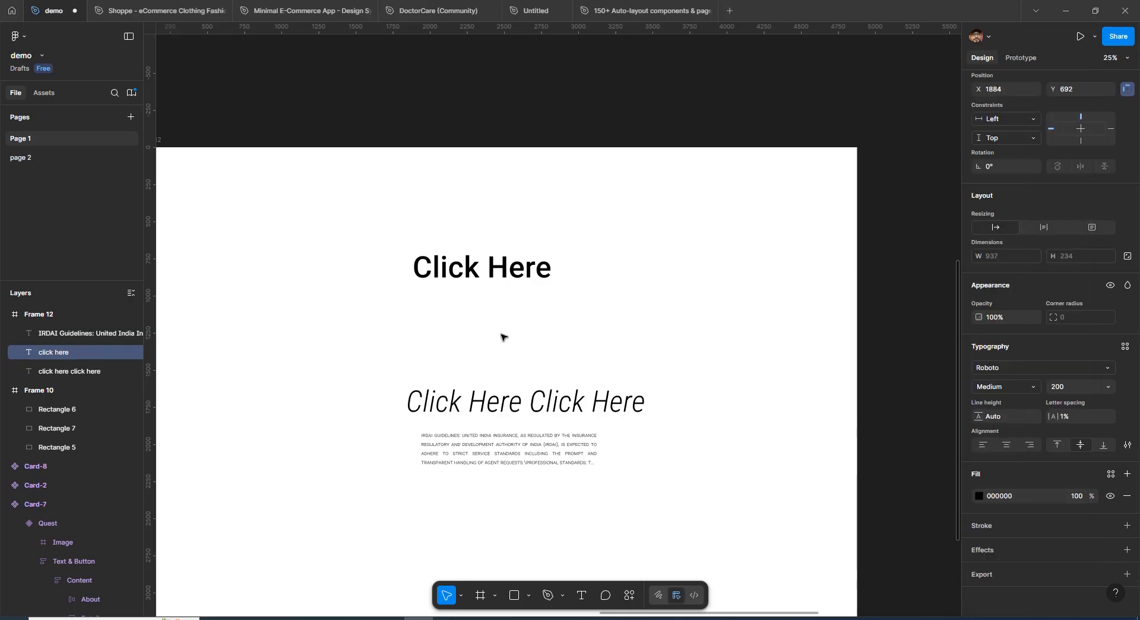
pyautogui.click(504, 281)
pyautogui.press('Escape')
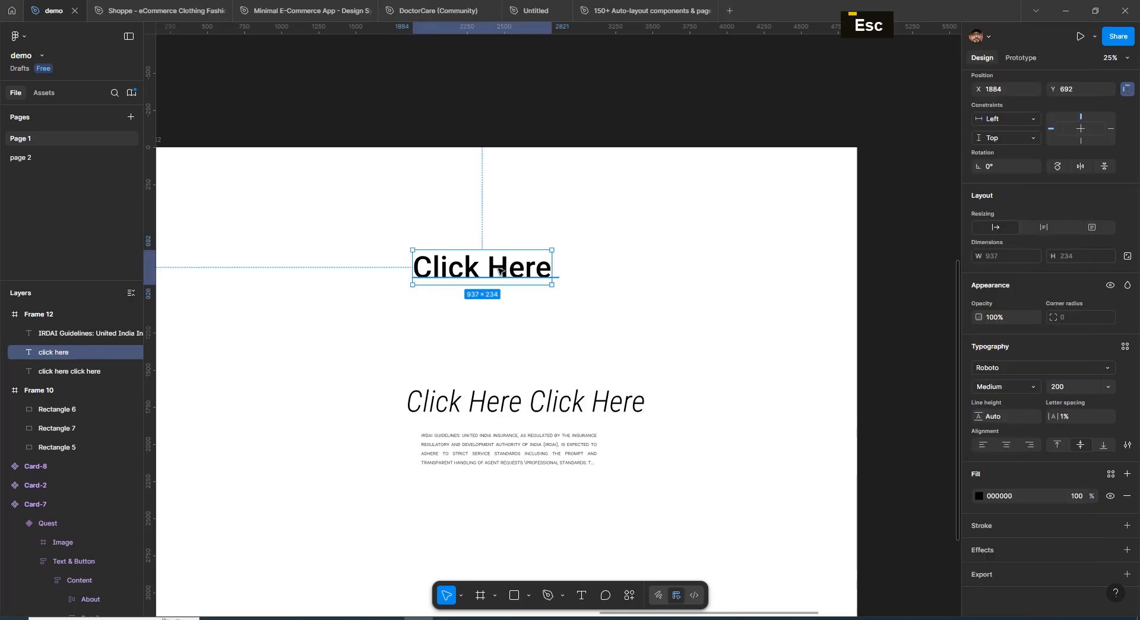
# Reposition the Click Here text centred above the original heading
pyautogui.moveTo(497, 274); pyautogui.dragTo(515, 281)
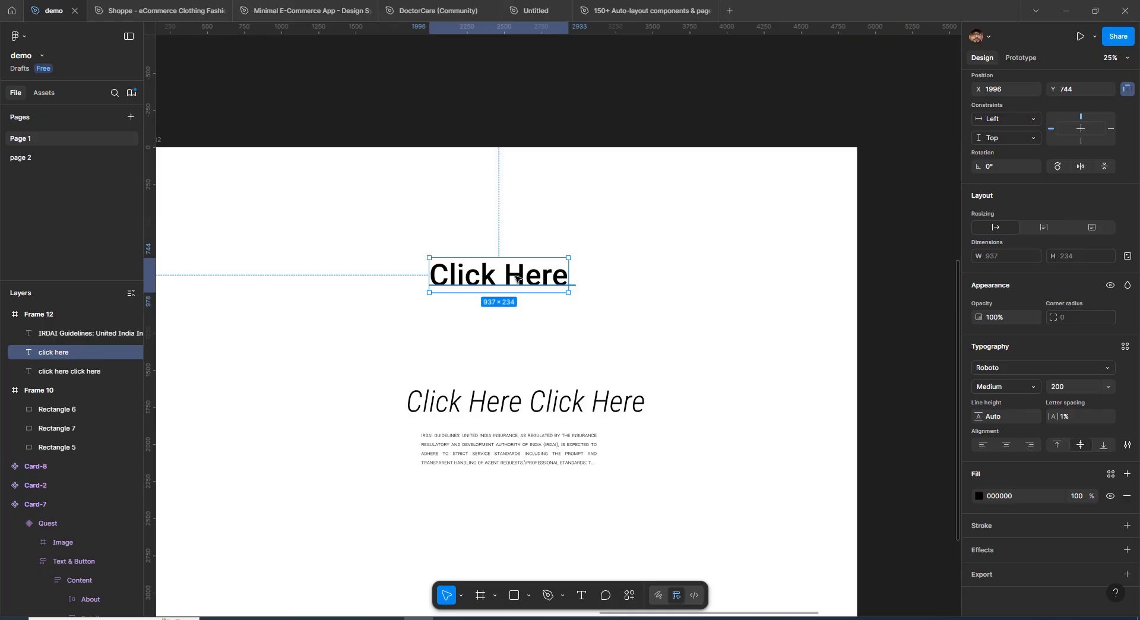
pyautogui.moveTo(516, 278); pyautogui.dragTo(550, 275)
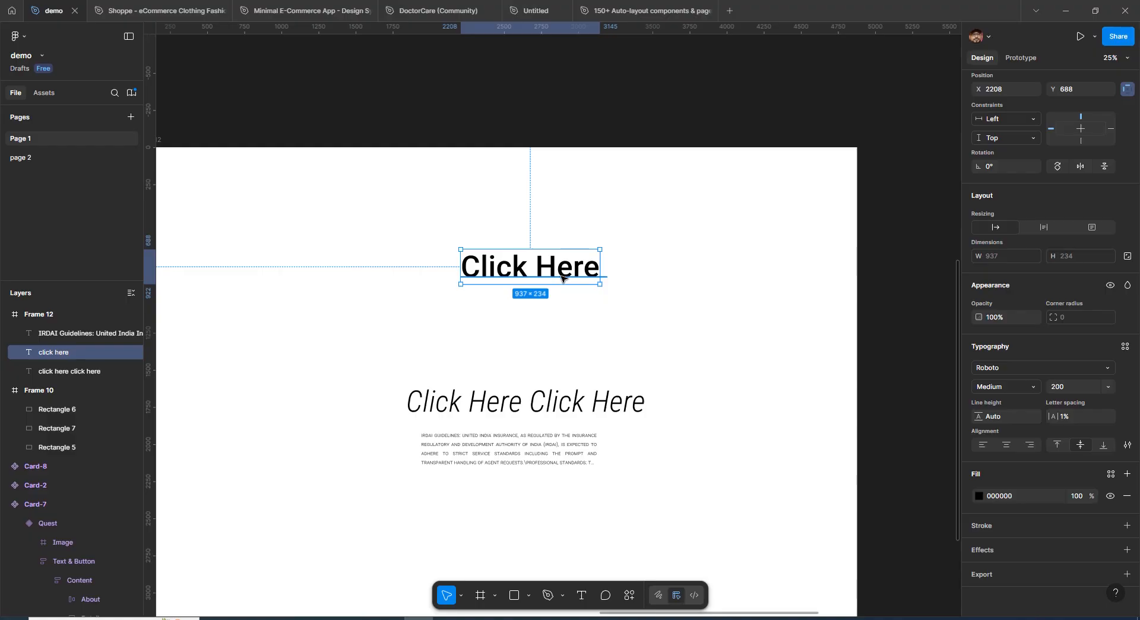
pyautogui.moveTo(567, 276); pyautogui.dragTo(564, 280)
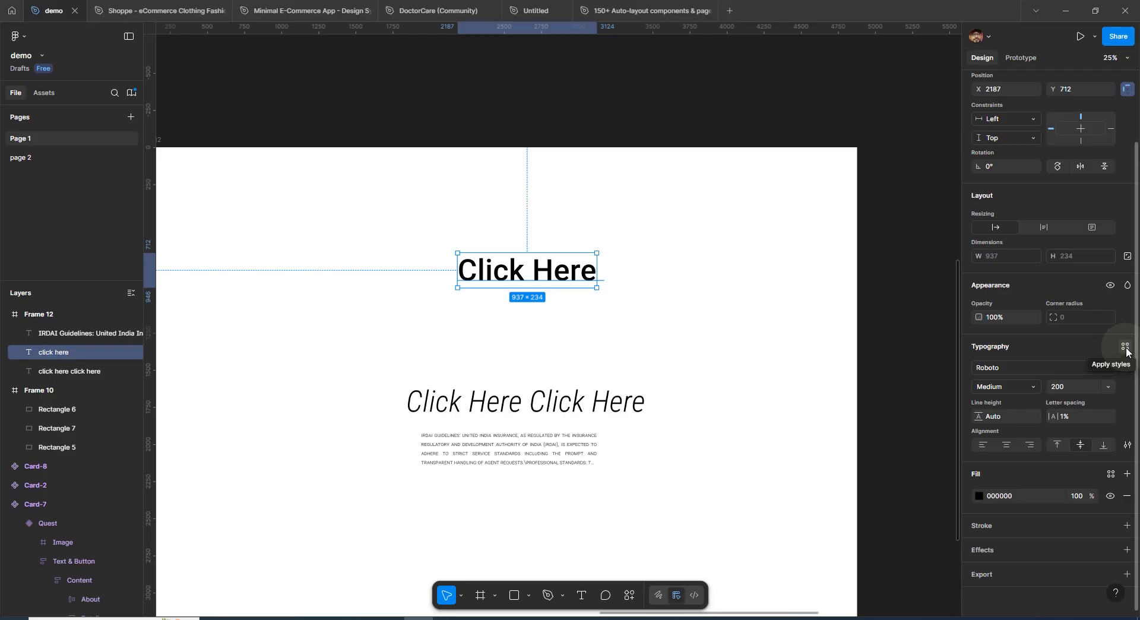
# Create a new text style named 'button text' from the Click Here text
pyautogui.click(1117, 328)
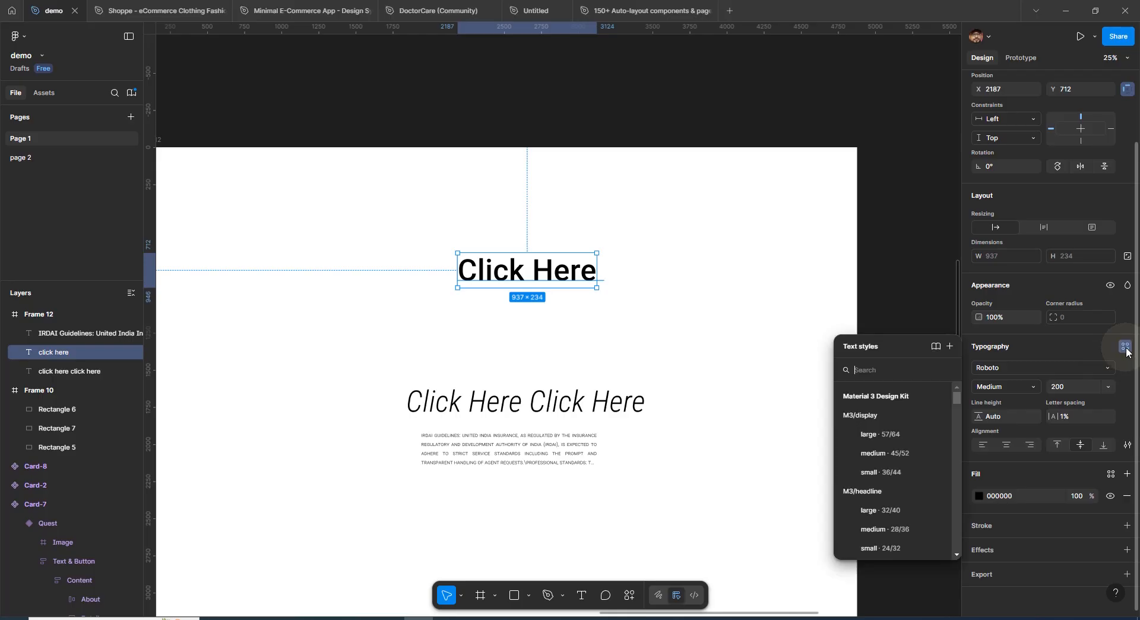
pyautogui.click(949, 346)
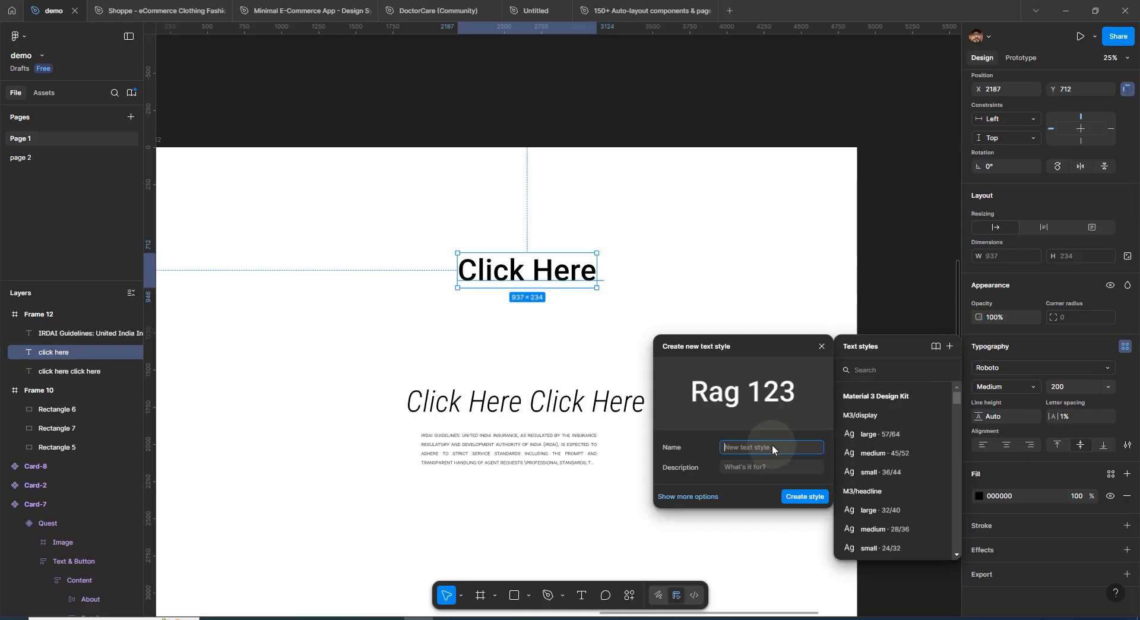
pyautogui.write('button text')
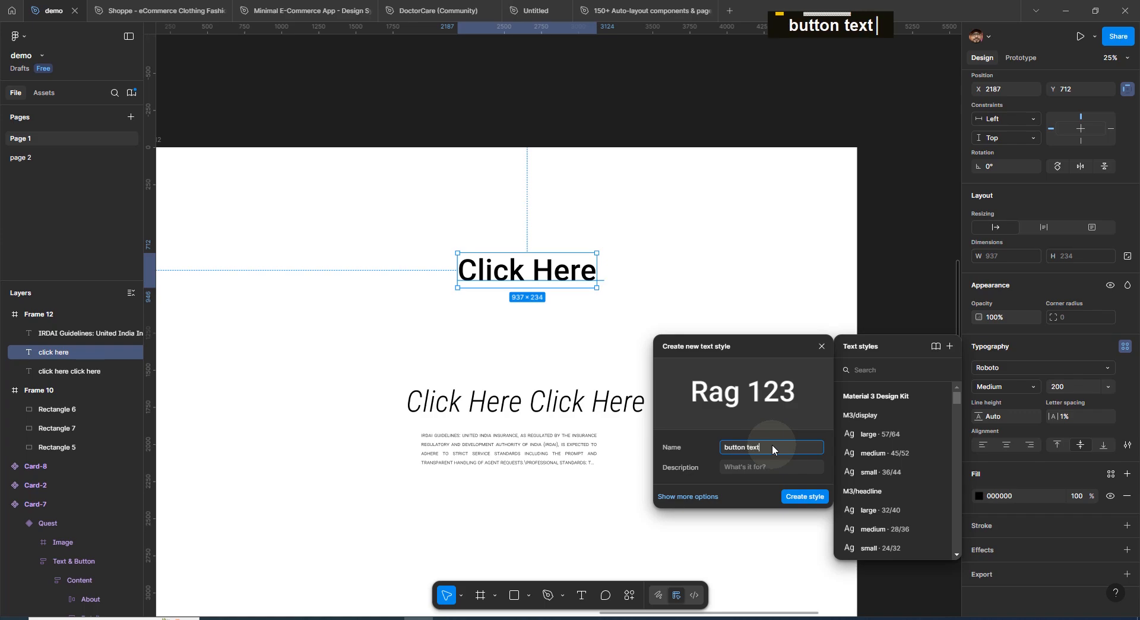
pyautogui.click(799, 499)
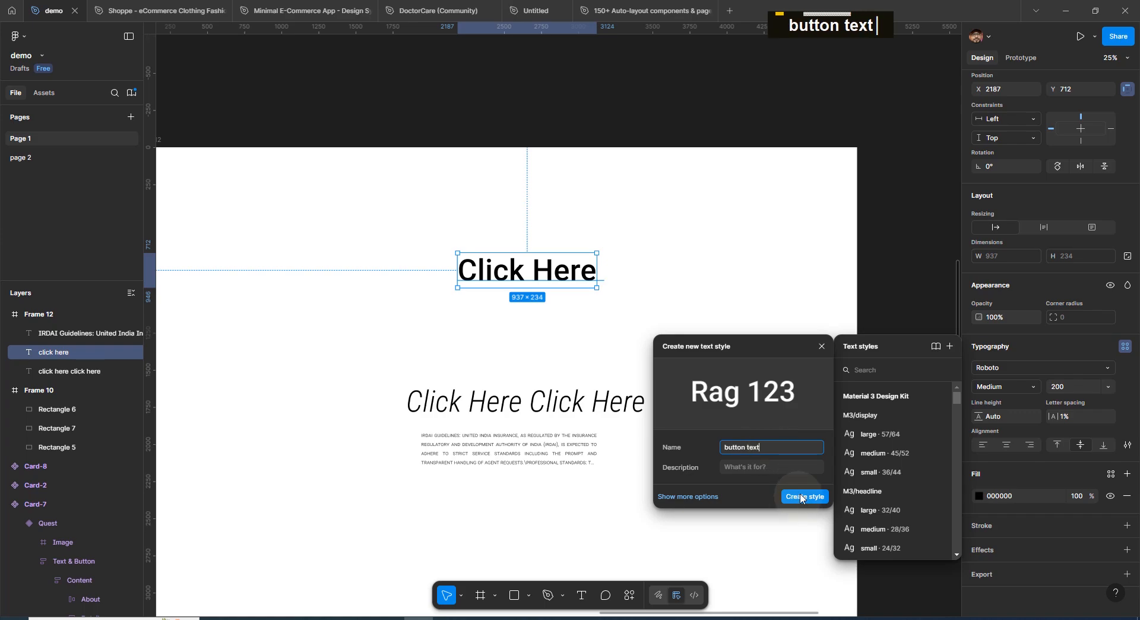
pyautogui.click(714, 305)
# Edit the 'button text' style and set its font size to 300
pyautogui.click(585, 276)
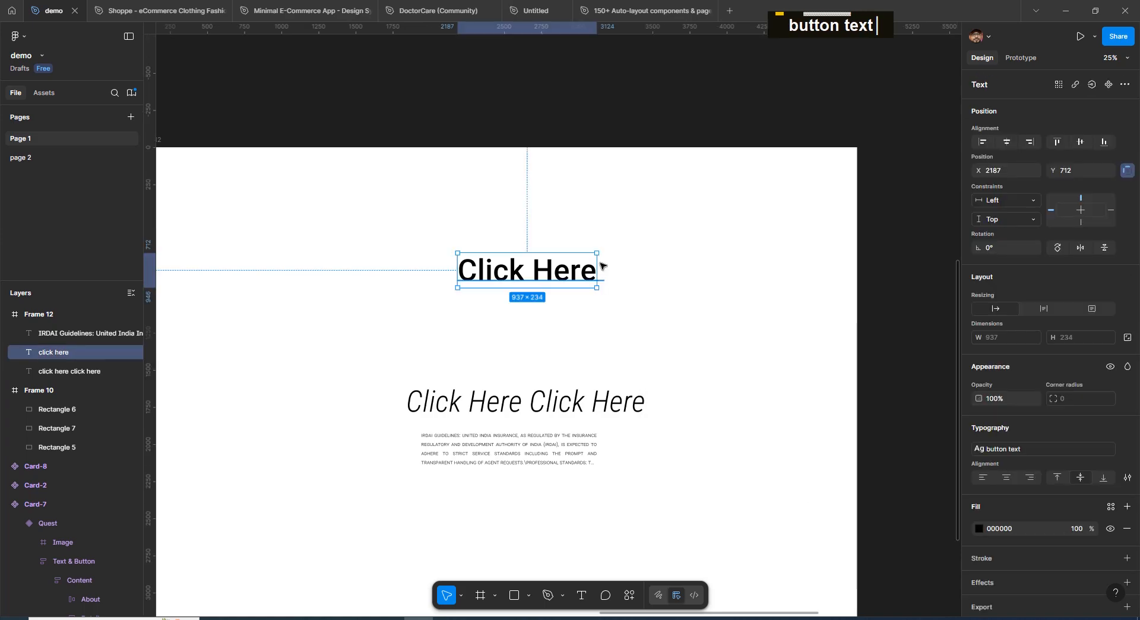
pyautogui.click(684, 136)
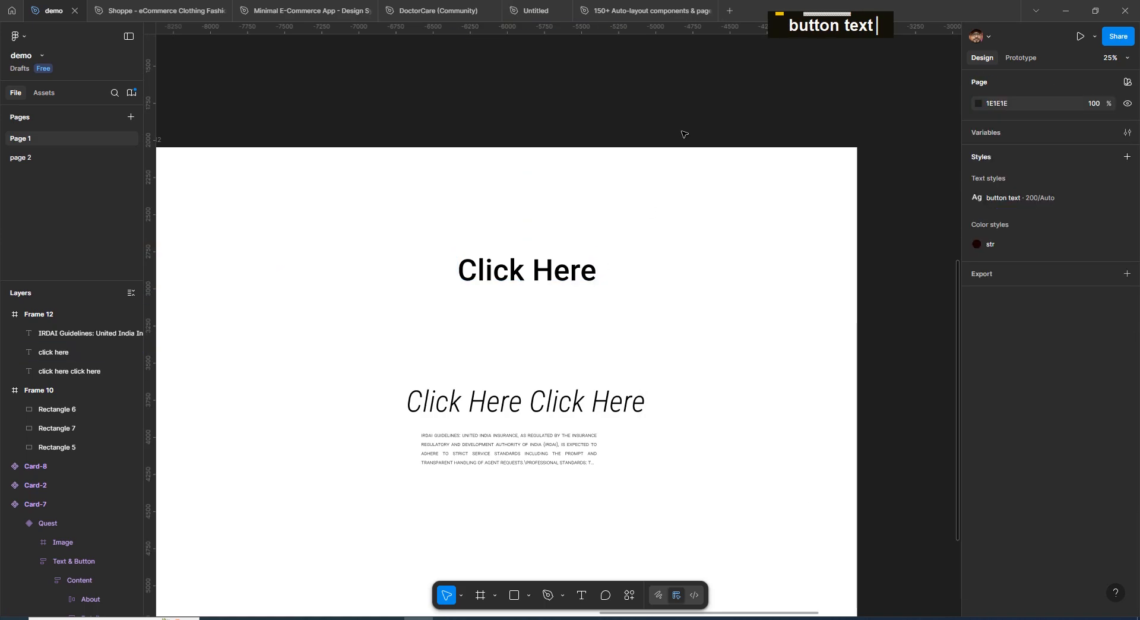
pyautogui.doubleClick(722, 117)
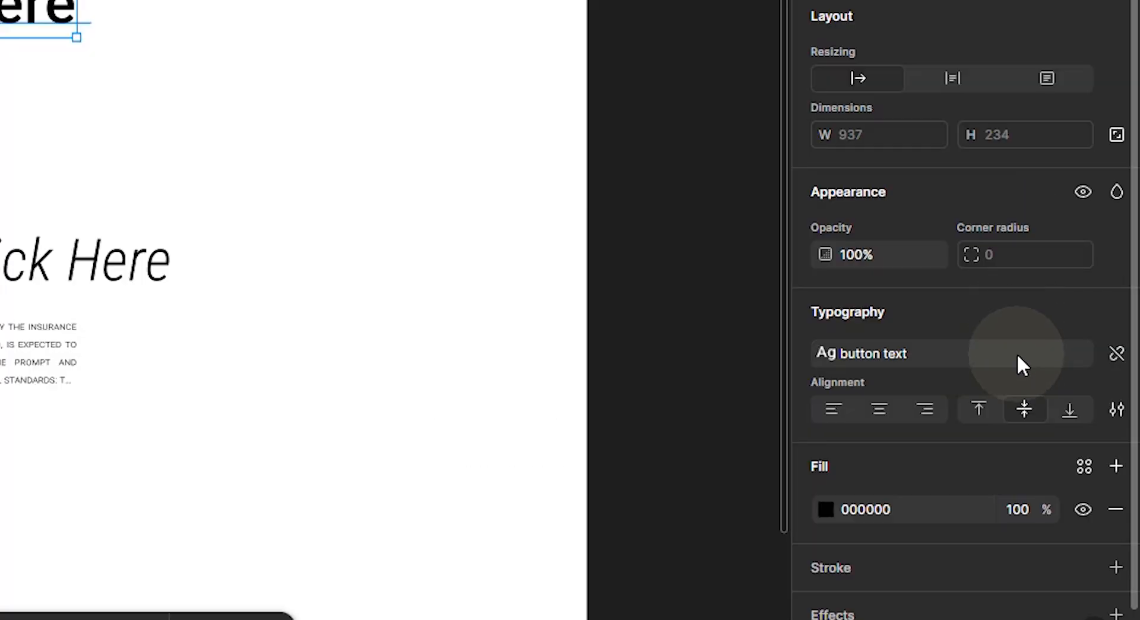
pyautogui.click(1016, 355)
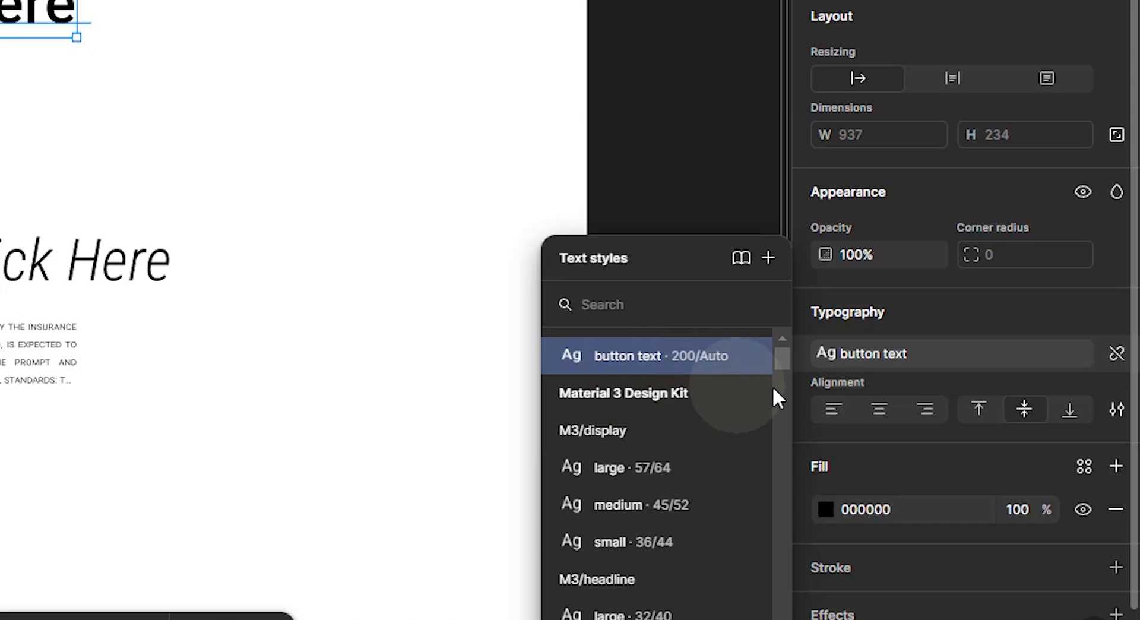
pyautogui.moveTo(764, 372)
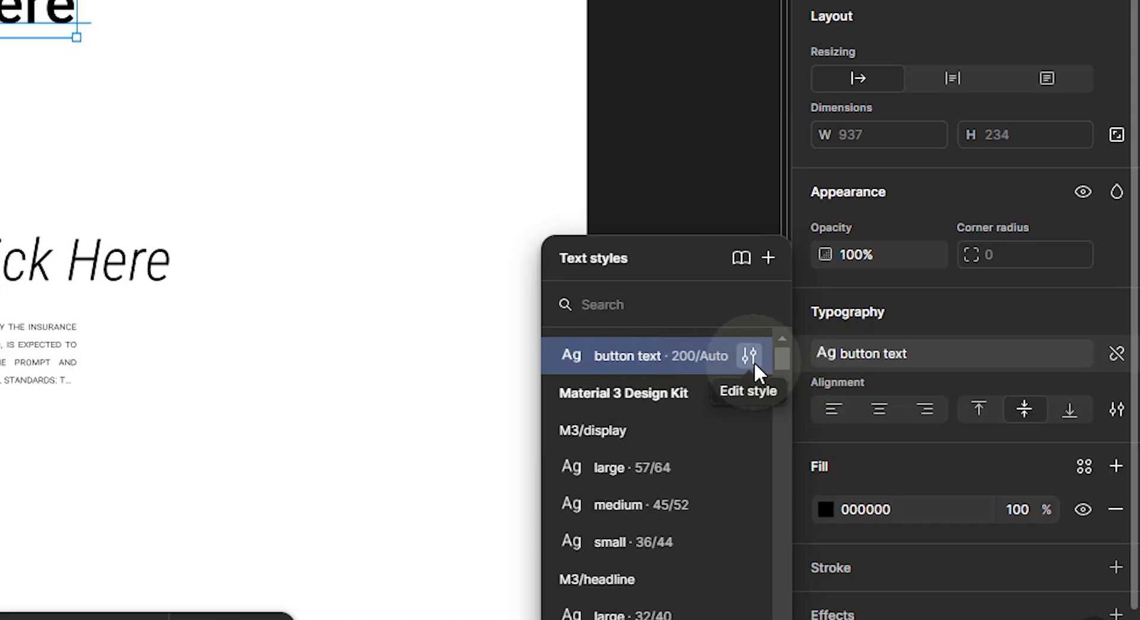
pyautogui.click(751, 359)
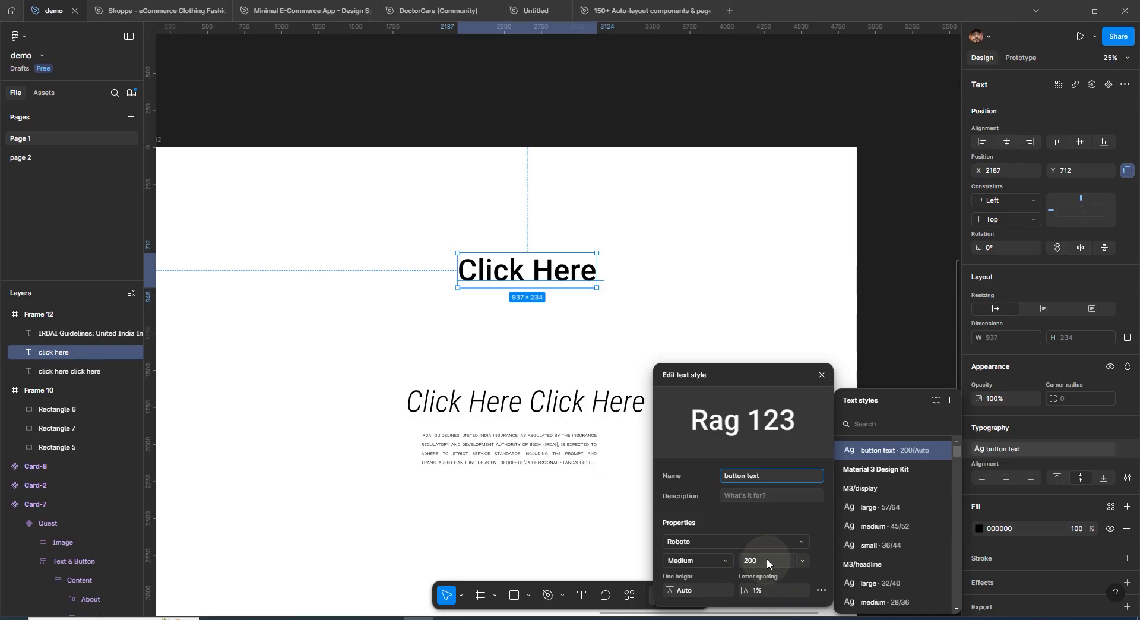
pyautogui.click(413, 571)
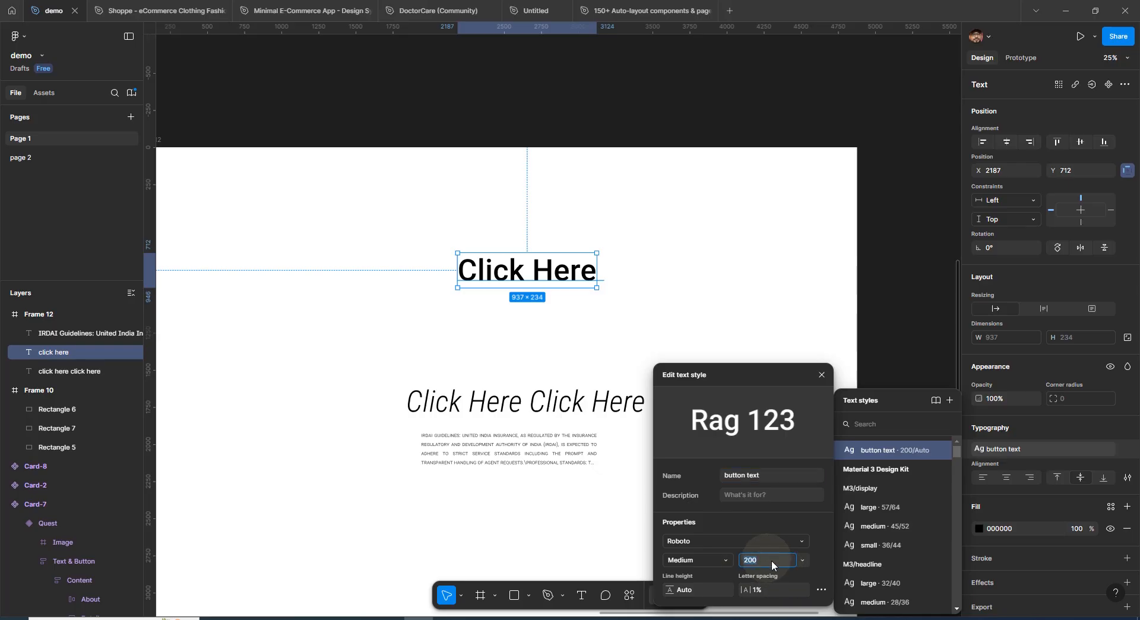
pyautogui.write('300')
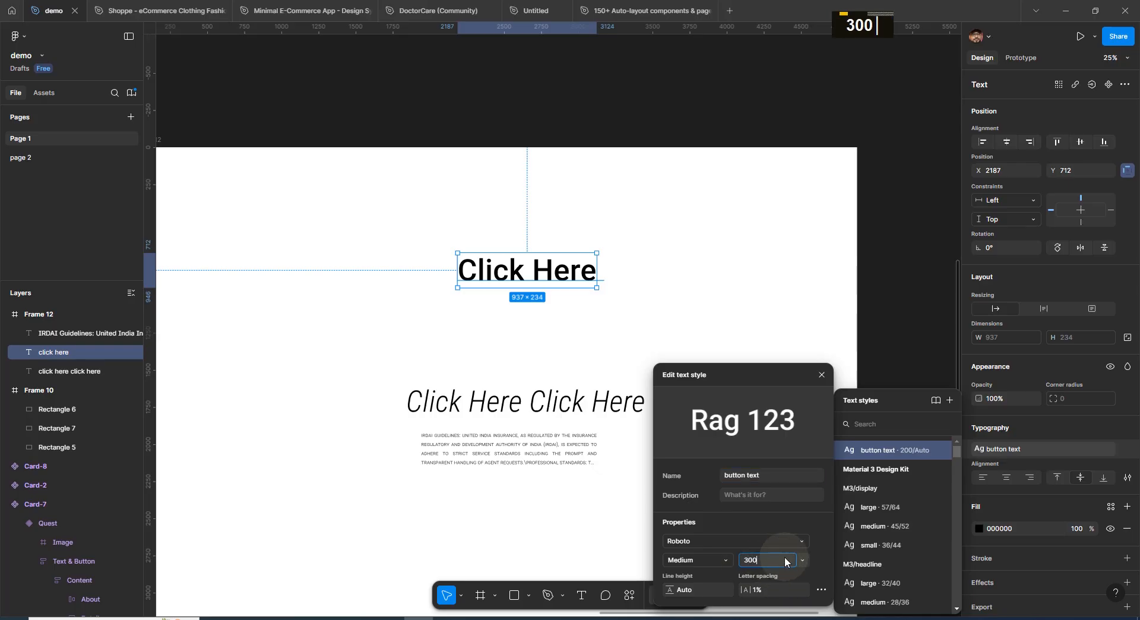
pyautogui.press('Return')
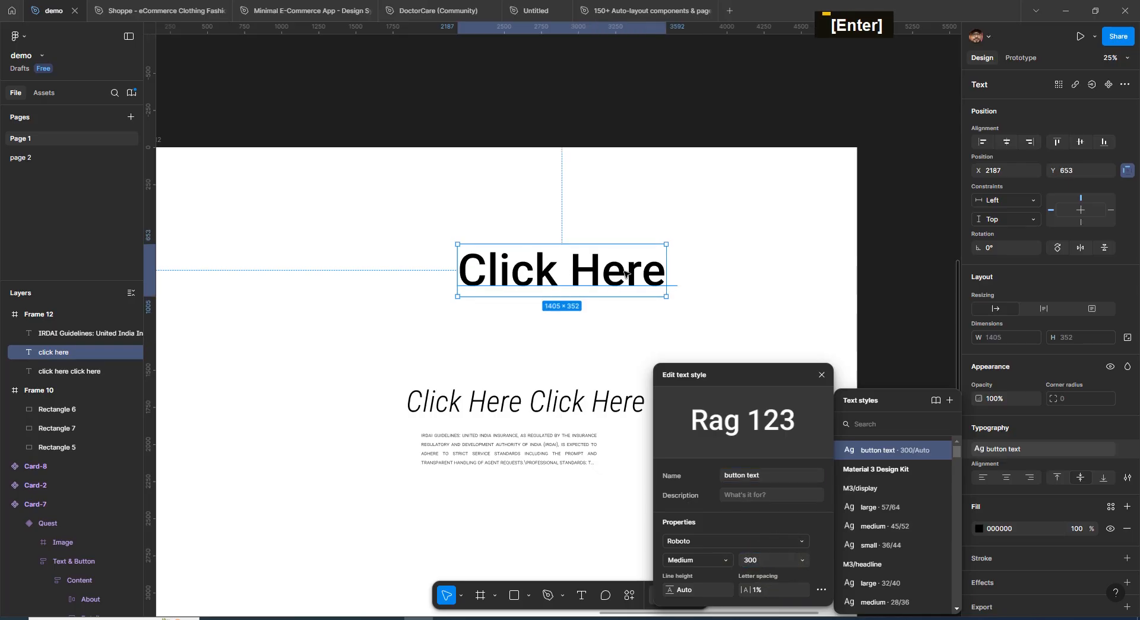
# Close the style editor and move the Click Here text higher in the frame
pyautogui.doubleClick(615, 218)
pyautogui.moveTo(563, 272); pyautogui.dragTo(556, 238)
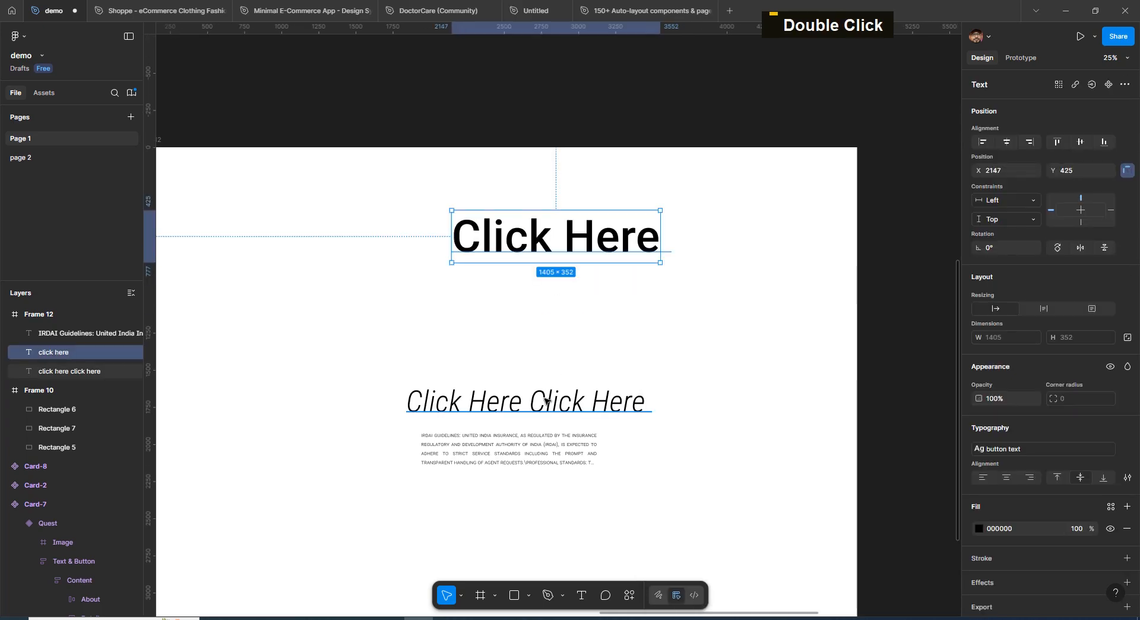
# Apply the 'button text' style to the italic 'click here click here' text
pyautogui.click(540, 397)
pyautogui.click(596, 253)
pyautogui.click(611, 403)
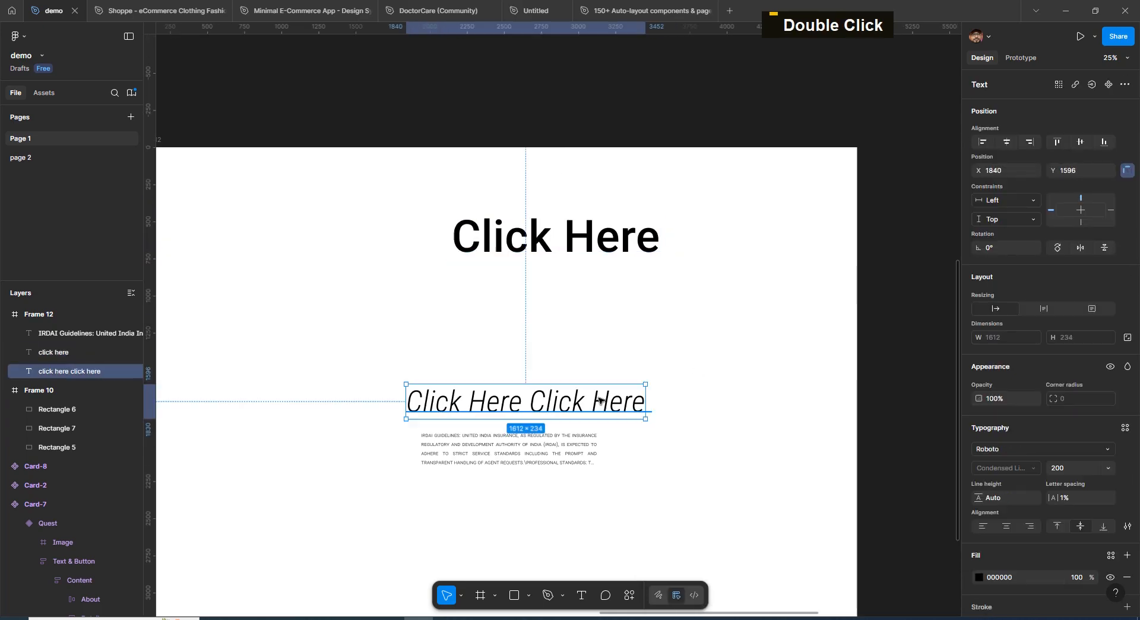
pyautogui.click(609, 241)
pyautogui.moveTo(611, 410); pyautogui.dragTo(600, 391)
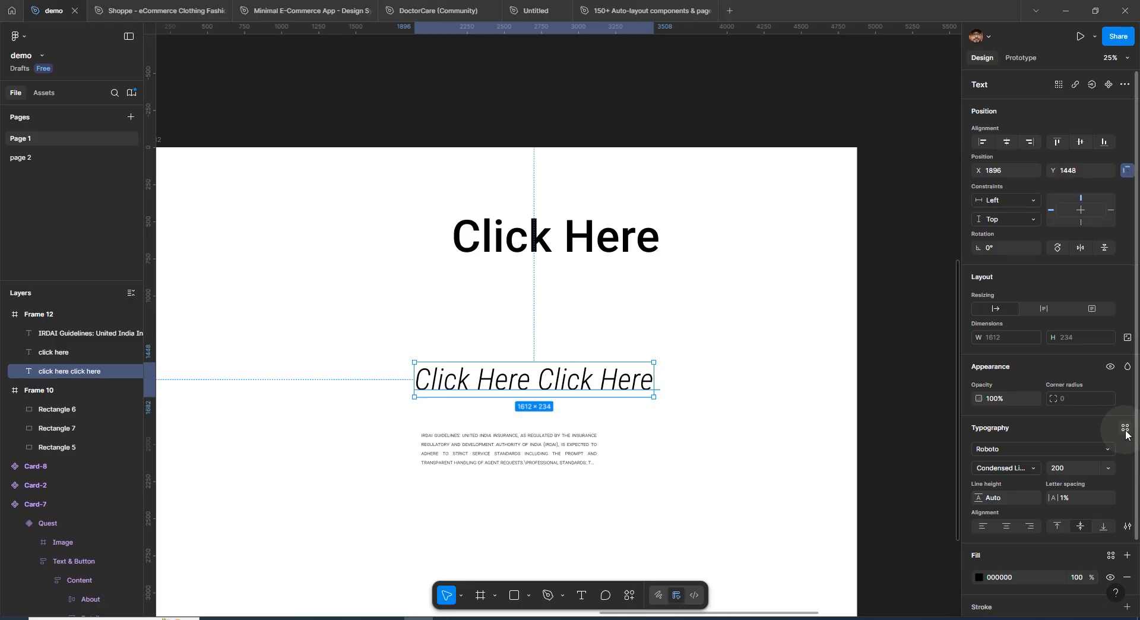
pyautogui.click(1124, 429)
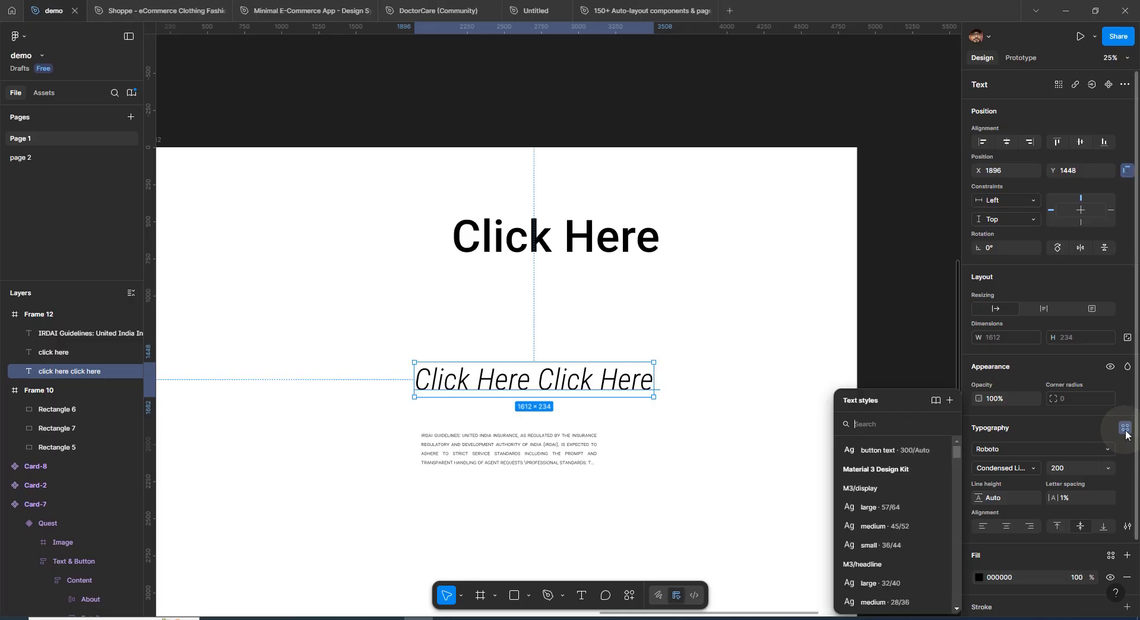
pyautogui.click(890, 450)
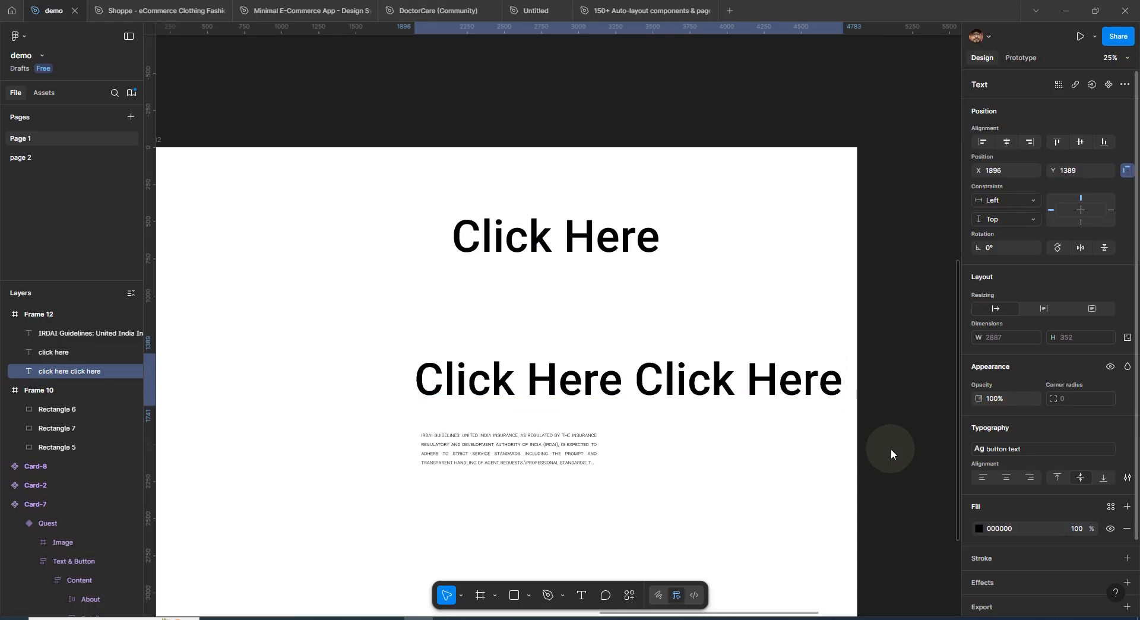
# Reposition the restyled 'click here click here' text just below the Click Here heading
pyautogui.moveTo(724, 383); pyautogui.dragTo(653, 313)
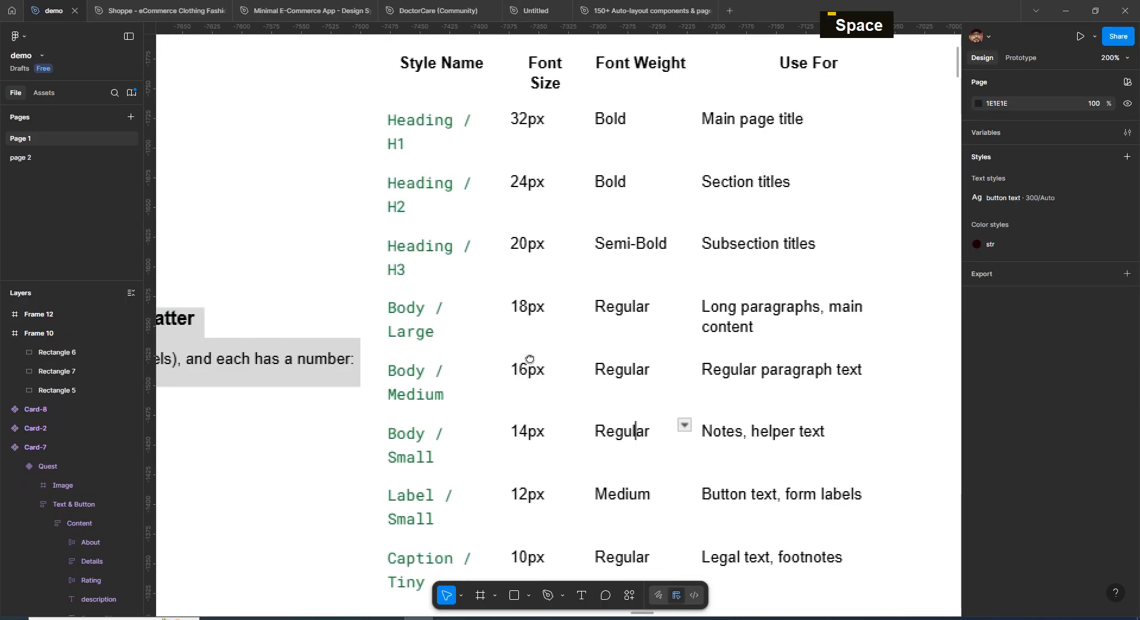
pyautogui.moveTo(562, 354); pyautogui.dragTo(554, 354)
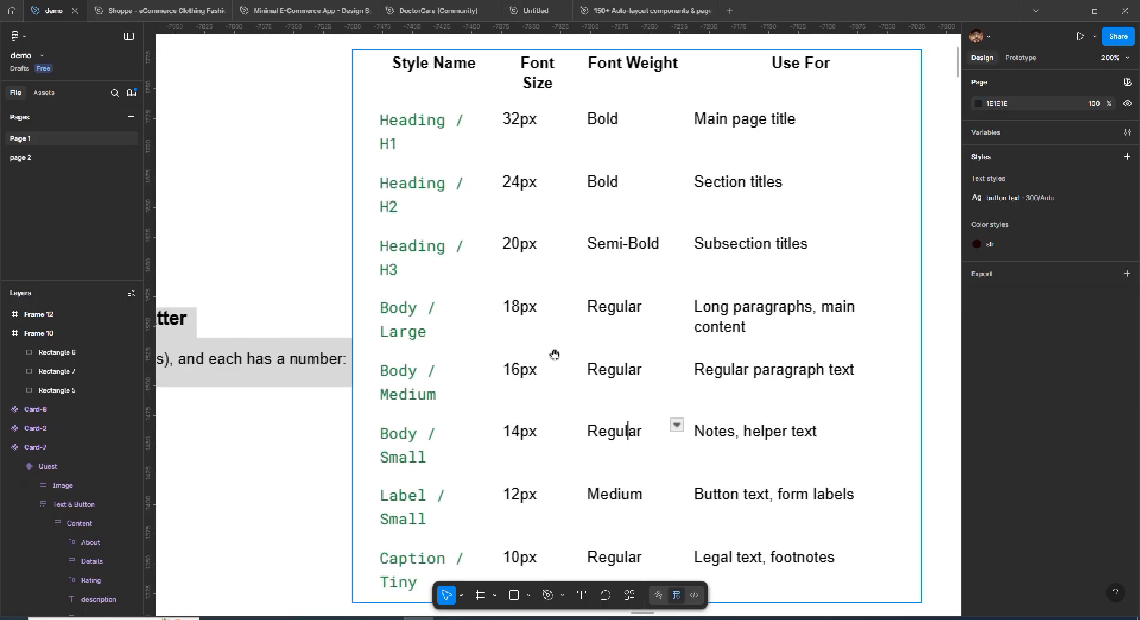
# Examine the reference table of style names, font sizes and font weights
pyautogui.hotkey('ctrl', '-')
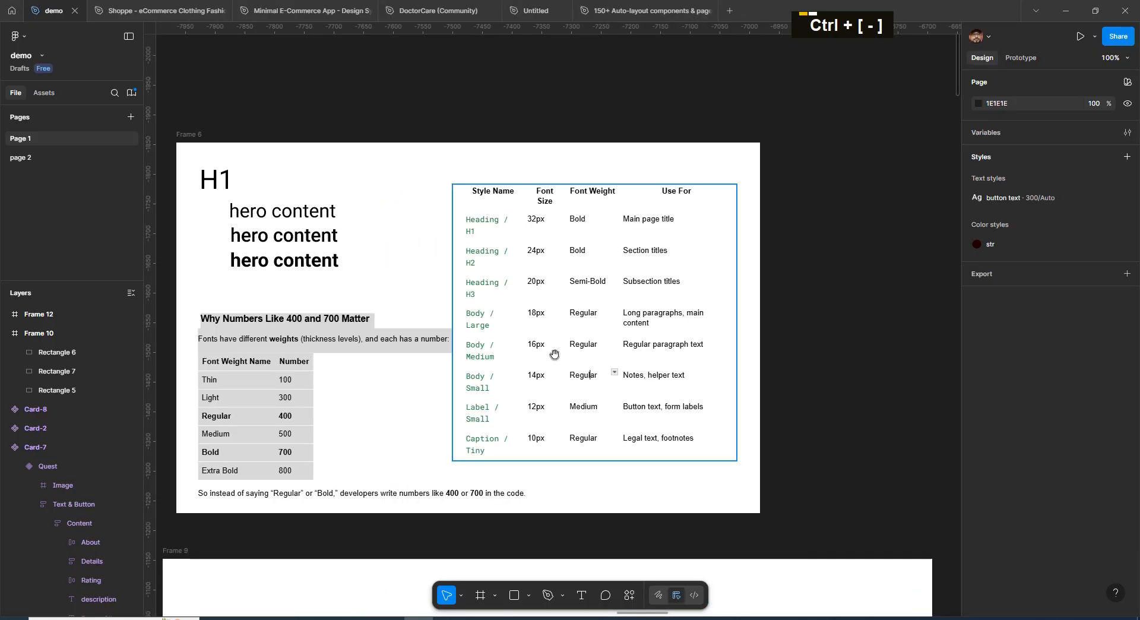
pyautogui.hotkey('ctrl', '+')
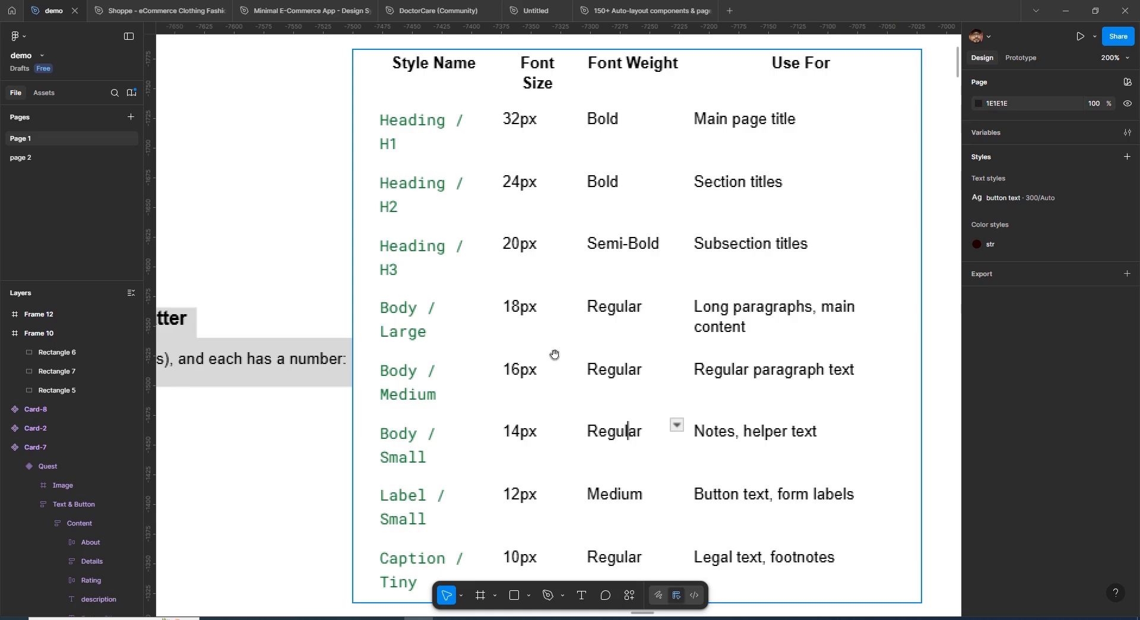
pyautogui.hotkey('ctrl', '-')
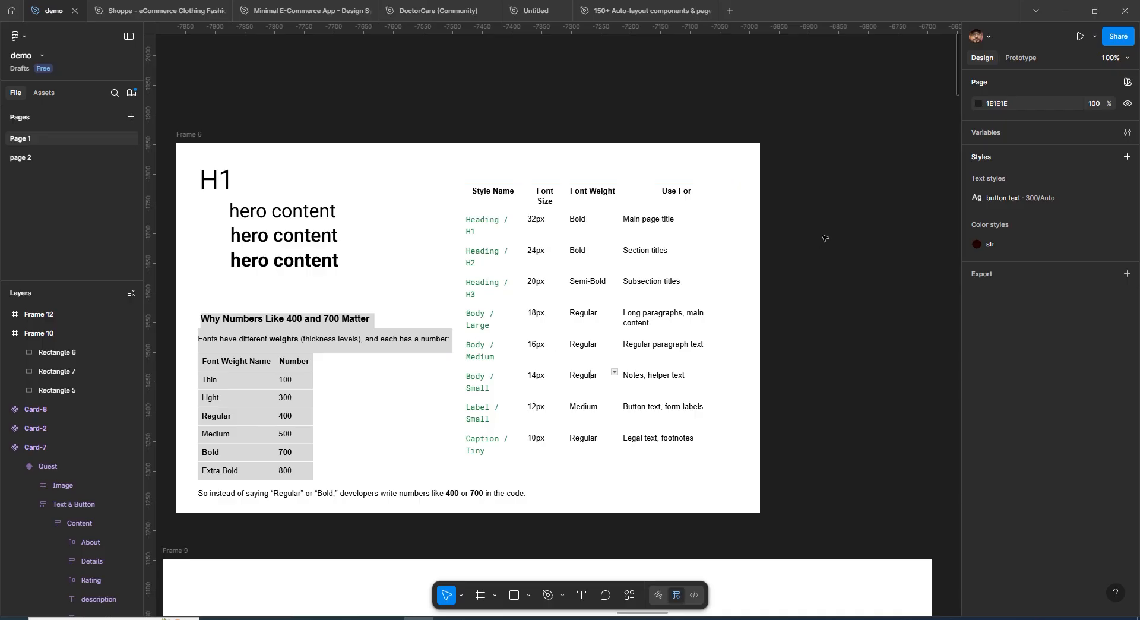
pyautogui.hotkey('ctrl', '-')
pyautogui.hotkey('ctrl', '-')
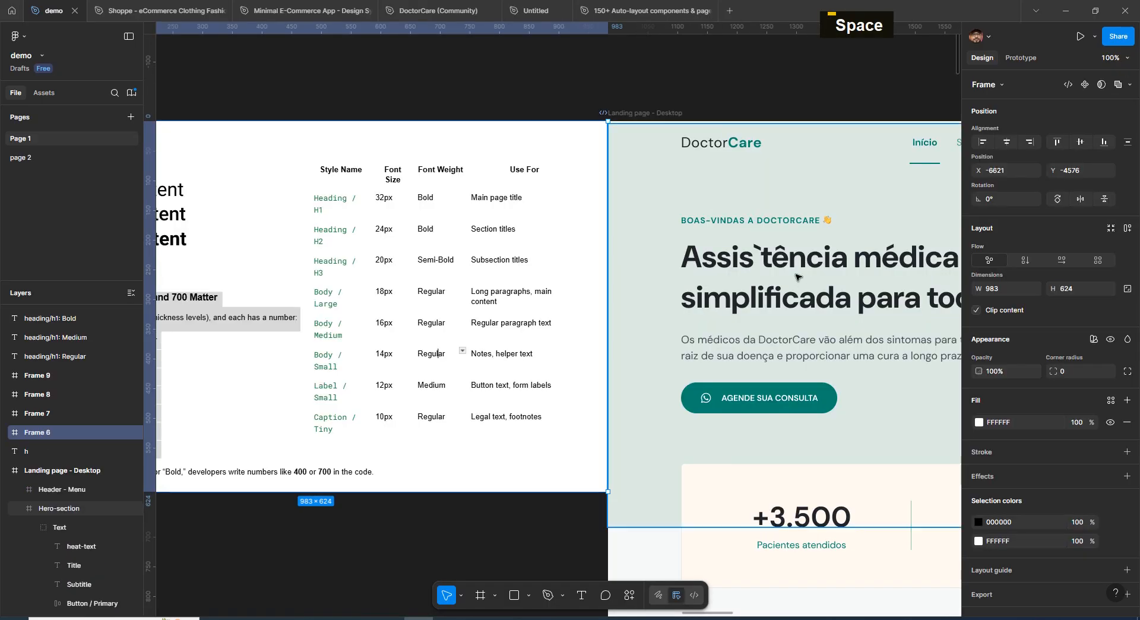
# Inspect the typography settings of the DoctorCare hero title and the services section title
pyautogui.doubleClick(795, 270)
pyautogui.doubleClick(795, 270)
pyautogui.doubleClick(795, 270)
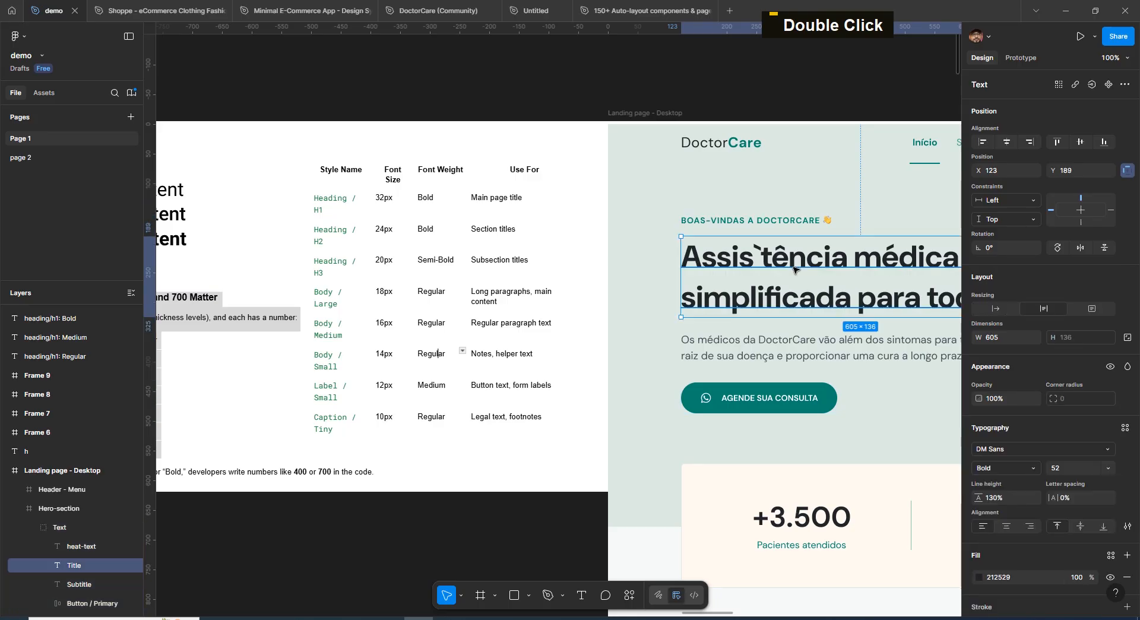
pyautogui.press('Escape')
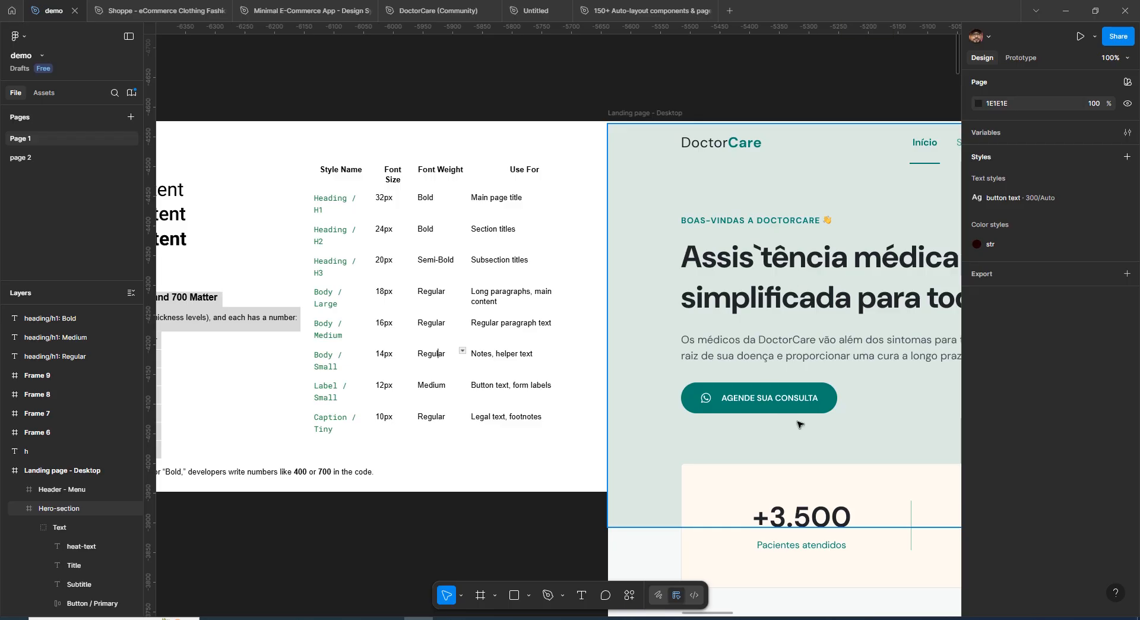
pyautogui.press('space')
pyautogui.moveTo(832, 435); pyautogui.dragTo(530, 110)
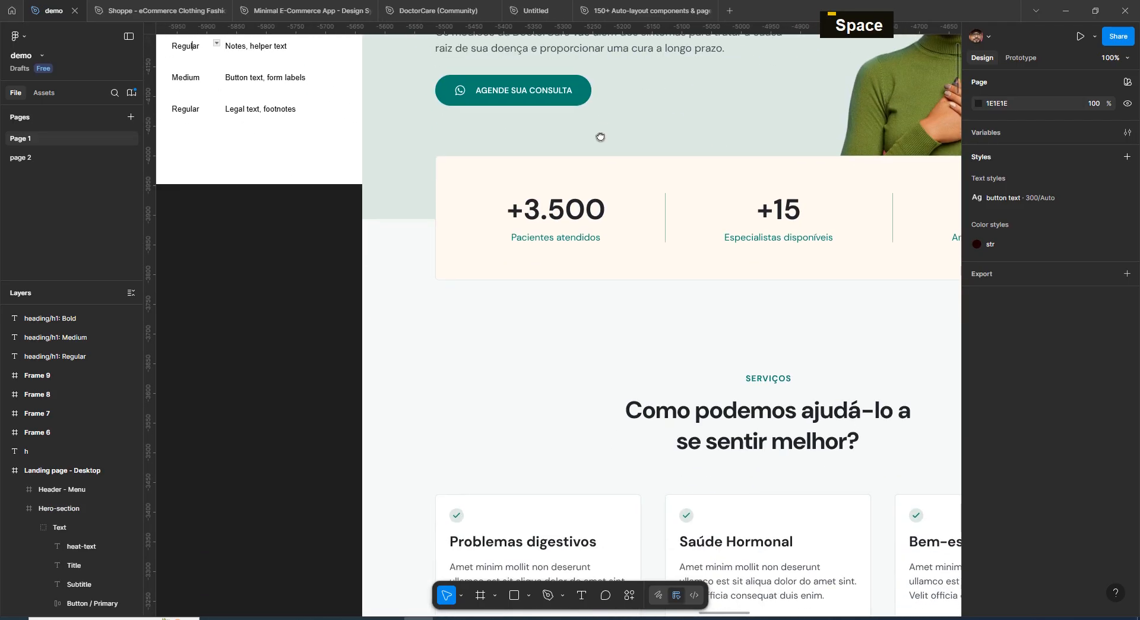
pyautogui.doubleClick(712, 415)
pyautogui.doubleClick(713, 418)
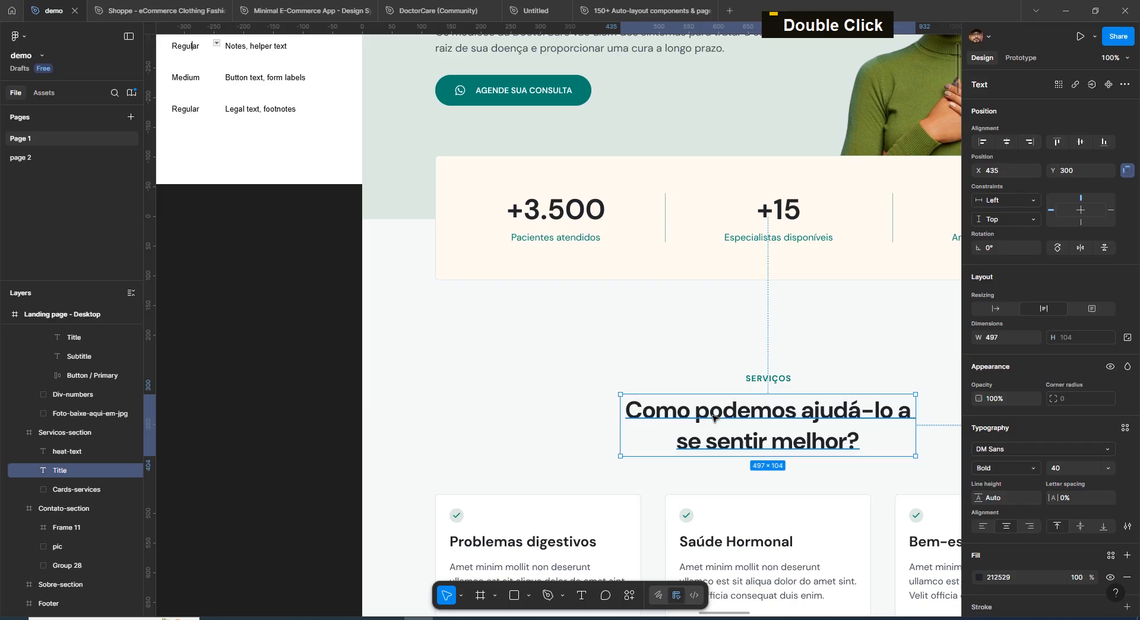
pyautogui.press('Escape')
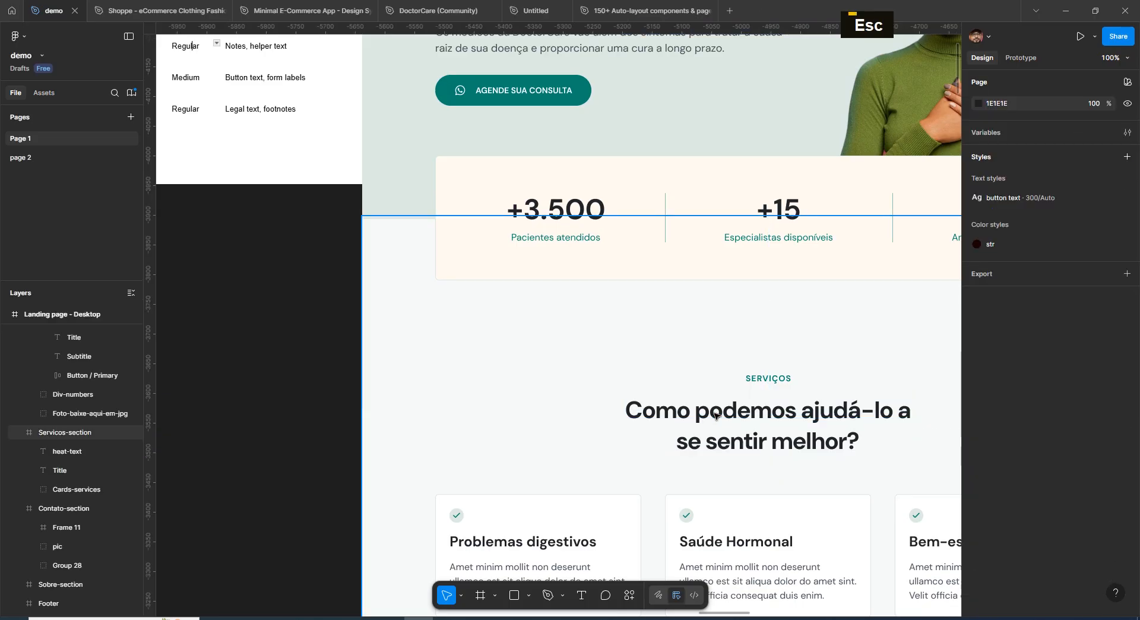
# Re-examine the services section title's font settings and the hero content samples in Frame 6
pyautogui.doubleClick(716, 414)
pyautogui.press('Escape')
pyautogui.press('space')
pyautogui.moveTo(308, 258)
pyautogui.mouseDown()
pyautogui.moveTo(516, 471)
pyautogui.moveTo(321, 264)
pyautogui.mouseUp()
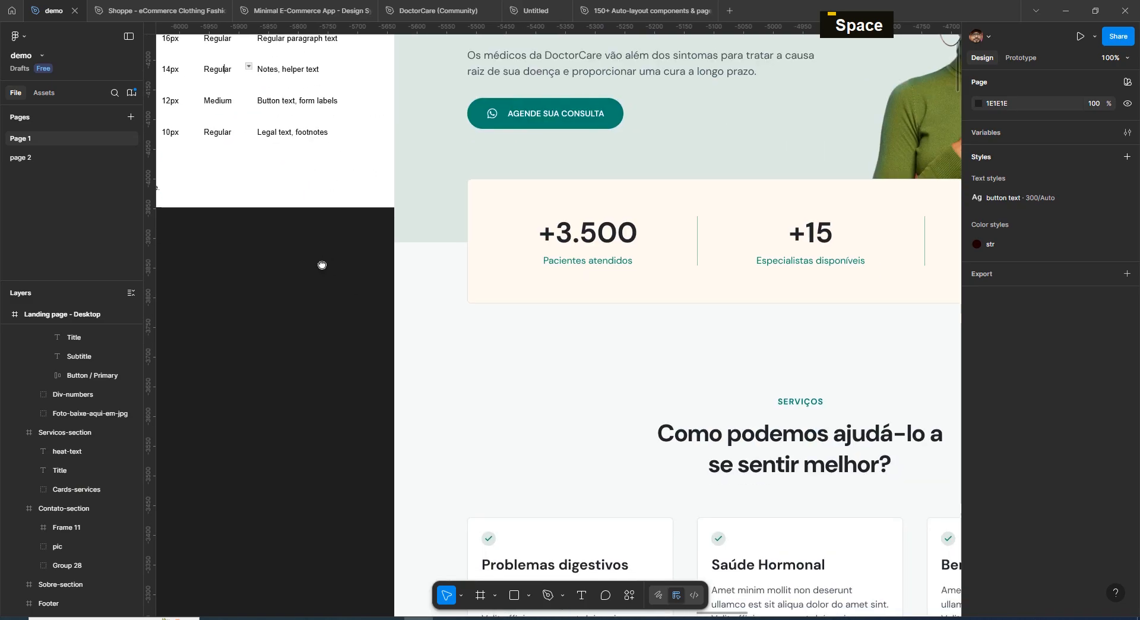
pyautogui.doubleClick(709, 453)
pyautogui.press('space')
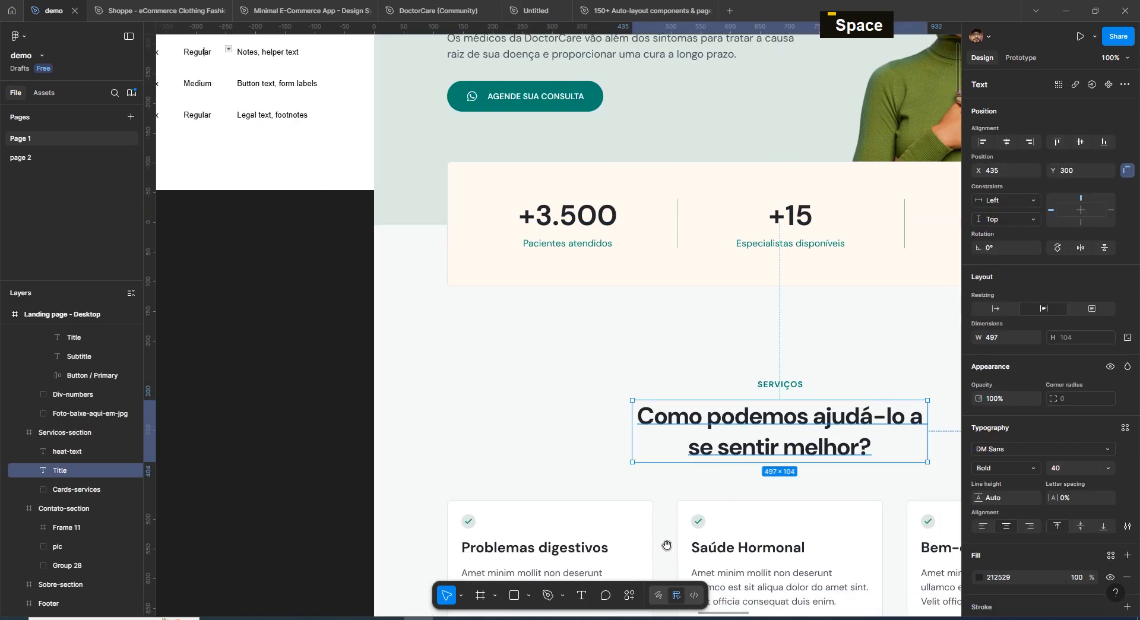
pyautogui.moveTo(625, 550); pyautogui.dragTo(611, 297)
pyautogui.doubleClick(612, 296)
pyautogui.doubleClick(555, 295)
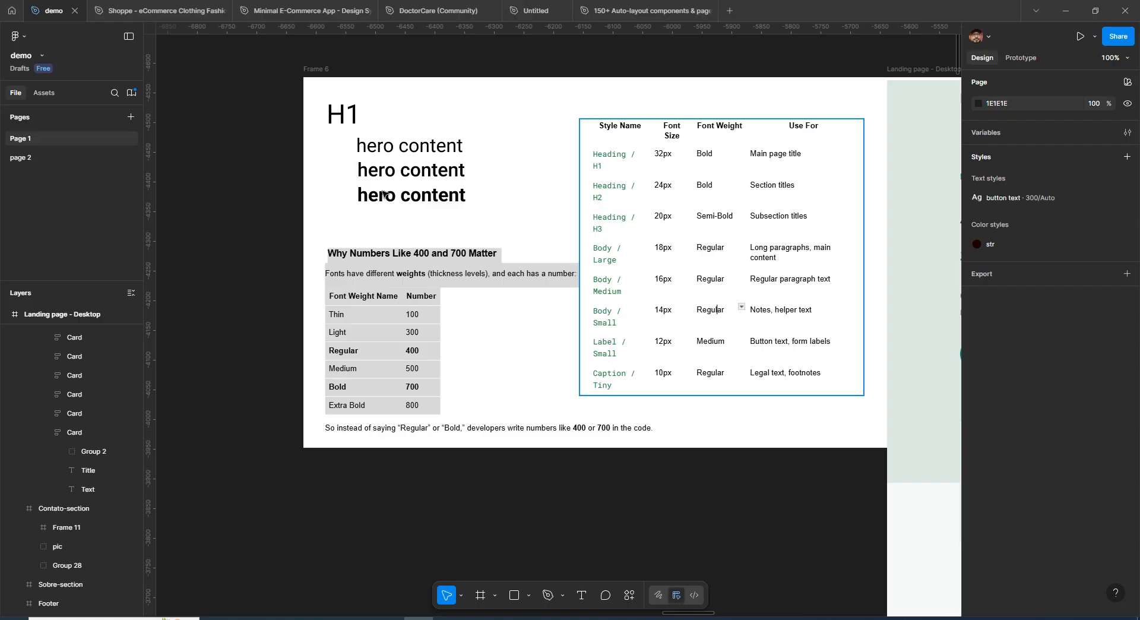
pyautogui.click(404, 424)
pyautogui.moveTo(423, 244); pyautogui.dragTo(570, 531)
pyautogui.click(568, 431)
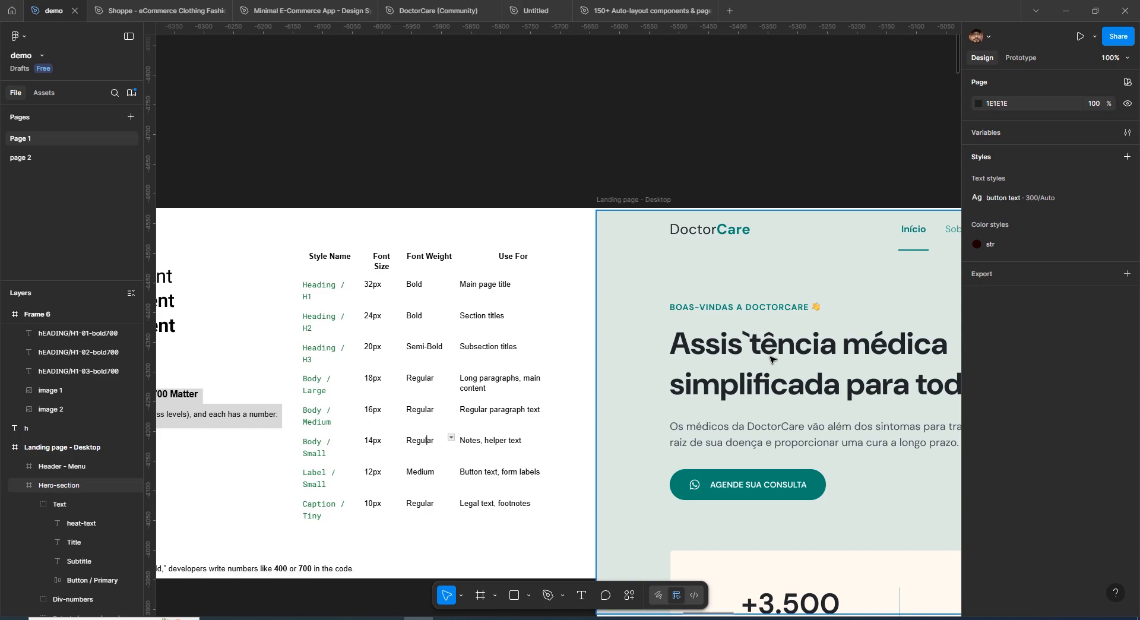
# Inspect the font settings of the hero subtitle and the consultation button label
pyautogui.doubleClick(771, 356)
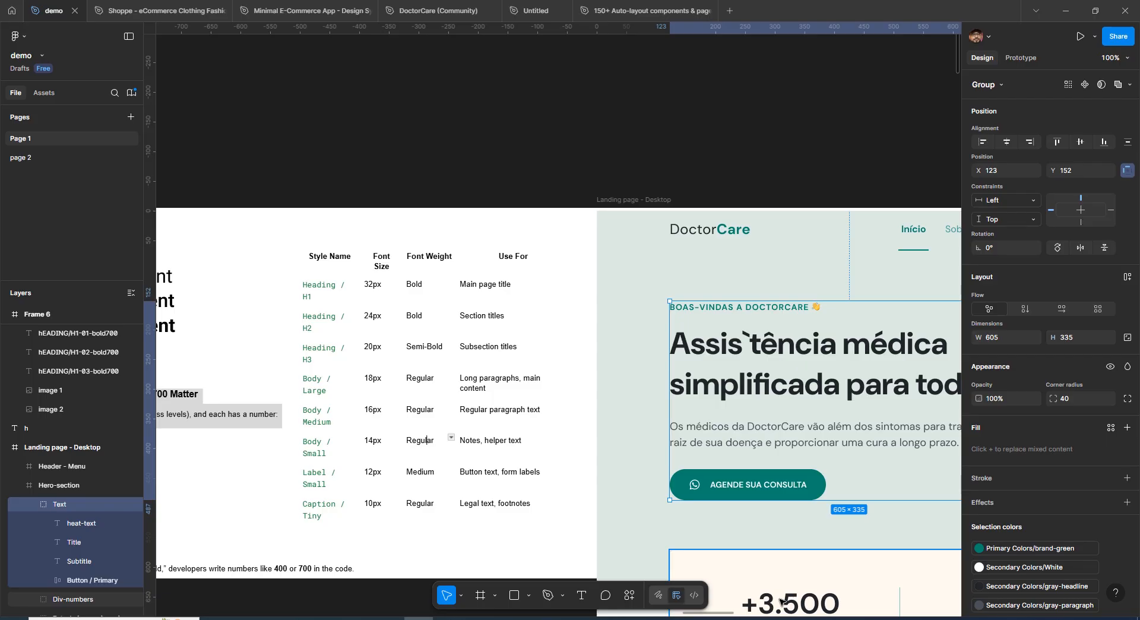
pyautogui.moveTo(761, 446); pyautogui.dragTo(655, 374)
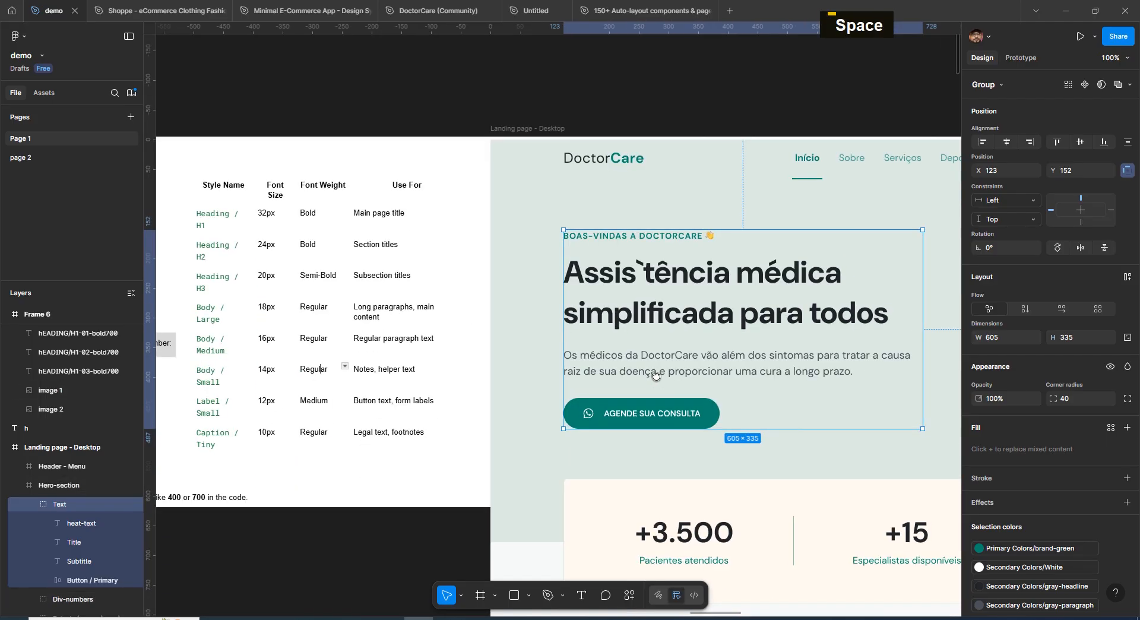
pyautogui.doubleClick(685, 360)
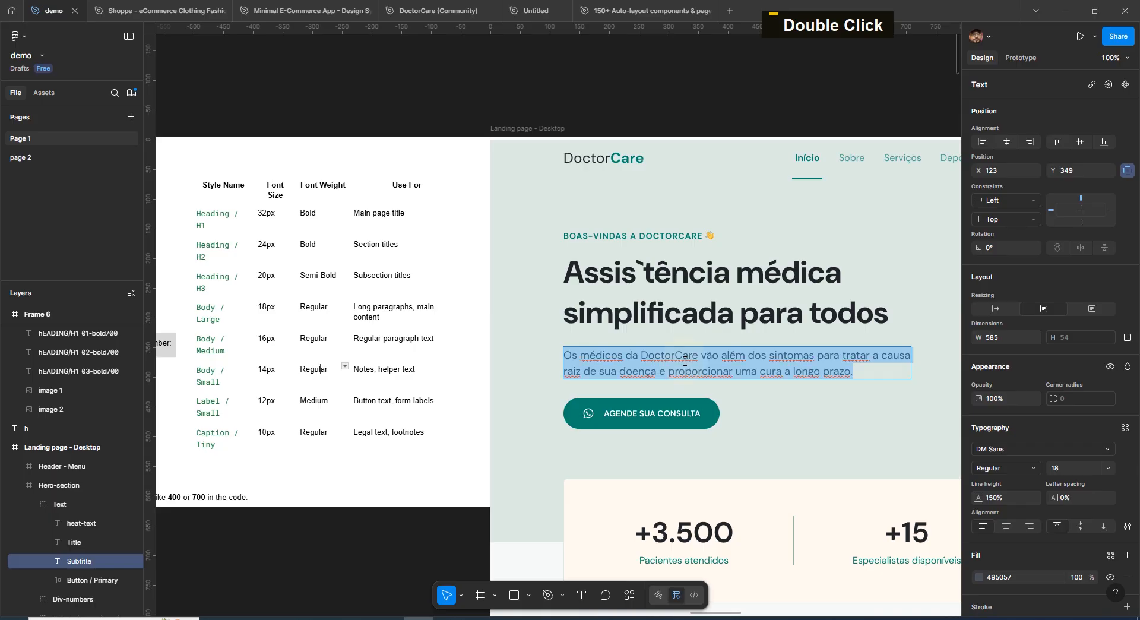
pyautogui.press('Escape')
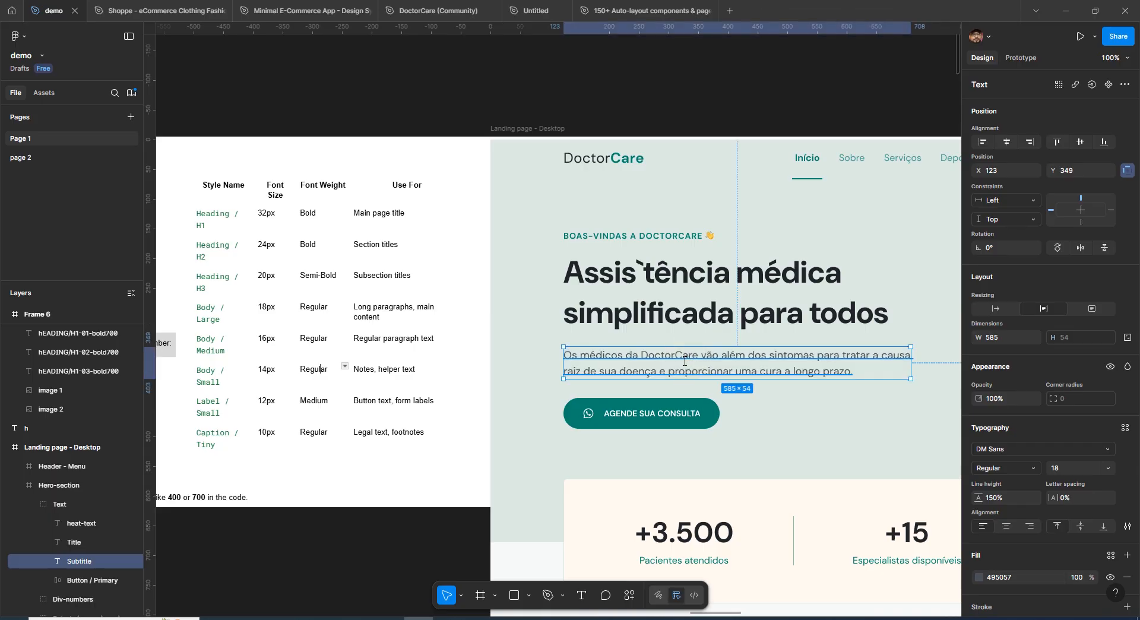
pyautogui.press('space')
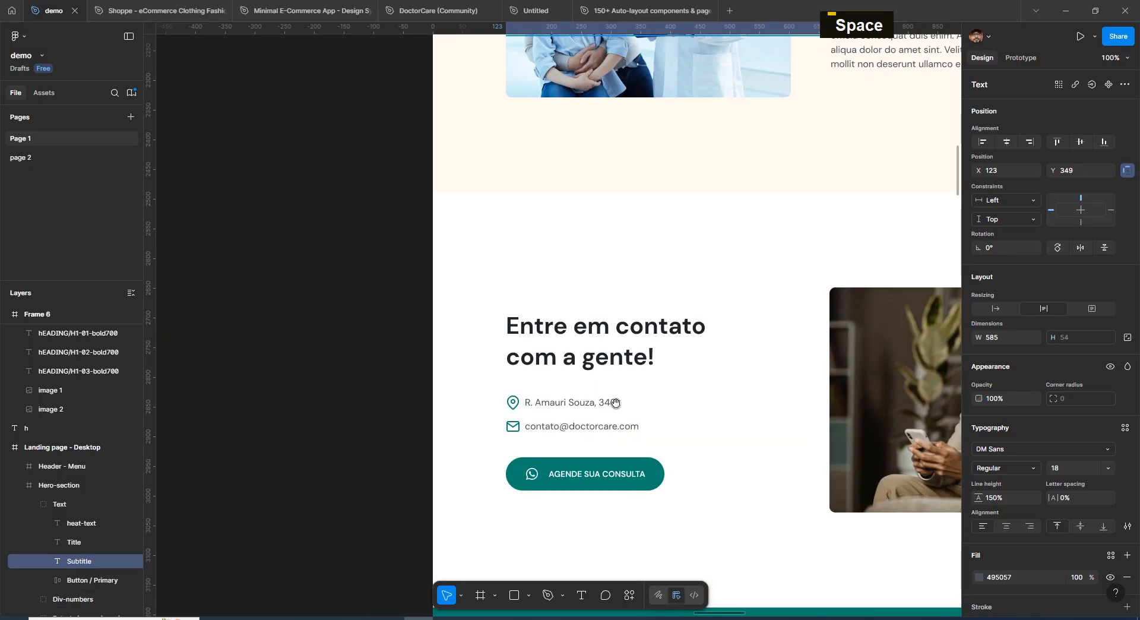
pyautogui.doubleClick(581, 408)
pyautogui.doubleClick(580, 407)
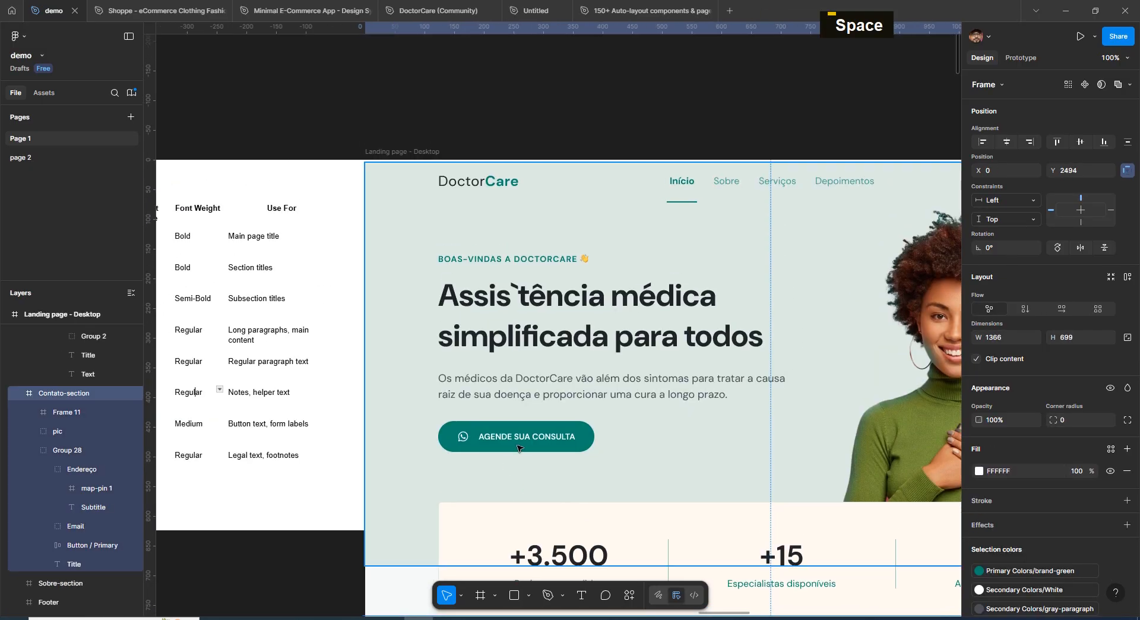
pyautogui.doubleClick(518, 439)
pyautogui.doubleClick(518, 439)
pyautogui.doubleClick(519, 439)
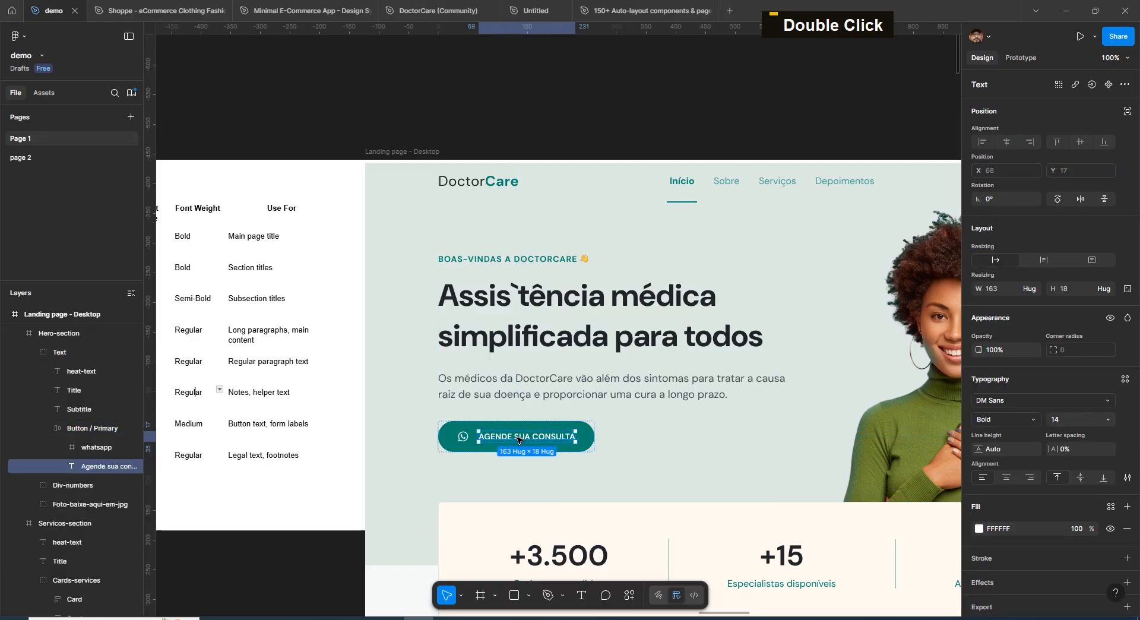
pyautogui.click(536, 110)
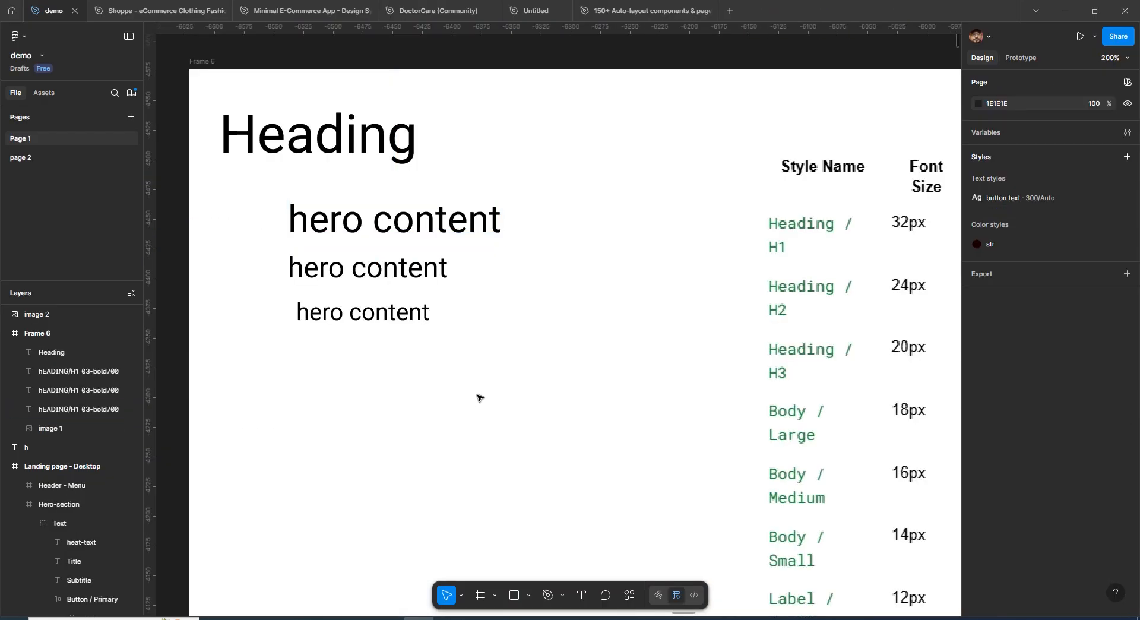
# Survey the full DoctorCare landing page layout section by section
pyautogui.hotkey('ctrl', '-')
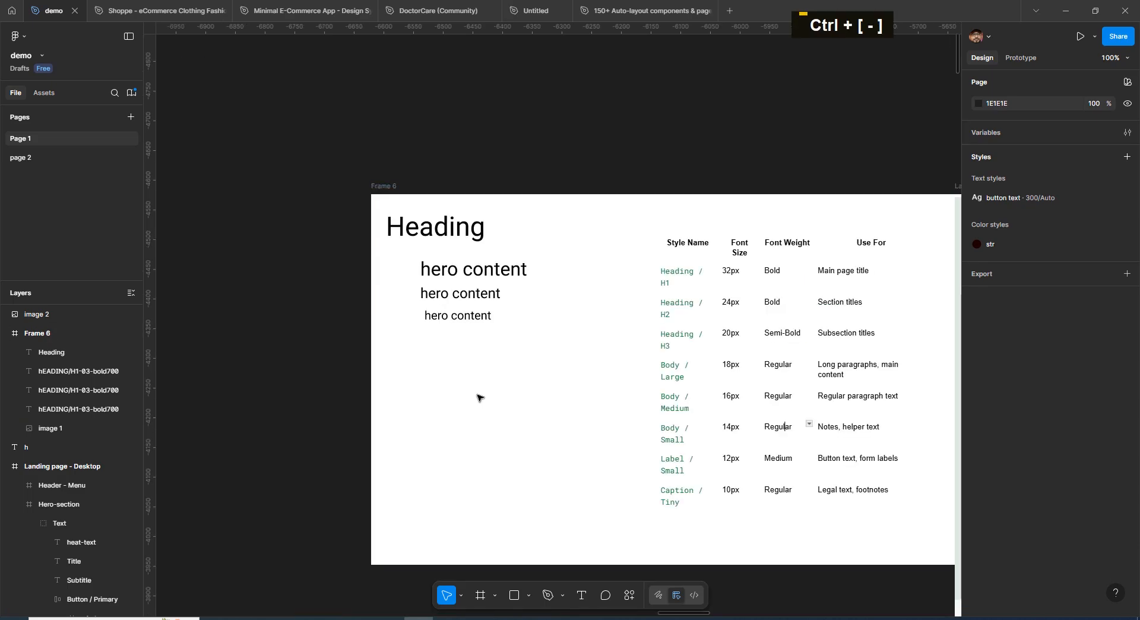
pyautogui.press('space')
pyautogui.moveTo(631, 375); pyautogui.dragTo(386, 236)
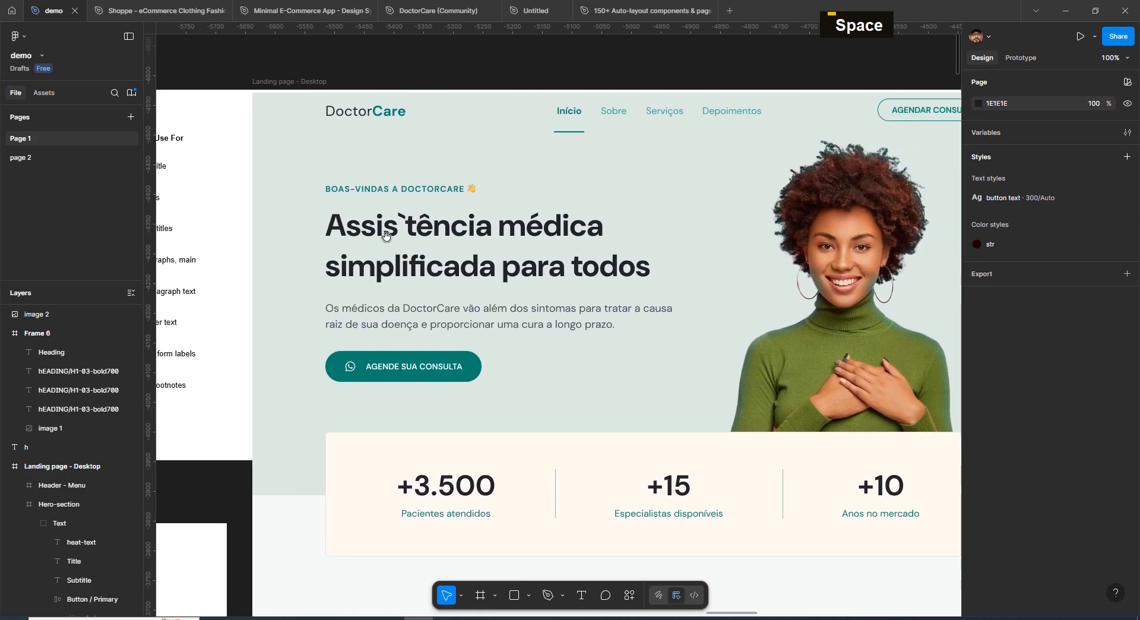
pyautogui.click(306, 81)
pyautogui.press('space')
pyautogui.moveTo(639, 261); pyautogui.dragTo(591, 263)
pyautogui.press('space')
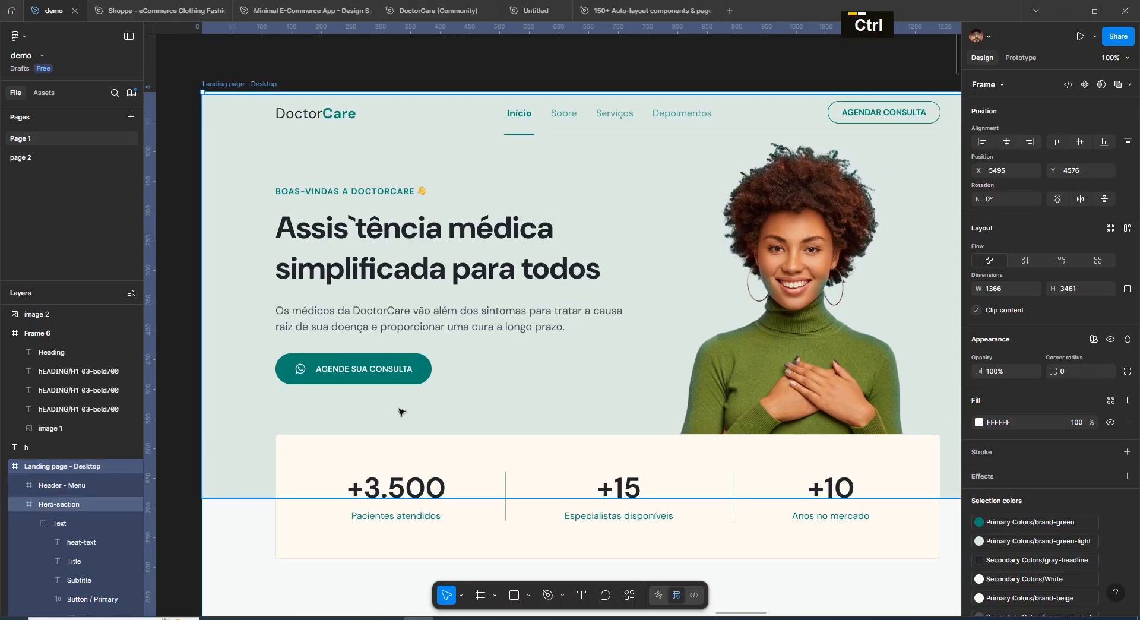
pyautogui.hotkey('ctrl', '-')
pyautogui.press('space')
pyautogui.moveTo(517, 453); pyautogui.dragTo(566, 94)
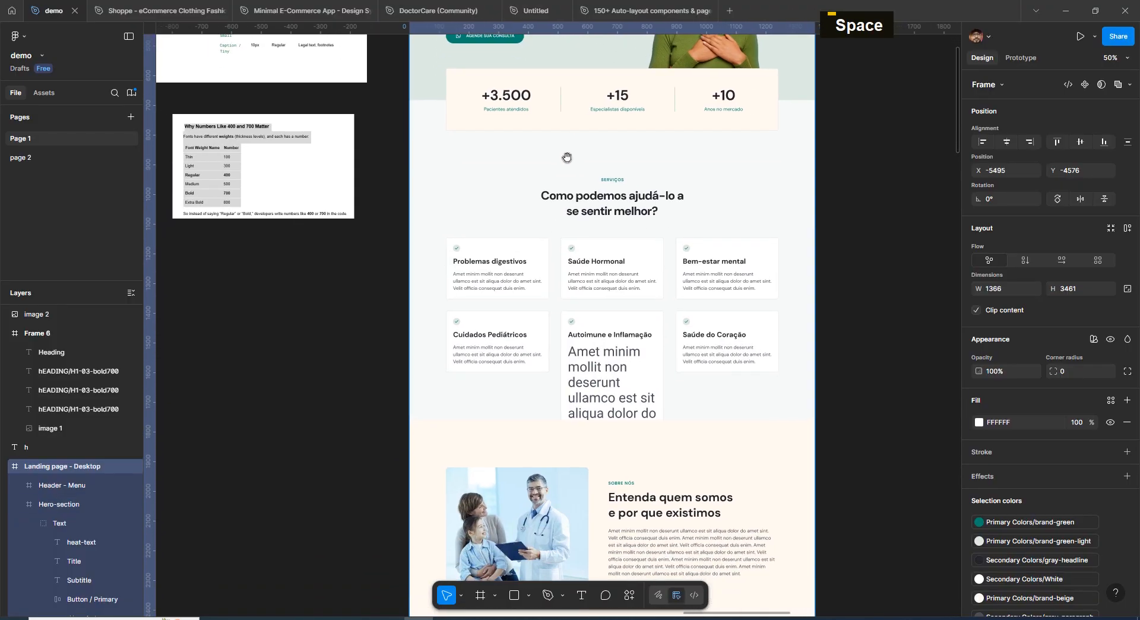
pyautogui.moveTo(615, 416); pyautogui.dragTo(604, 225)
pyautogui.moveTo(654, 475); pyautogui.dragTo(638, 517)
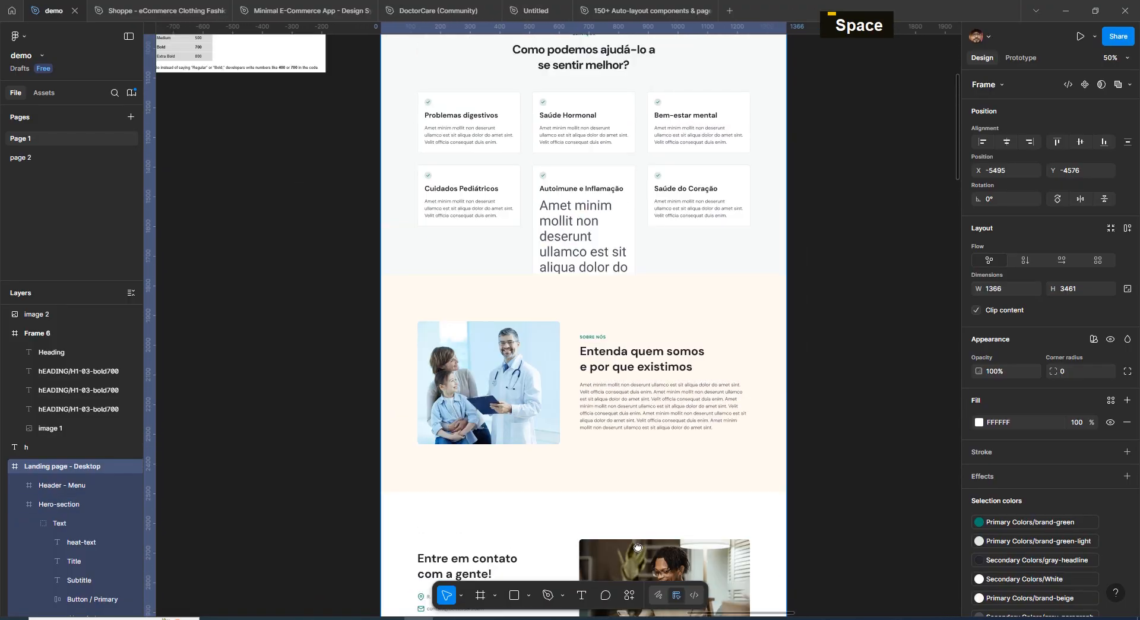
pyautogui.moveTo(651, 311); pyautogui.dragTo(650, 532)
pyautogui.moveTo(640, 92); pyautogui.dragTo(627, 397)
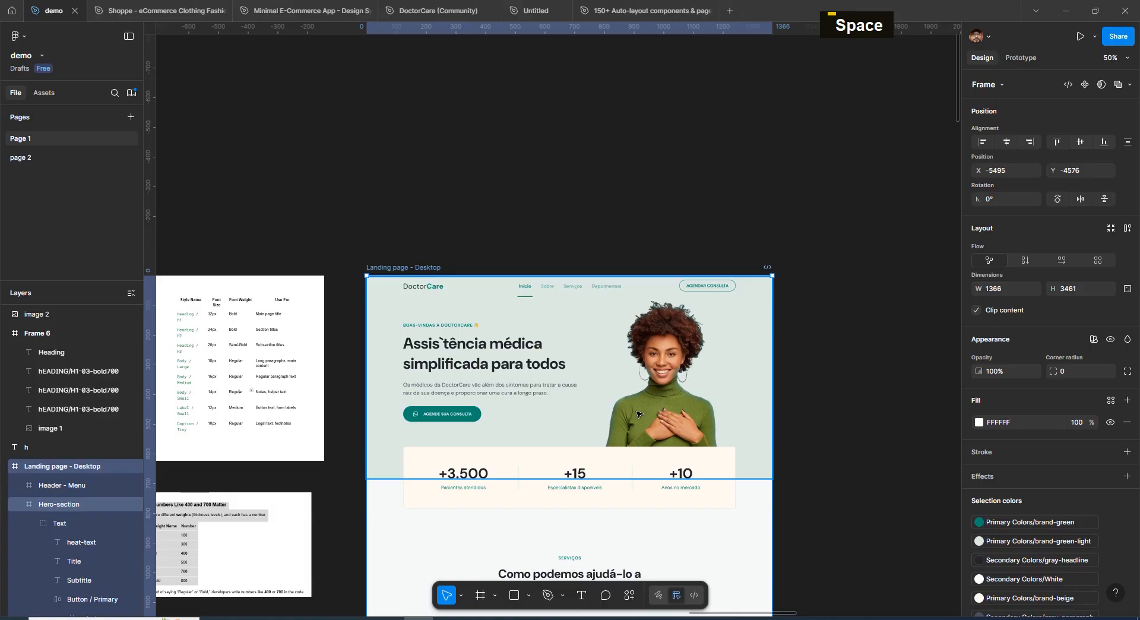
pyautogui.hotkey('ctrl', '+')
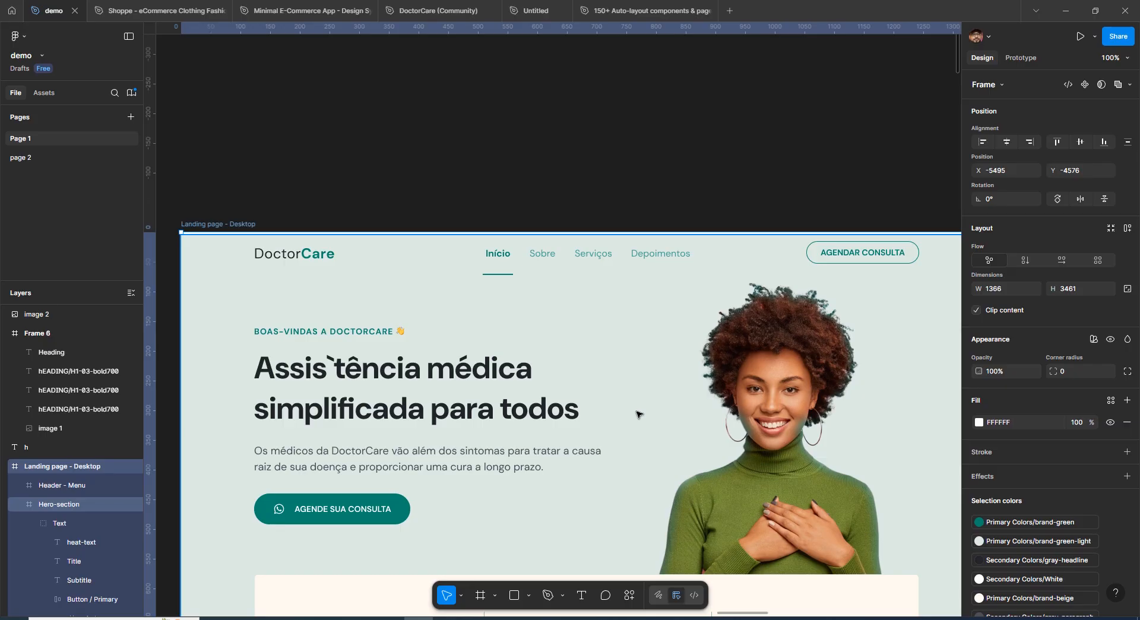
# Review the typography of the hero subtitle and of a services card description on the landing page
pyautogui.press('space')
pyautogui.moveTo(497, 478); pyautogui.dragTo(577, 433)
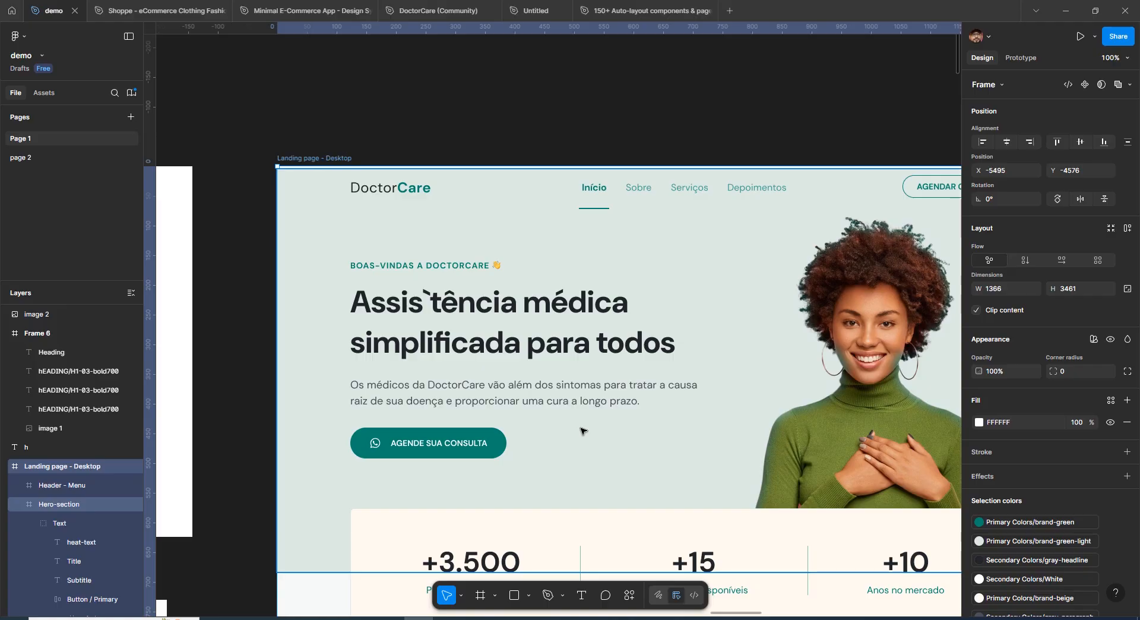
pyautogui.press('space')
pyautogui.moveTo(663, 446); pyautogui.dragTo(583, 362)
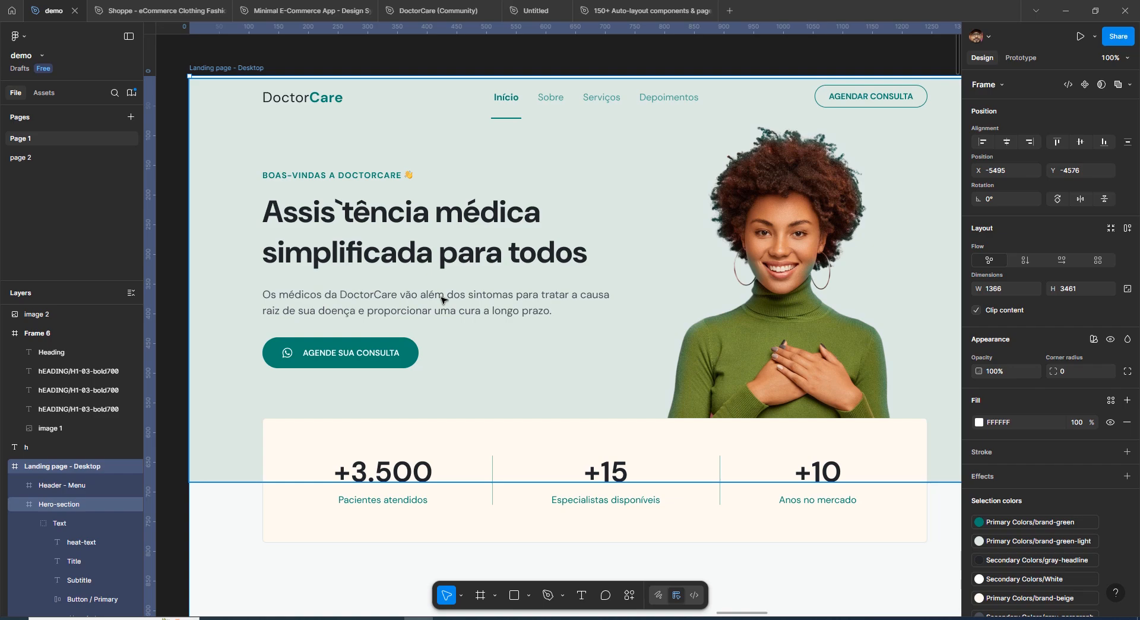
pyautogui.doubleClick(373, 298)
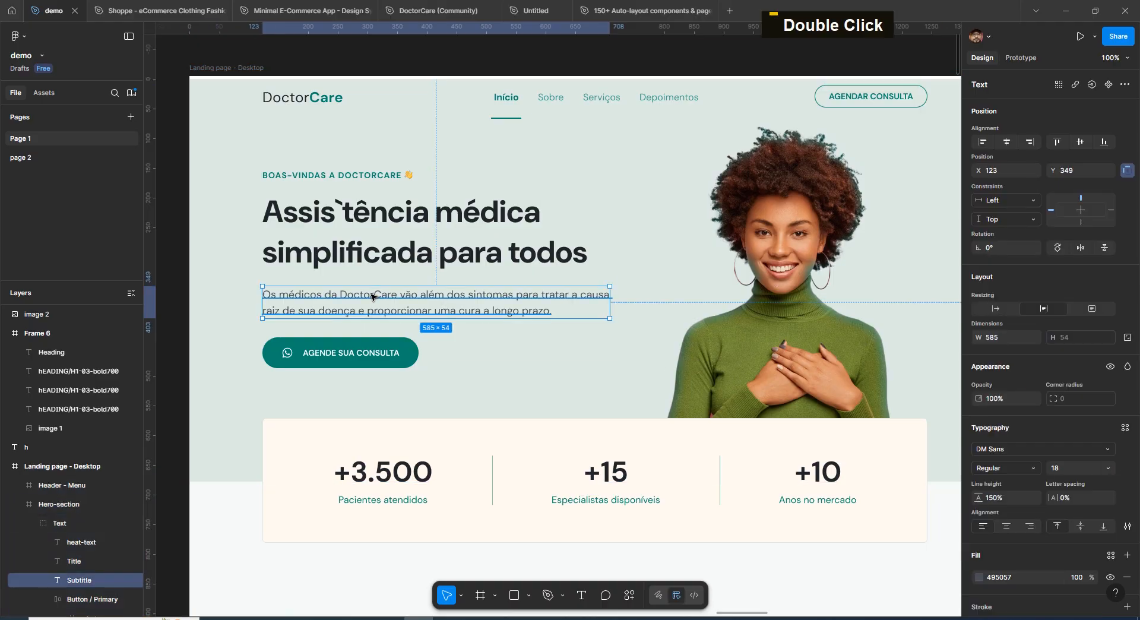
pyautogui.press('Escape')
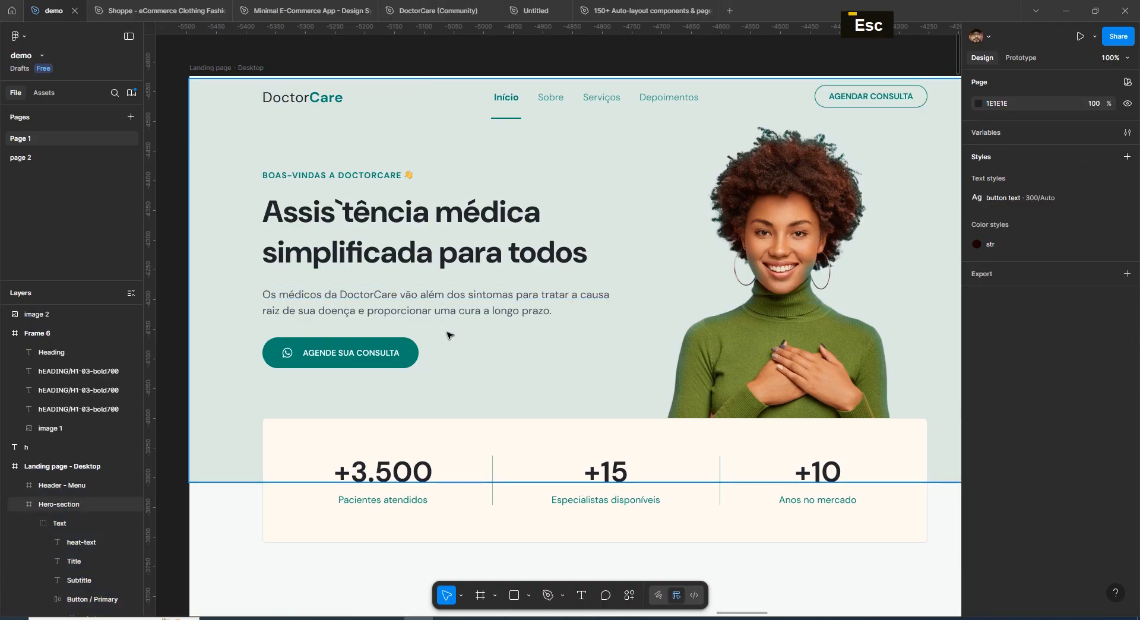
pyautogui.scroll(-8, 555, 412)
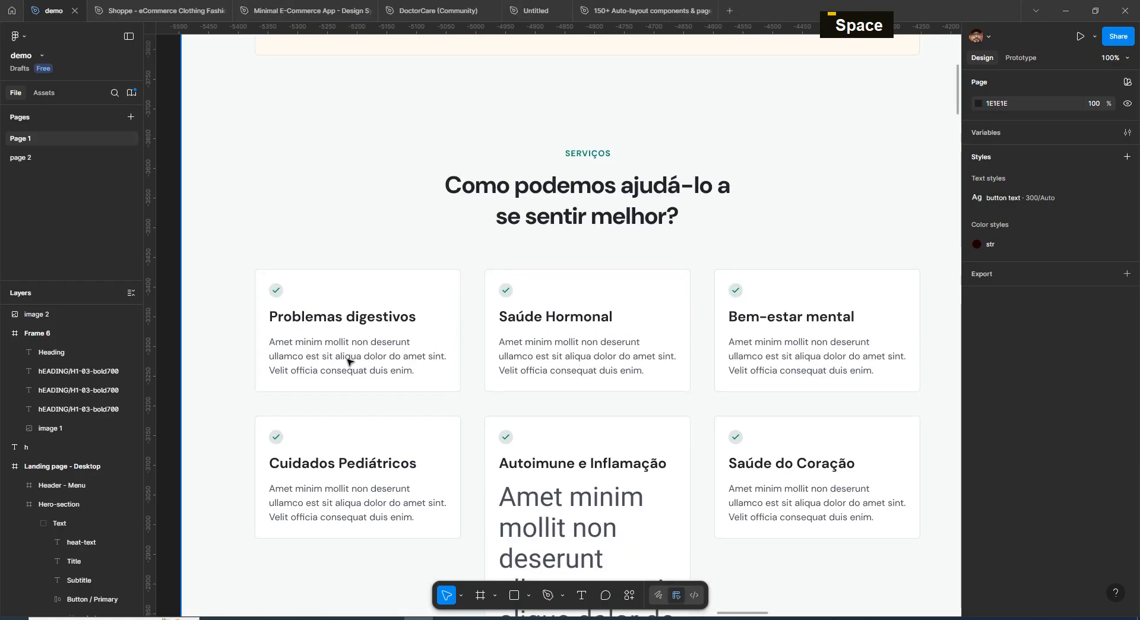
pyautogui.doubleClick(349, 362)
pyautogui.moveTo(313, 618)
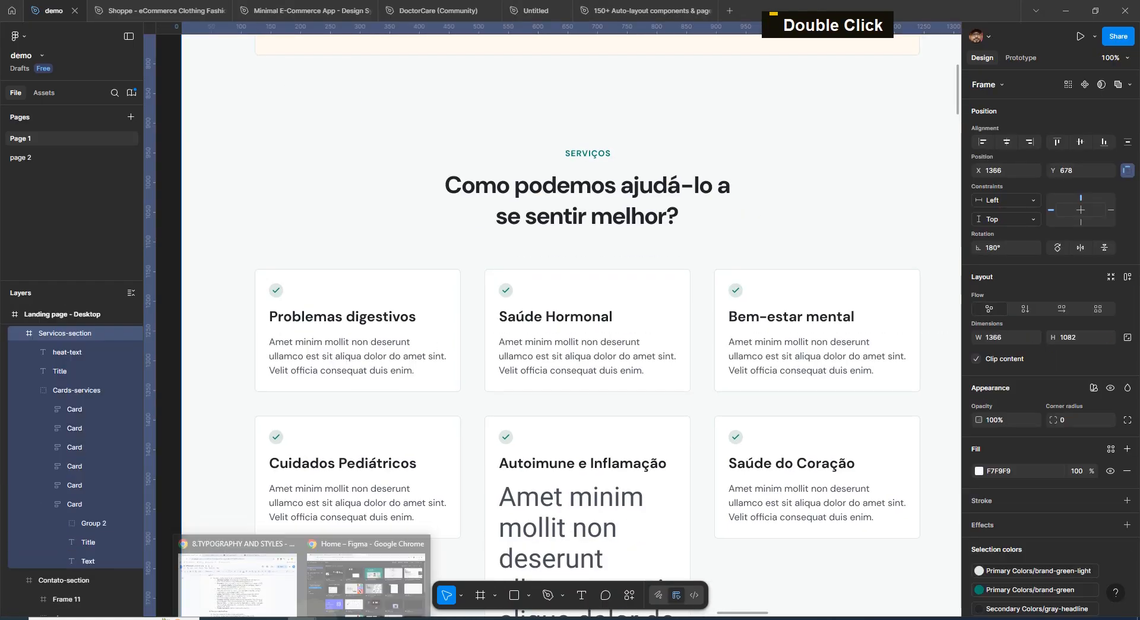
pyautogui.click(269, 594)
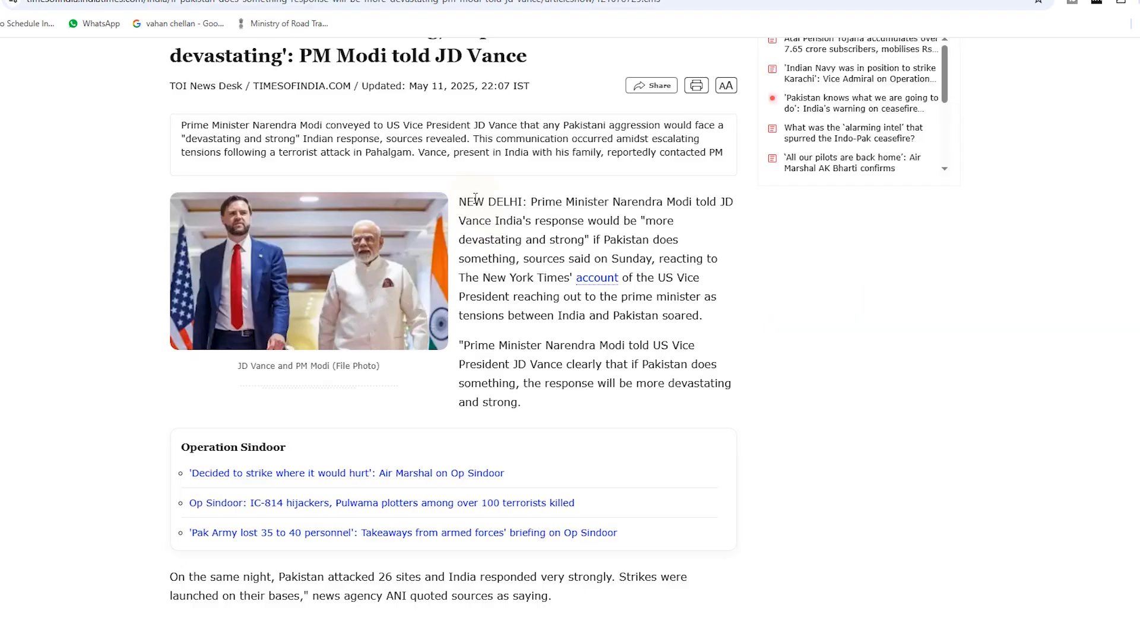
pyautogui.moveTo(474, 203); pyautogui.dragTo(525, 387)
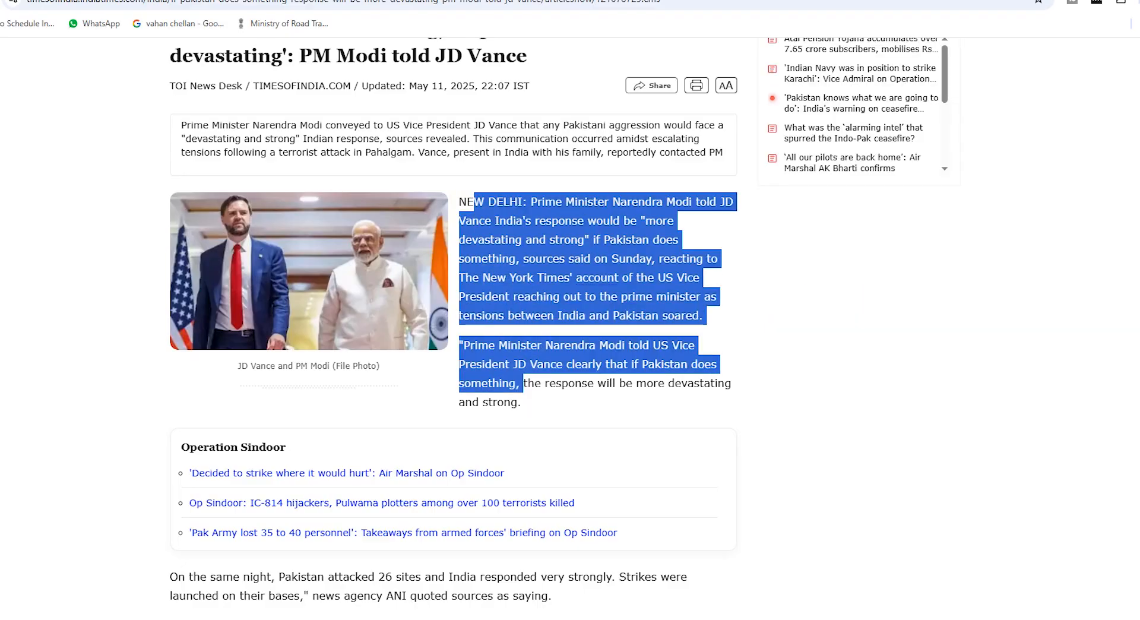
pyautogui.press('space')
pyautogui.press('space')
pyautogui.press('space')
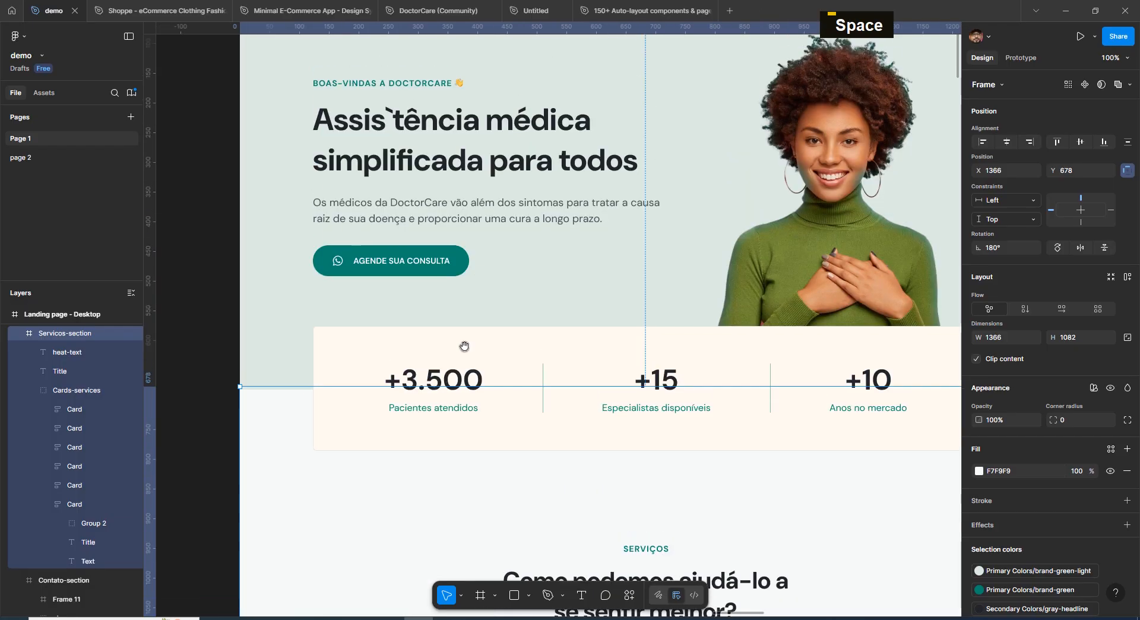
# Select all the hero subtitle's text to show its font settings
pyautogui.doubleClick(496, 205)
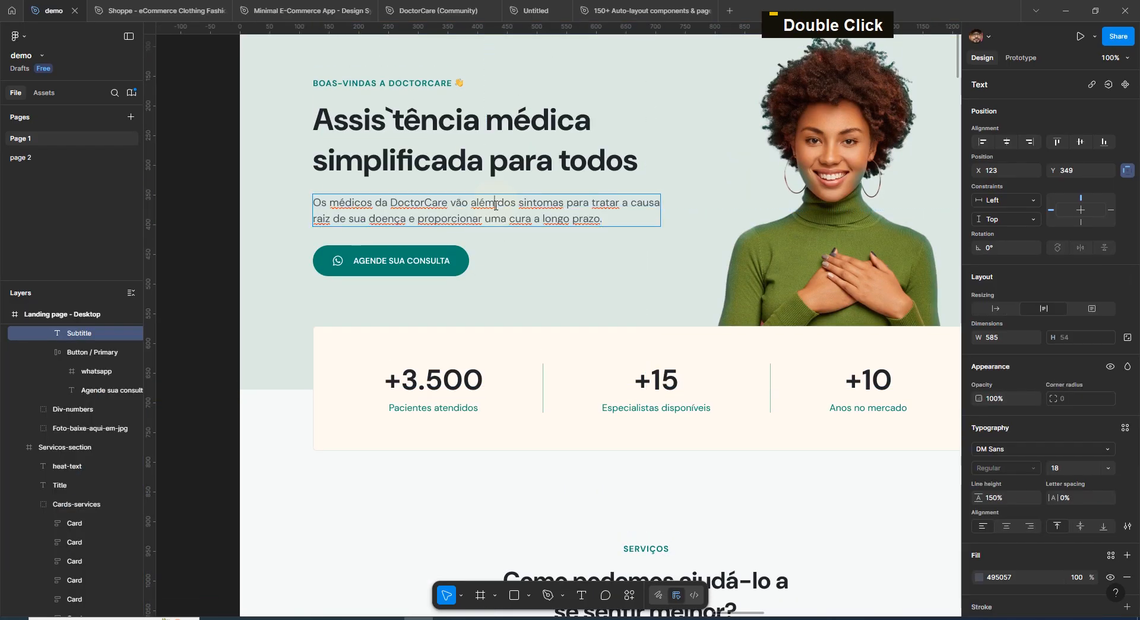
pyautogui.hotkey('ctrl', 'a')
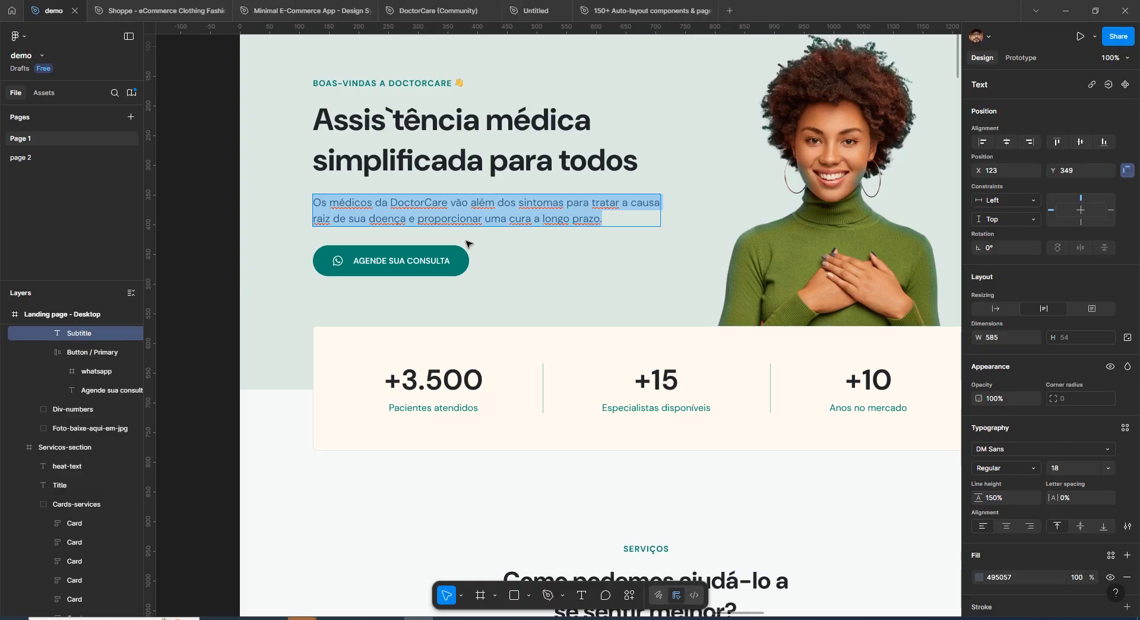
pyautogui.press('Escape')
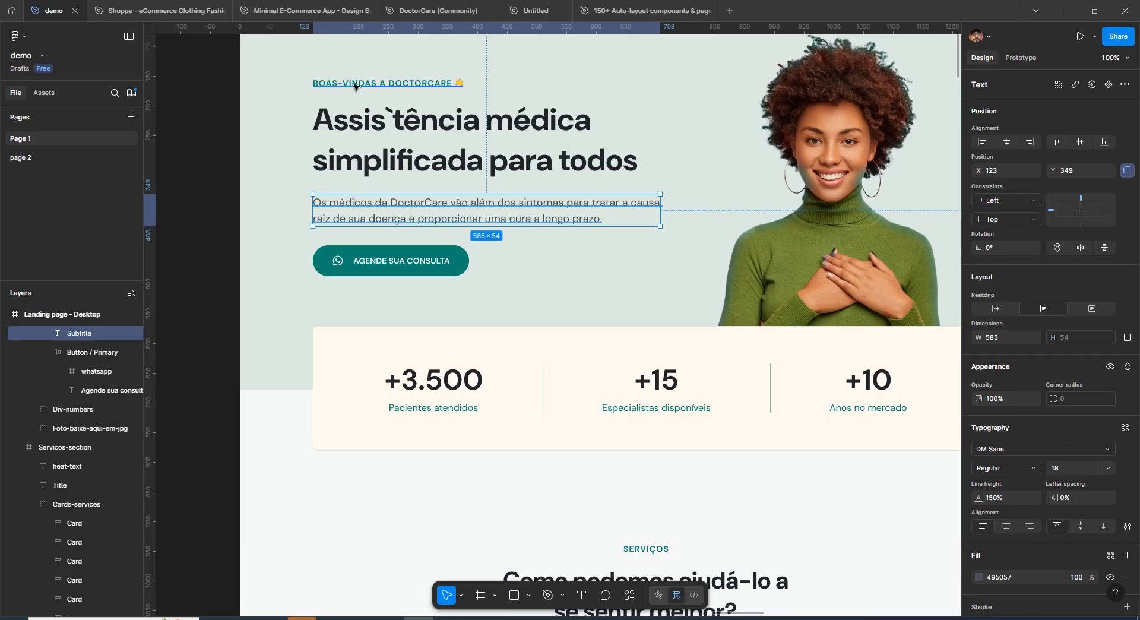
# Switch to Firefox and open the Typescale website in a new tab
pyautogui.click(302, 617)
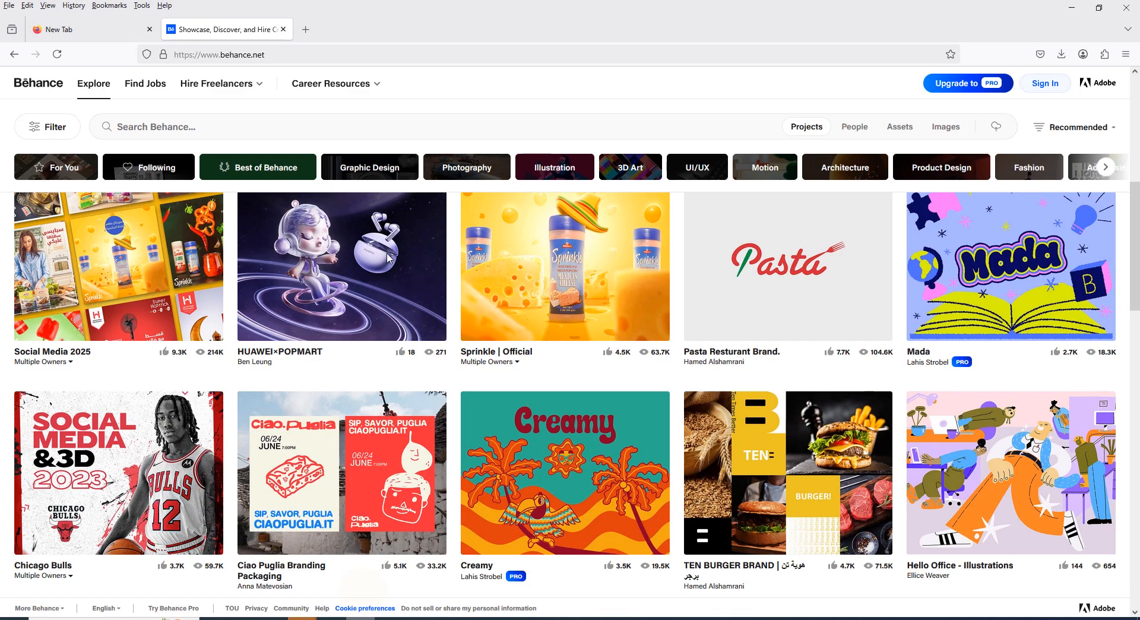
pyautogui.click(305, 29)
pyautogui.write('typescale')
pyautogui.press('Return')
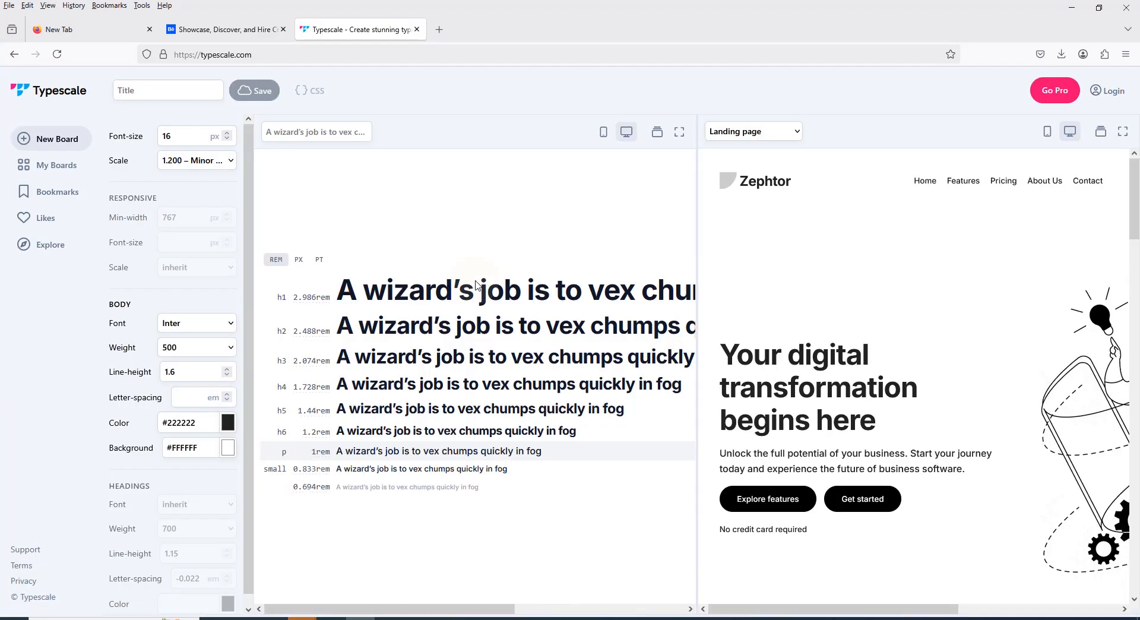
# Set the Typescale body font size to 18 px and display the scale values in pixels
pyautogui.doubleClick(182, 137)
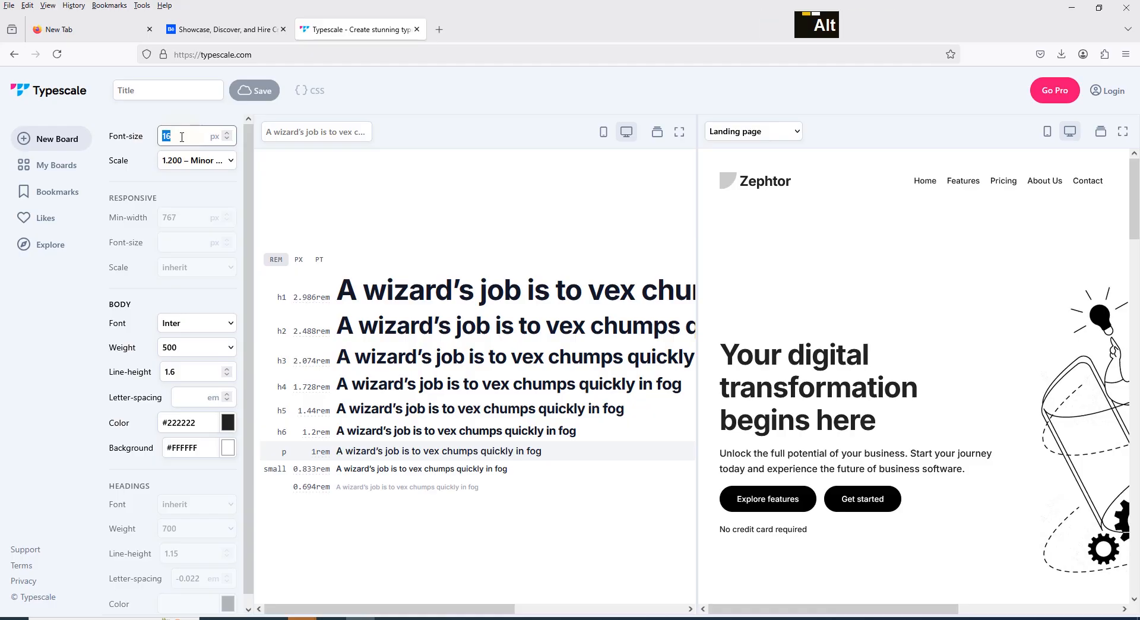
pyautogui.hotkey('alt', 'Tab')
pyautogui.hotkey('alt', 'Tab')
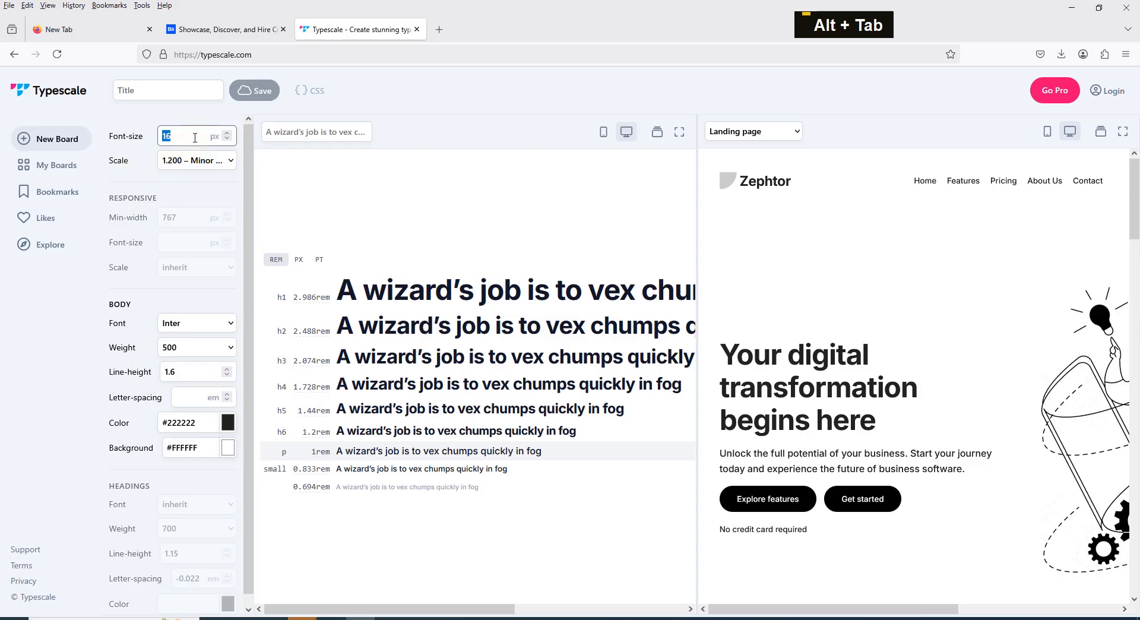
pyautogui.write('18')
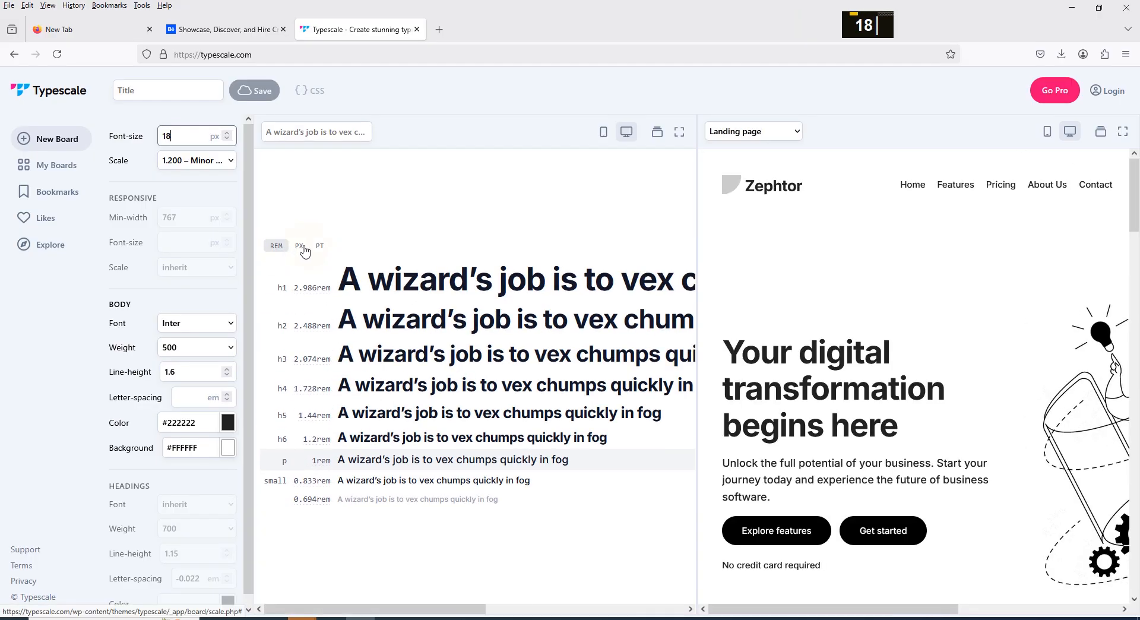
pyautogui.click(301, 248)
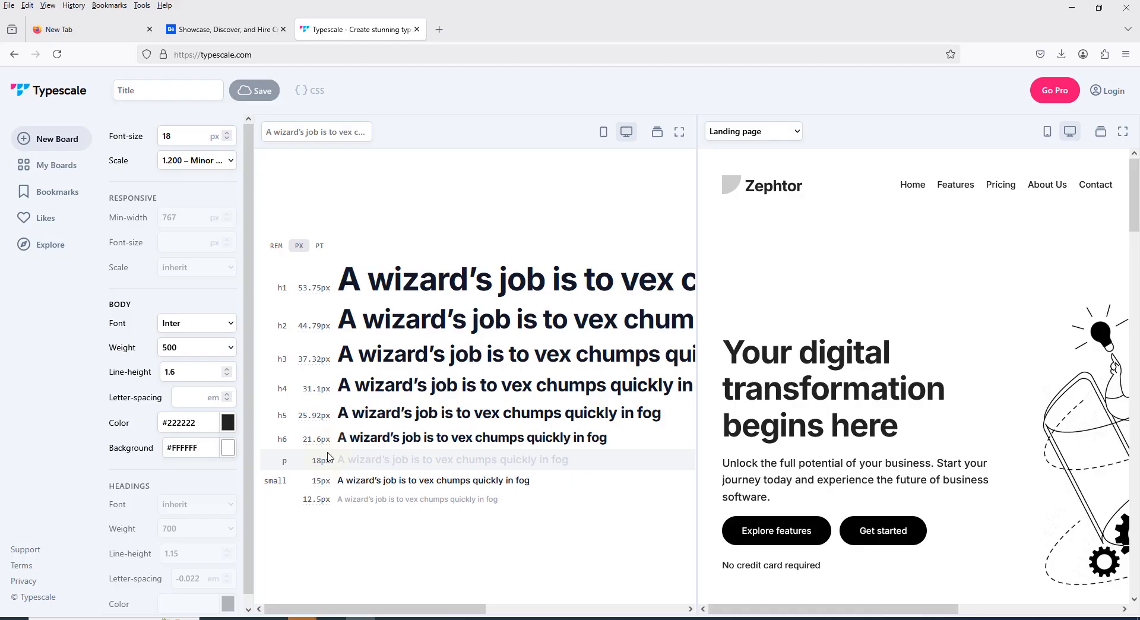
pyautogui.scroll(-5, 873, 387)
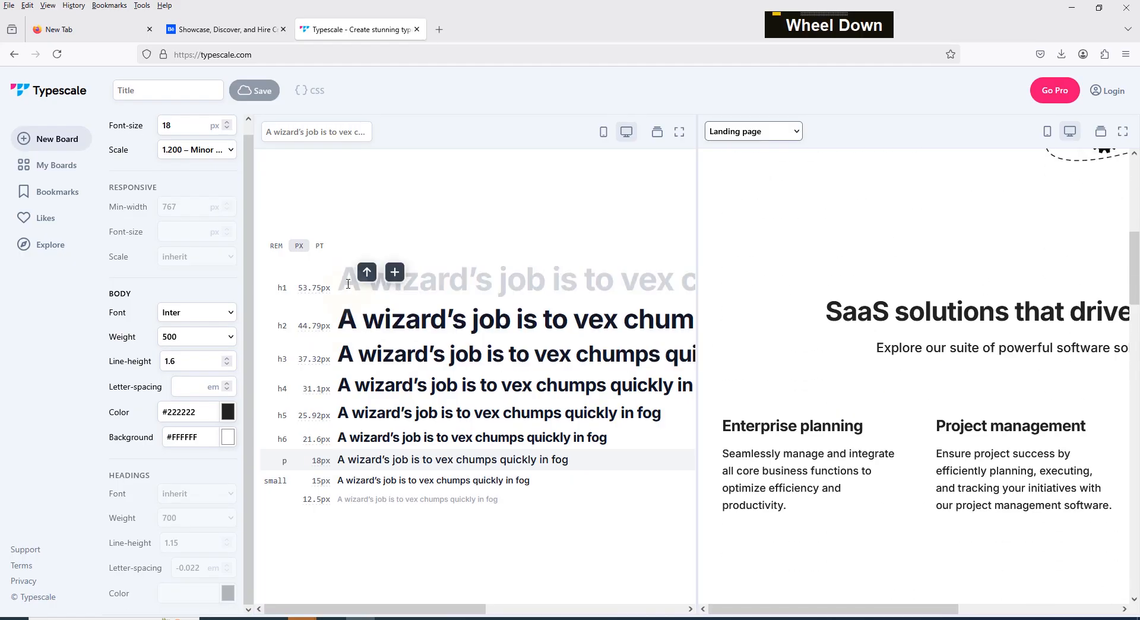
pyautogui.scroll(5, 907, 344)
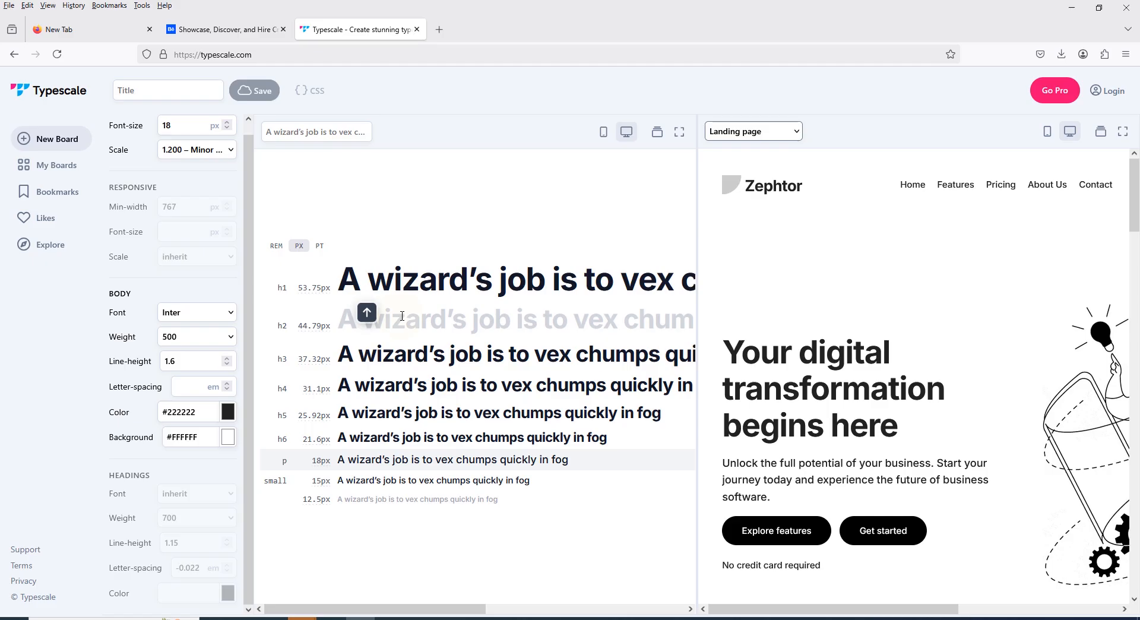
# Switch back to Figma and delete the Heading and hero content sample texts from Frame 6
pyautogui.press('space')
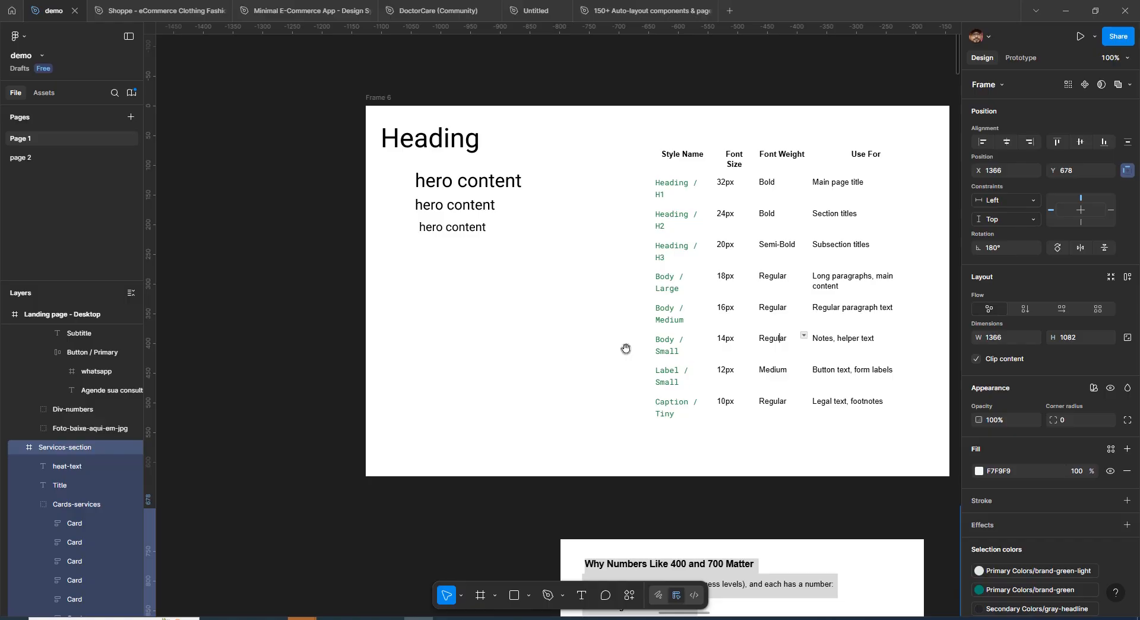
pyautogui.press('Delete')
pyautogui.press('Delete')
pyautogui.press('Delete')
pyautogui.press('Delete')
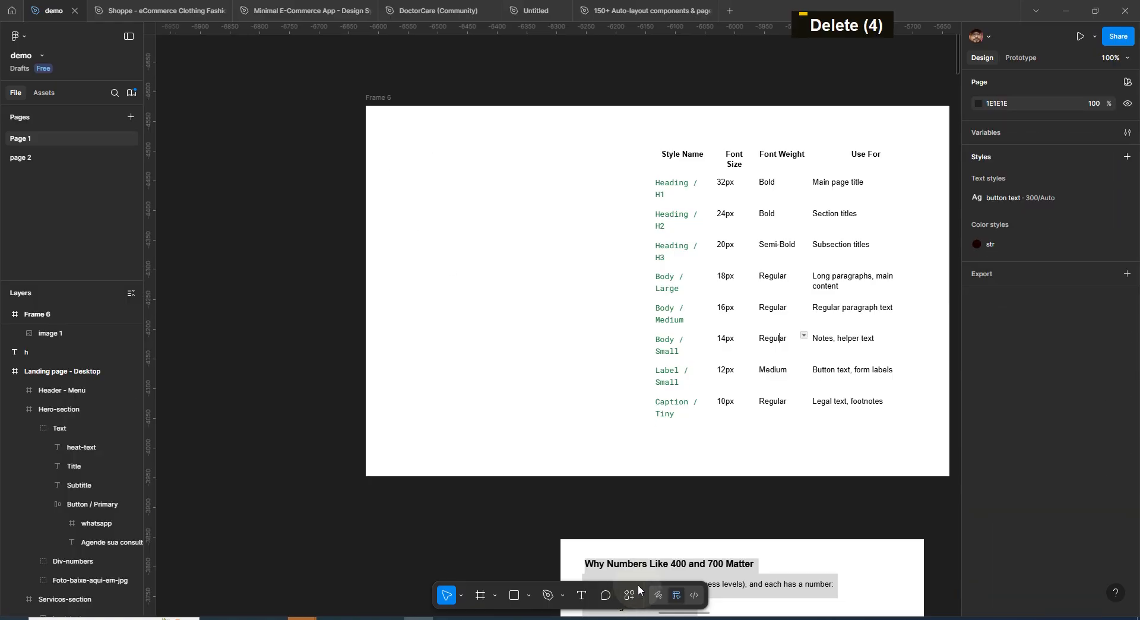
# Launch the Typescales plugin by searching "typ" in the Actions menu
pyautogui.hotkey('alt', 'Tab')
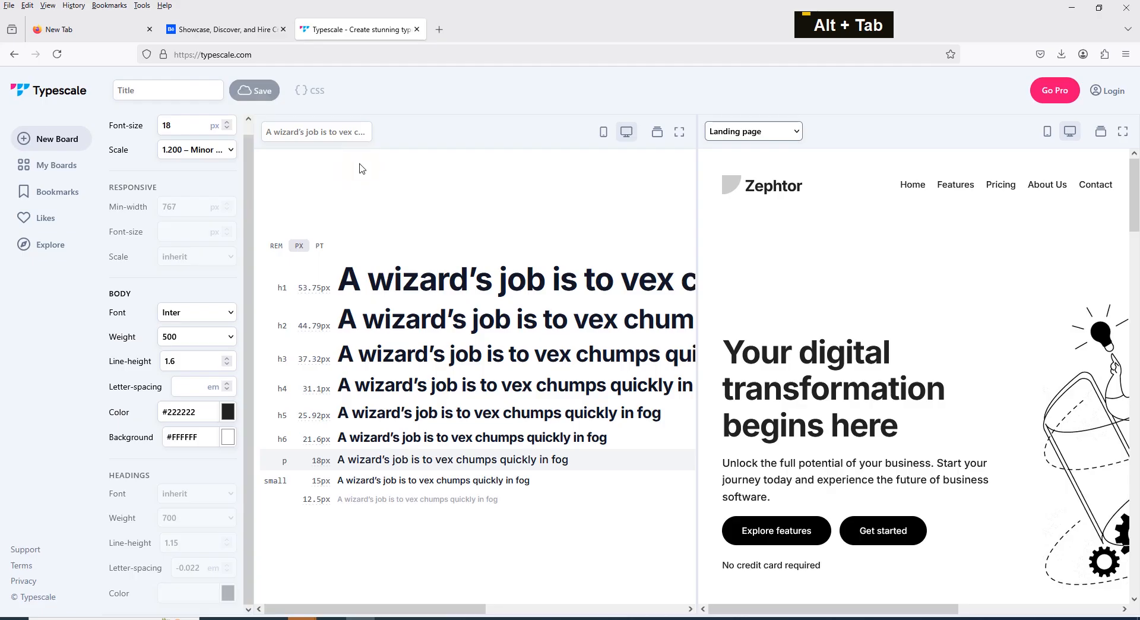
pyautogui.hotkey('alt', 'Tab')
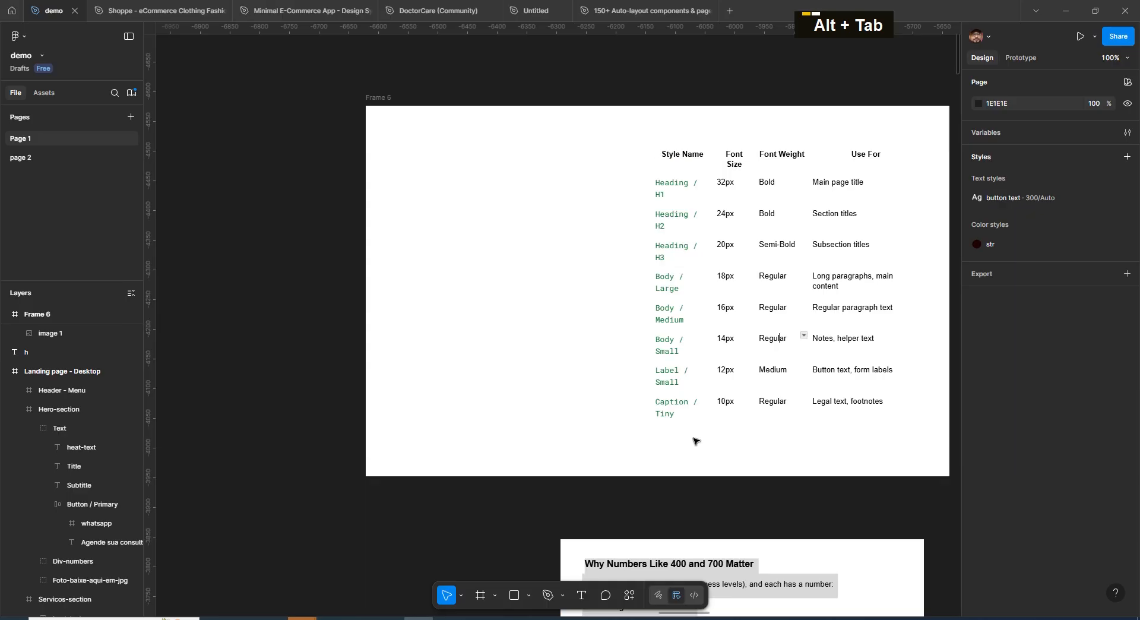
pyautogui.click(629, 596)
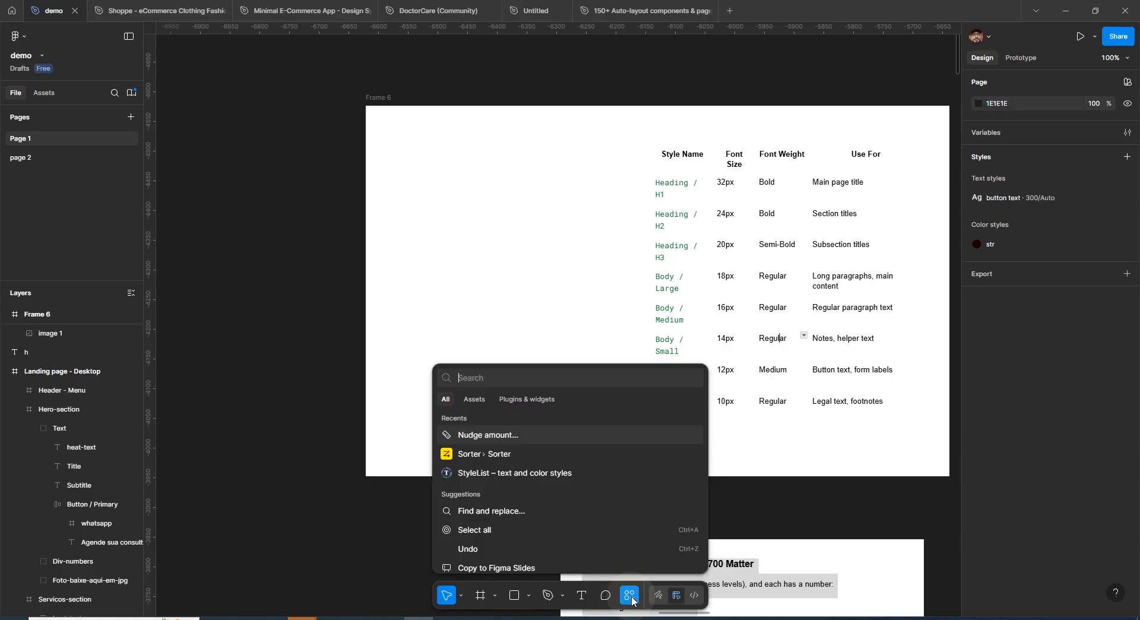
pyautogui.write('y')
pyautogui.press('BackSpace')
pyautogui.write('t')
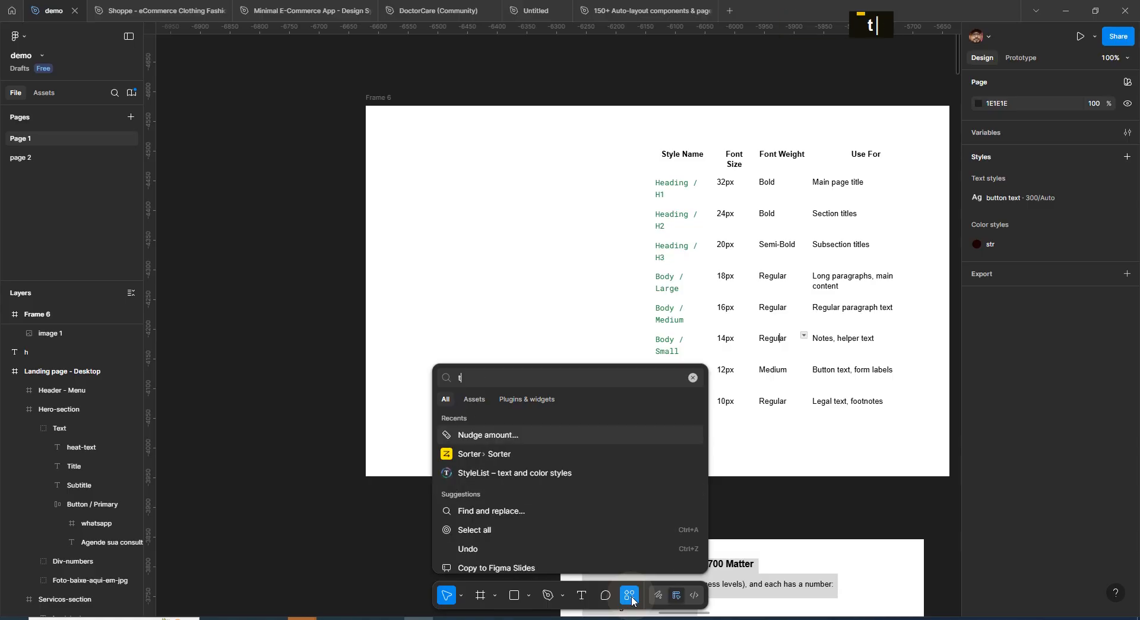
pyautogui.write('yp')
pyautogui.click(519, 490)
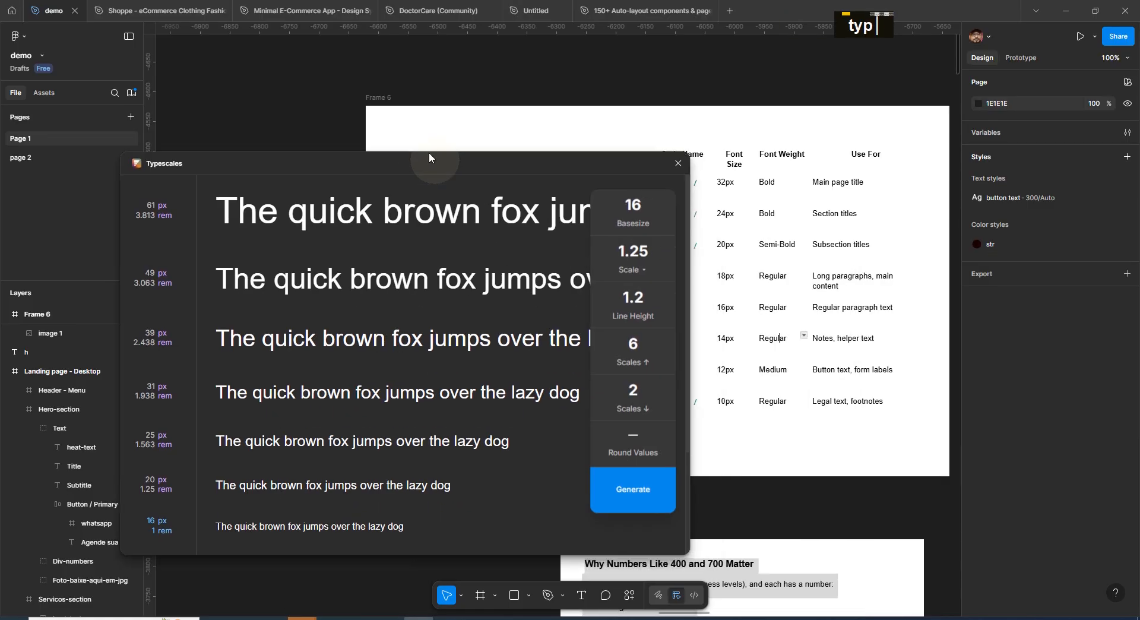
# Set the Typescales plugin's line height to 1.85 and its base size to 18
pyautogui.doubleClick(618, 286)
pyautogui.write('1.85')
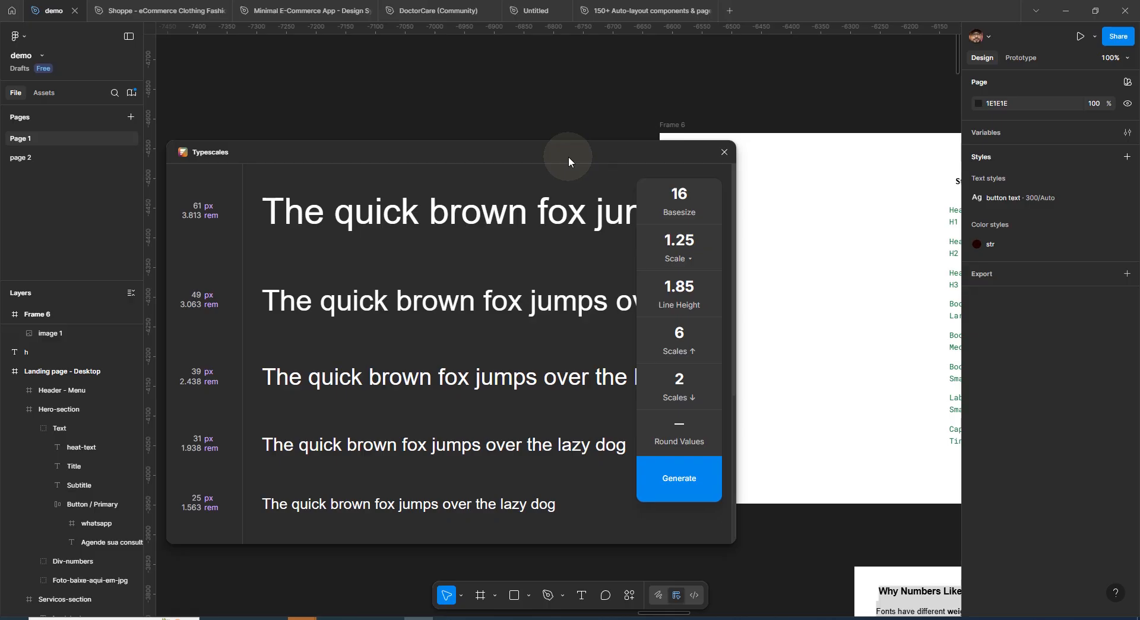
pyautogui.moveTo(569, 155); pyautogui.dragTo(597, 159)
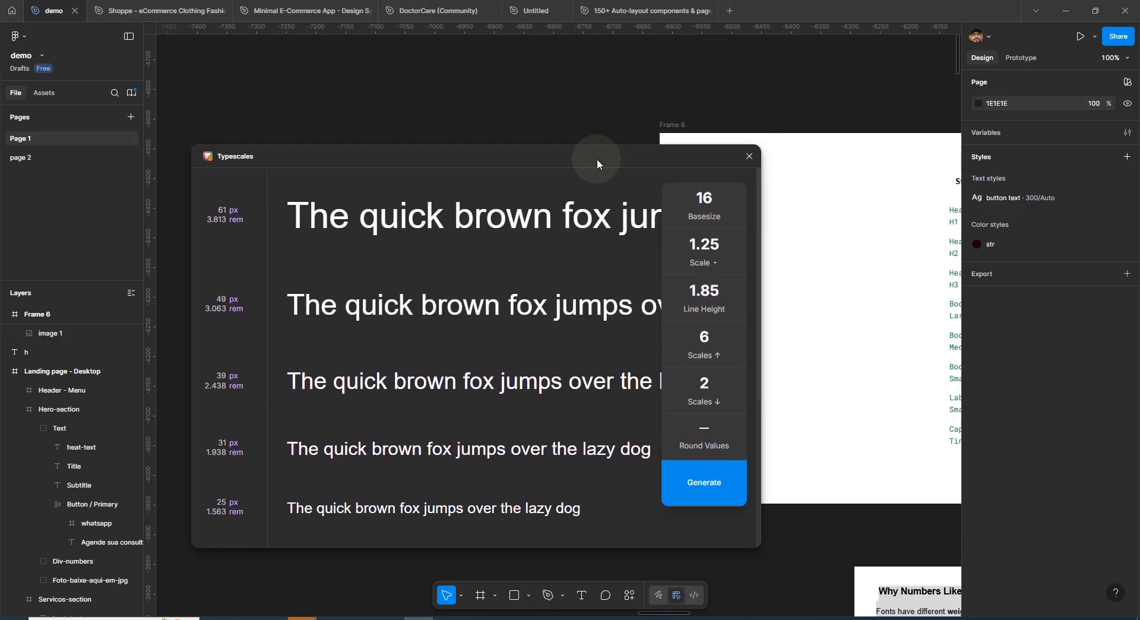
pyautogui.click(703, 199)
pyautogui.doubleClick(704, 199)
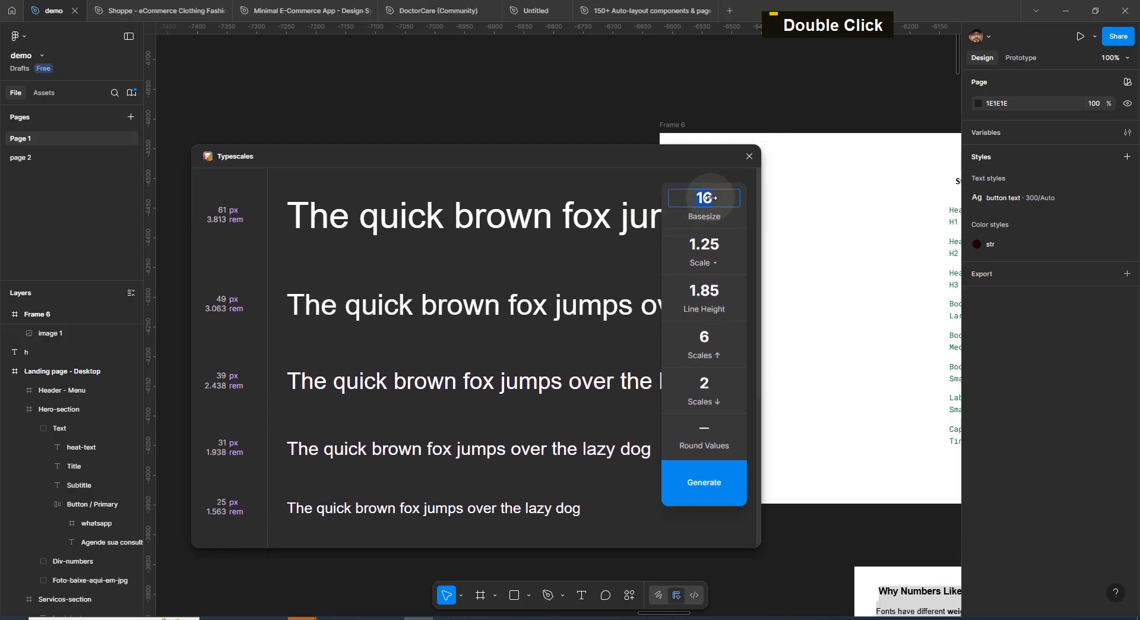
pyautogui.write('18')
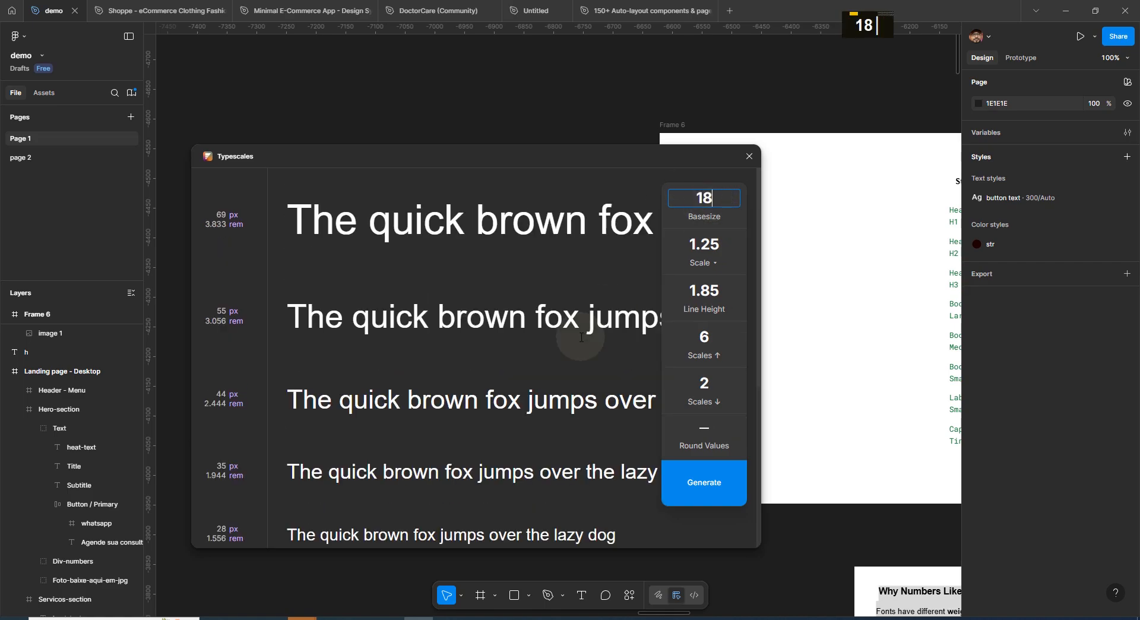
pyautogui.scroll(-3, 710, 198)
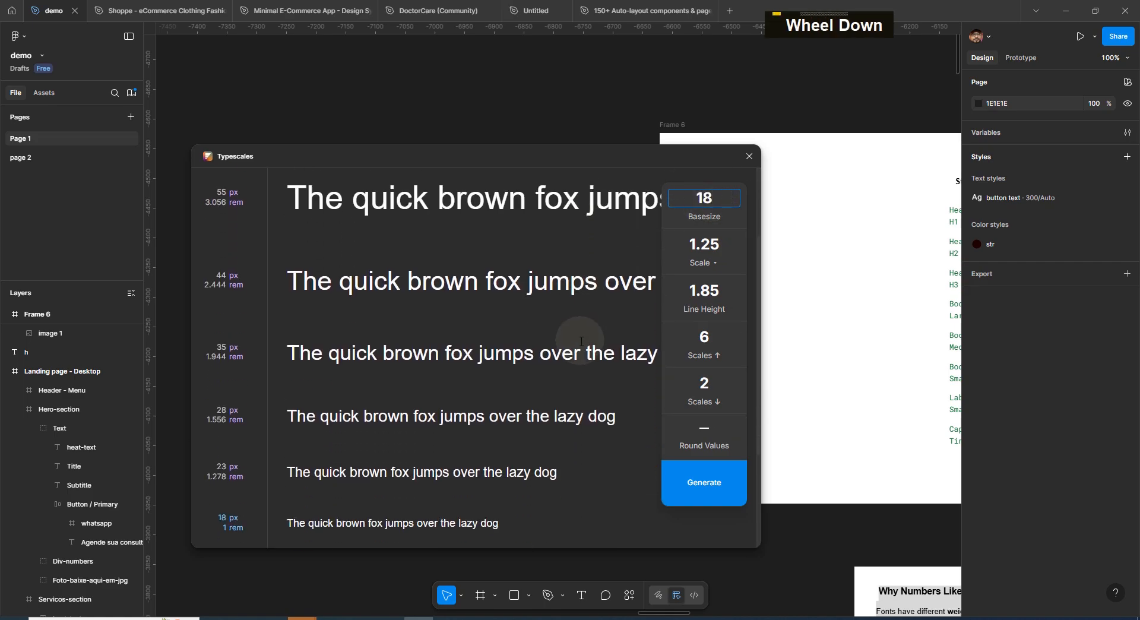
pyautogui.scroll(3, 708, 198)
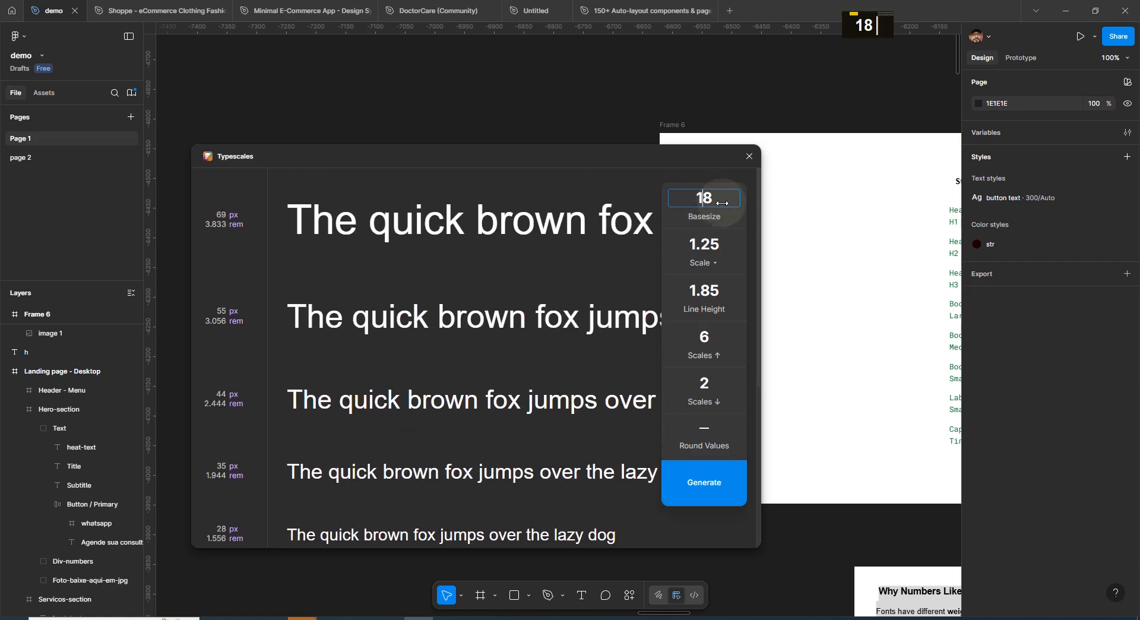
# Generate the type scale onto the canvas with the plugin
pyautogui.click(708, 486)
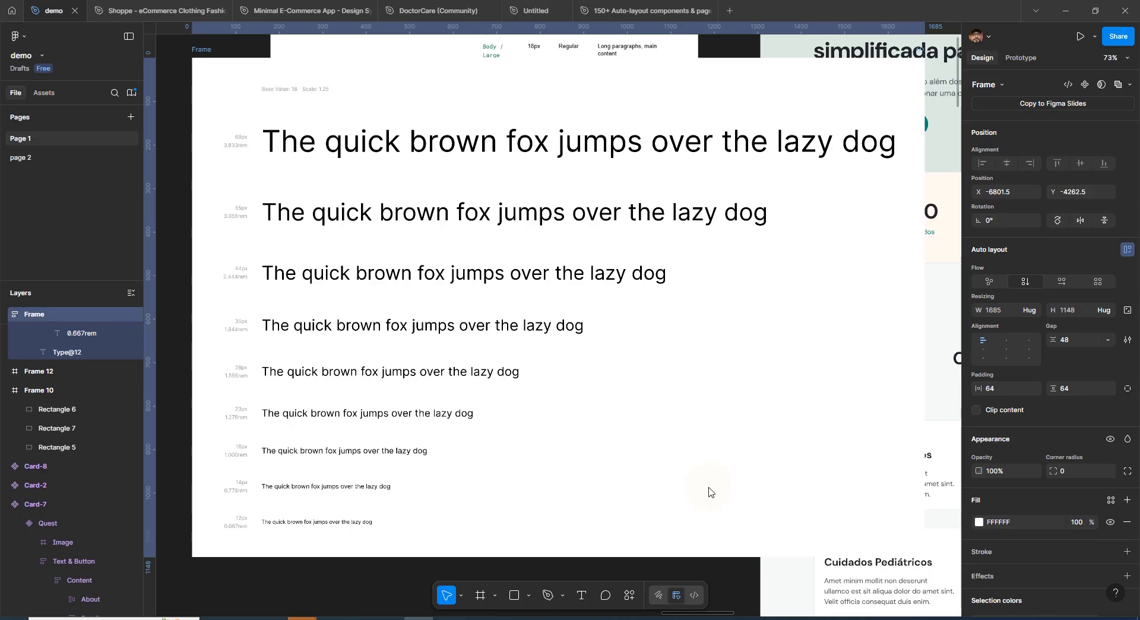
pyautogui.scroll(-1, 709, 488)
pyautogui.press('space')
pyautogui.moveTo(713, 433); pyautogui.dragTo(558, 438)
pyautogui.moveTo(211, 196); pyautogui.dragTo(219, 211)
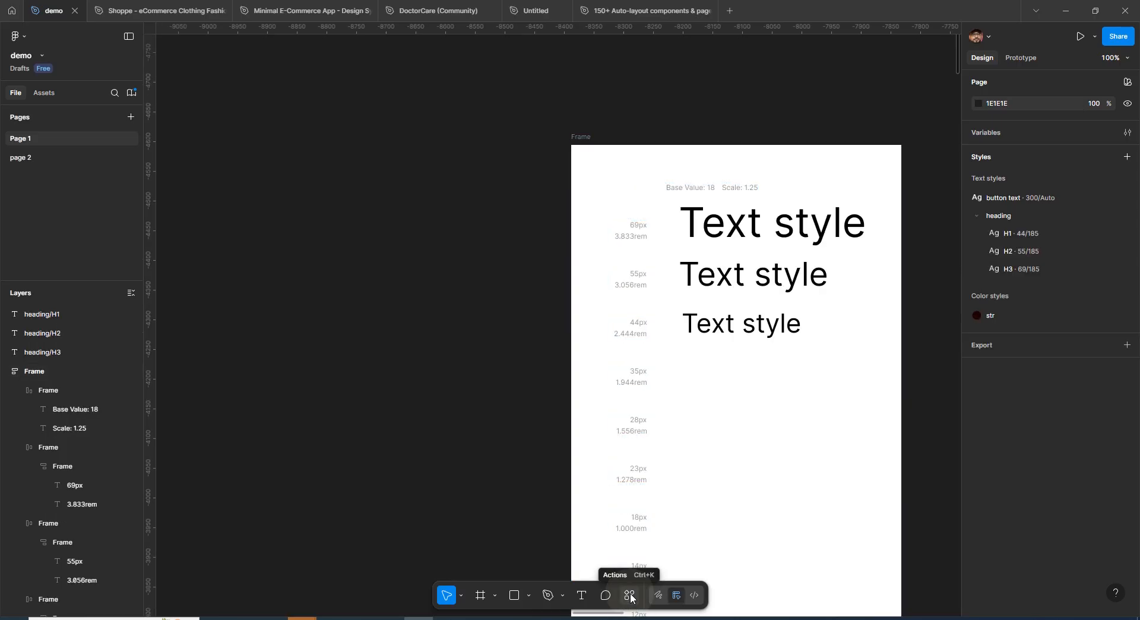
# Launch the StyleList – text and color styles plugin from the Actions plugins list
pyautogui.click(631, 597)
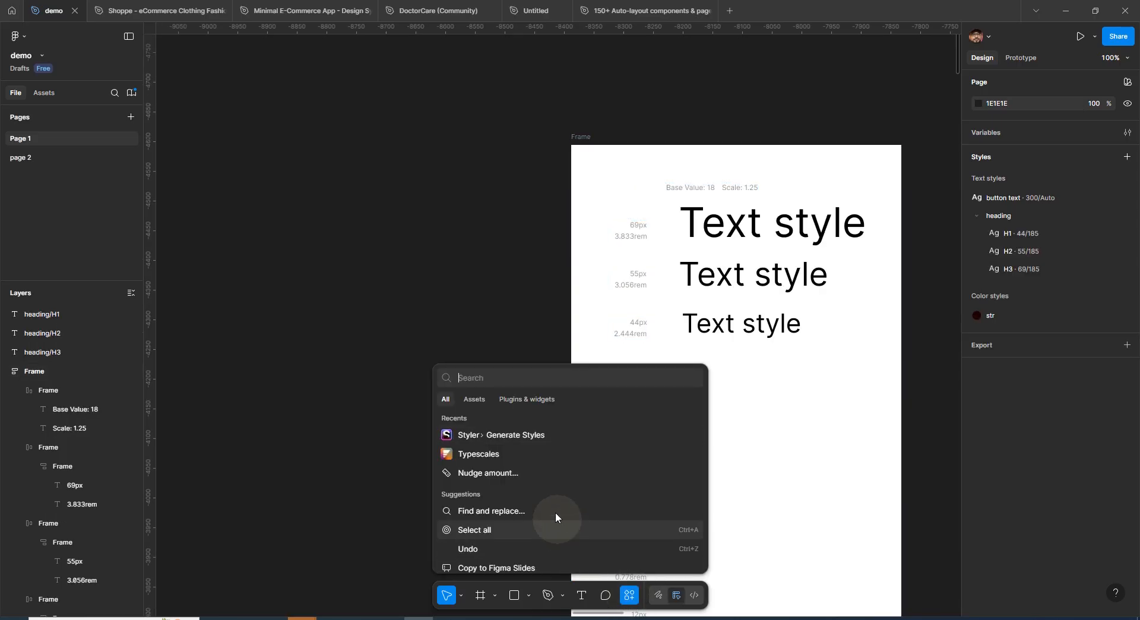
pyautogui.click(526, 399)
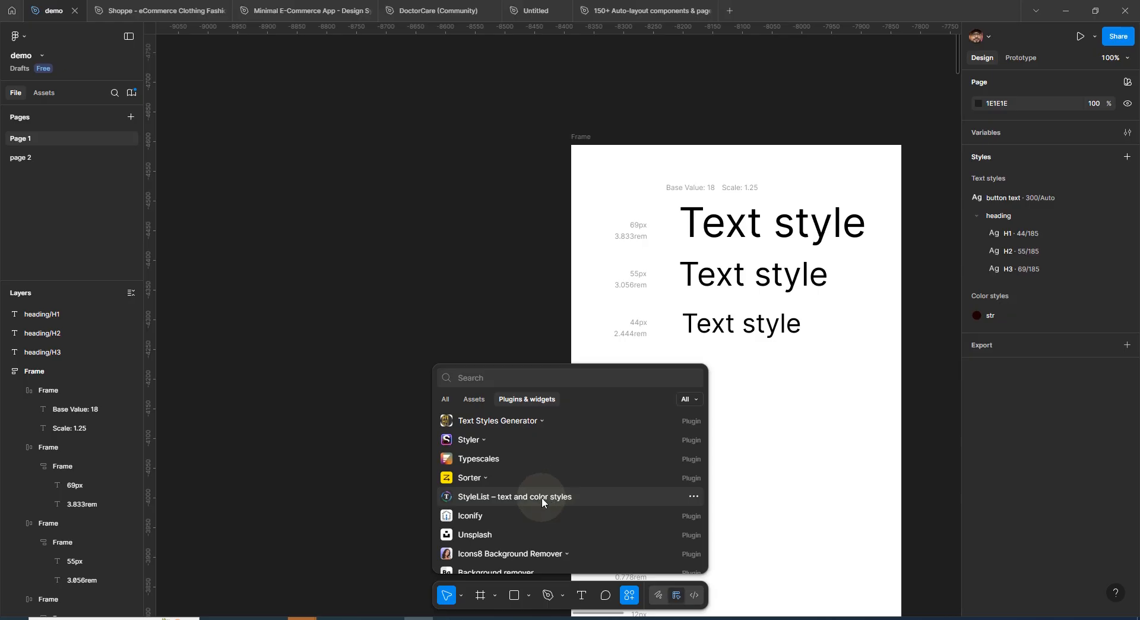
pyautogui.click(542, 497)
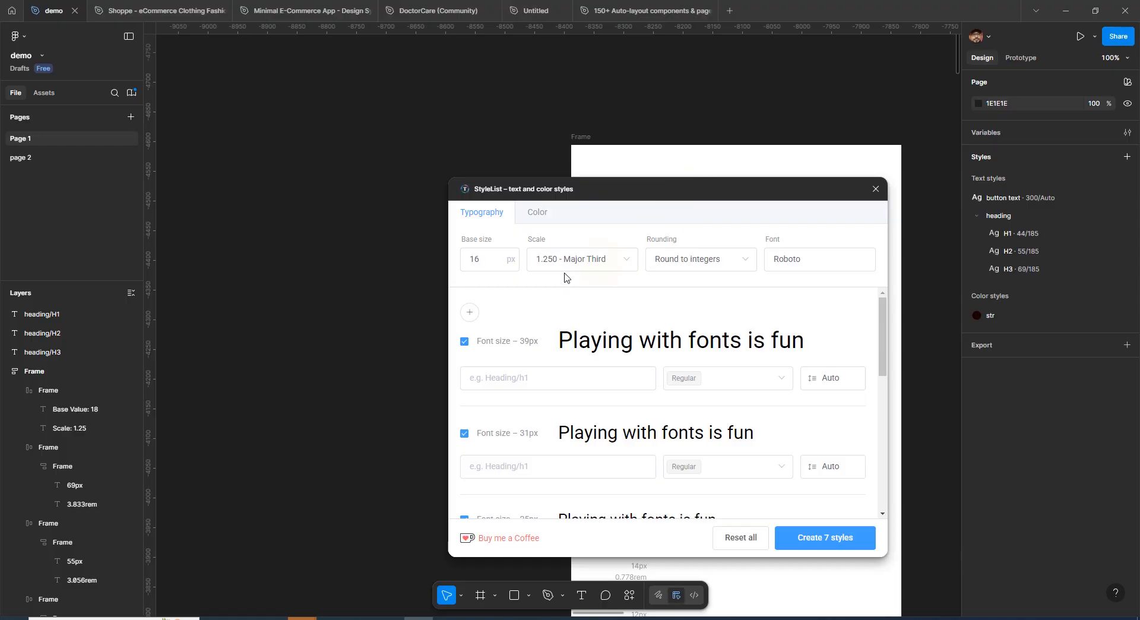
# Choose Roboto as the font for the StyleList type scale
pyautogui.moveTo(681, 185); pyautogui.dragTo(397, 179)
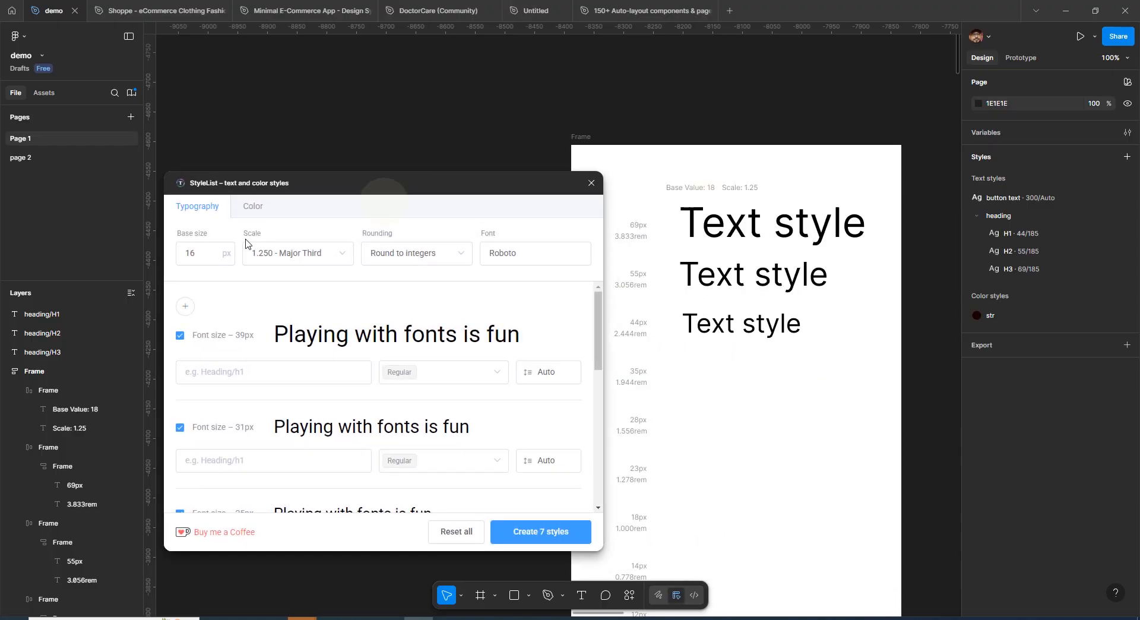
pyautogui.doubleClick(193, 251)
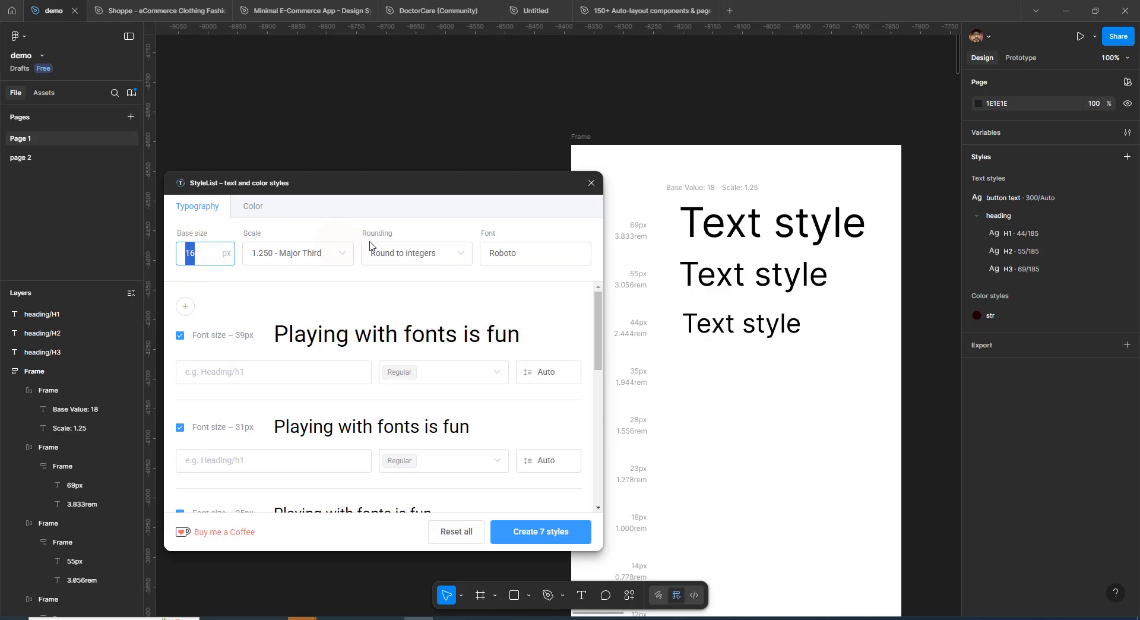
pyautogui.doubleClick(524, 252)
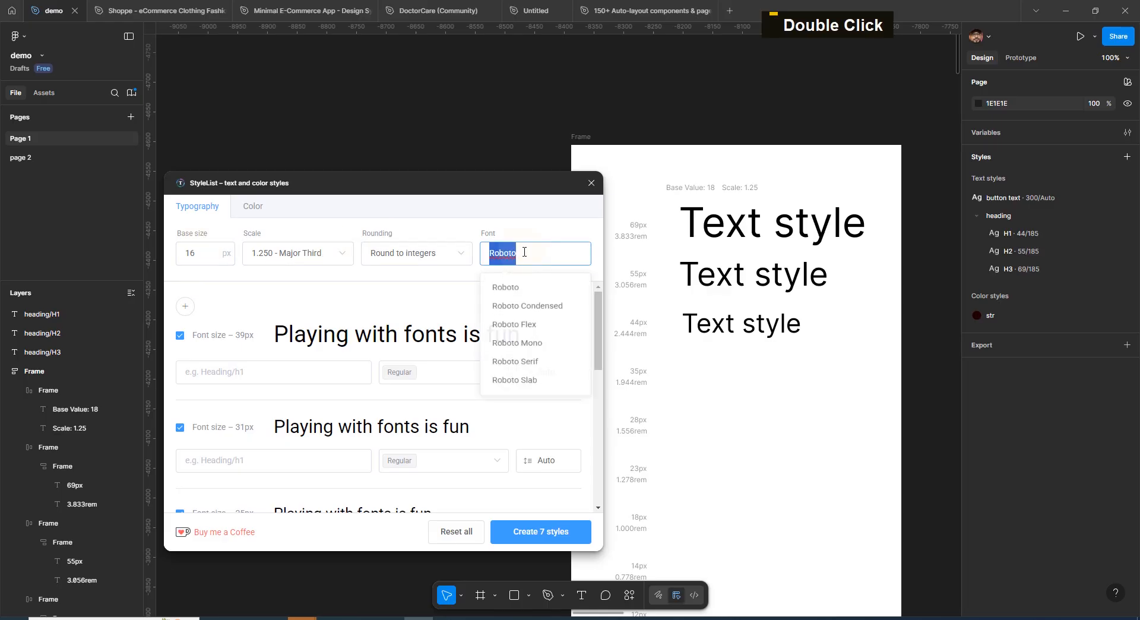
pyautogui.click(517, 295)
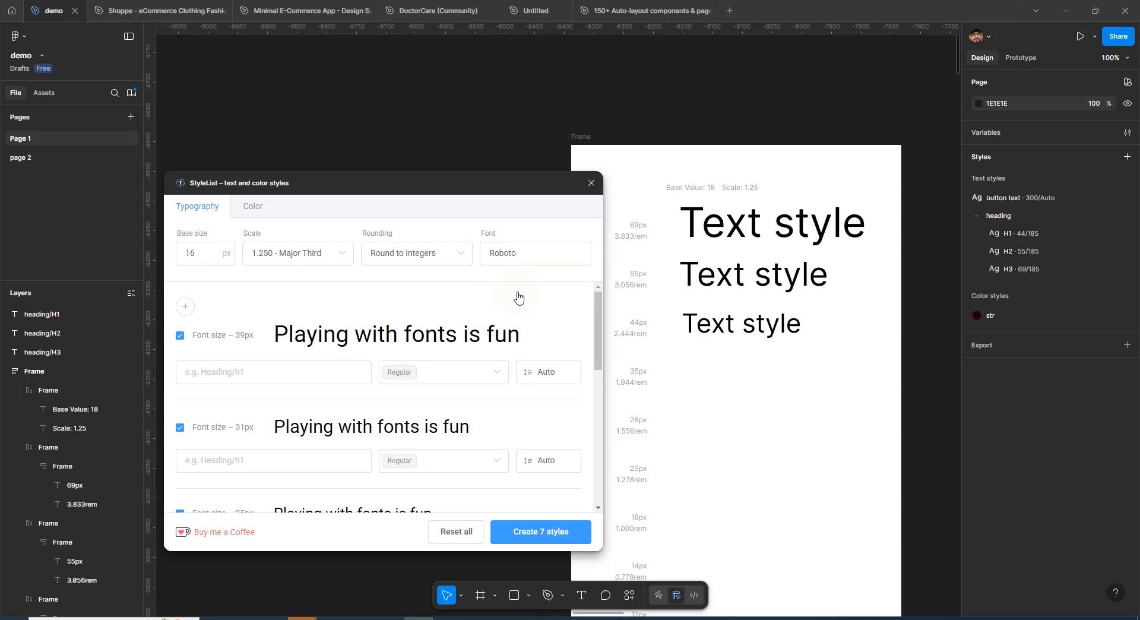
# Name the 39px style heading/h1 and add Medium, SemiBold and SemiBold Italic weights to it
pyautogui.click(234, 372)
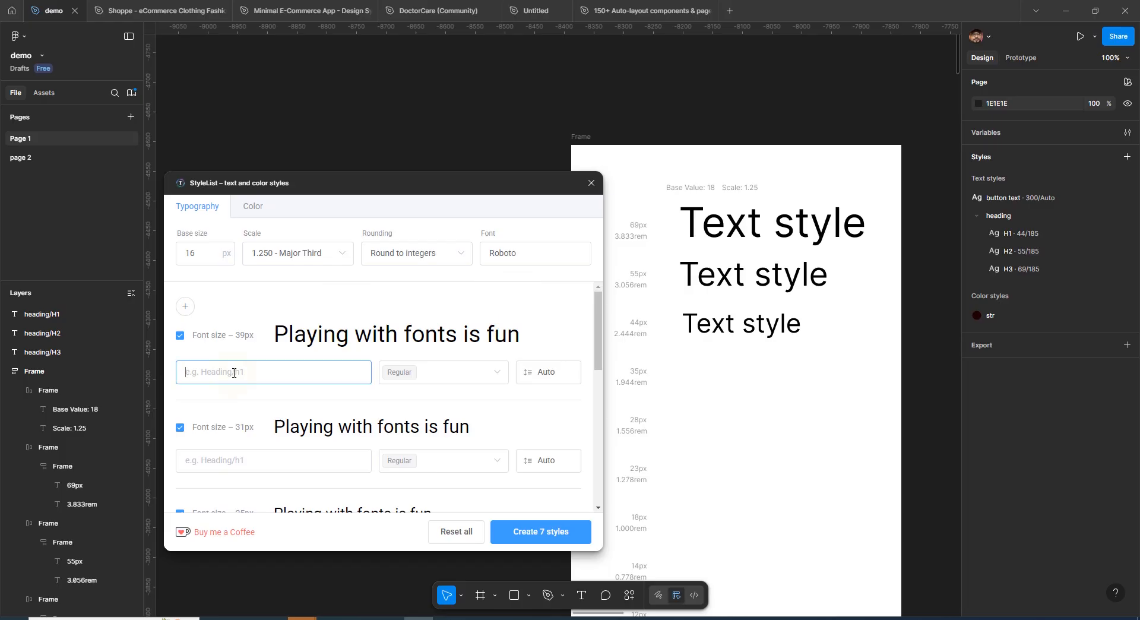
pyautogui.write('heading')
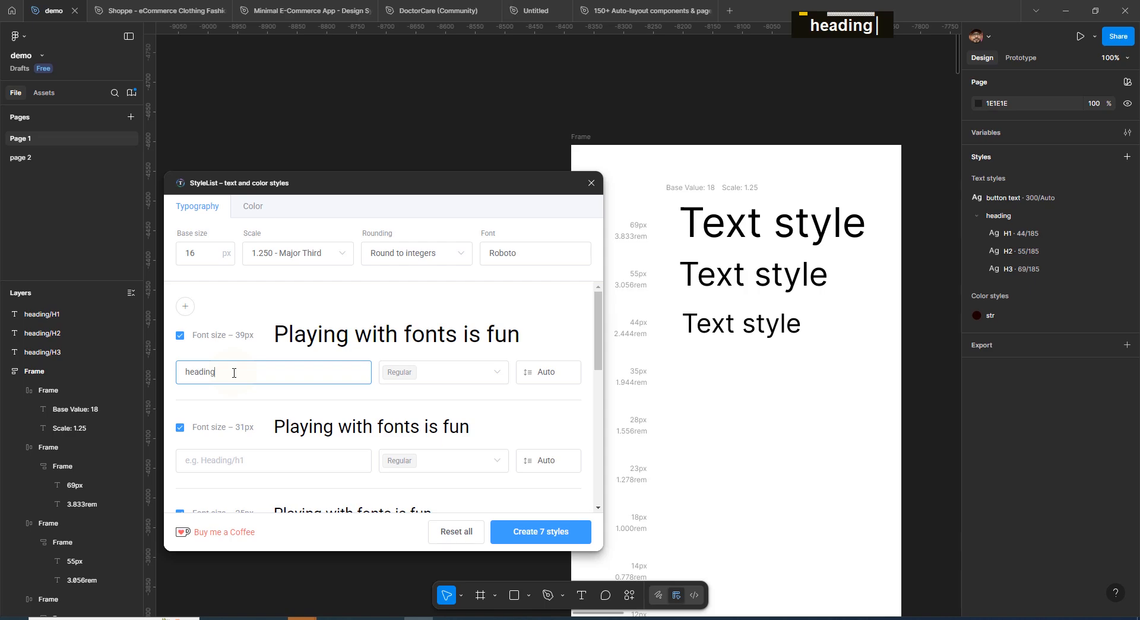
pyautogui.write('/')
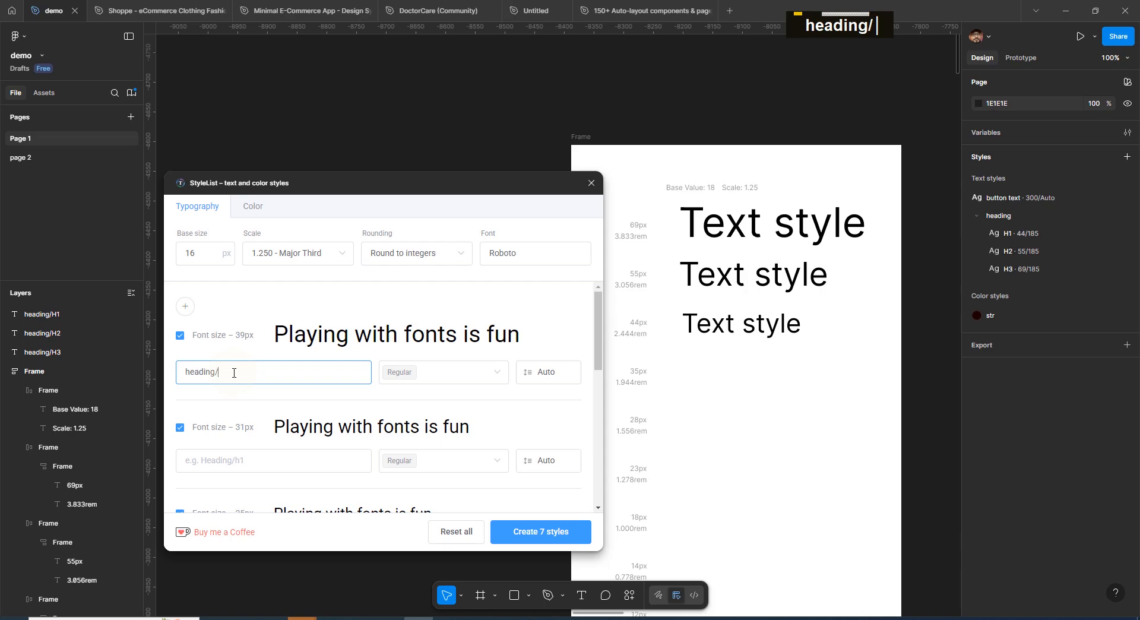
pyautogui.write('h1')
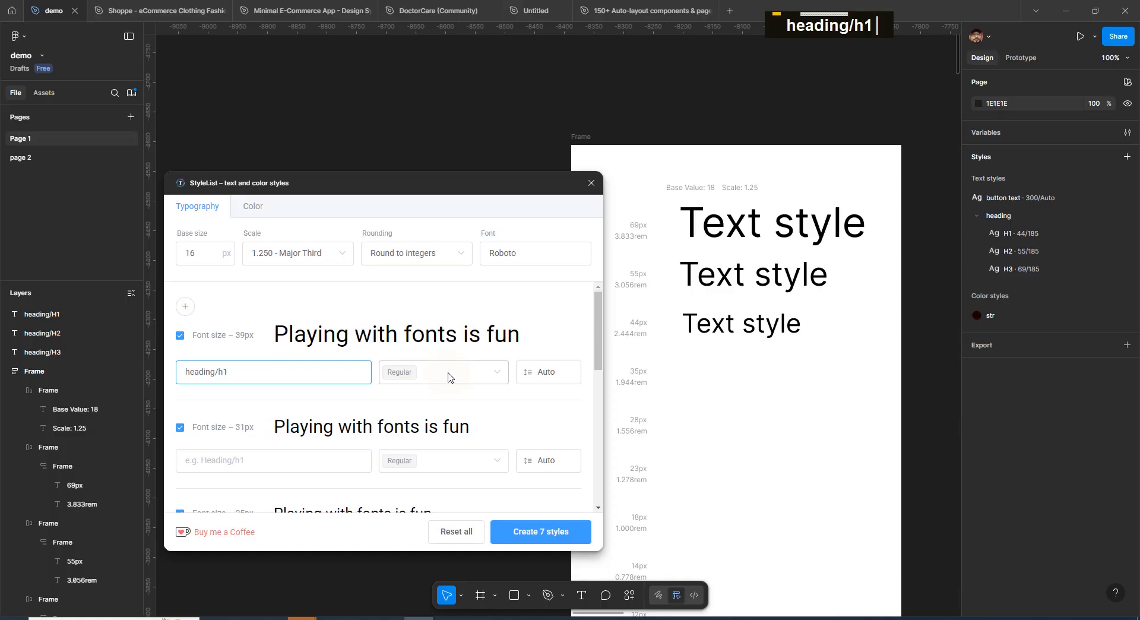
pyautogui.click(428, 372)
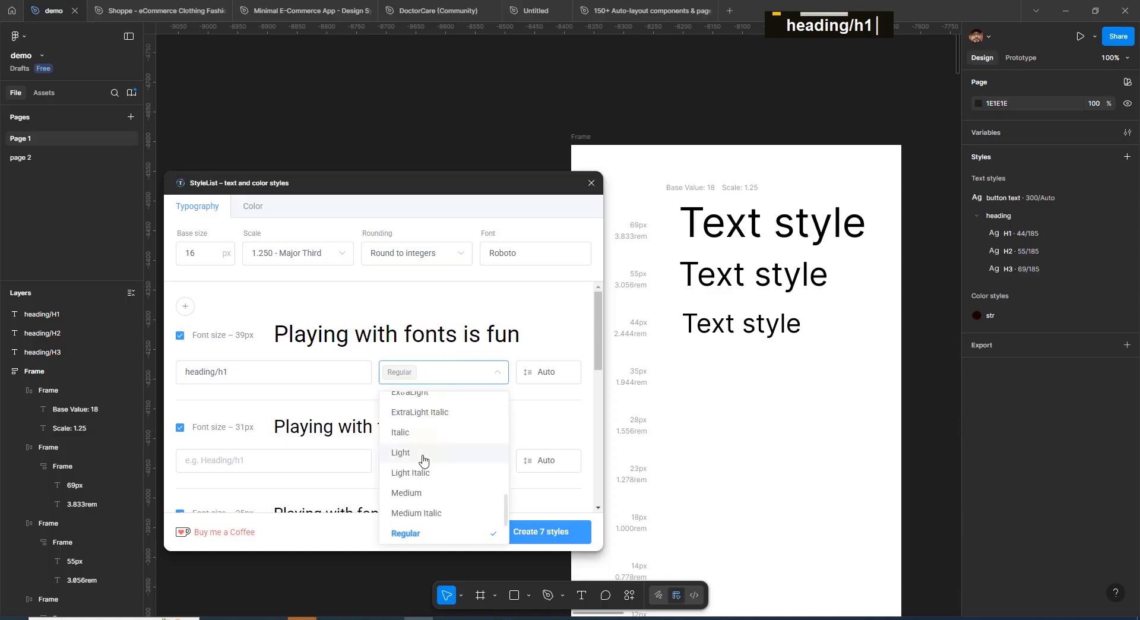
pyautogui.click(426, 492)
pyautogui.scroll(-1, 442, 474)
pyautogui.click(439, 497)
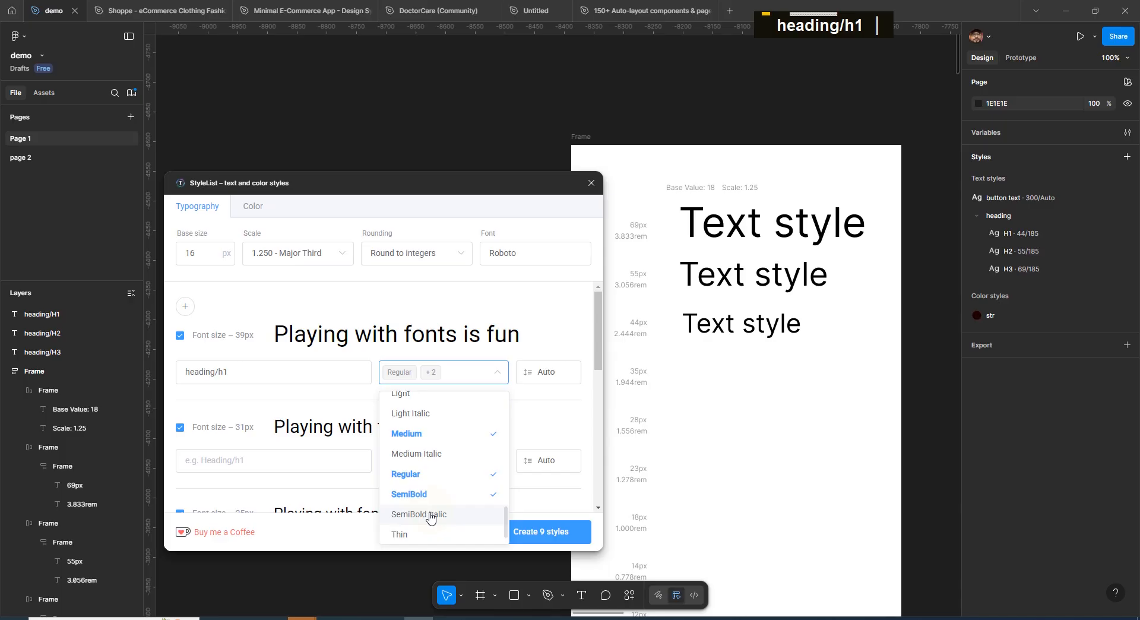
pyautogui.click(431, 516)
pyautogui.click(551, 329)
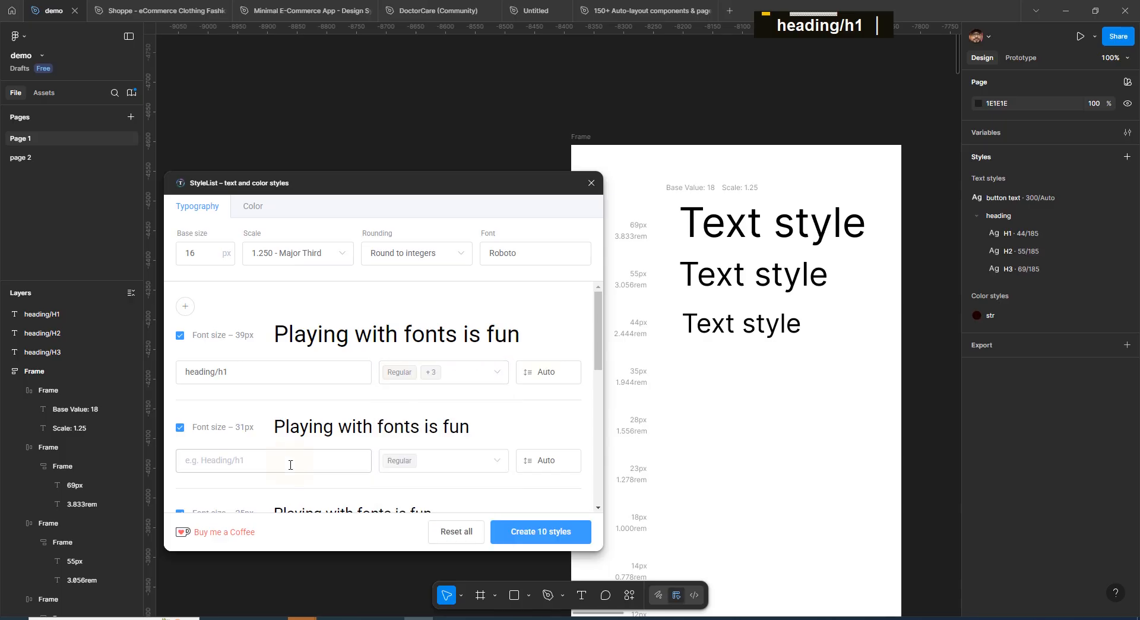
# Name the 31px style heading/h2 and add Medium, Medium Italic and Light weights to it
pyautogui.click(262, 464)
pyautogui.write('heading/h1')
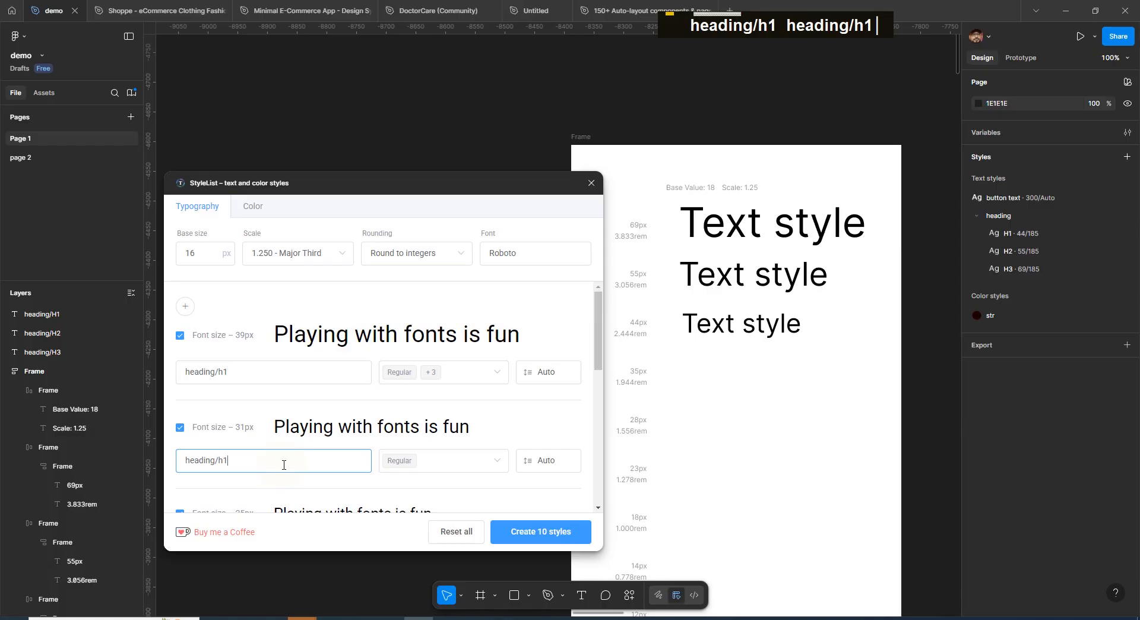
pyautogui.press('BackSpace')
pyautogui.write('2')
pyautogui.click(439, 464)
pyautogui.click(423, 394)
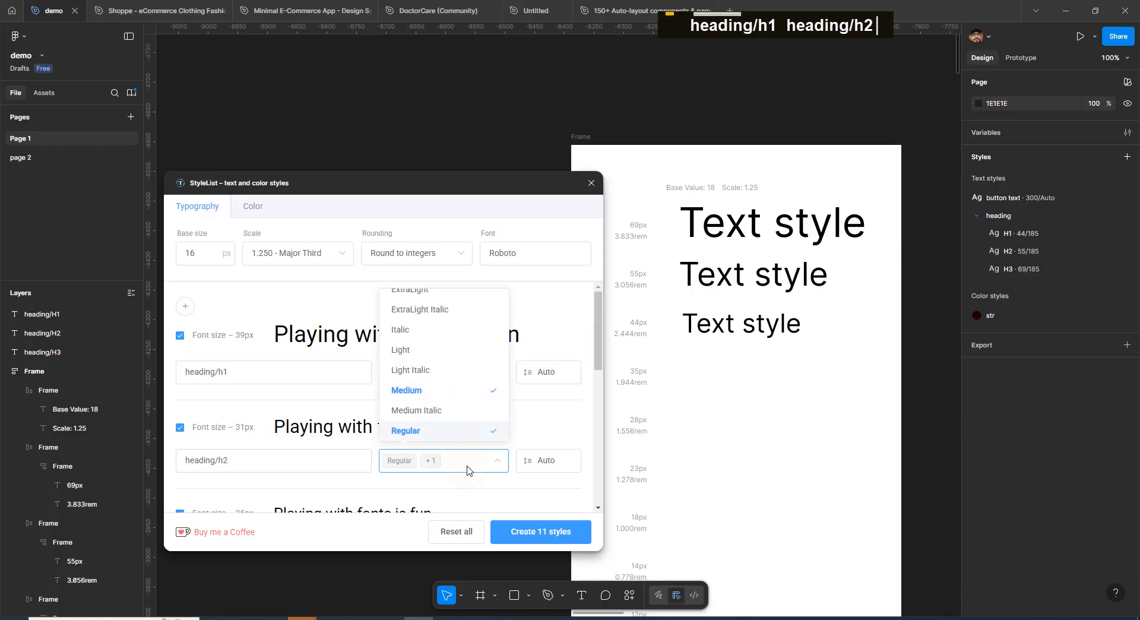
pyautogui.click(467, 466)
pyautogui.click(440, 461)
pyautogui.click(429, 413)
pyautogui.click(465, 462)
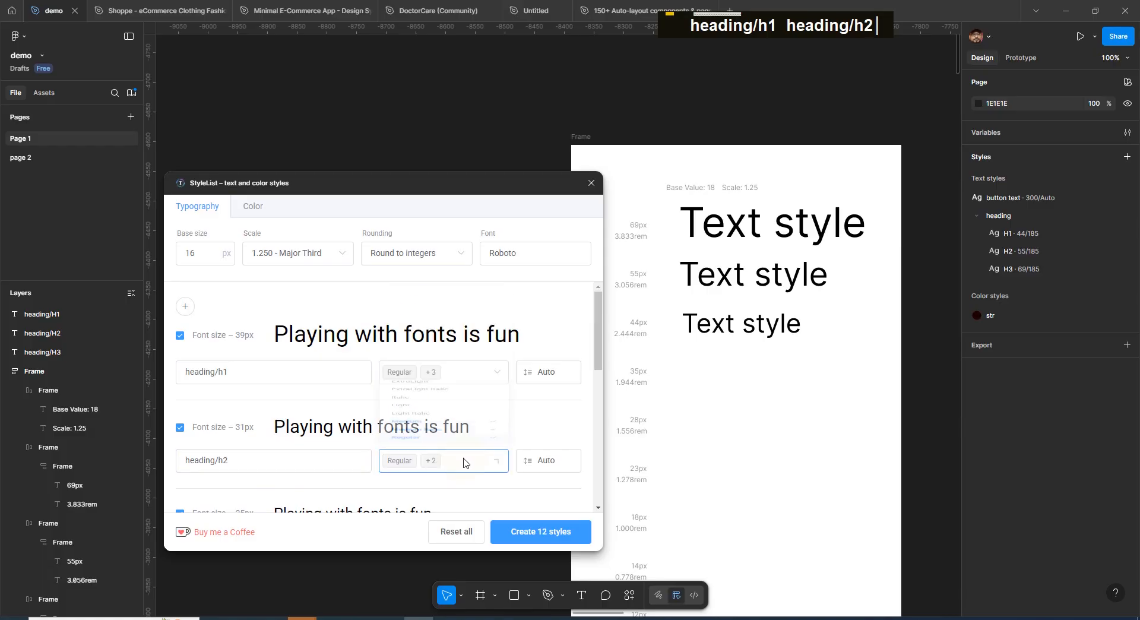
pyautogui.click(464, 465)
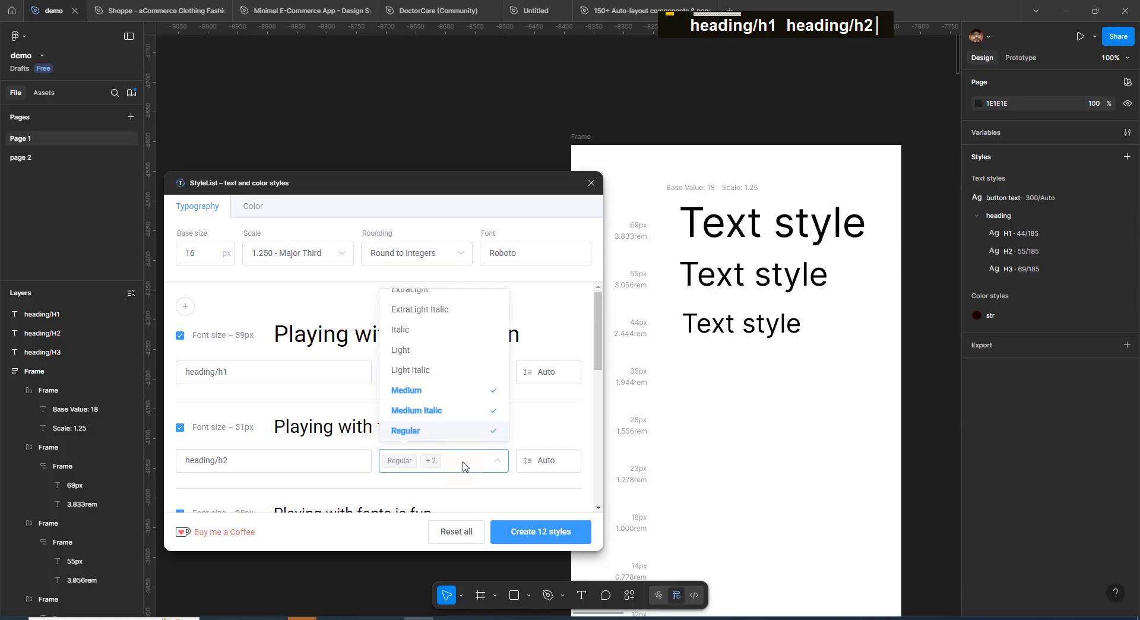
pyautogui.click(409, 351)
# Name the 25px style heading/h3 and exclude the 20px size from the scale
pyautogui.scroll(-2, 277, 421)
pyautogui.click(275, 421)
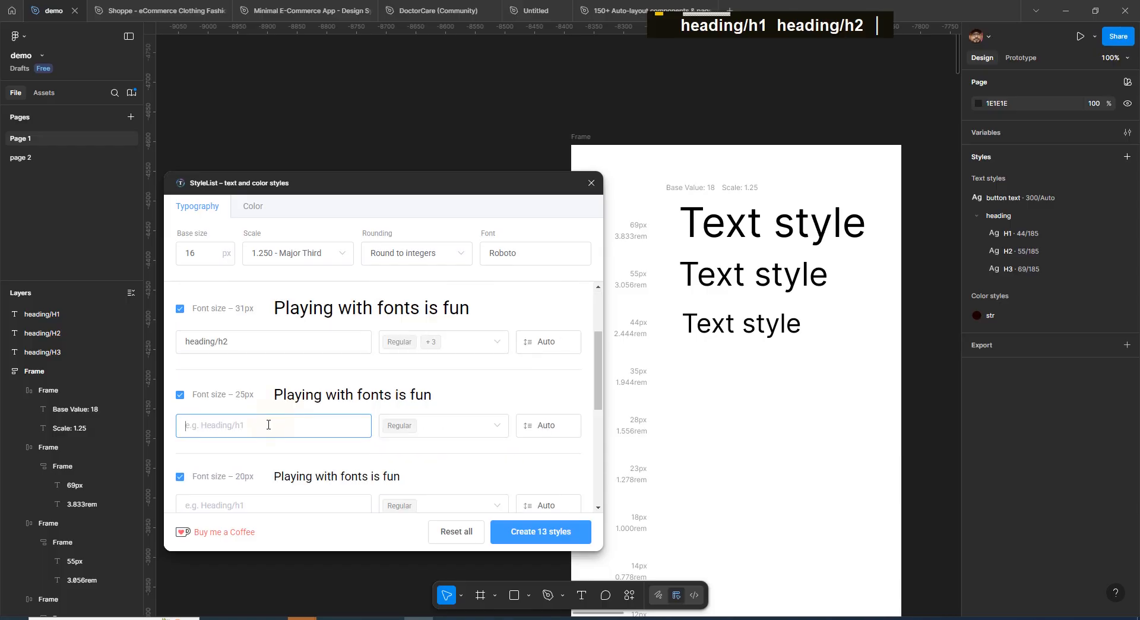
pyautogui.write('heading/h3')
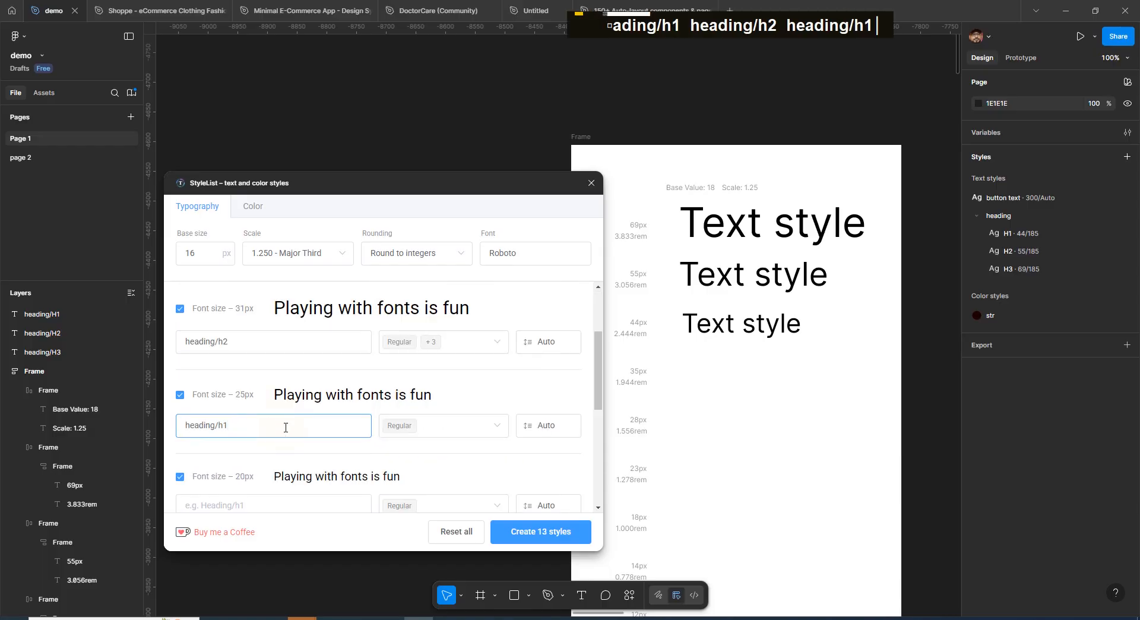
pyautogui.scroll(-2, 237, 404)
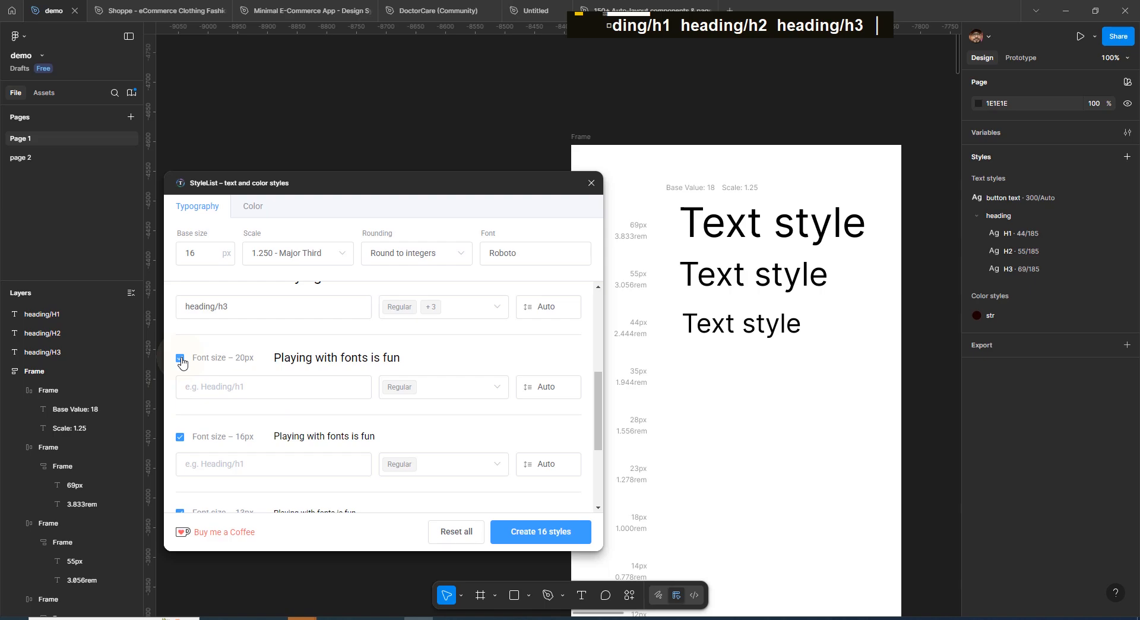
pyautogui.click(180, 358)
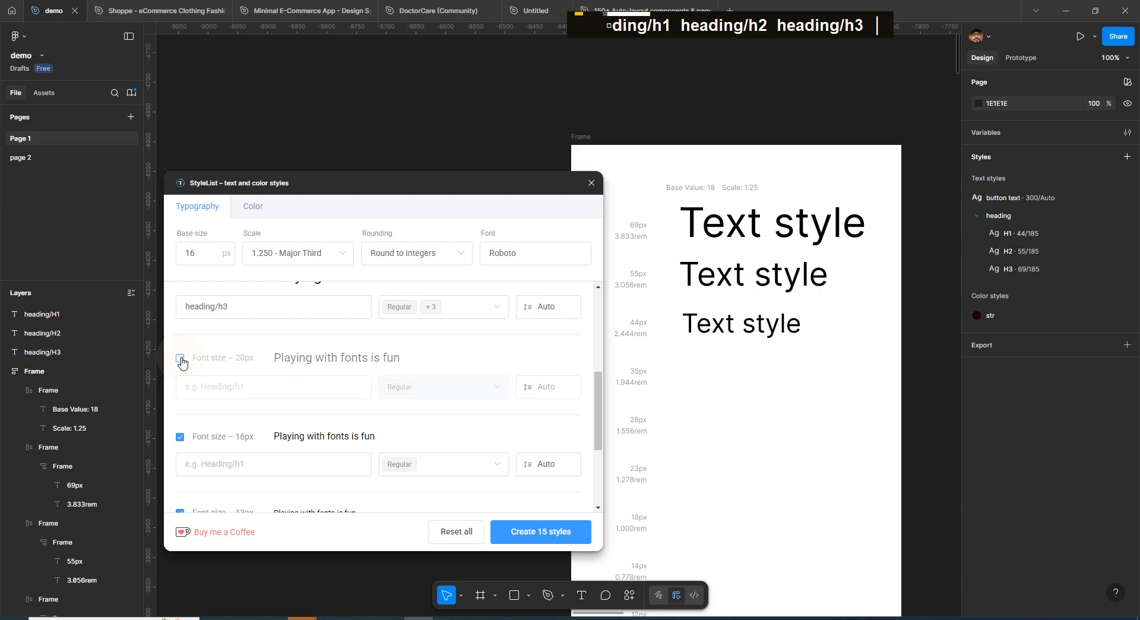
# Name the 16px style body/p1 and add a Medium weight to it
pyautogui.click(276, 470)
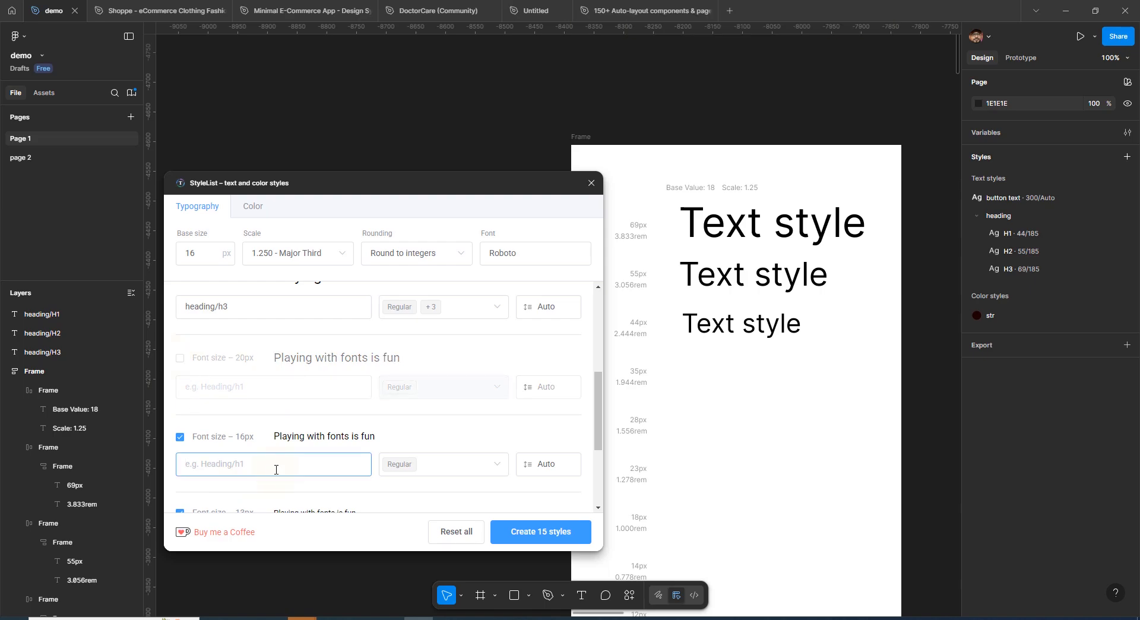
pyautogui.write('body')
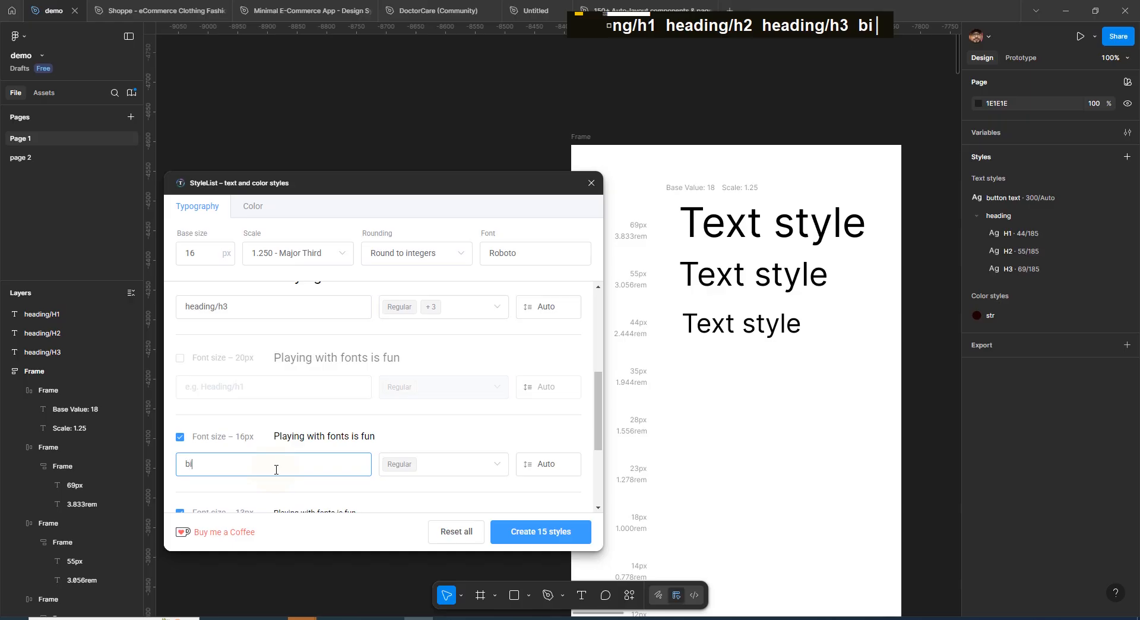
pyautogui.write('/p1')
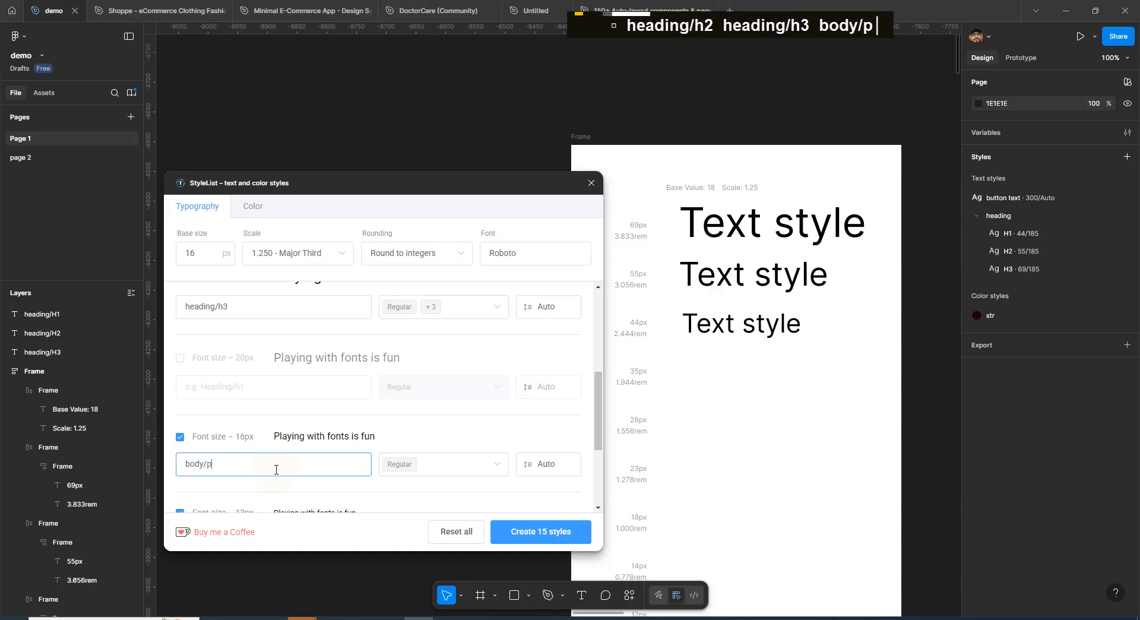
pyautogui.click(458, 466)
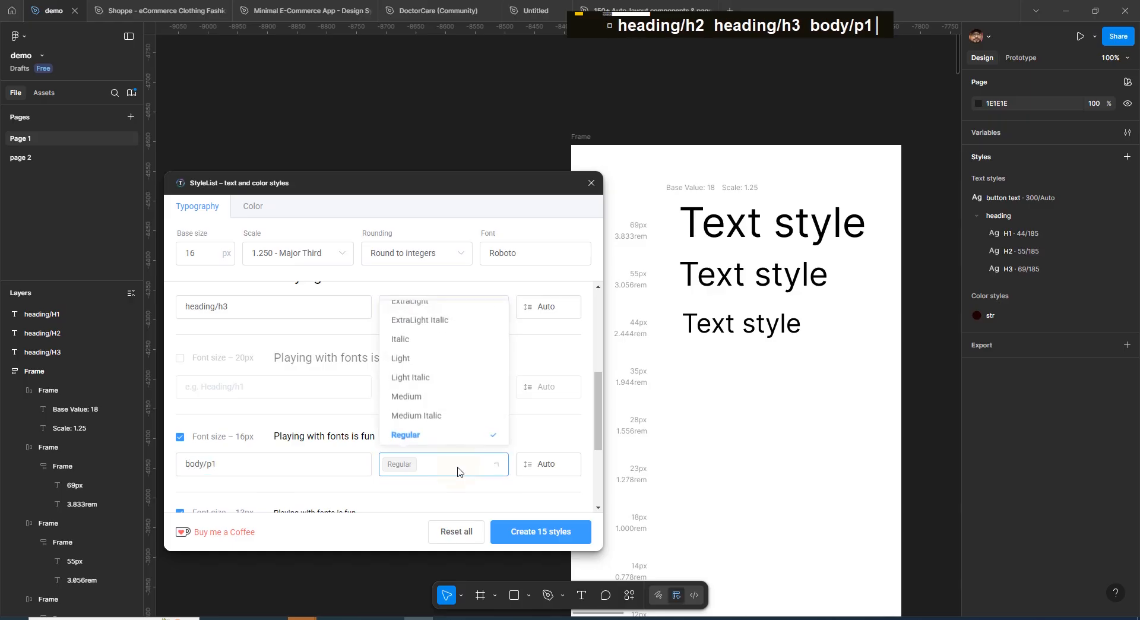
pyautogui.click(408, 394)
# Name the 13px style Body/p2 and add a Light Italic weight to it
pyautogui.scroll(-2, 273, 453)
pyautogui.click(225, 412)
pyautogui.write('Bo')
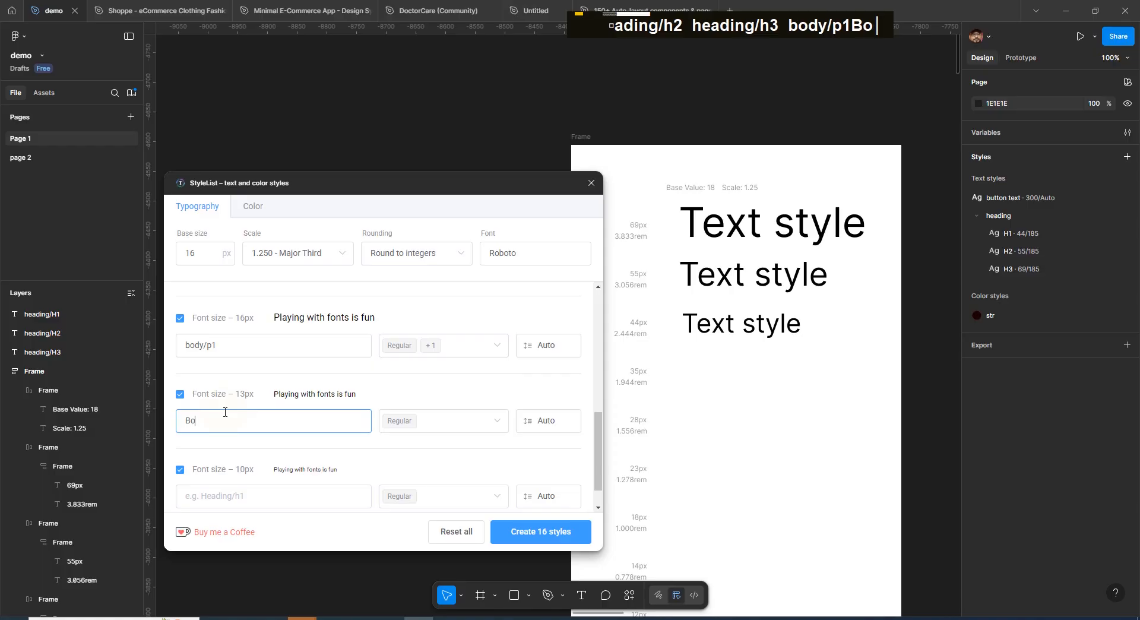
pyautogui.write('dy/')
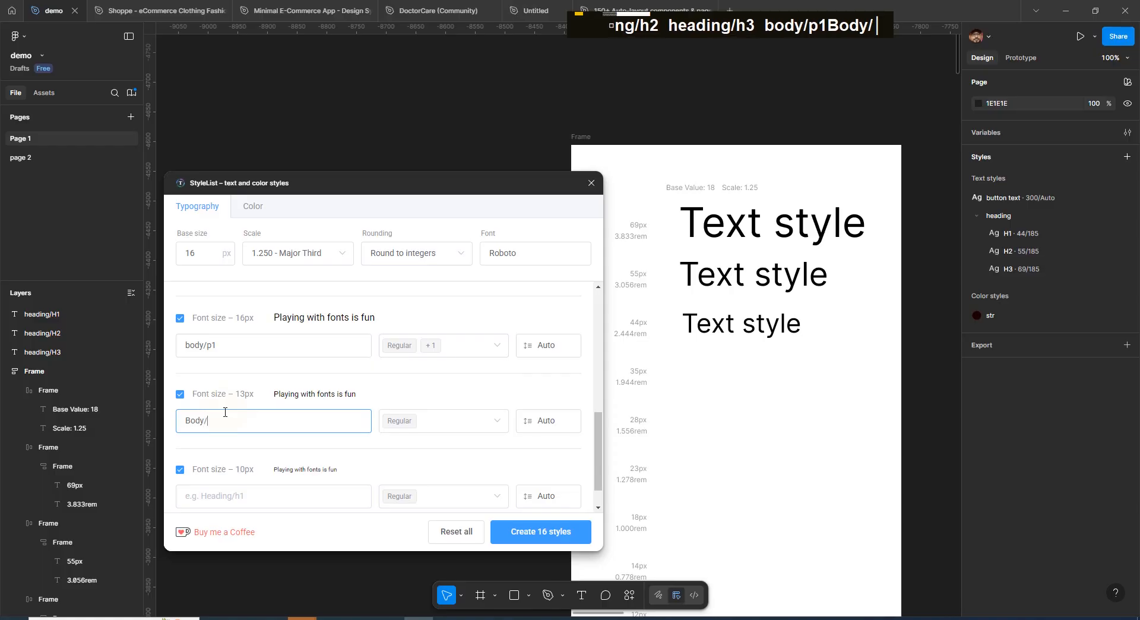
pyautogui.write('p2')
pyautogui.click(444, 421)
pyautogui.click(421, 330)
# Create the configured text styles from the StyleList plugin
pyautogui.click(559, 455)
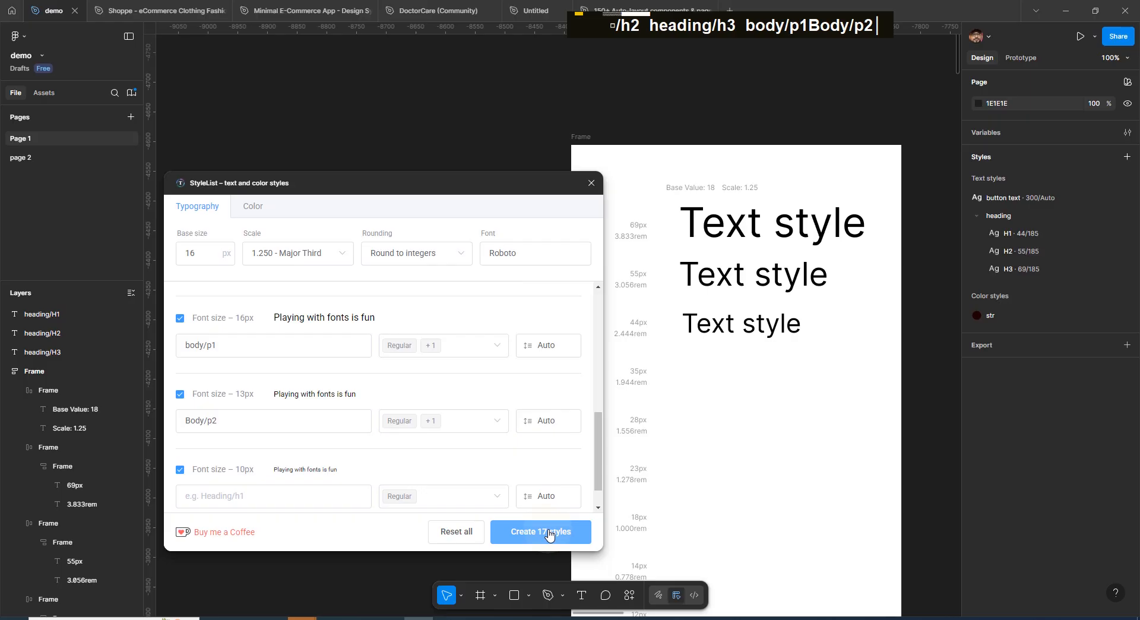
pyautogui.click(549, 531)
pyautogui.hotkey('ctrl', '-')
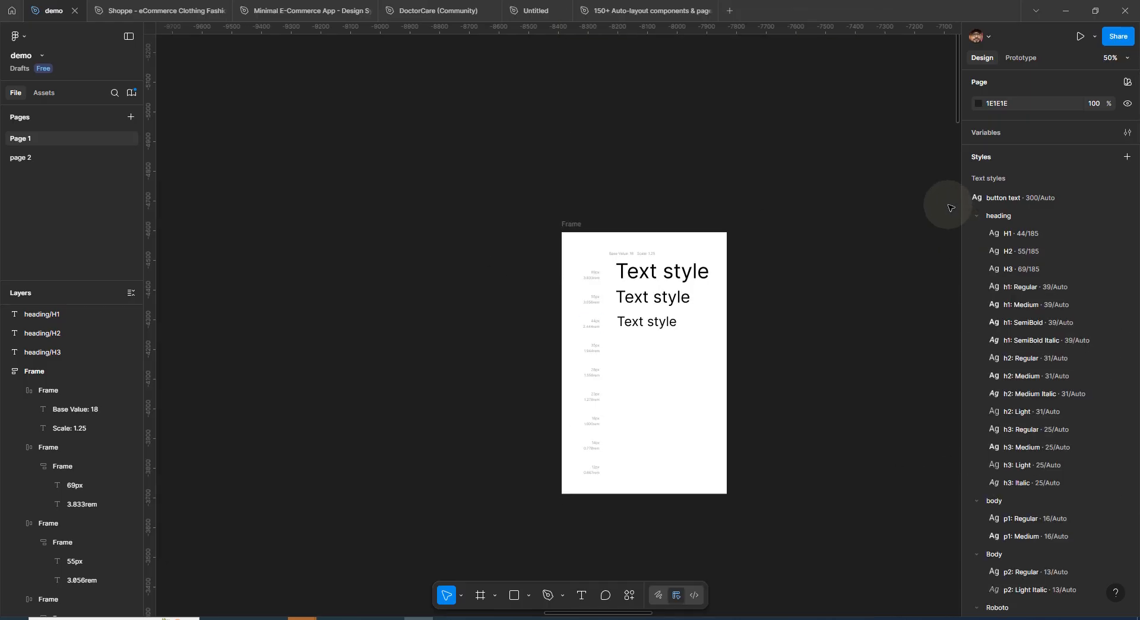
# Review the newly generated heading text styles in the local styles list
pyautogui.click(974, 216)
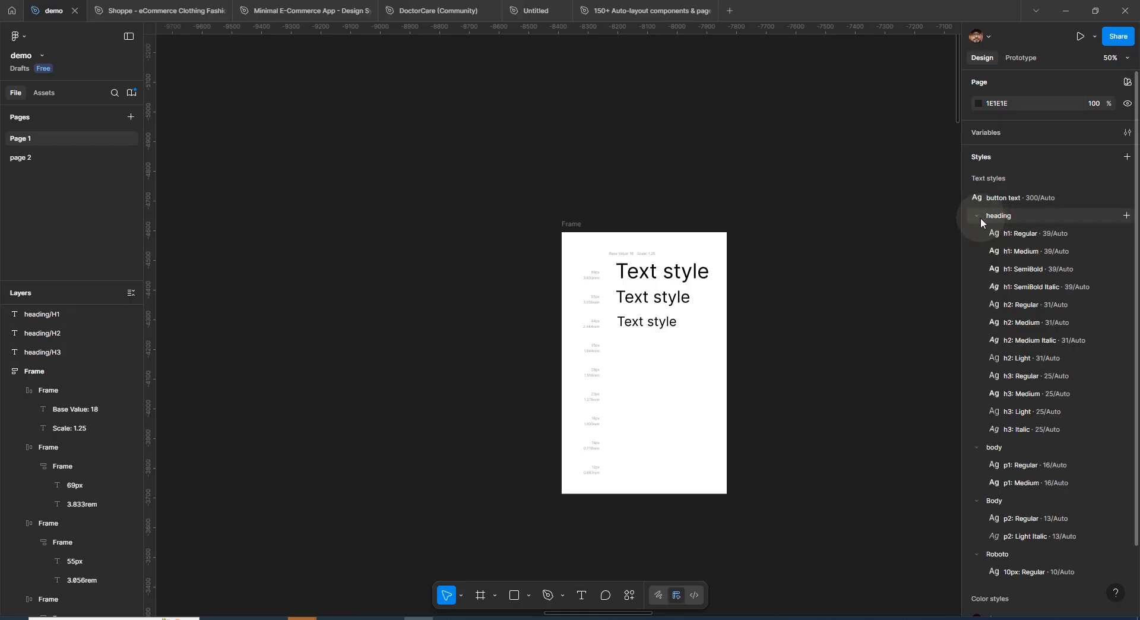
pyautogui.click(980, 217)
pyautogui.click(980, 218)
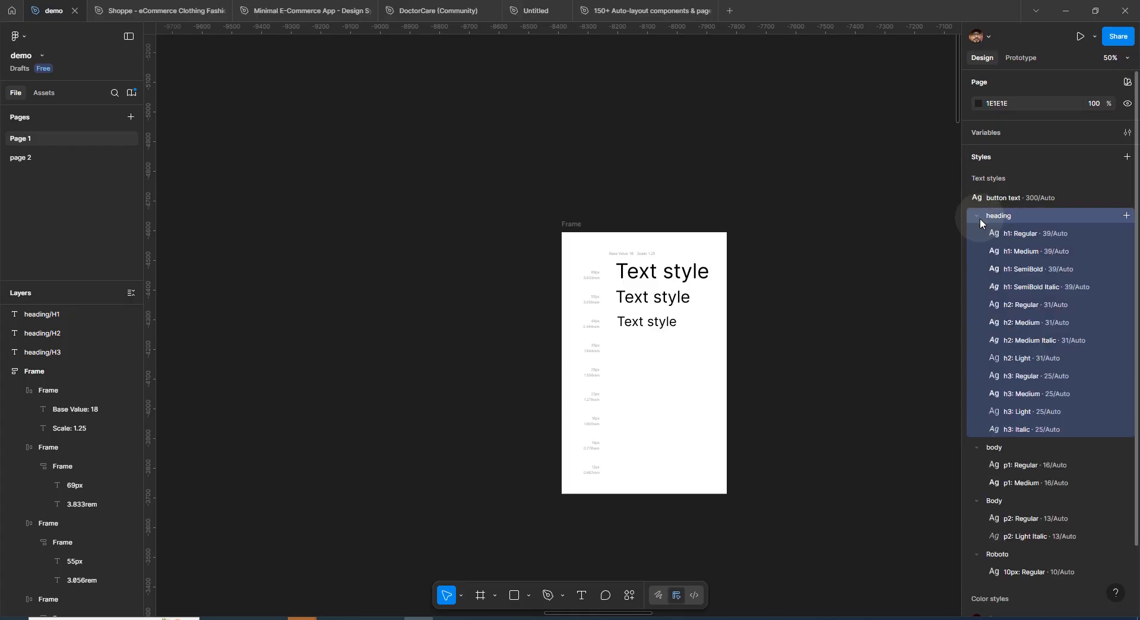
pyautogui.click(1040, 237)
pyautogui.doubleClick(1043, 253)
pyautogui.click(1045, 270)
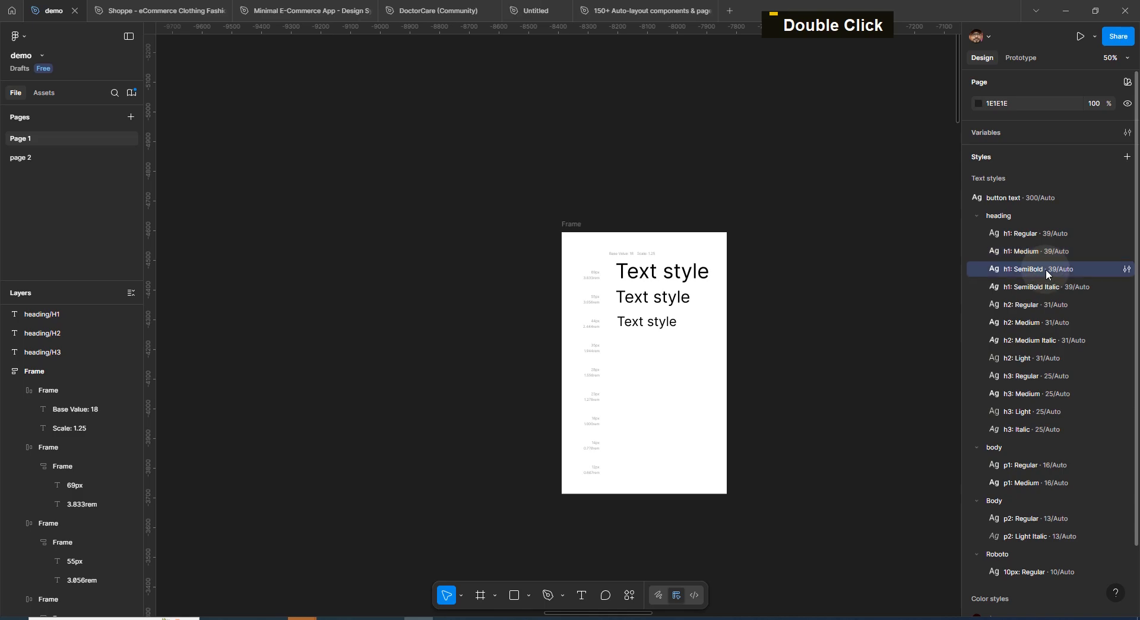
pyautogui.click(1045, 287)
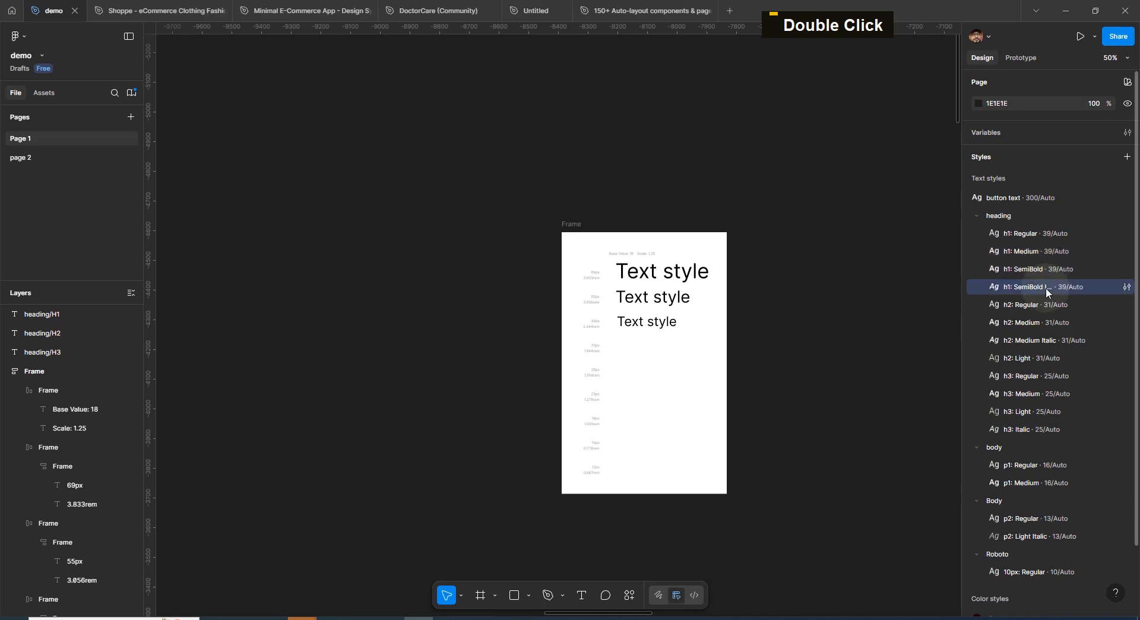
pyautogui.click(1020, 306)
pyautogui.click(1031, 322)
pyautogui.click(1039, 341)
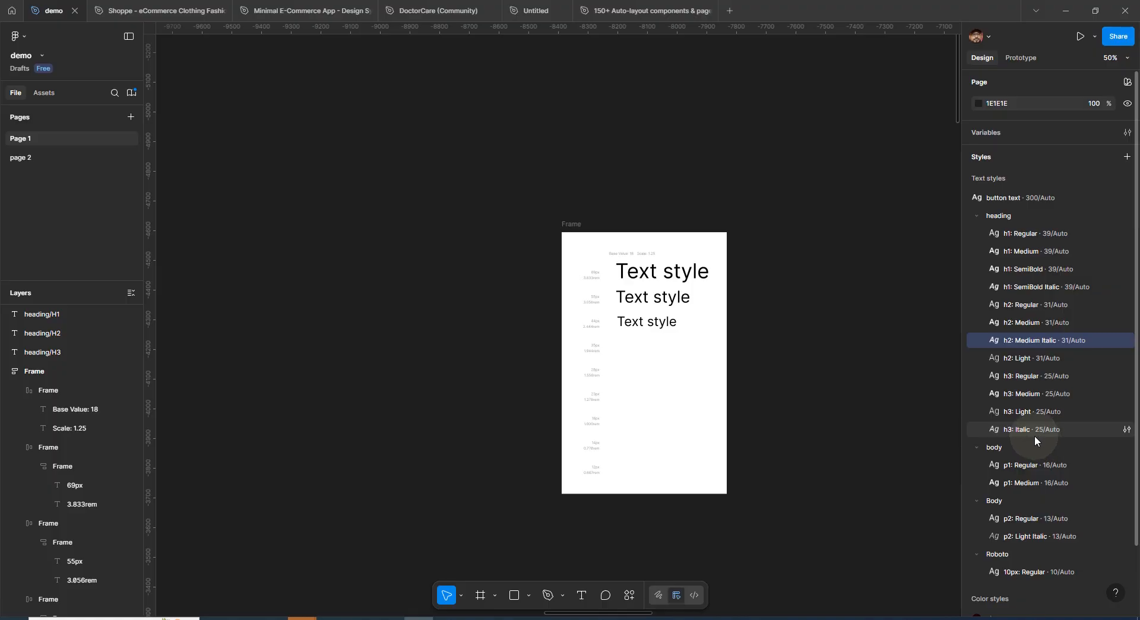
# Examine the reference table listing style names, font sizes, weights and uses
pyautogui.click(1028, 234)
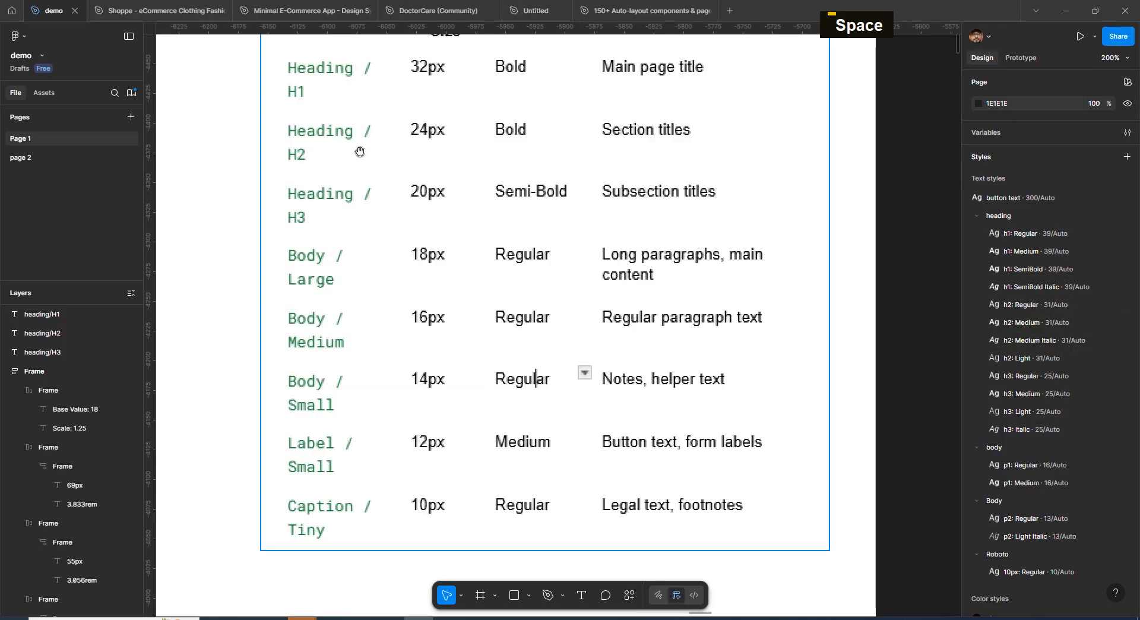
pyautogui.hotkey('ctrl', '-')
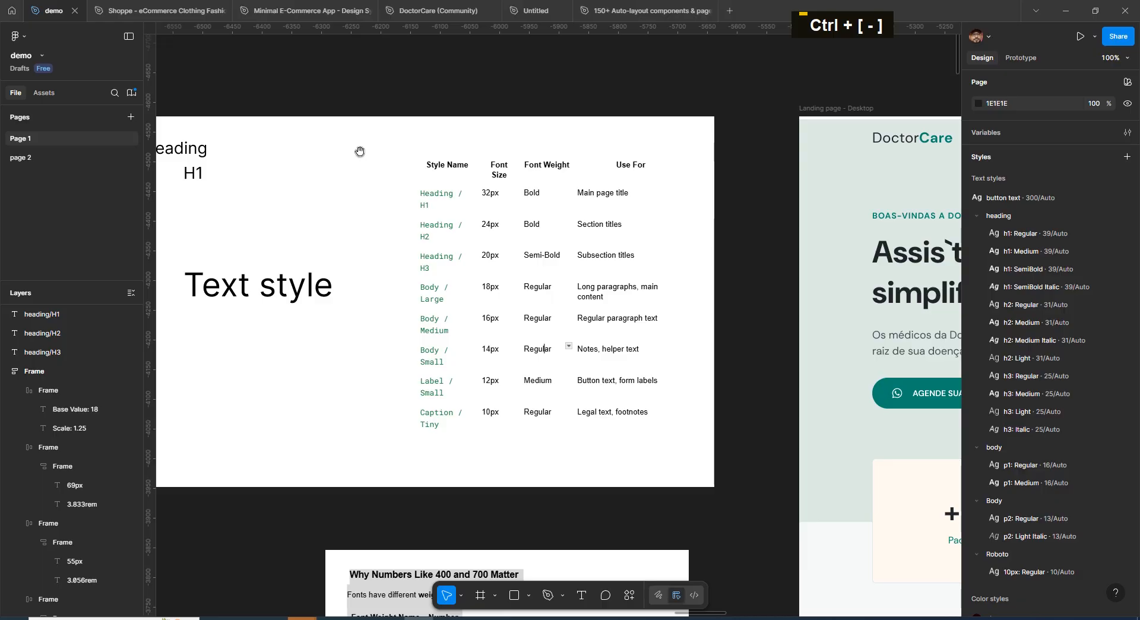
pyautogui.click(463, 243)
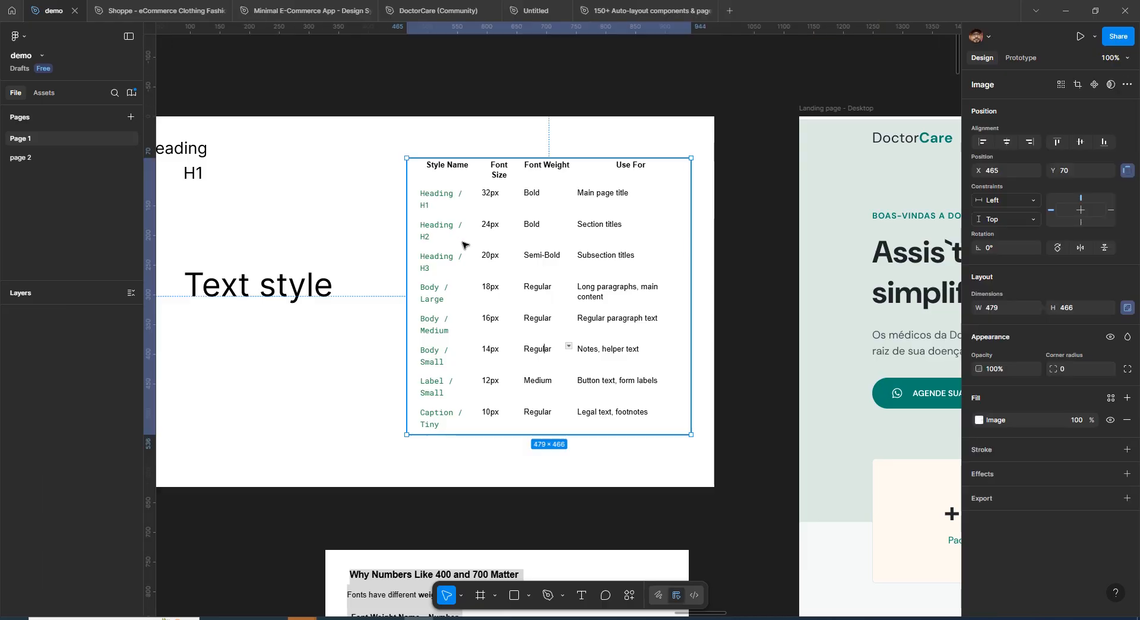
pyautogui.hotkey('ctrl', '+')
pyautogui.hotkey('ctrl', '-')
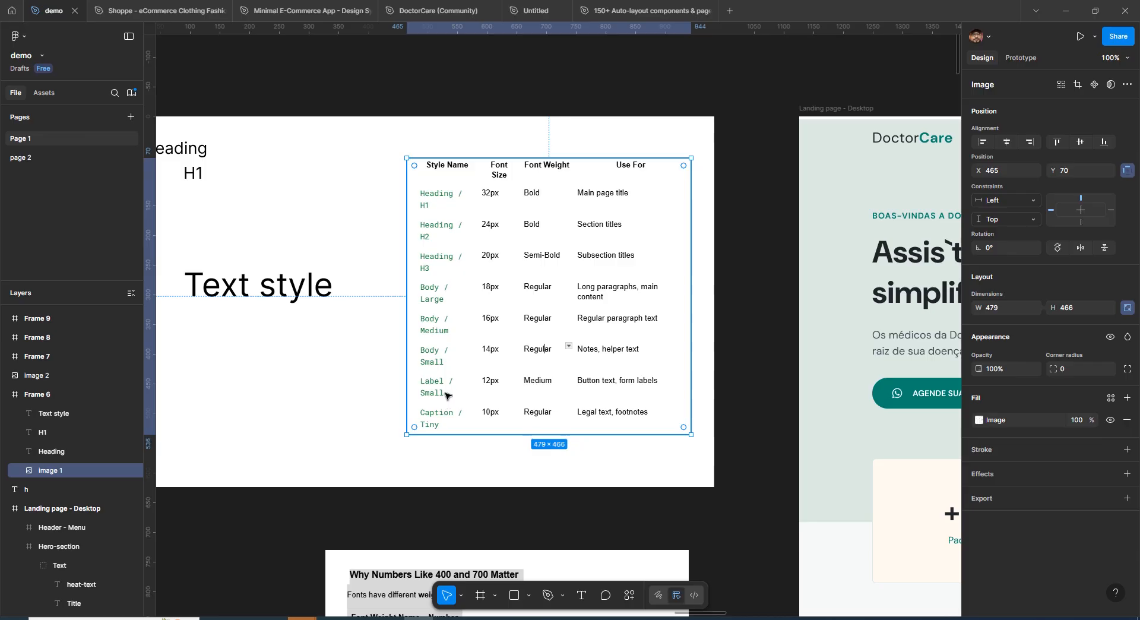
# Inspect the typography of the button label text in the landing page design
pyautogui.moveTo(947, 398); pyautogui.dragTo(825, 389)
pyautogui.doubleClick(825, 389)
pyautogui.doubleClick(826, 389)
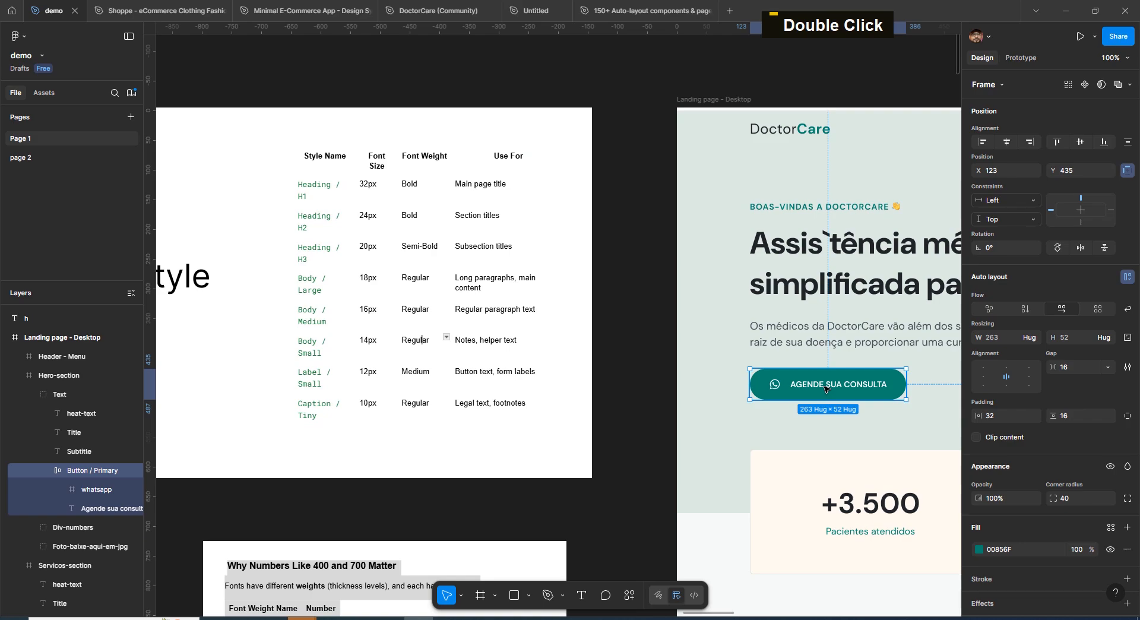
pyautogui.doubleClick(825, 389)
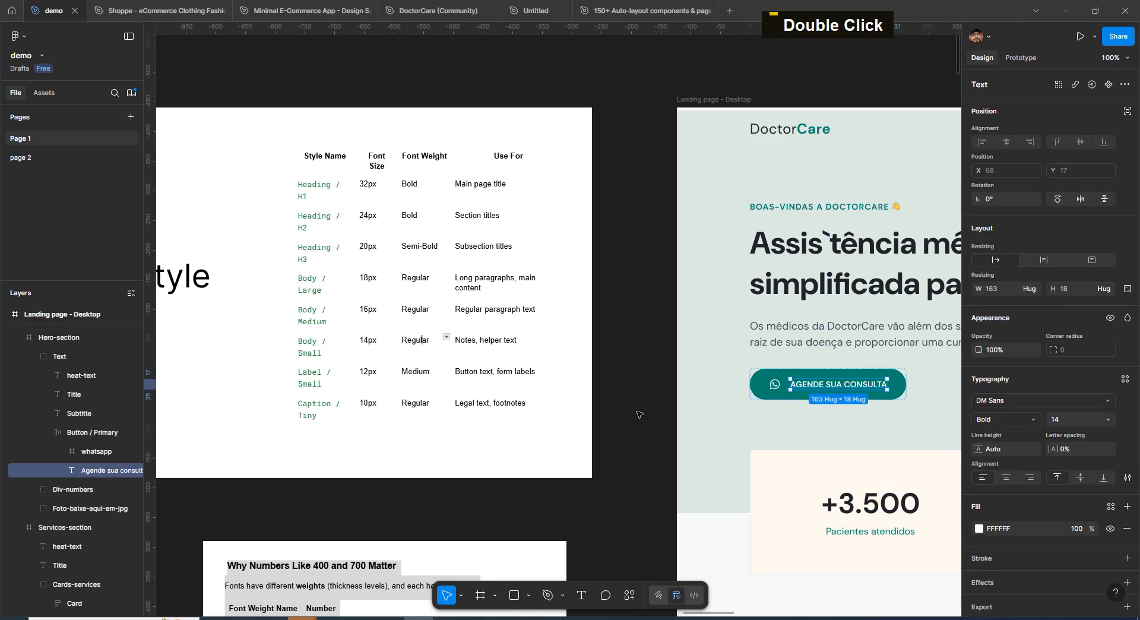
pyautogui.moveTo(643, 422); pyautogui.dragTo(572, 136)
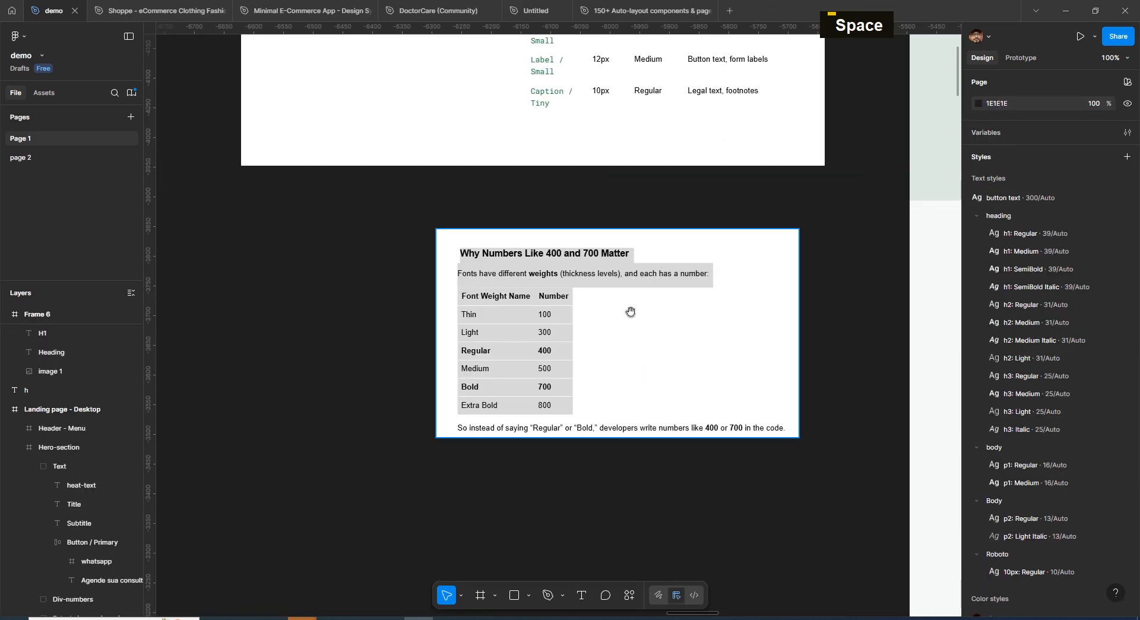
# Launch the Typescales plugin from the plugins list
pyautogui.hotkey('ctrl', '-')
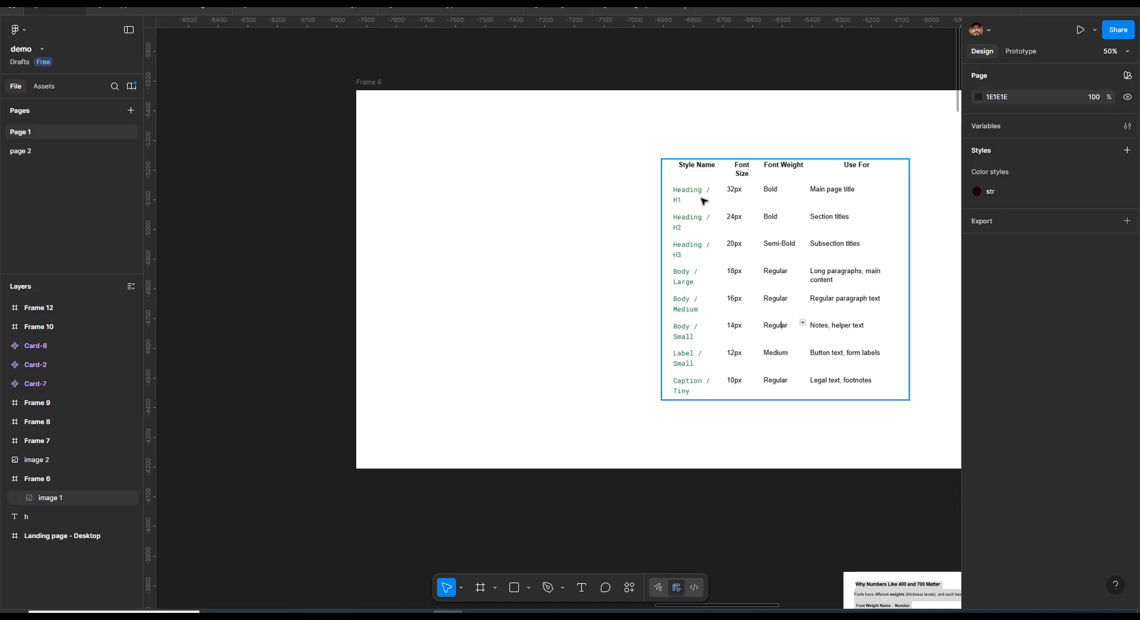
pyautogui.hotkey('ctrl', '+')
pyautogui.hotkey('ctrl', '-')
pyautogui.hotkey('shift', 'i')
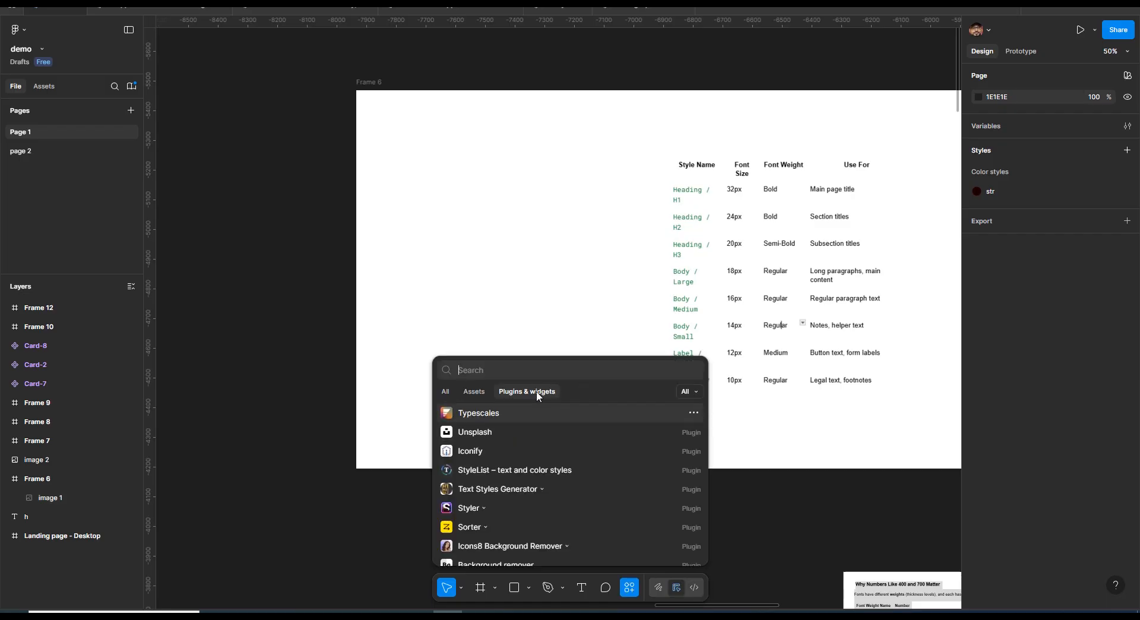
pyautogui.click(533, 414)
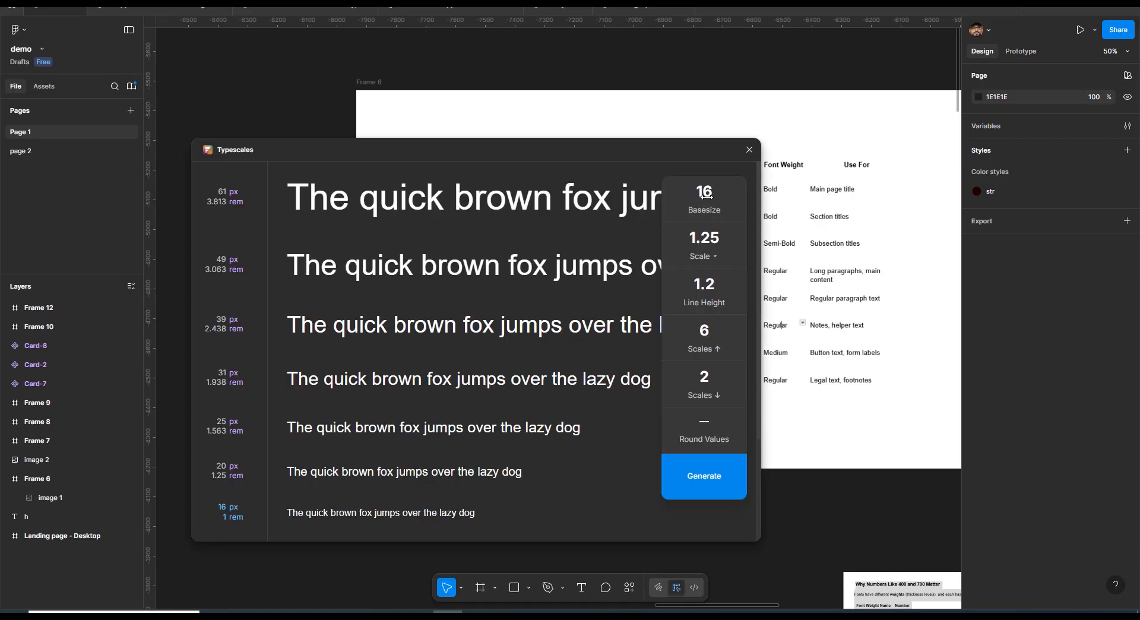
pyautogui.moveTo(636, 152); pyautogui.dragTo(680, 147)
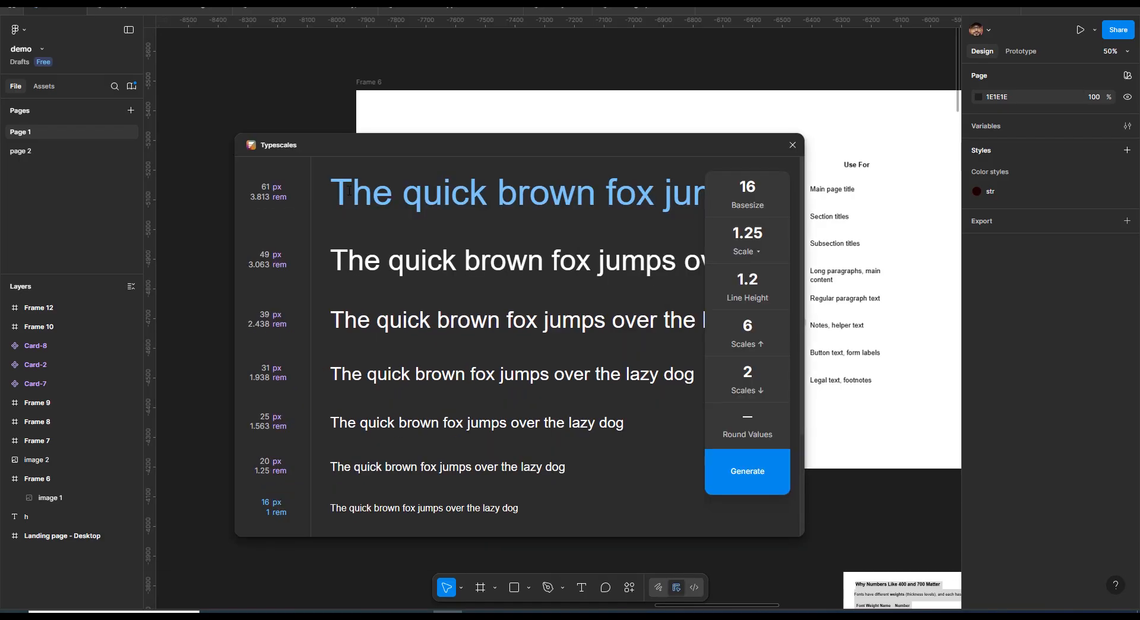
# Change the preview text to h1 and generate the type scale with base size 16 and scale 1.25
pyautogui.click(543, 196)
pyautogui.press('BackSpace')
pyautogui.press('BackSpace')
pyautogui.press('BackSpace')
pyautogui.press('BackSpace')
pyautogui.press('BackSpace')
pyautogui.press('BackSpace')
pyautogui.press('BackSpace')
pyautogui.press('BackSpace')
pyautogui.press('BackSpace')
pyautogui.press('BackSpace')
pyautogui.press('BackSpace')
pyautogui.press('BackSpace')
pyautogui.press('BackSpace')
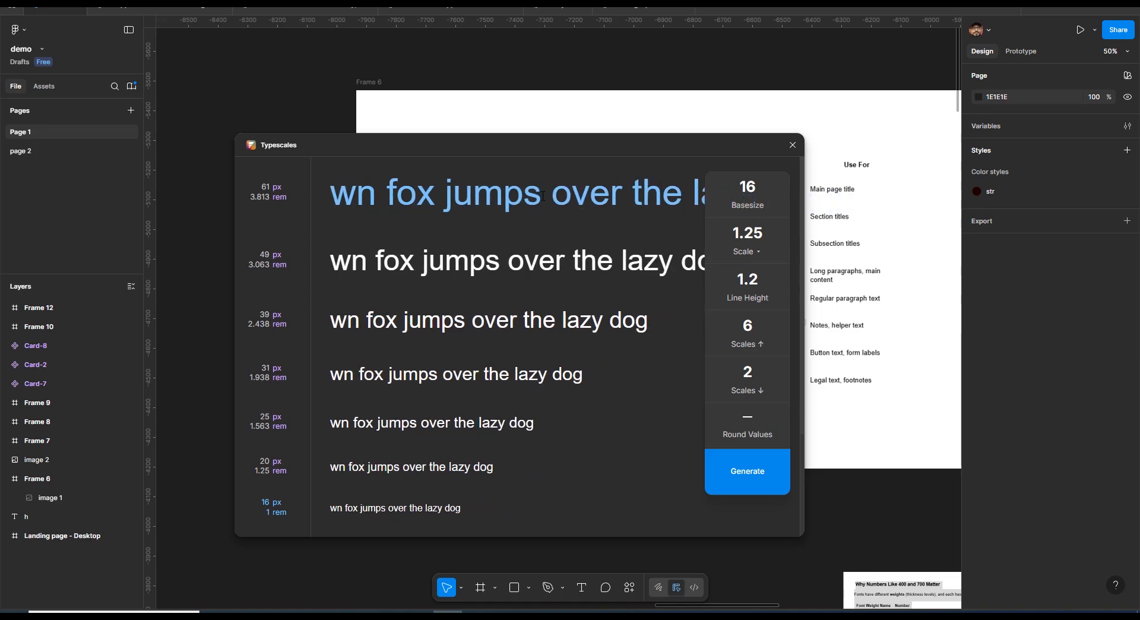
pyautogui.hotkey('ctrl', 'a')
pyautogui.press('BackSpace')
pyautogui.write('he')
pyautogui.press('BackSpace')
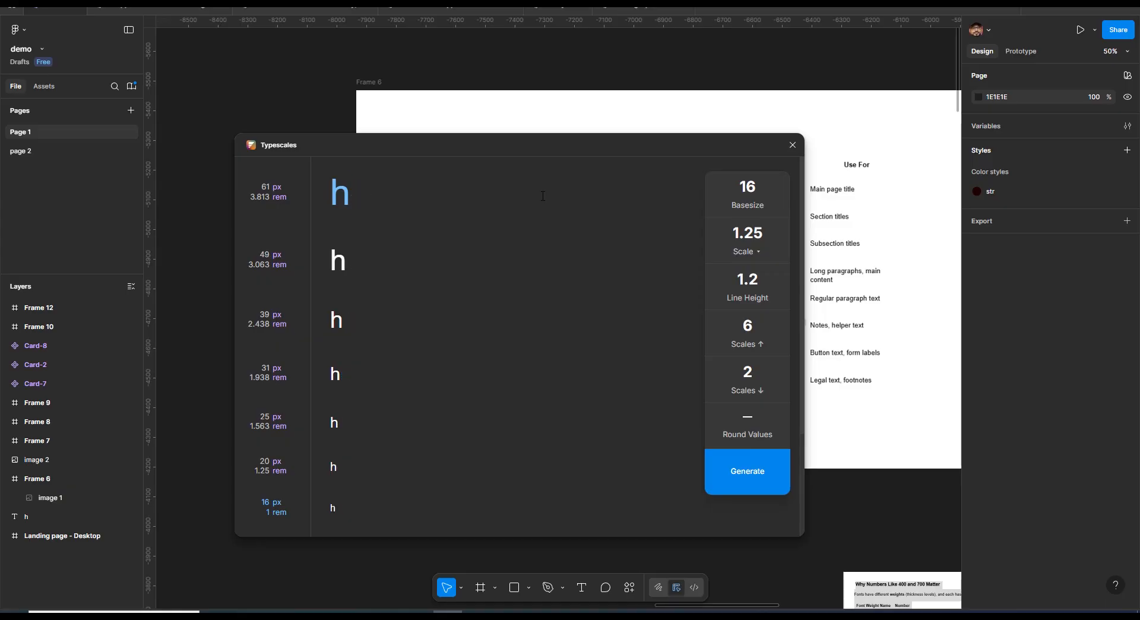
pyautogui.write('1')
pyautogui.click(453, 256)
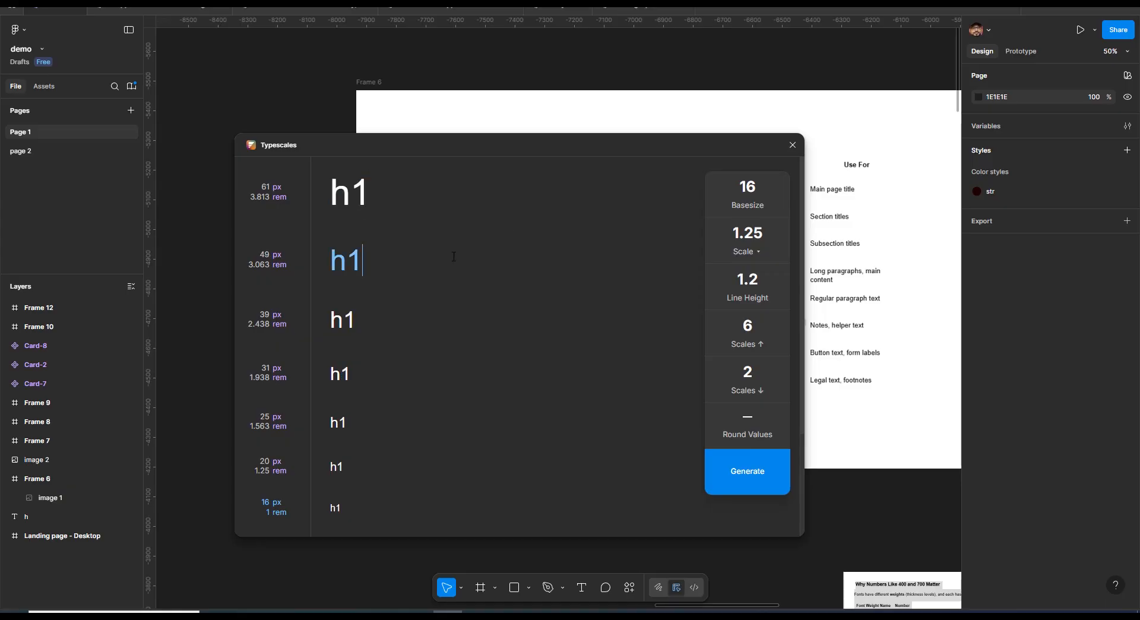
pyautogui.click(733, 474)
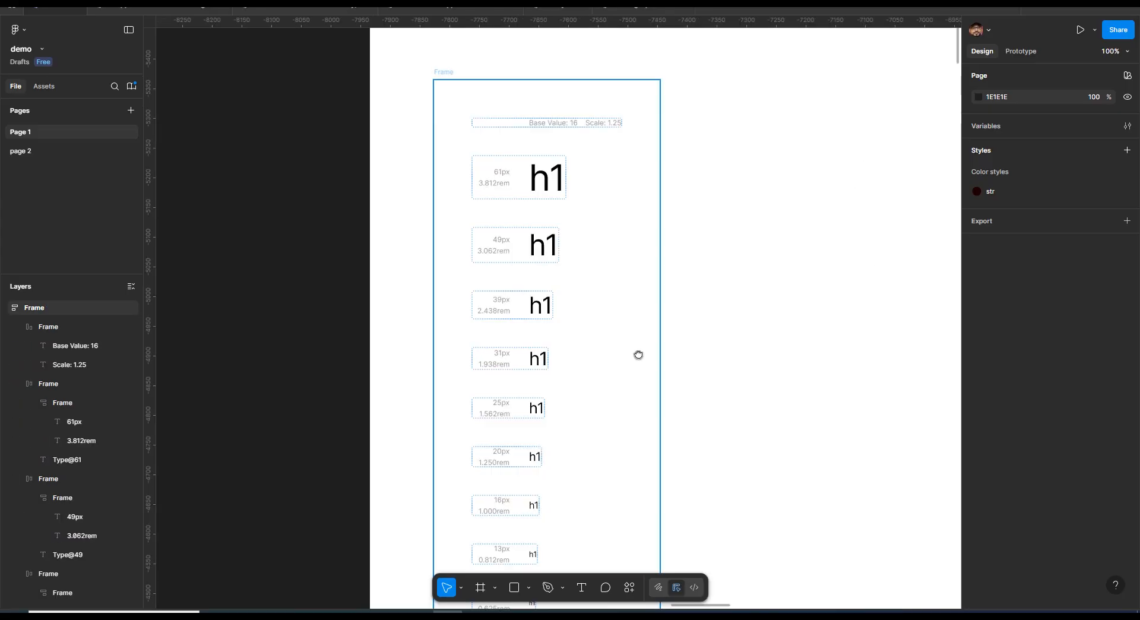
# Rename the second and third generated sample texts to h2 and h3
pyautogui.moveTo(906, 346); pyautogui.dragTo(583, 338)
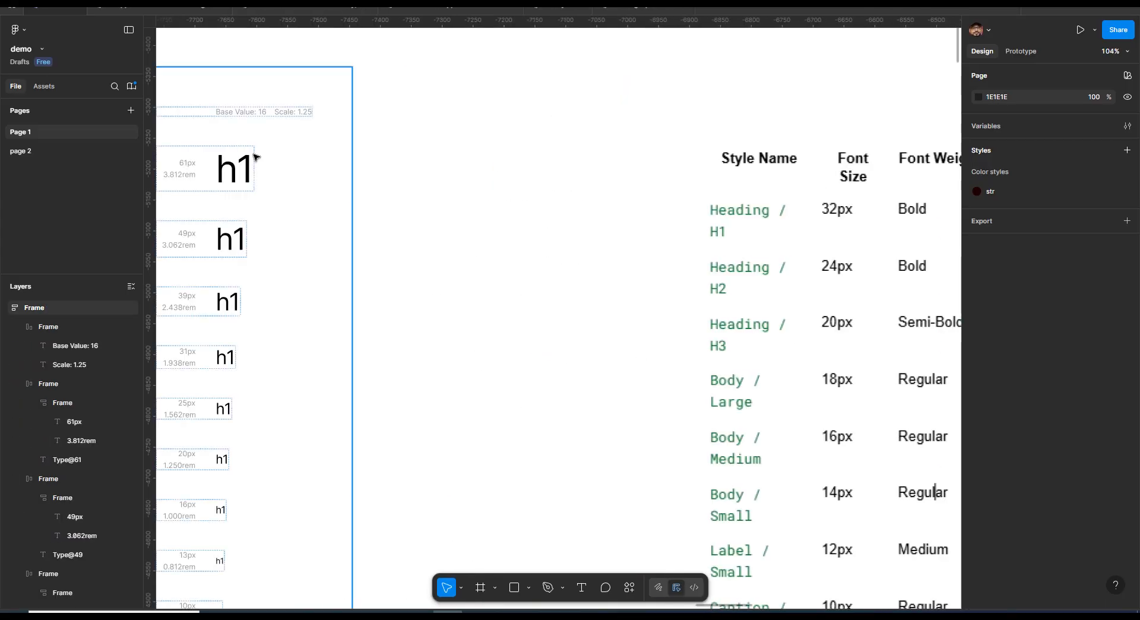
pyautogui.moveTo(332, 206); pyautogui.dragTo(338, 206)
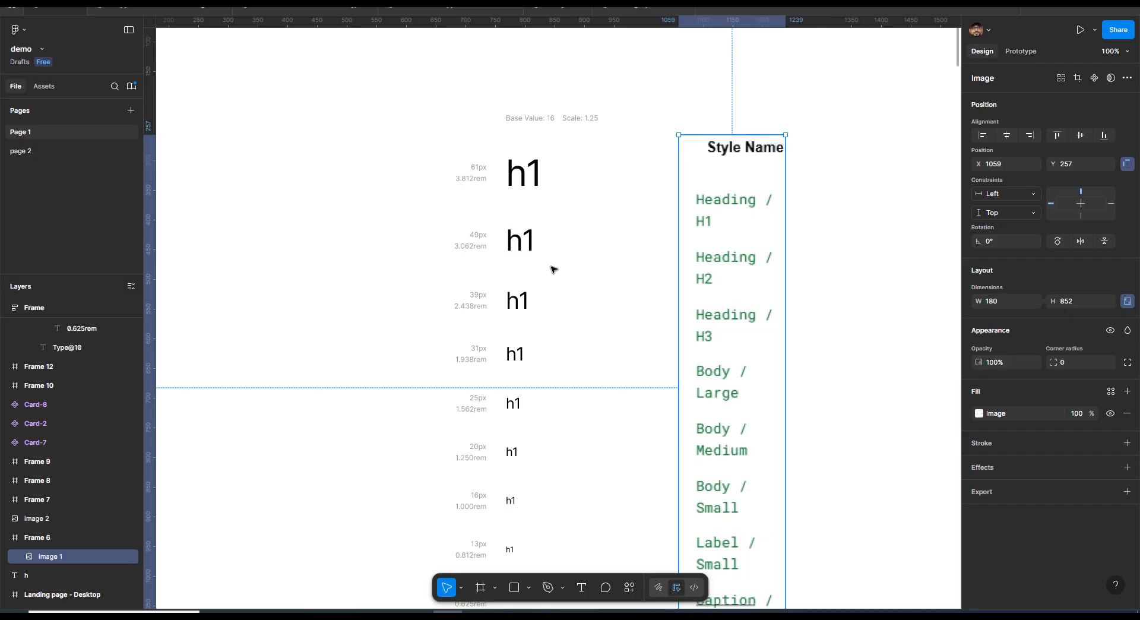
pyautogui.click(530, 187)
pyautogui.click(529, 236)
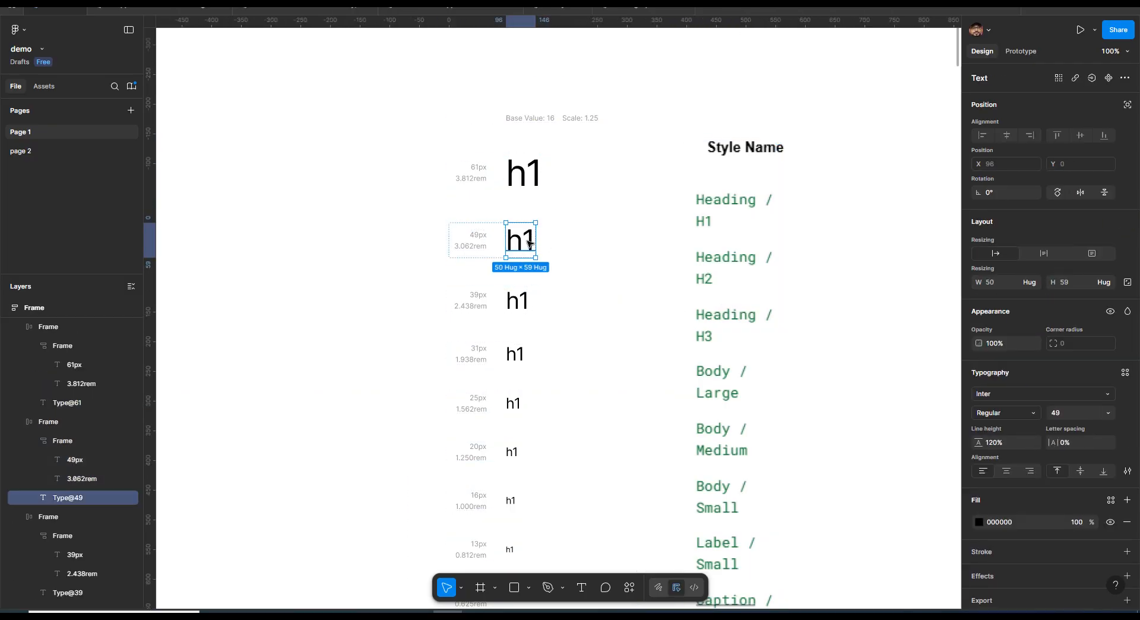
pyautogui.doubleClick(529, 236)
pyautogui.write('h2')
pyautogui.doubleClick(527, 300)
pyautogui.write('h3')
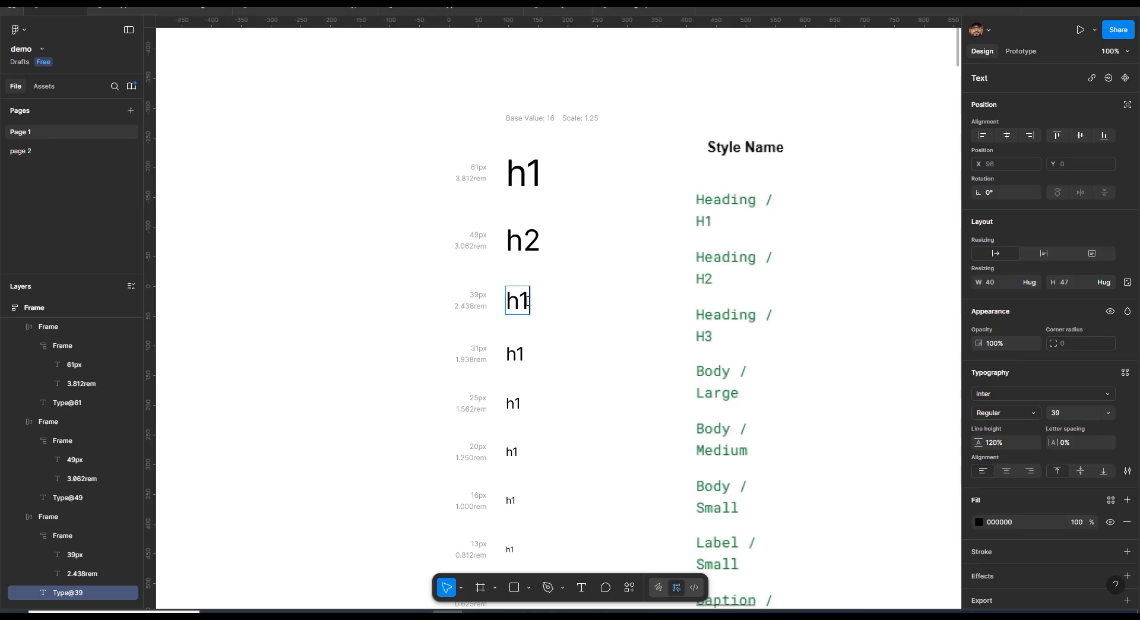
pyautogui.press('Escape')
# Remove the generated scale rows below the h3 sample
pyautogui.scroll(-5, 446, 204)
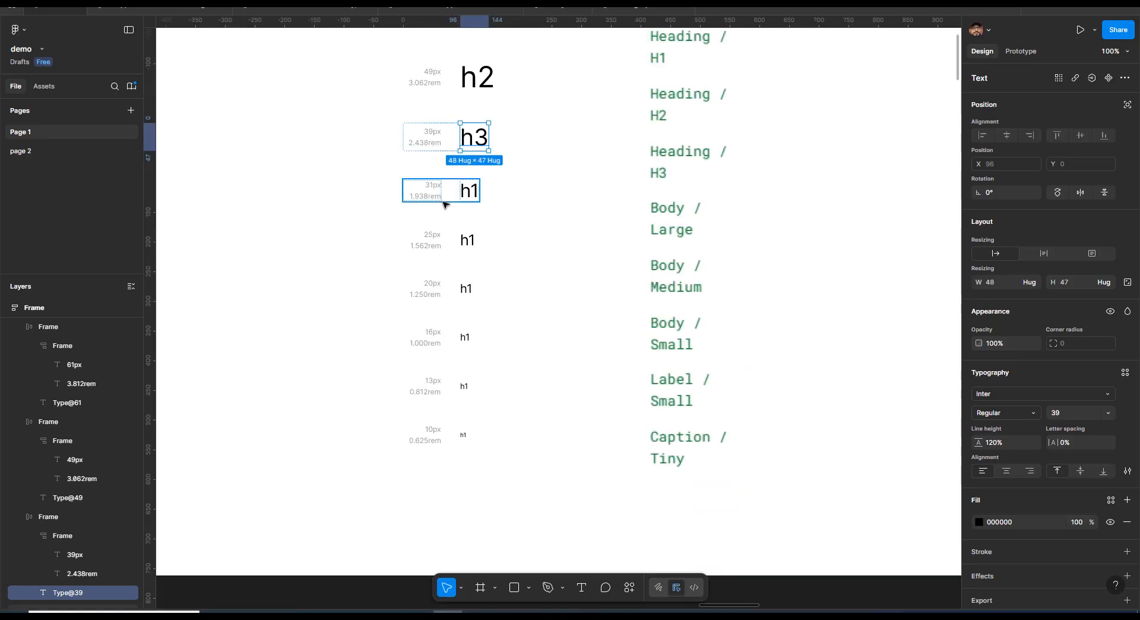
pyautogui.click(445, 202)
pyautogui.scroll(5, 440, 252)
# Create a new text style named h1 from the h1 sample text
pyautogui.click(540, 233)
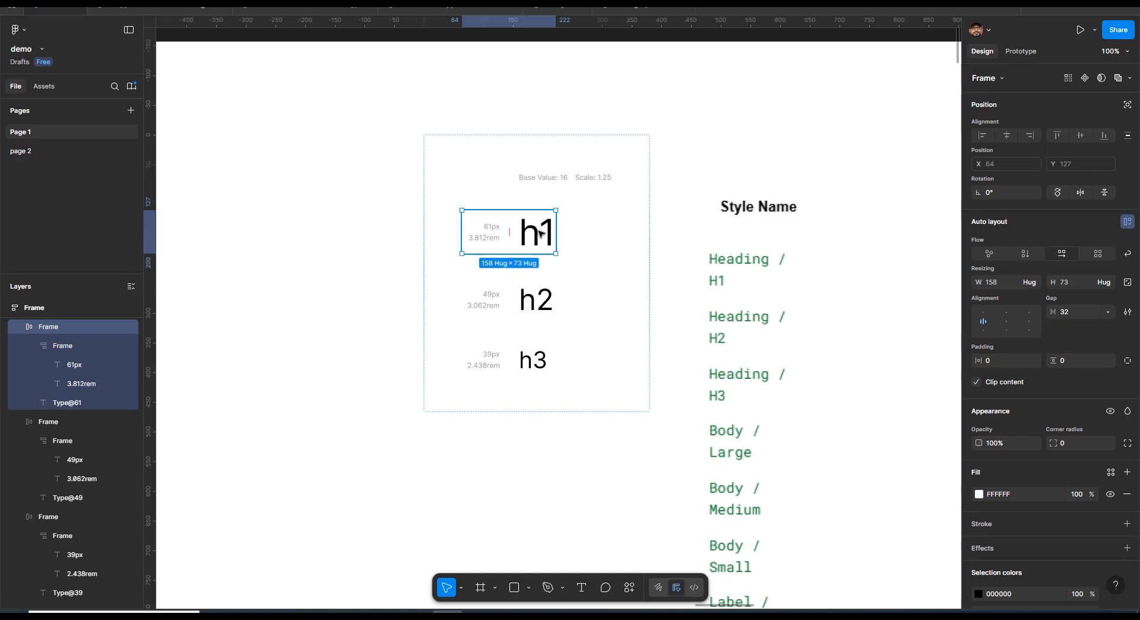
pyautogui.click(540, 234)
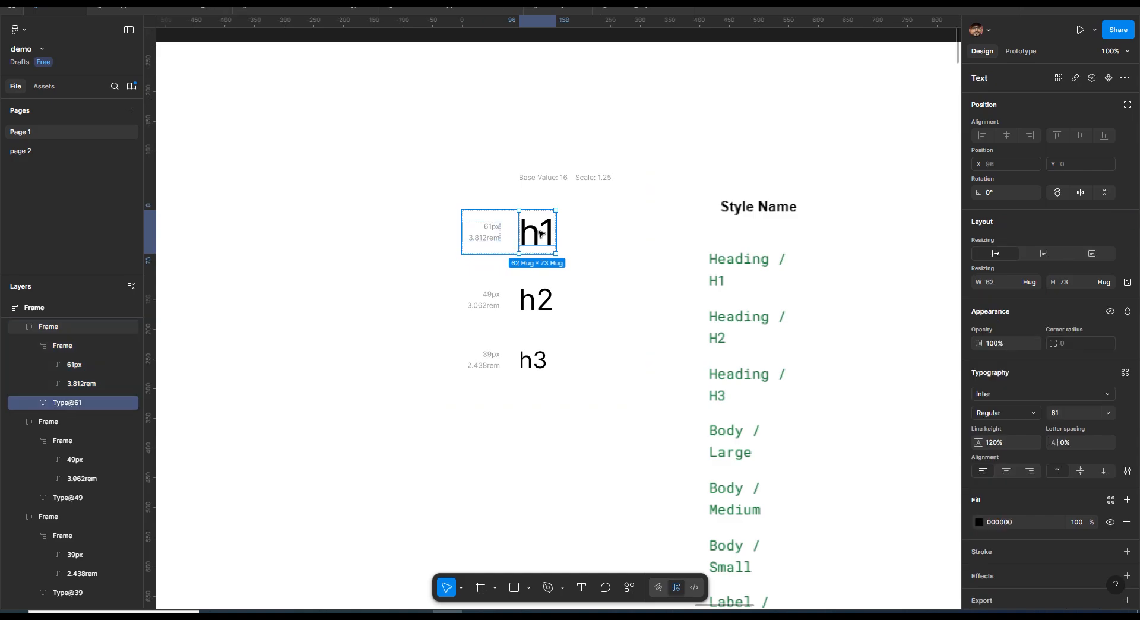
pyautogui.click(1126, 373)
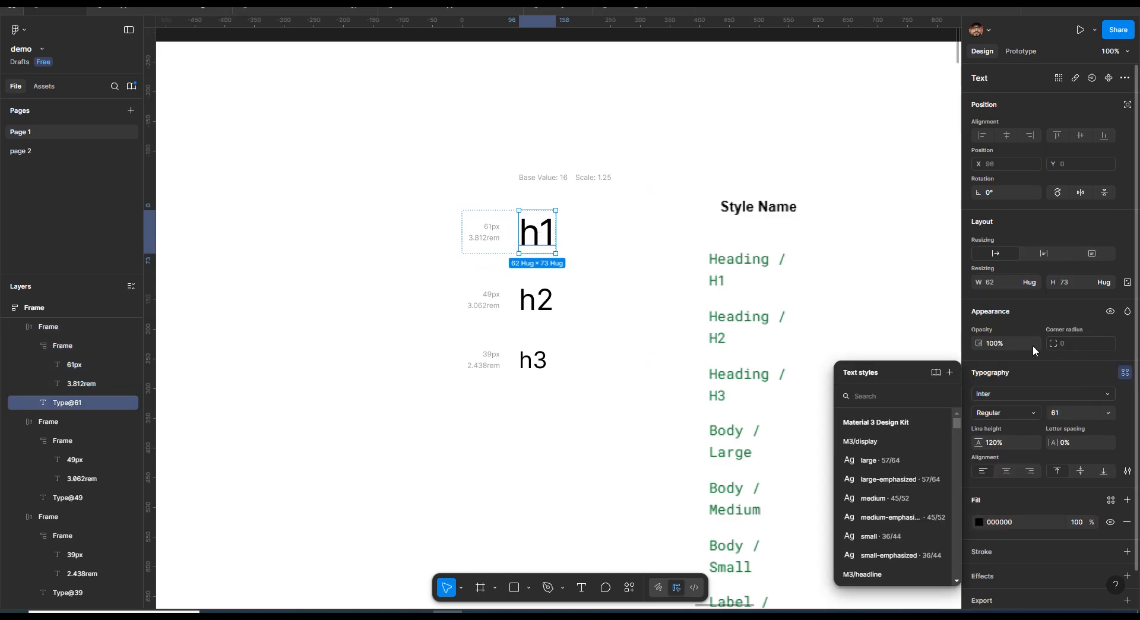
pyautogui.click(949, 373)
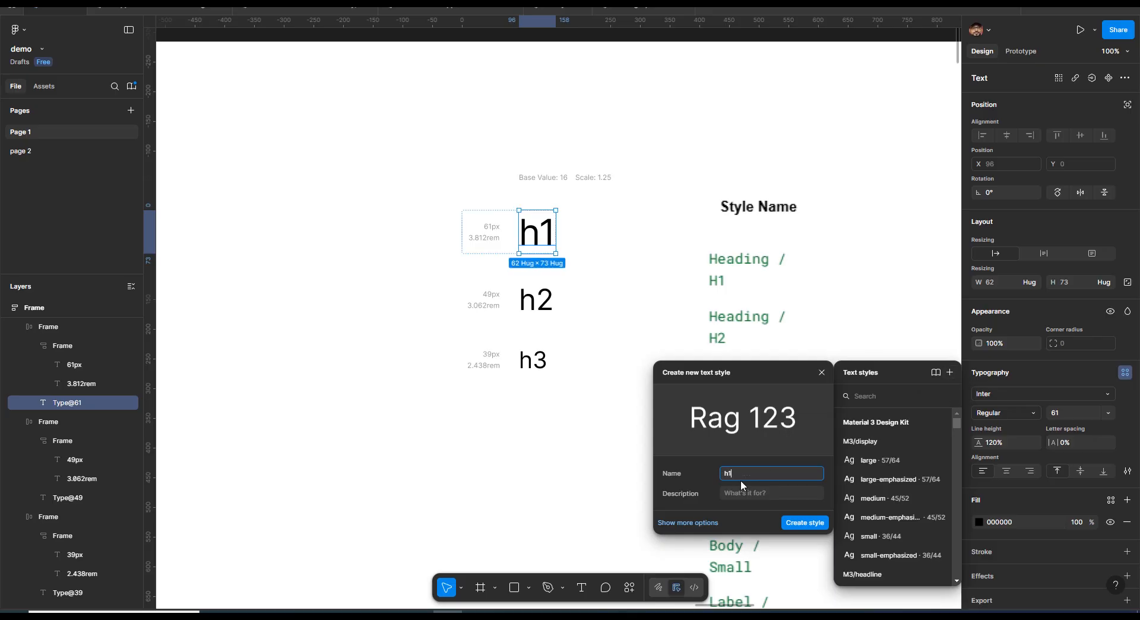
pyautogui.write('h1')
pyautogui.press('Return')
# Create a new text style named h2 from the h2 sample text
pyautogui.click(541, 304)
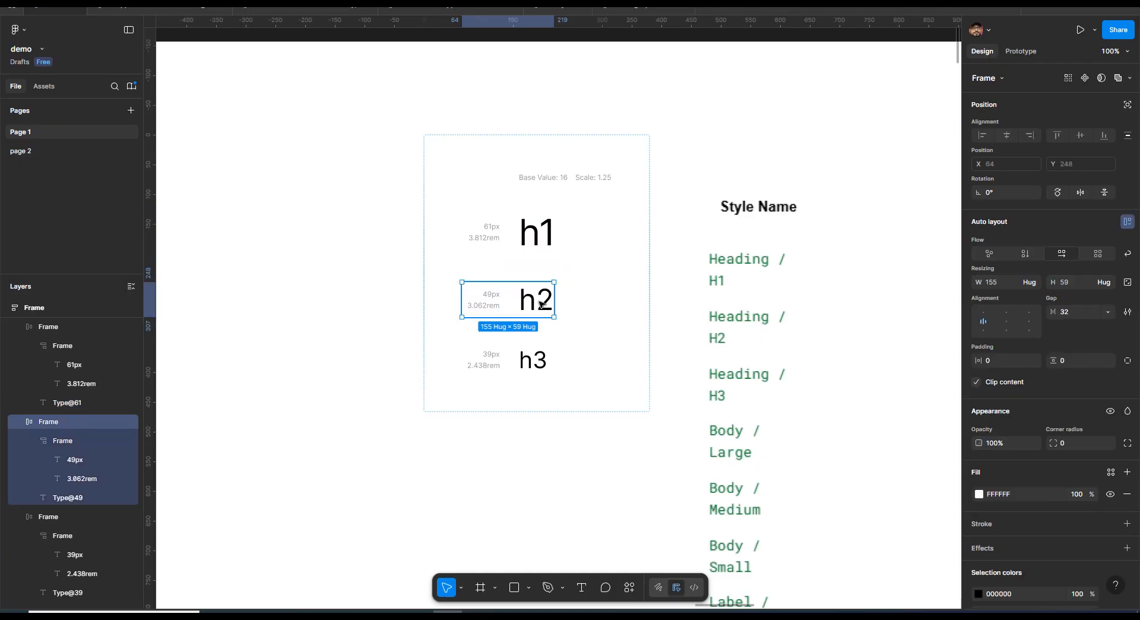
pyautogui.click(541, 305)
pyautogui.click(1125, 372)
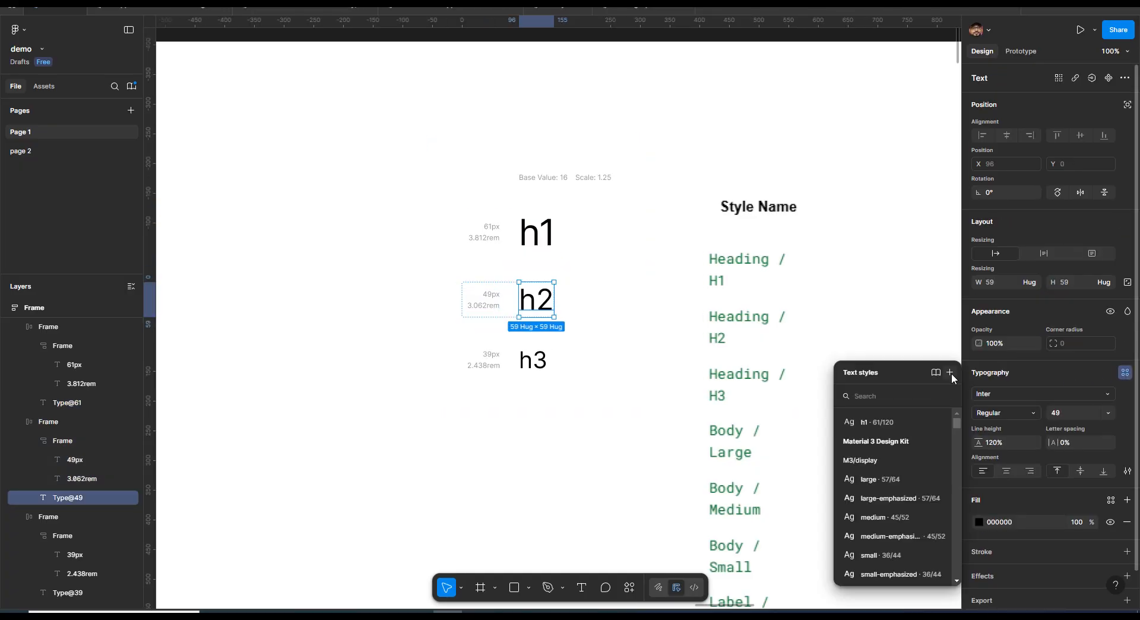
pyautogui.click(950, 372)
pyautogui.write('h2')
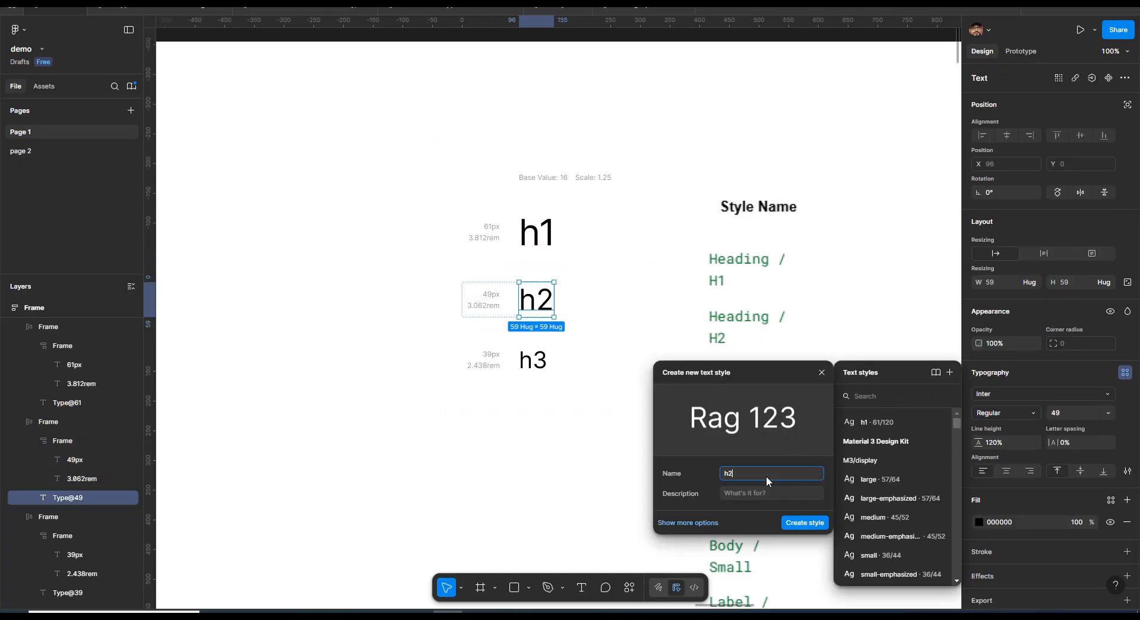
pyautogui.press('Return')
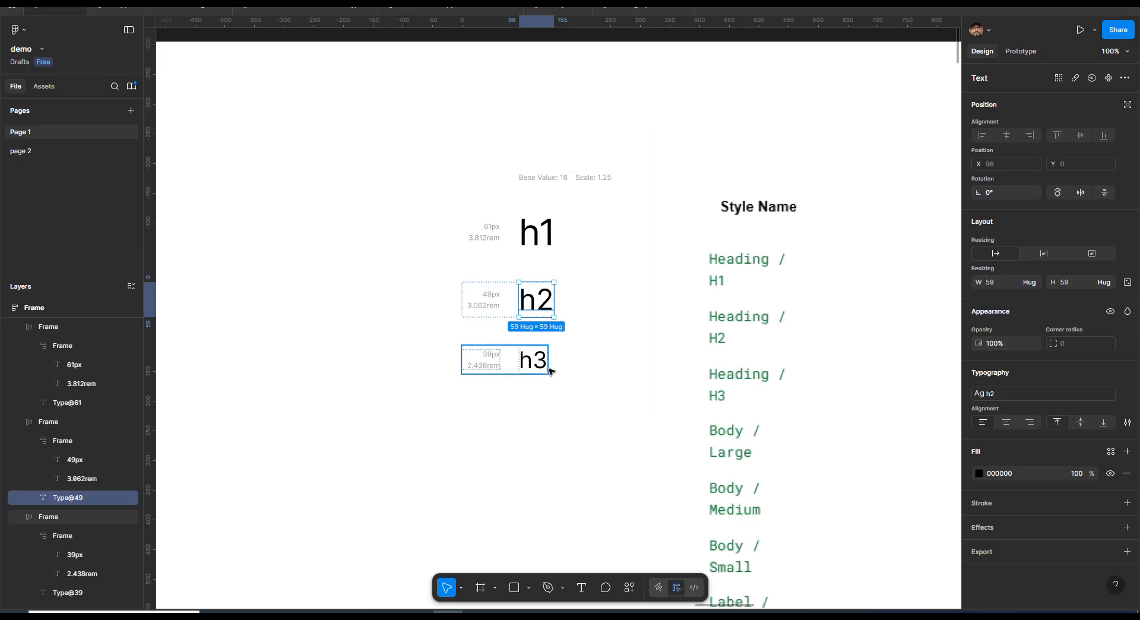
# Create a new text style named h3 from the h3 sample text
pyautogui.click(548, 368)
pyautogui.click(1125, 372)
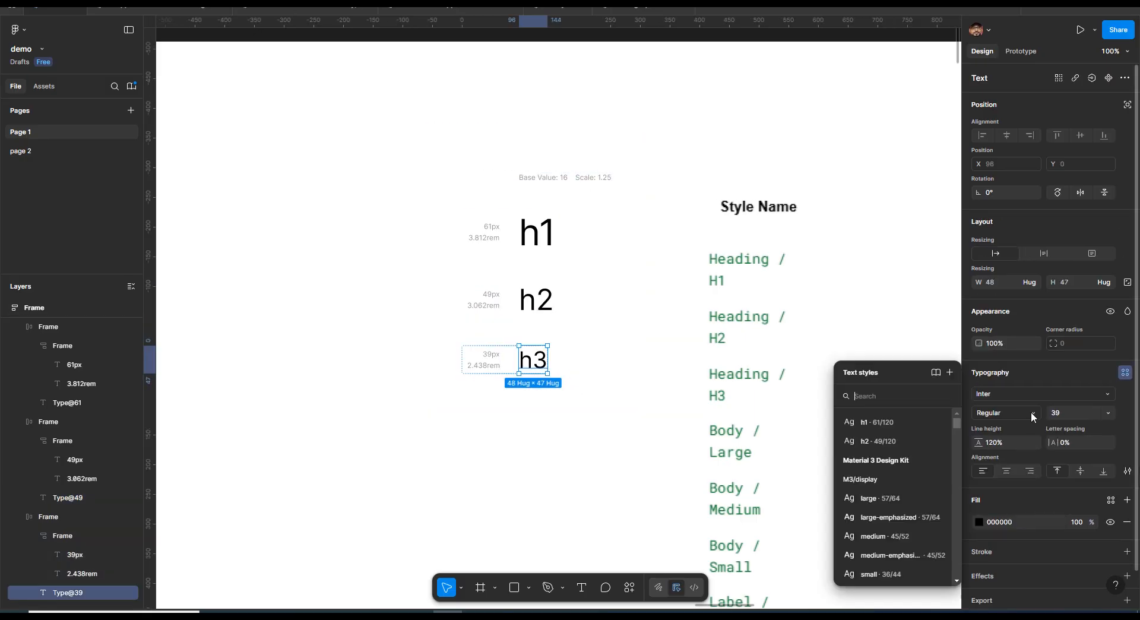
pyautogui.click(949, 372)
pyautogui.write('h3')
pyautogui.press('Return')
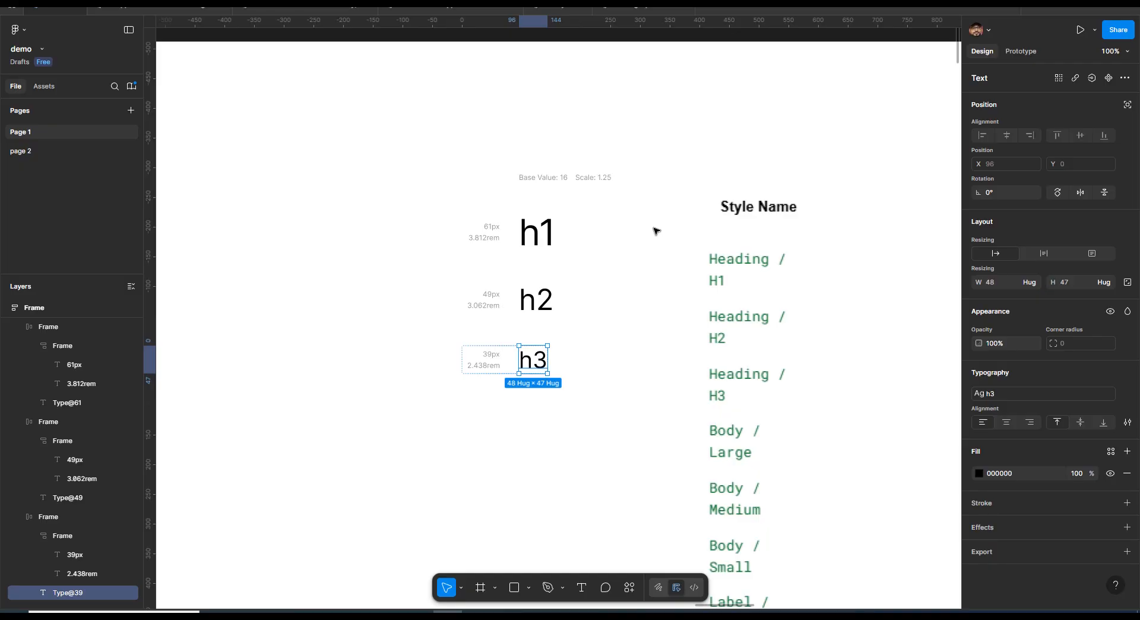
# Inspect the generated type scale frame's auto layout and padding
pyautogui.click(369, 141)
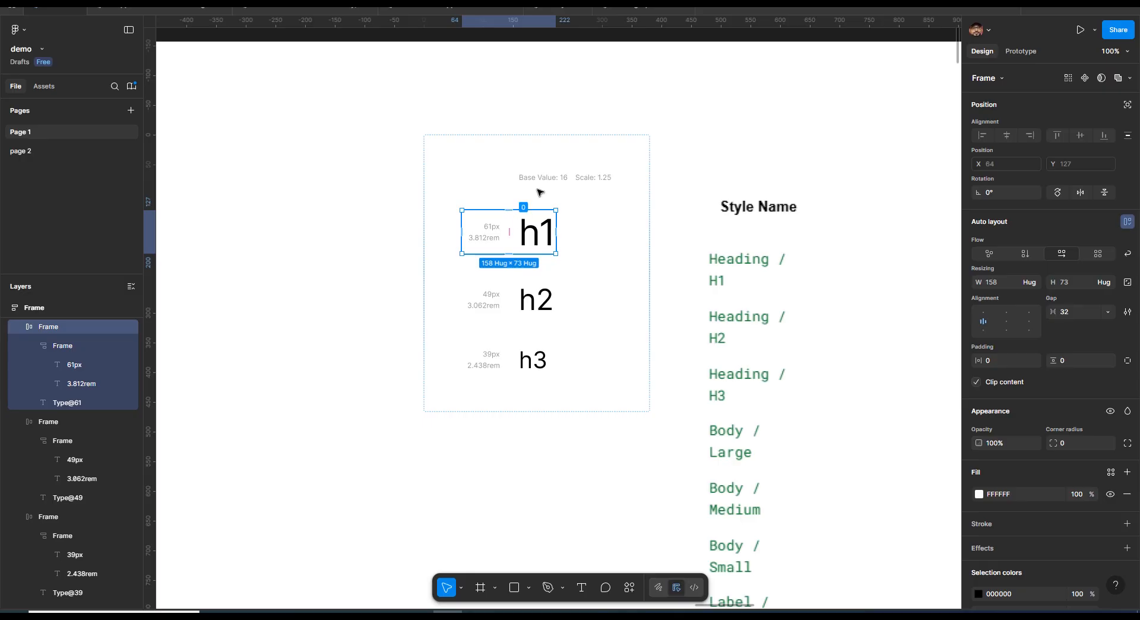
pyautogui.click(545, 177)
pyautogui.click(571, 225)
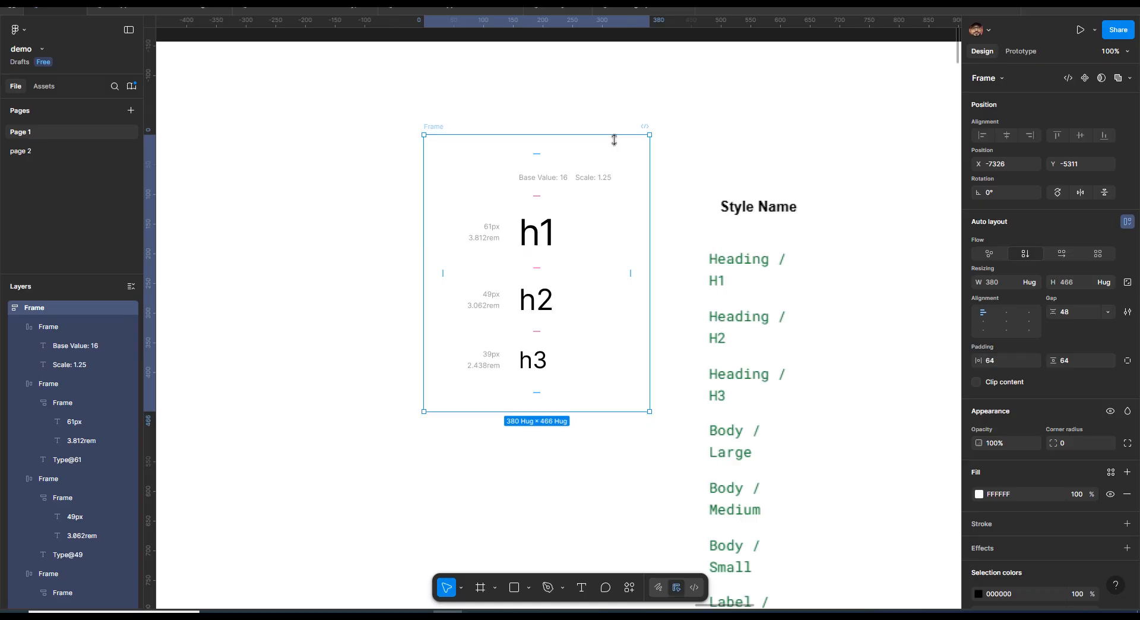
pyautogui.click(437, 185)
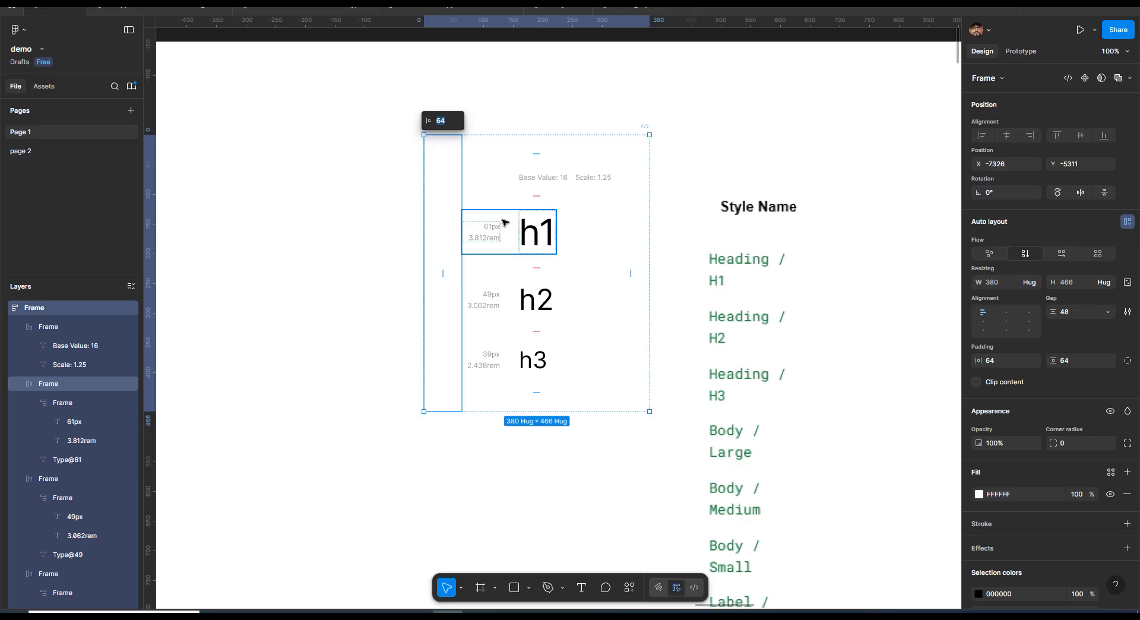
pyautogui.click(855, 169)
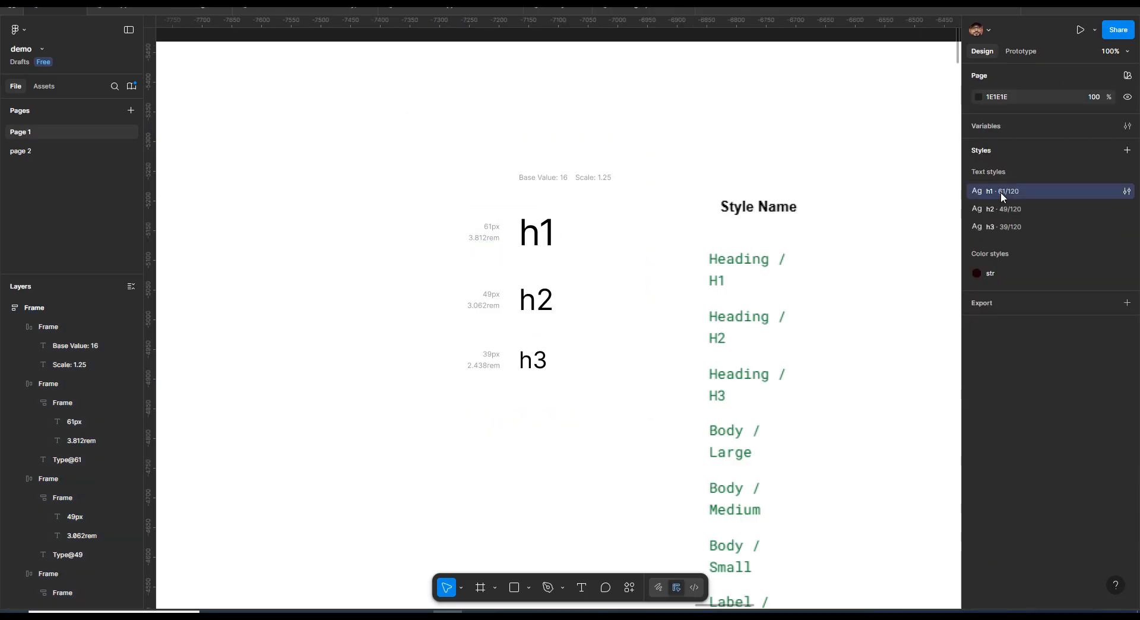
# Delete the h1, h2 and h3 text styles together
pyautogui.keyDown('shift'); pyautogui.click(1033, 226); pyautogui.keyUp('shift')
pyautogui.rightClick(1033, 226)
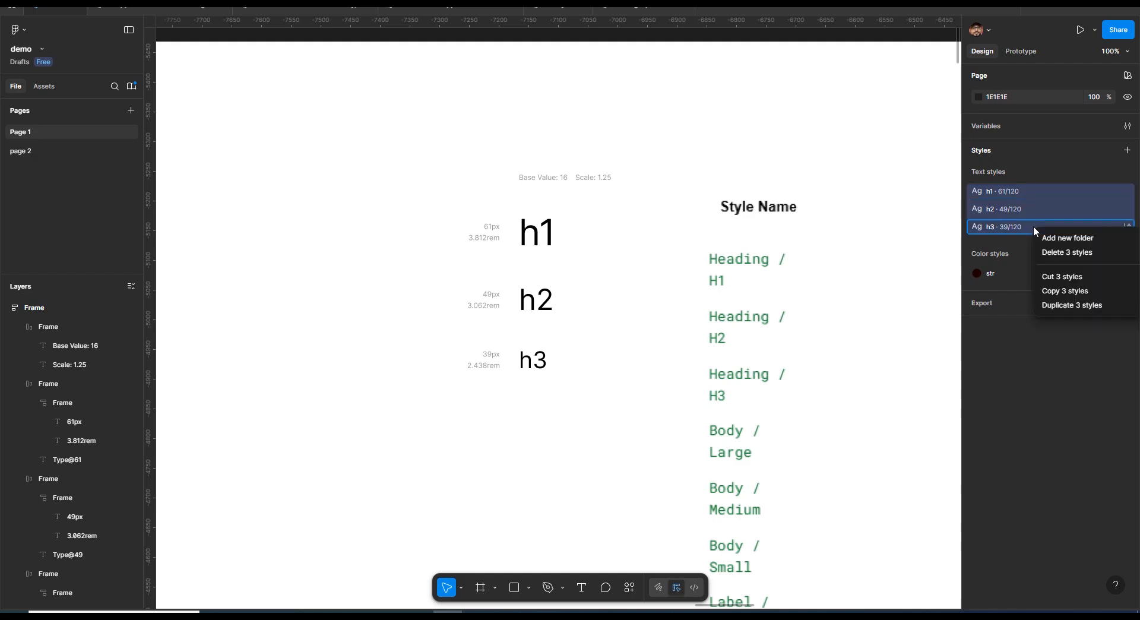
pyautogui.click(1077, 252)
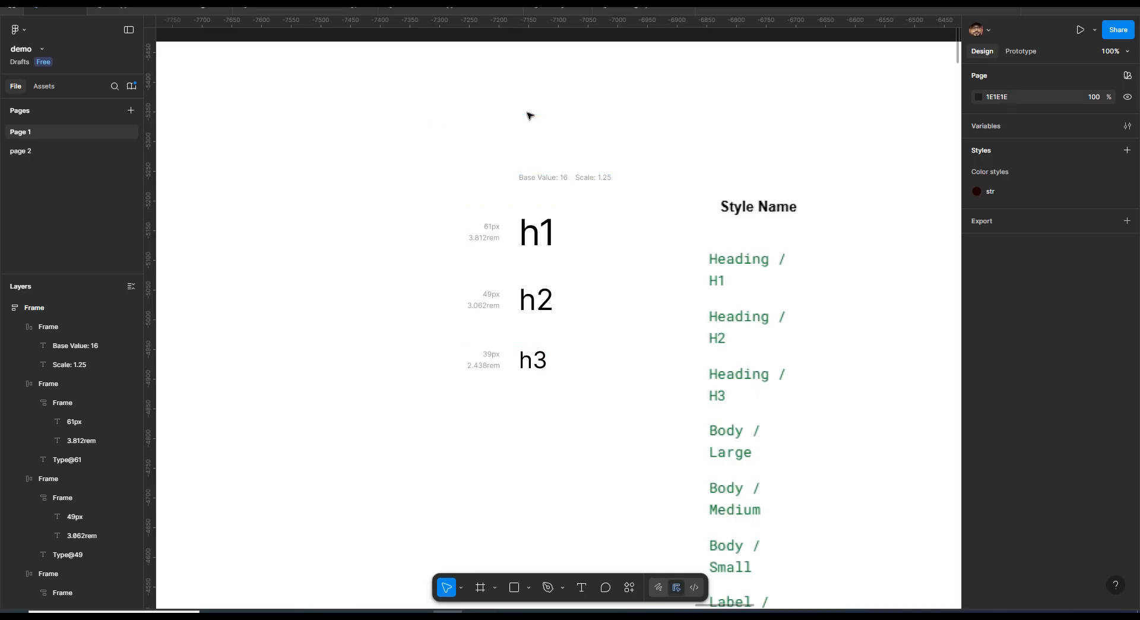
# Create a text style named Heading/H1 from the h1 sample text
pyautogui.click(531, 168)
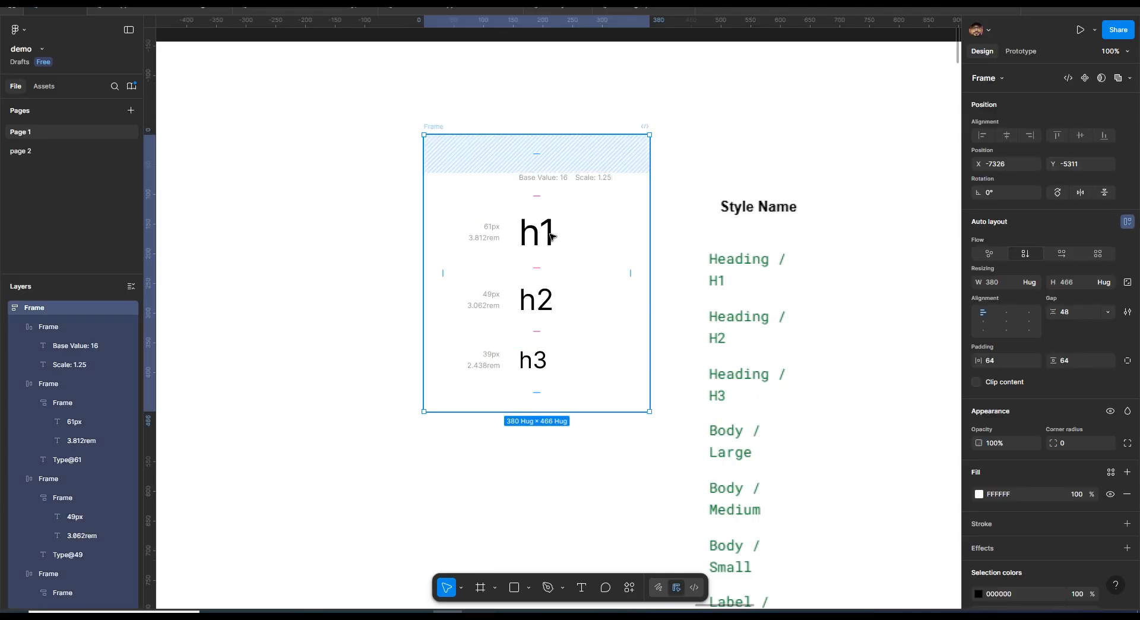
pyautogui.moveTo(538, 240); pyautogui.dragTo(535, 200)
pyautogui.doubleClick(536, 199)
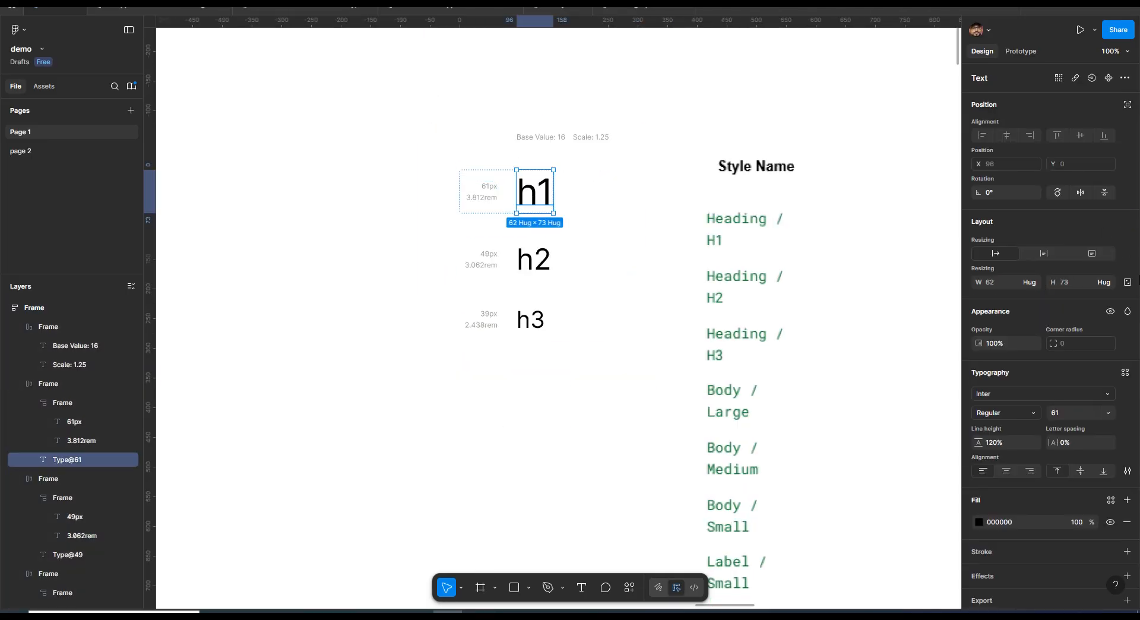
pyautogui.click(1123, 374)
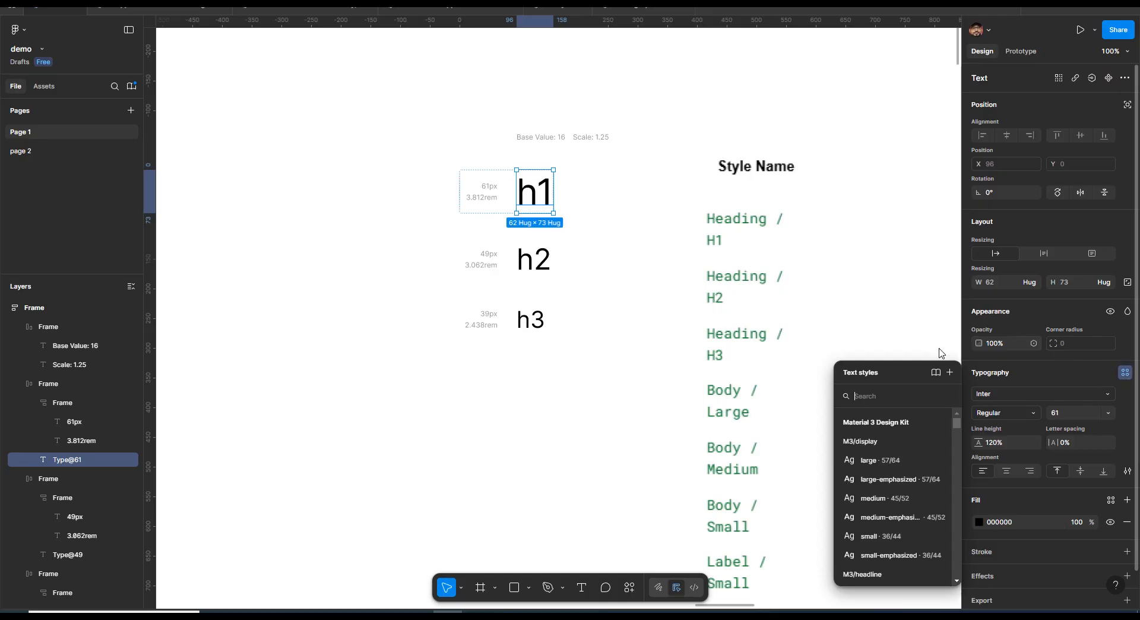
pyautogui.click(949, 372)
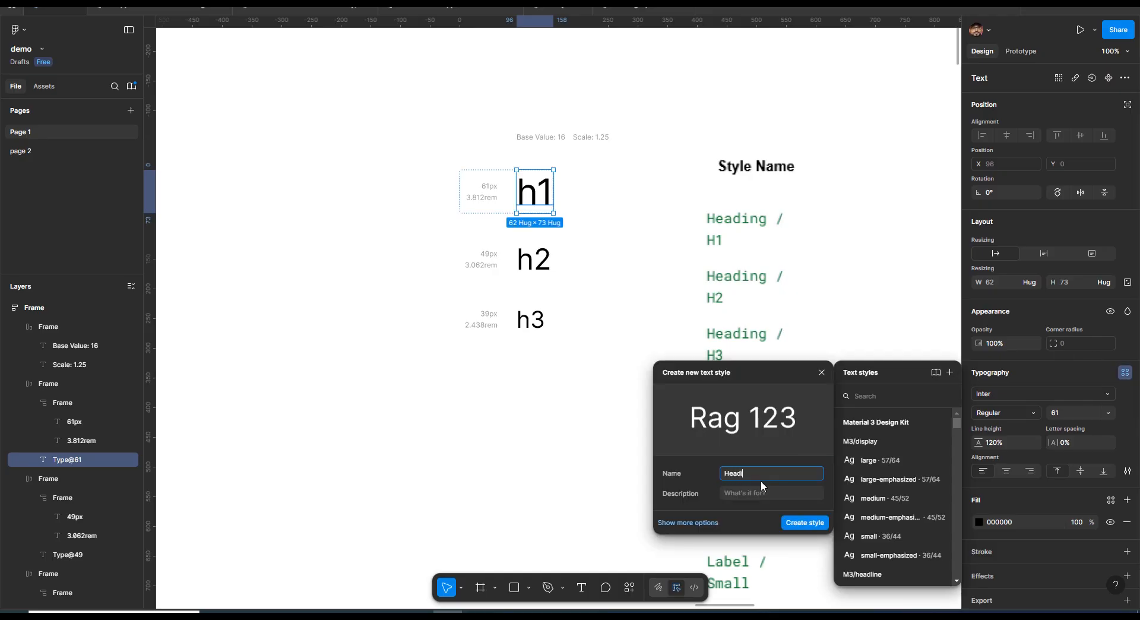
pyautogui.write('Heading/H1')
pyautogui.click(805, 523)
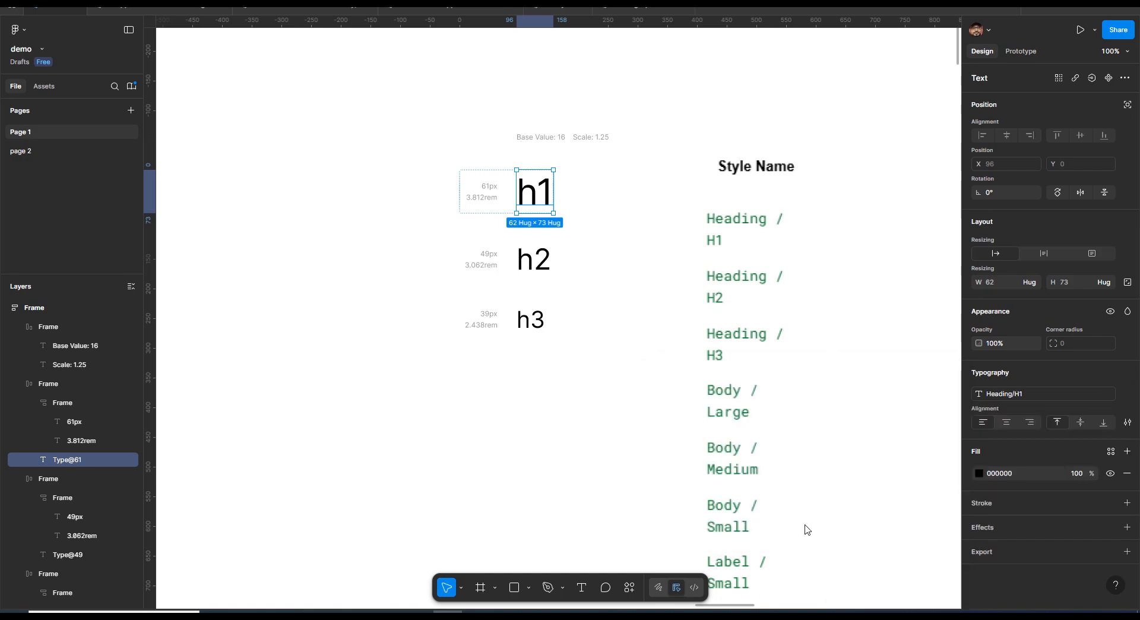
# Create a text style named Heading/H2 from the h2 sample text
pyautogui.doubleClick(542, 273)
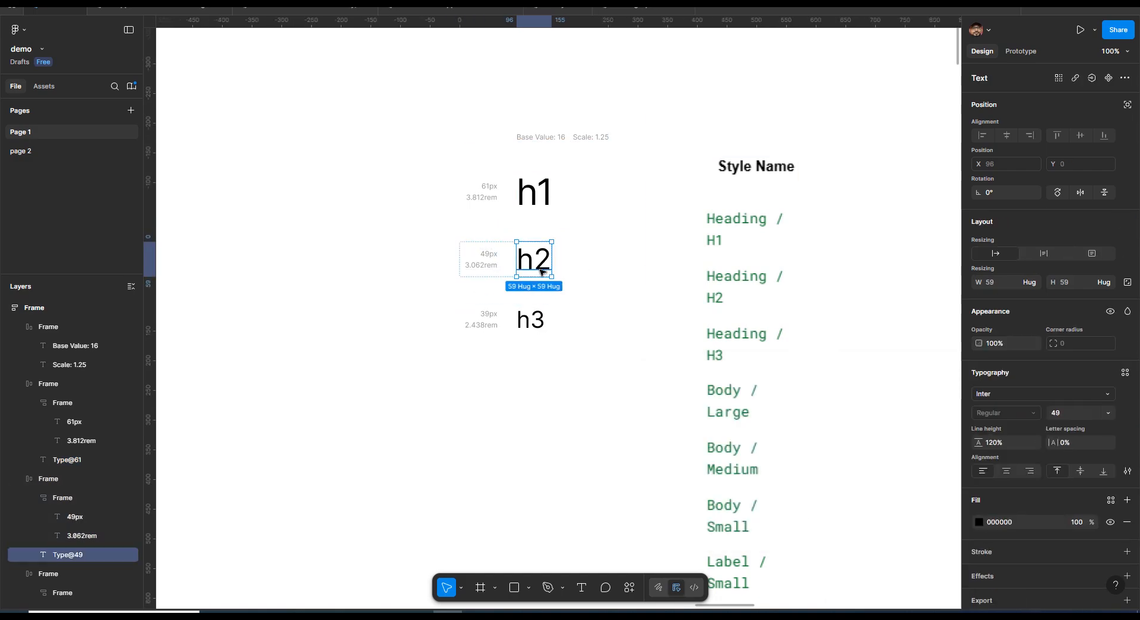
pyautogui.click(1125, 372)
pyautogui.click(950, 372)
pyautogui.press('BackSpace')
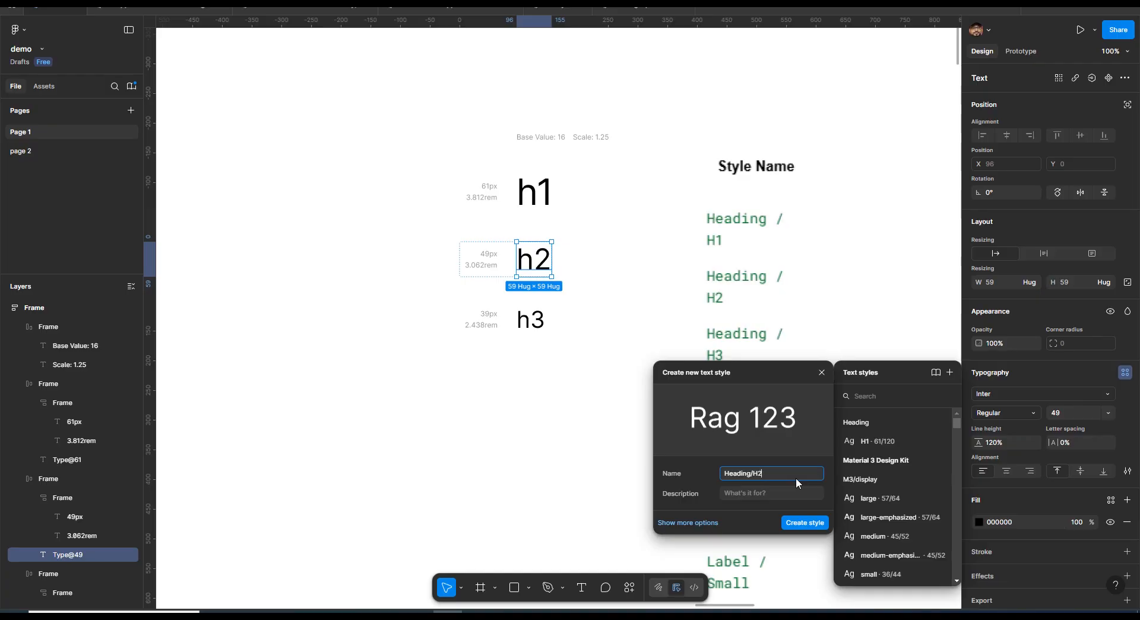
pyautogui.click(817, 522)
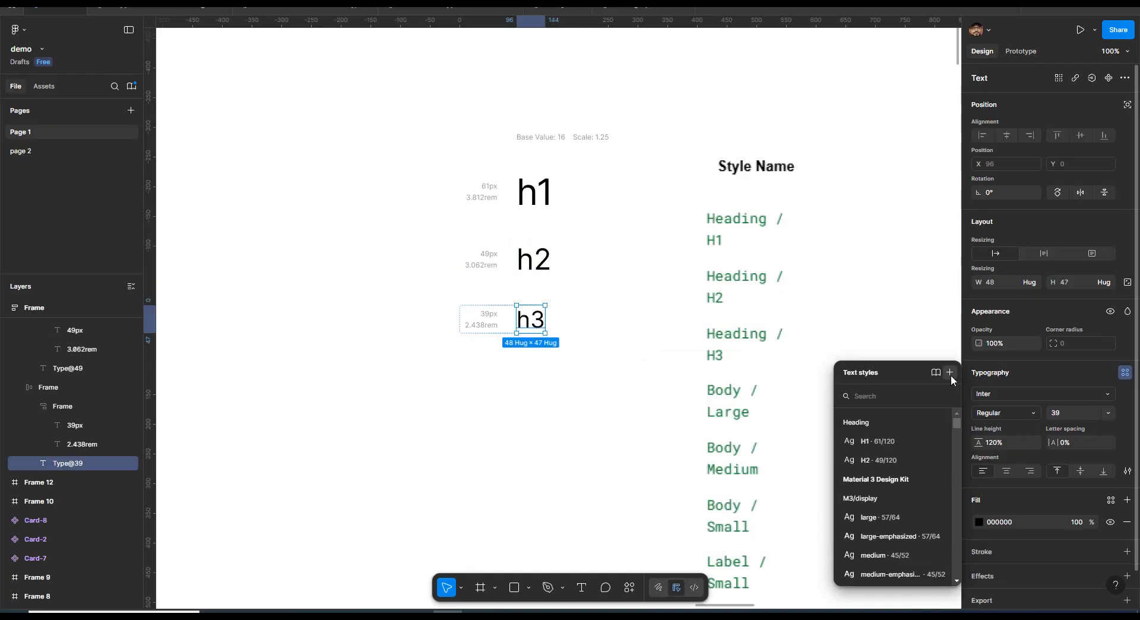
# Create a text style named Heading/H3 from the h3 sample text
pyautogui.click(950, 372)
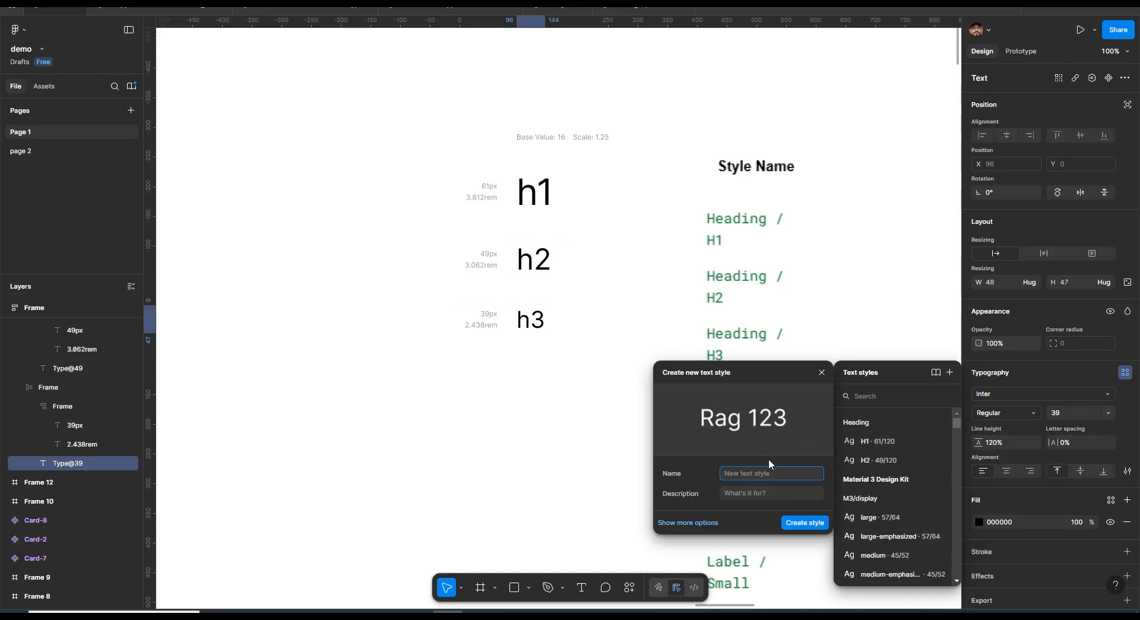
pyautogui.hotkey('ctrl', 'v')
pyautogui.write('3')
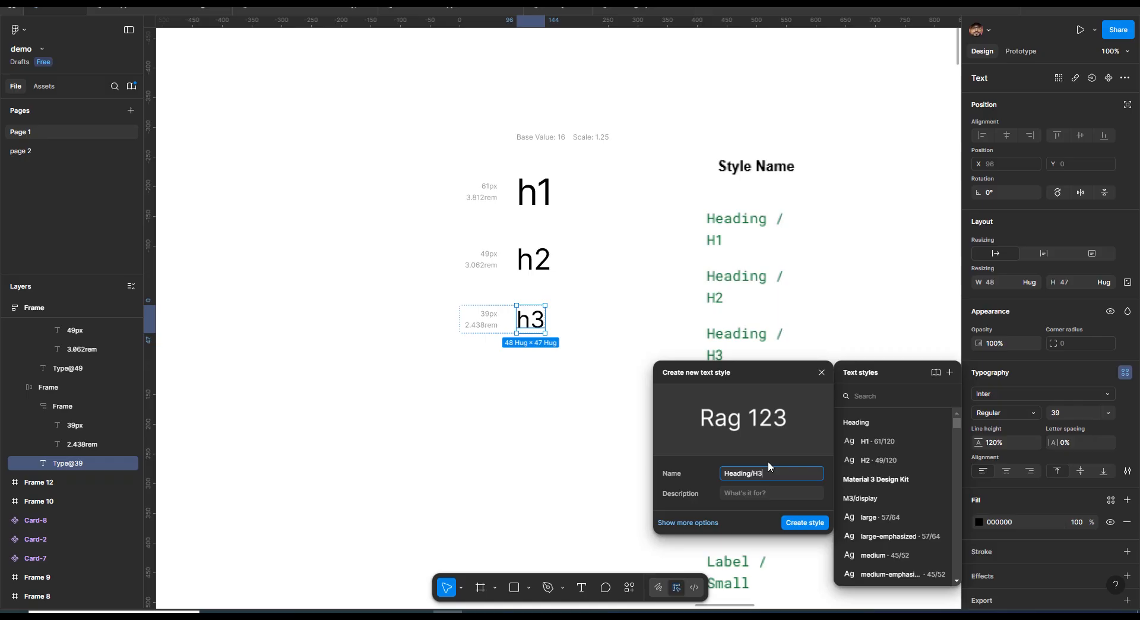
pyautogui.press('Return')
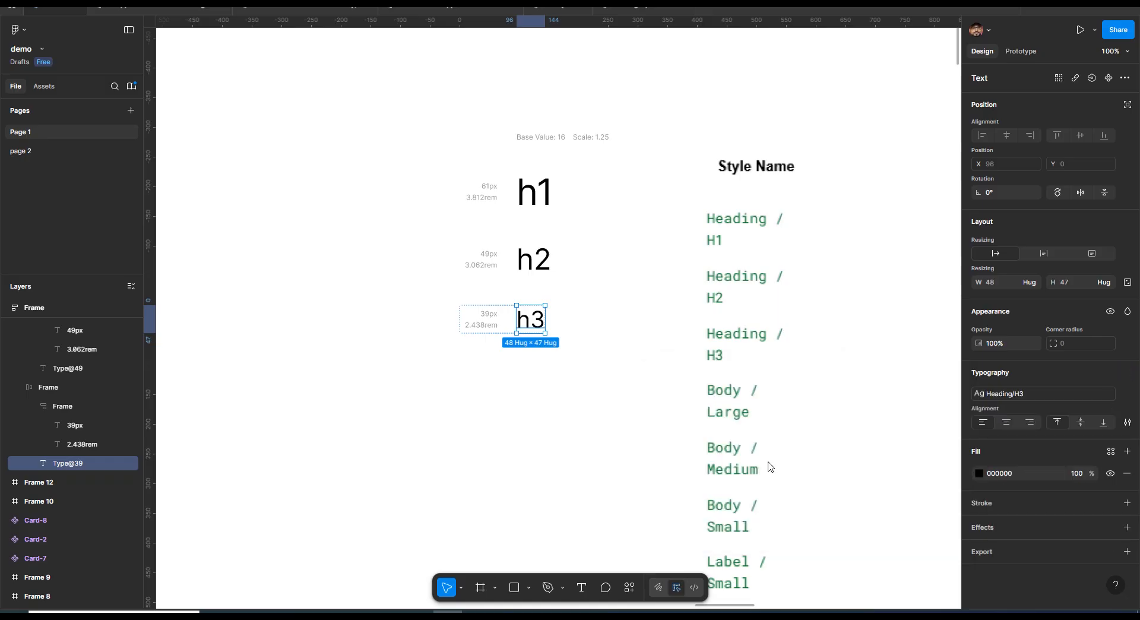
# Expand the Heading text style folder to review its grouped styles
pyautogui.click(662, 101)
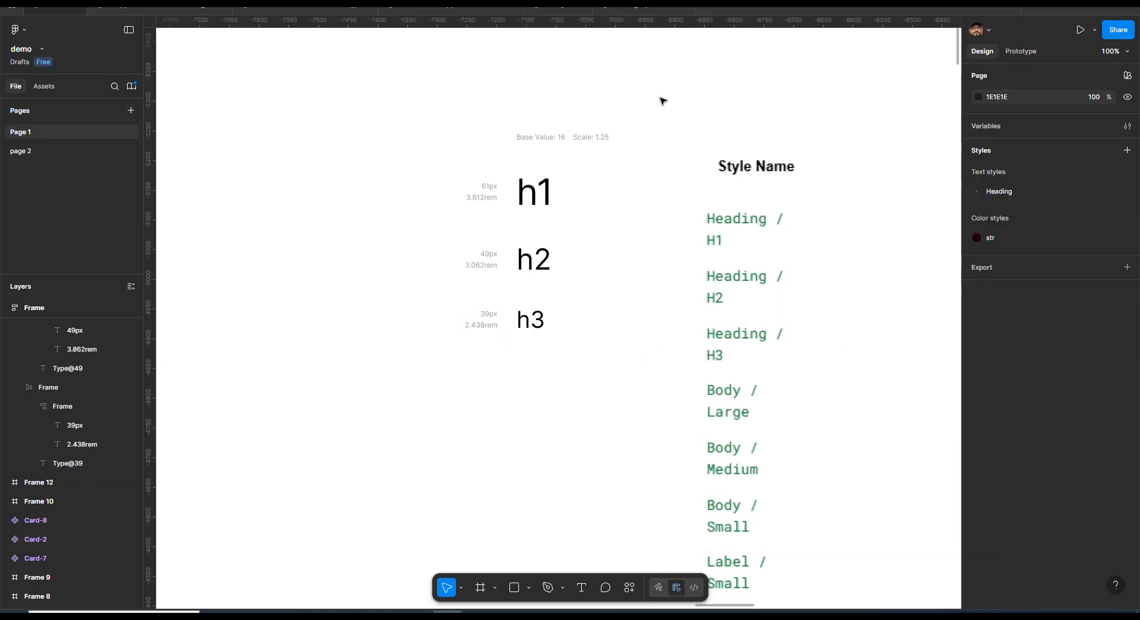
pyautogui.click(977, 192)
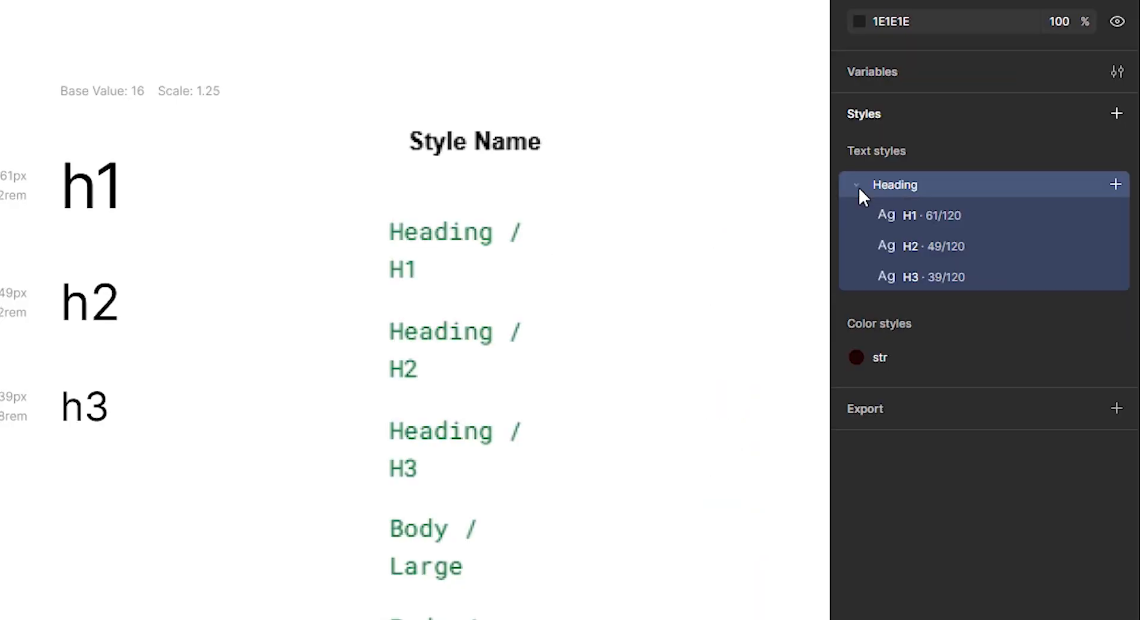
pyautogui.click(857, 186)
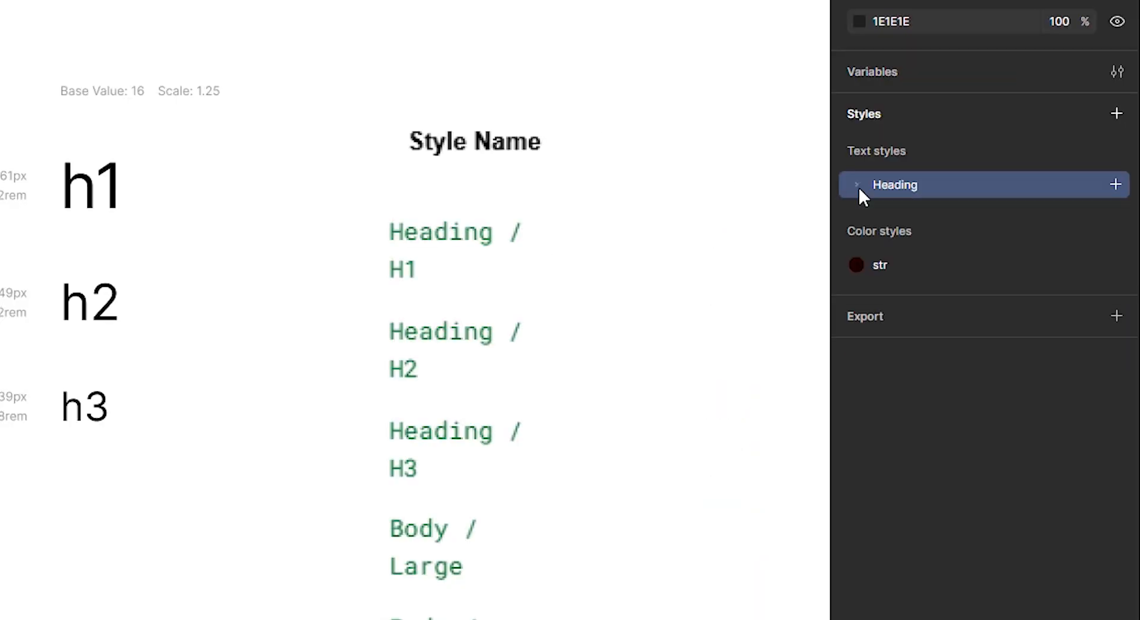
pyautogui.click(857, 186)
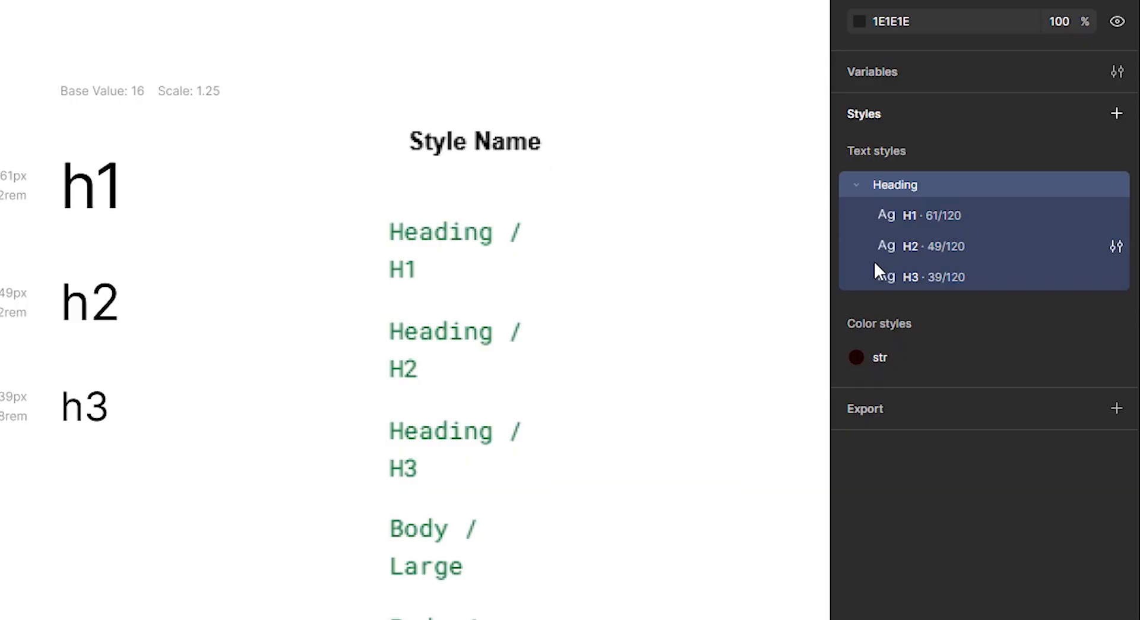
# Duplicate the type scale frame and place the copy beside the heading-Bold label
pyautogui.click(459, 111)
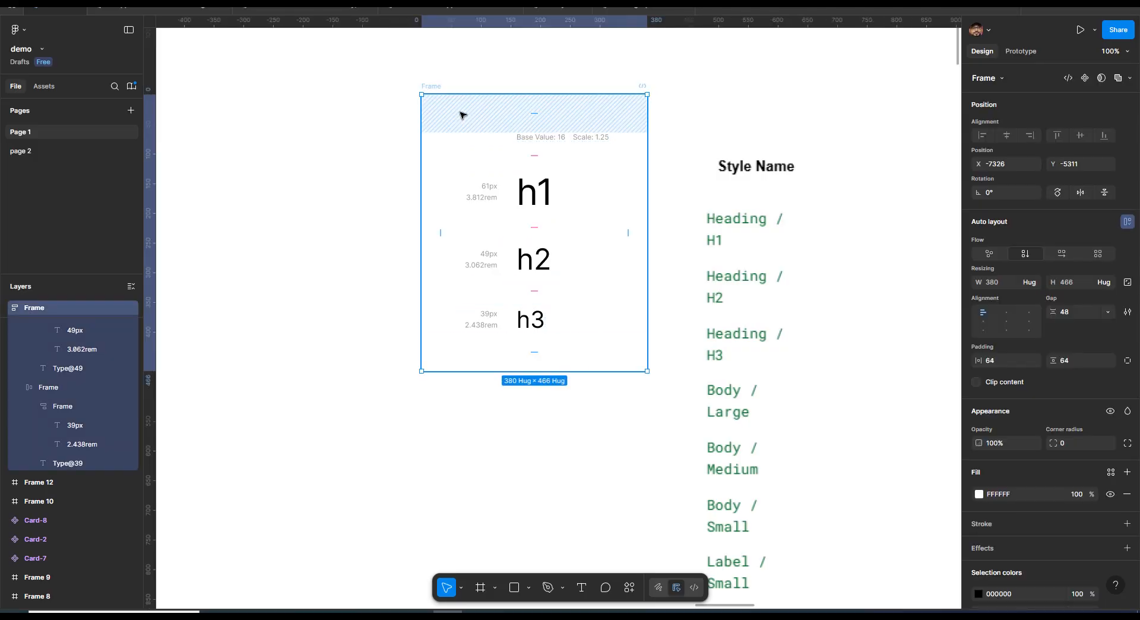
pyautogui.moveTo(460, 112); pyautogui.dragTo(456, 410)
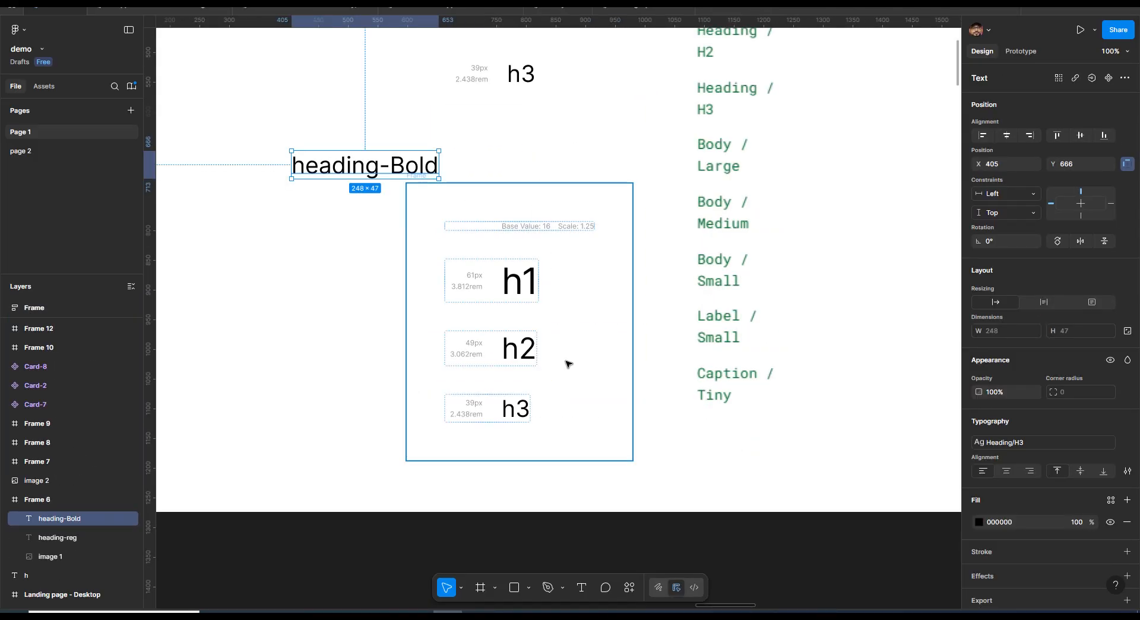
# Detach the copied h1's style, set its weight to Bold, and save it as text style Heading/Bold/h1
pyautogui.click(508, 288)
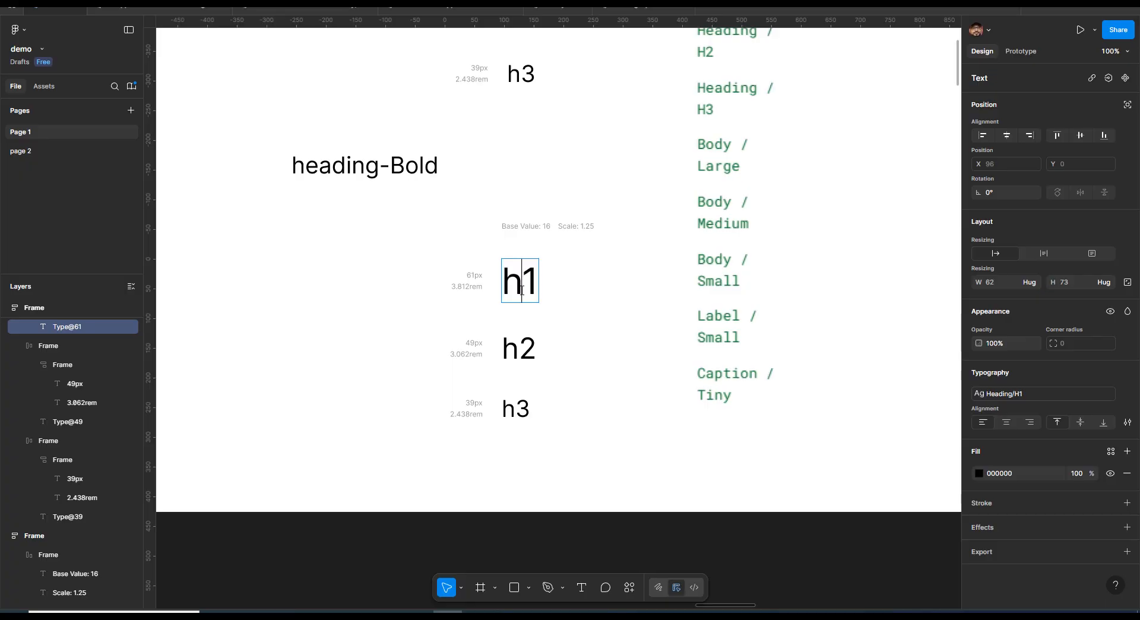
pyautogui.doubleClick(522, 290)
pyautogui.doubleClick(522, 290)
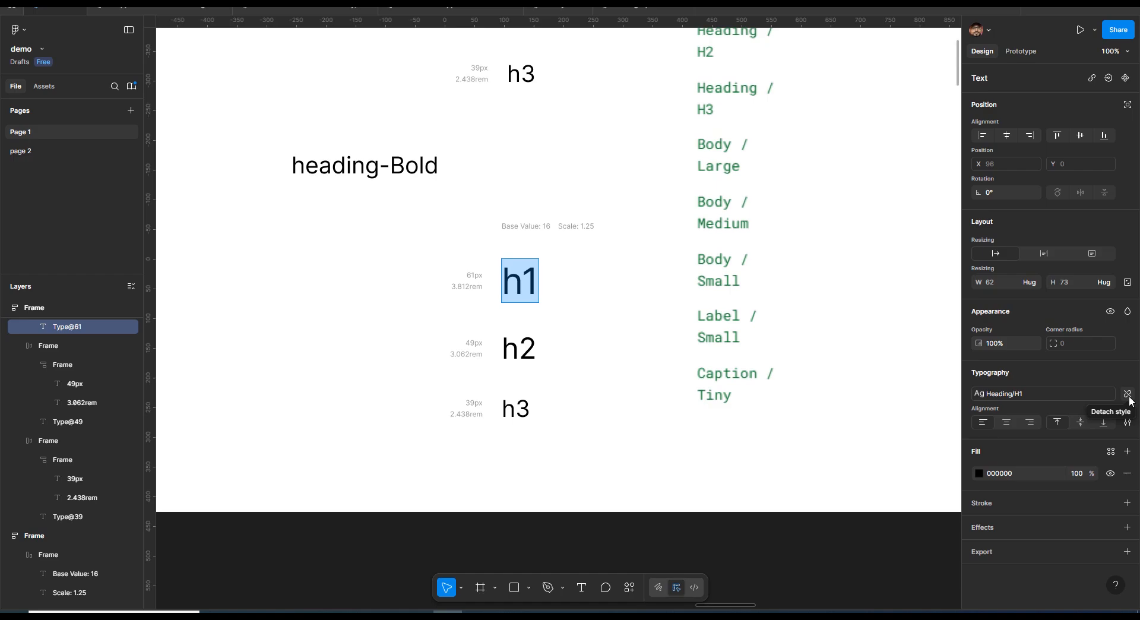
pyautogui.click(1127, 394)
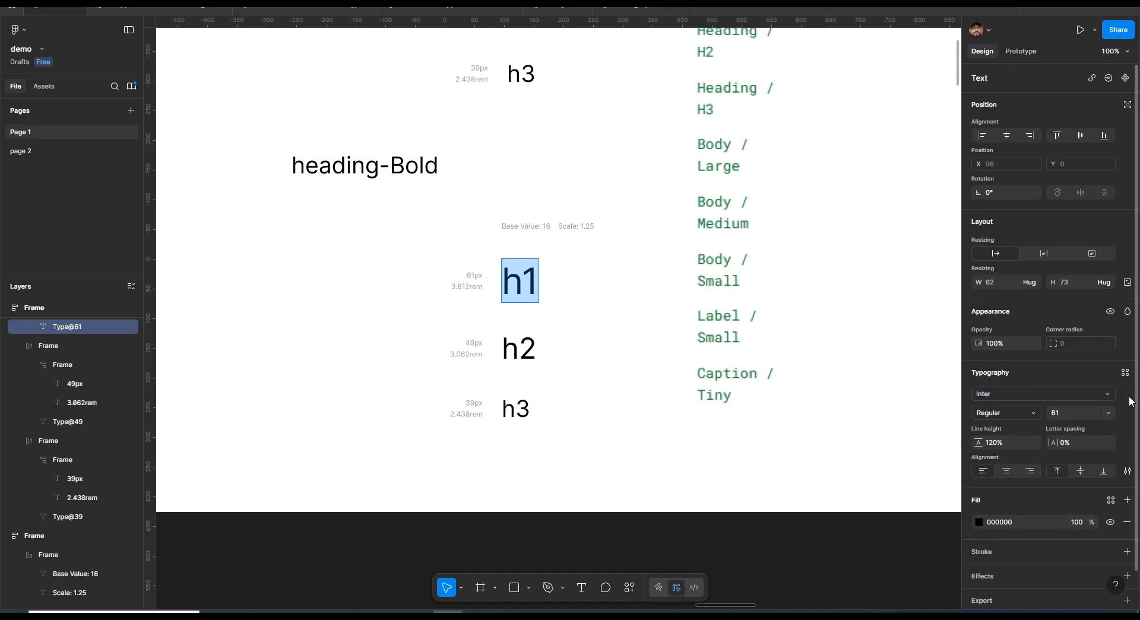
pyautogui.click(1030, 410)
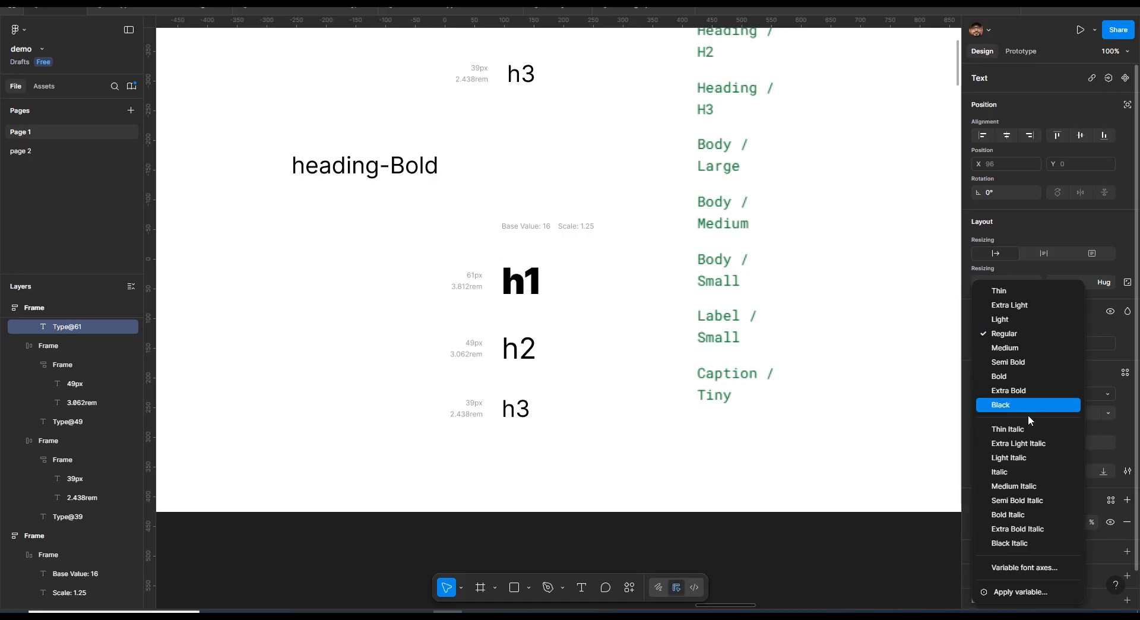
pyautogui.click(1024, 376)
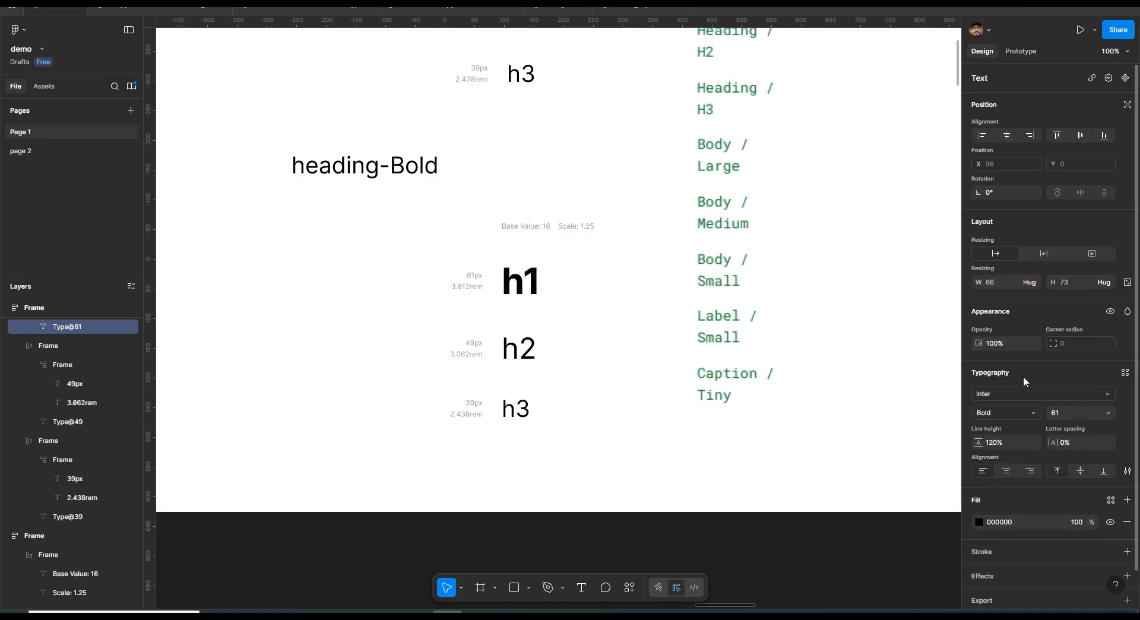
pyautogui.click(1124, 372)
pyautogui.click(949, 373)
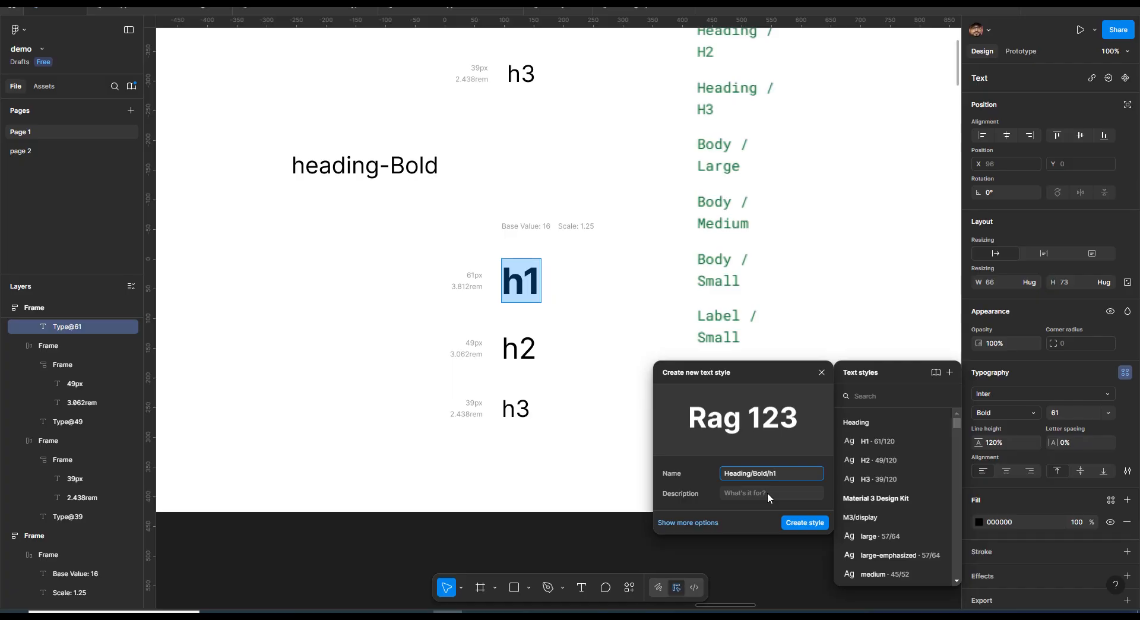
# Detach the copied h2's style, set its weight to Bold, and save it as text style Heading/Bold/h2
pyautogui.click(519, 348)
pyautogui.click(1127, 422)
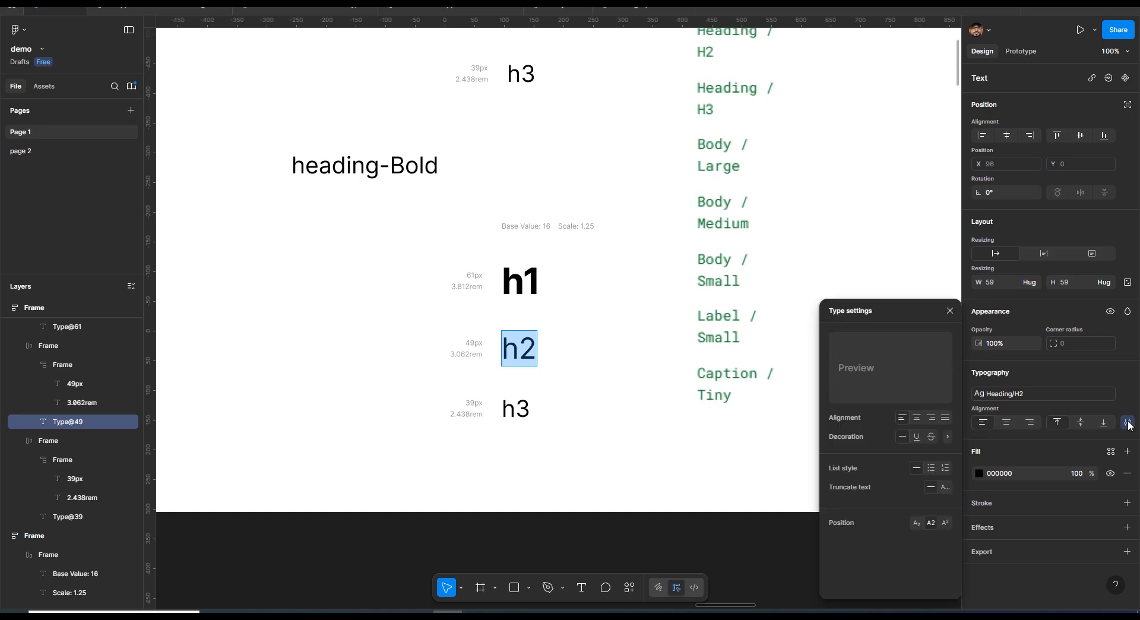
pyautogui.click(1128, 422)
pyautogui.click(1127, 393)
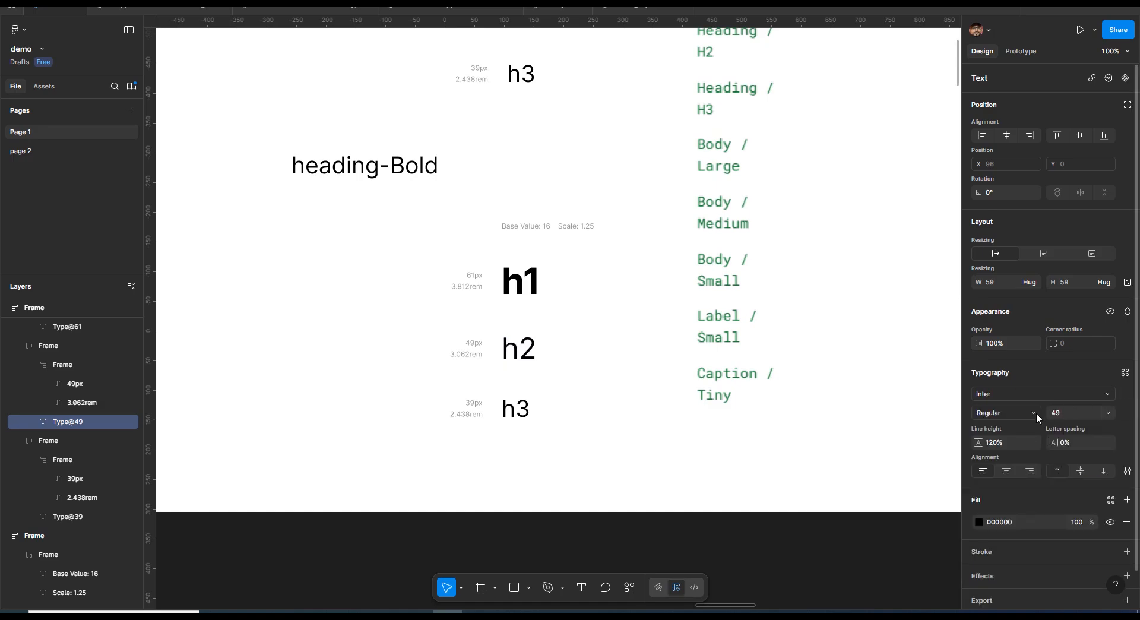
pyautogui.click(1033, 412)
pyautogui.click(1013, 375)
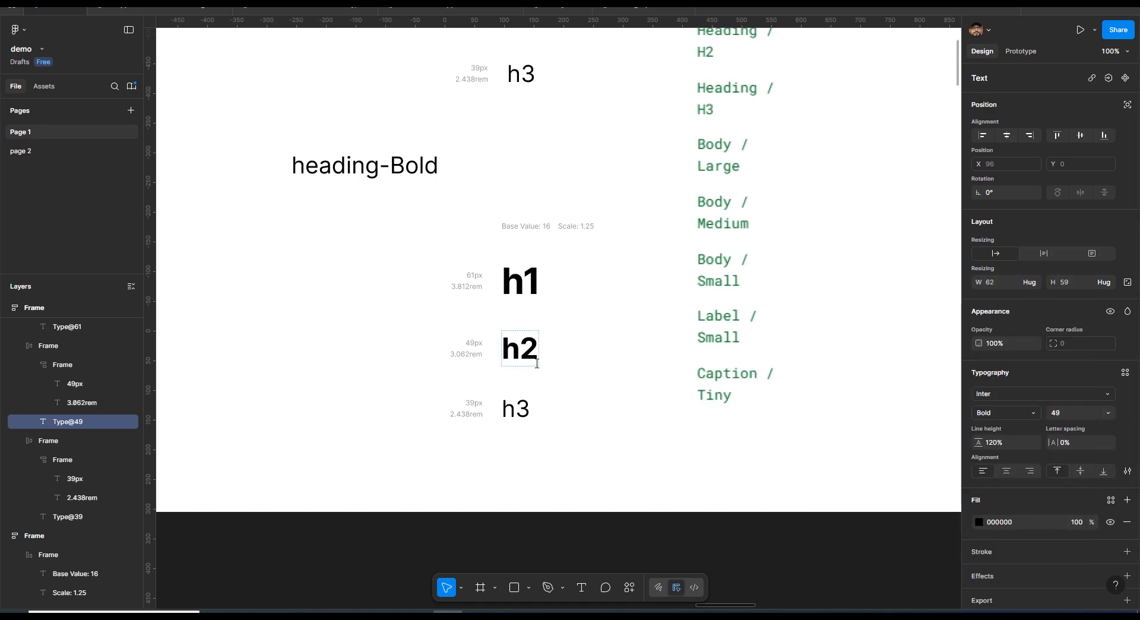
pyautogui.click(1124, 372)
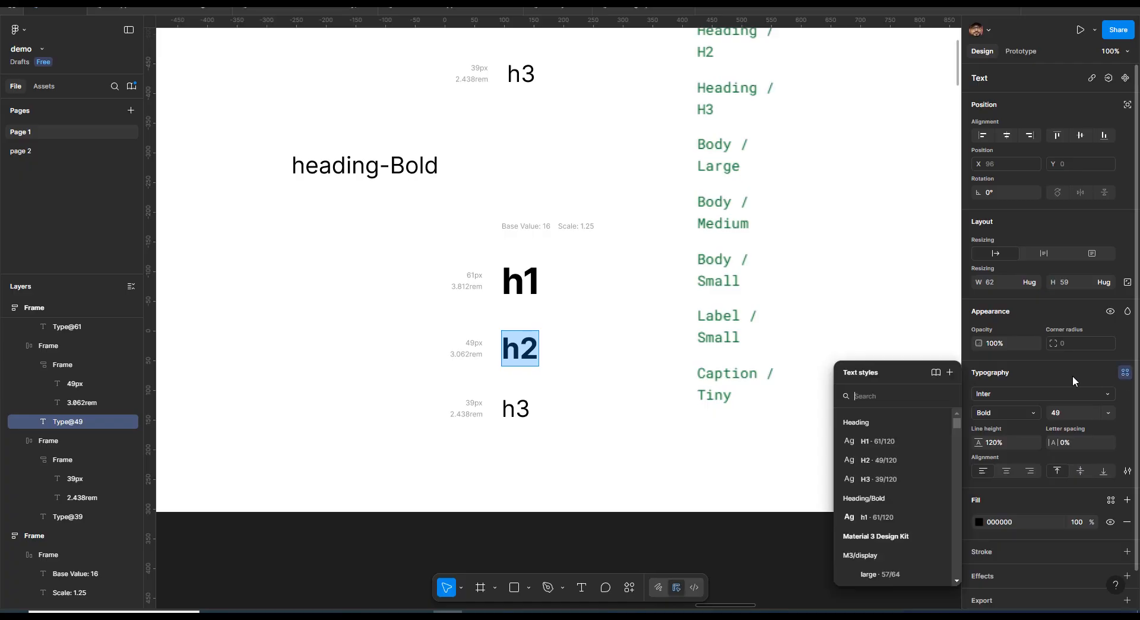
pyautogui.click(949, 372)
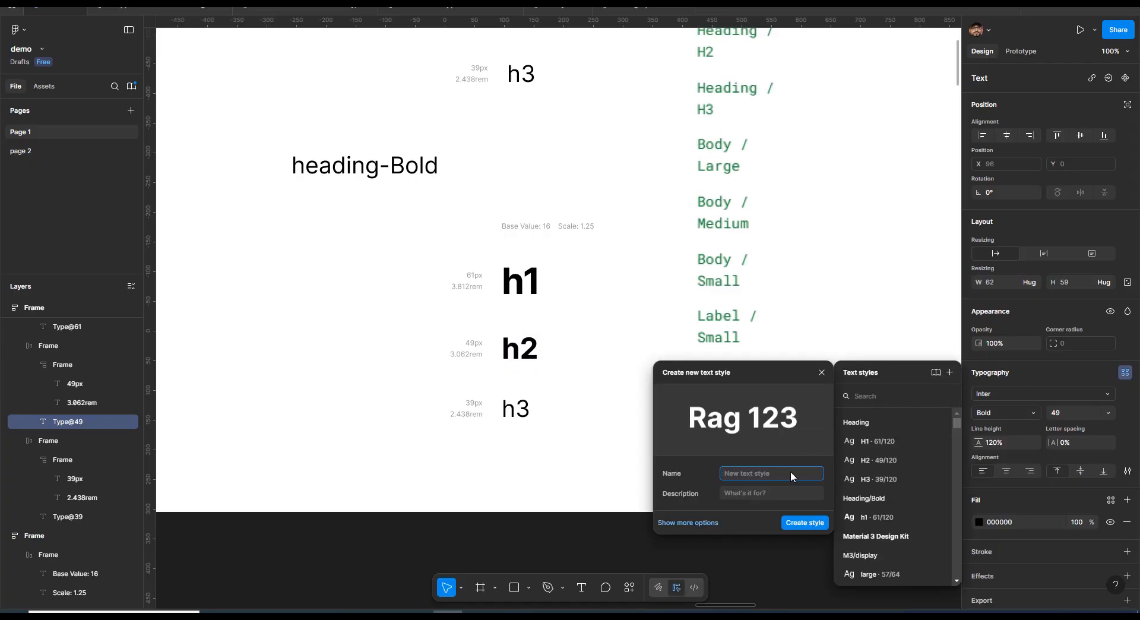
pyautogui.write('Heading/Bold/h1')
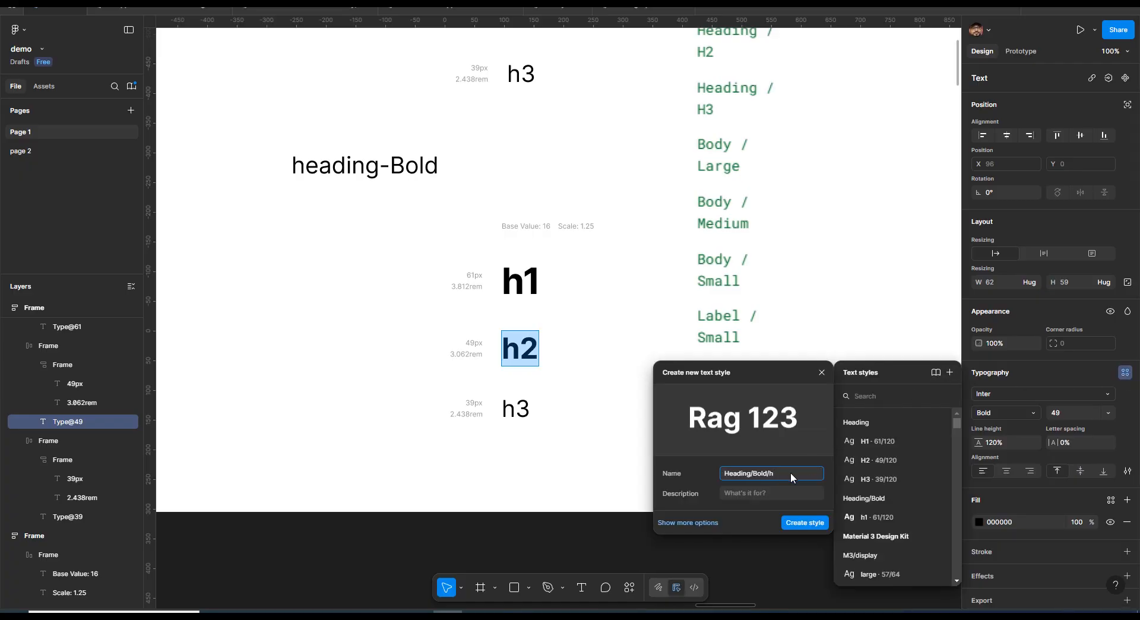
pyautogui.press('Return')
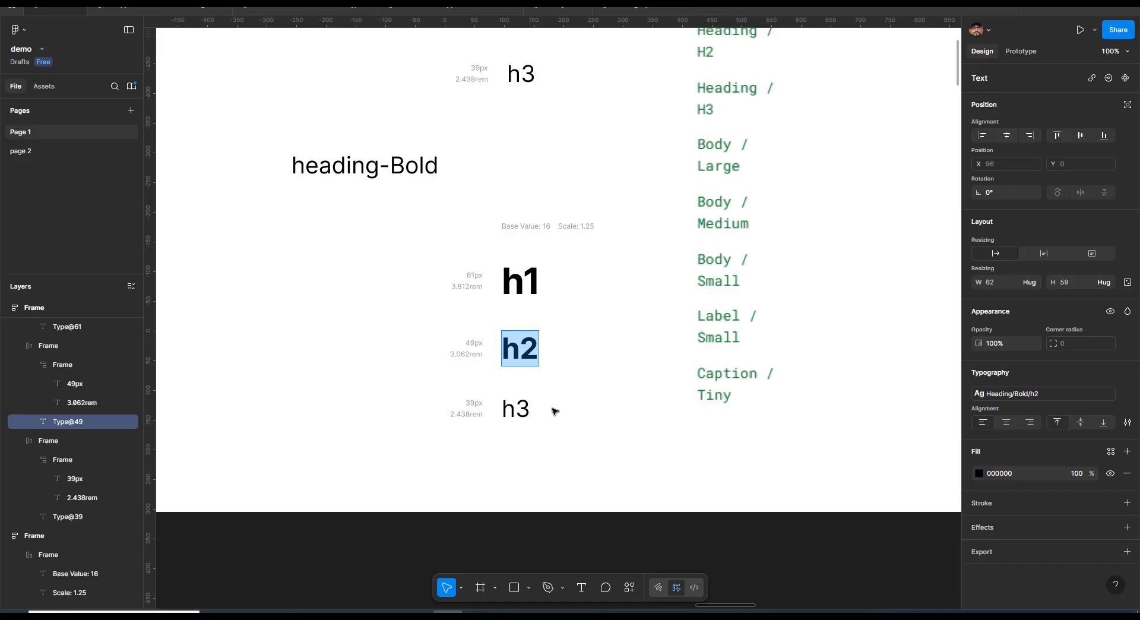
# Expand the Heading and Bold style folders to review the bold heading styles
pyautogui.click(517, 409)
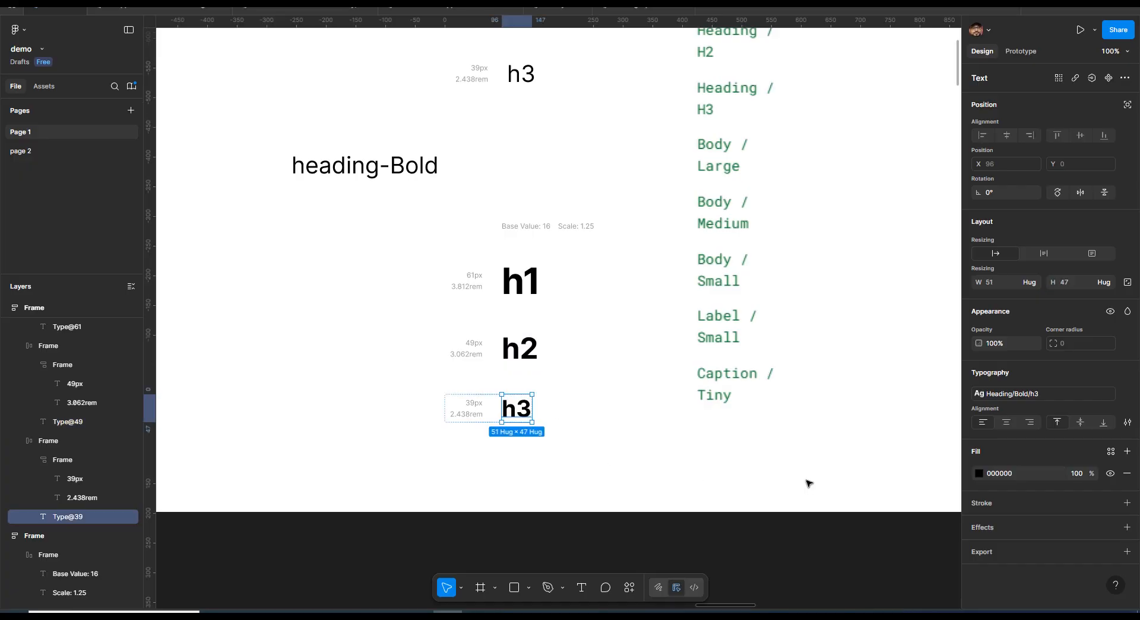
pyautogui.press('-')
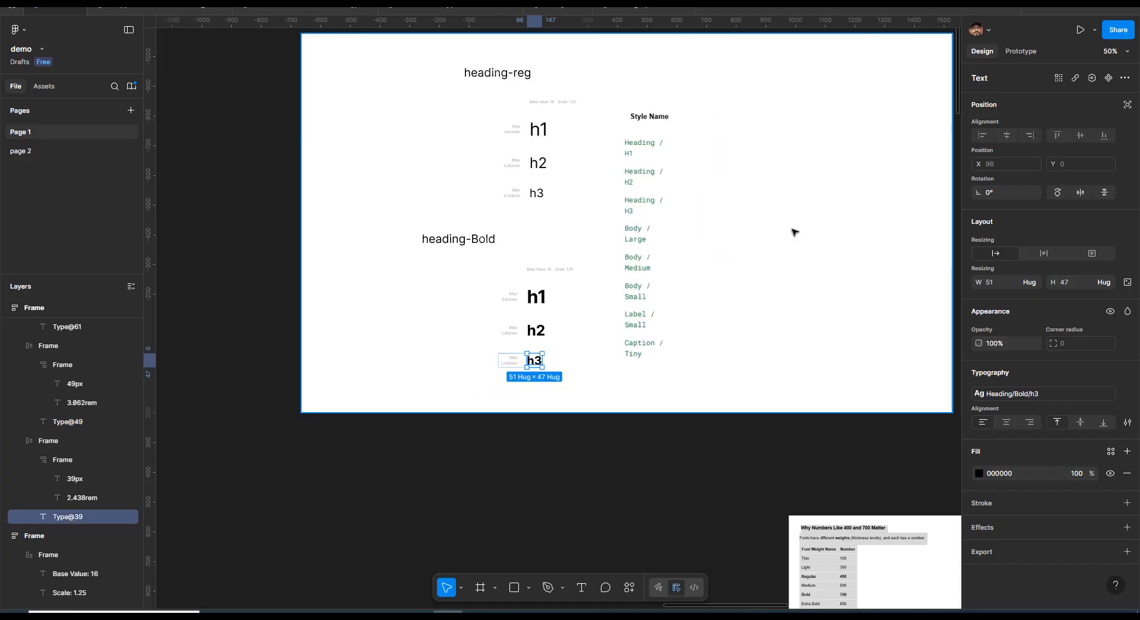
pyautogui.press('+')
pyautogui.moveTo(826, 309); pyautogui.dragTo(770, 353)
pyautogui.moveTo(770, 353); pyautogui.dragTo(767, 359)
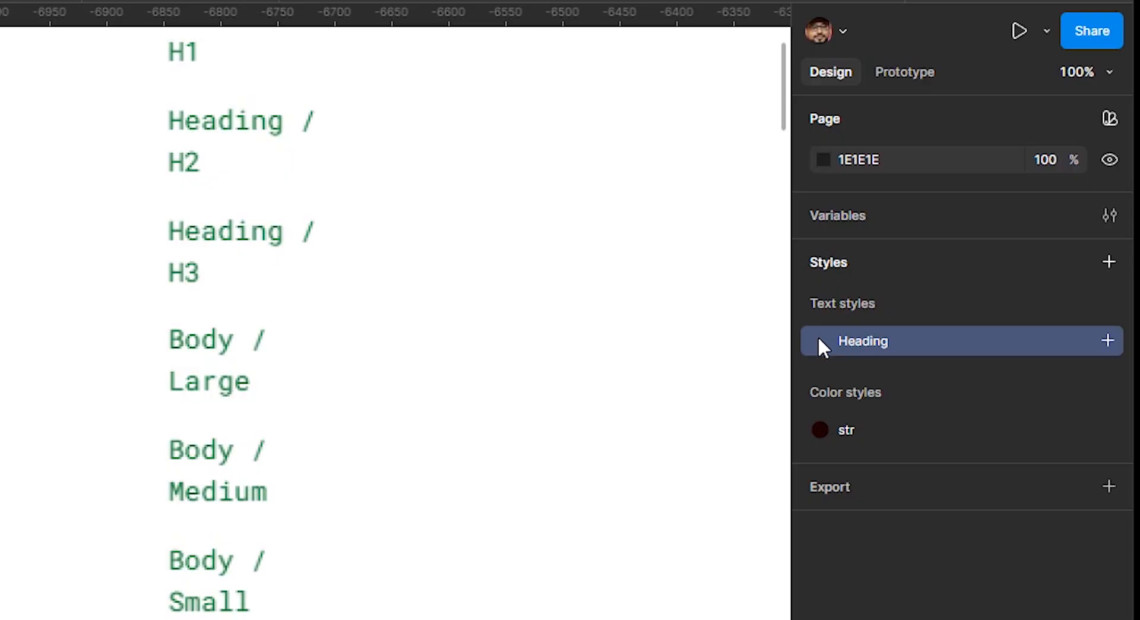
pyautogui.click(820, 342)
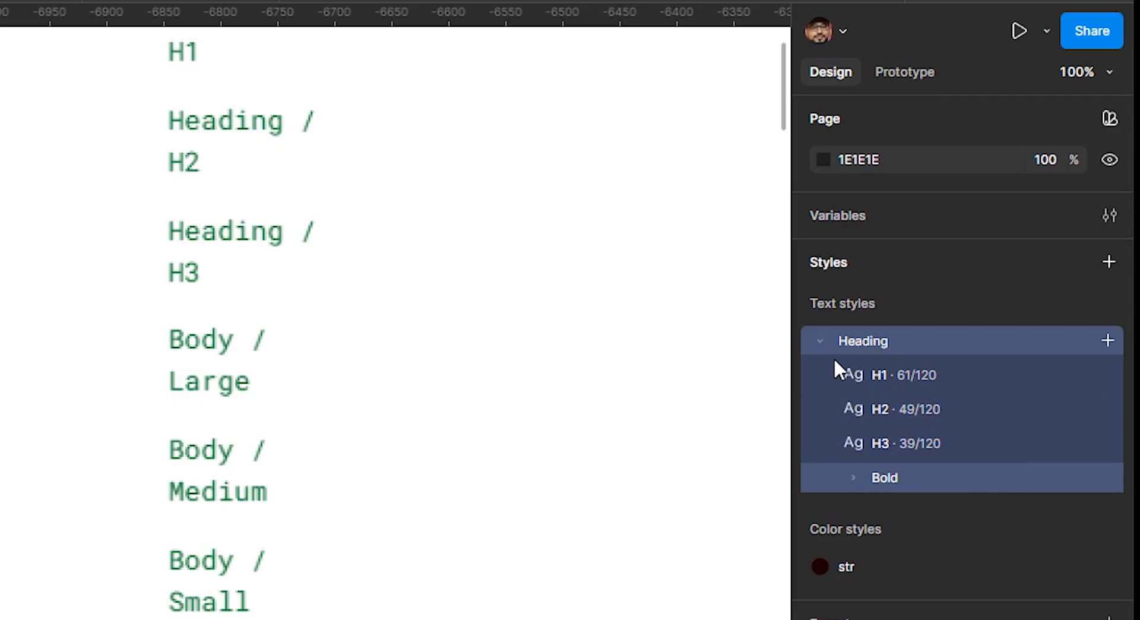
pyautogui.click(852, 478)
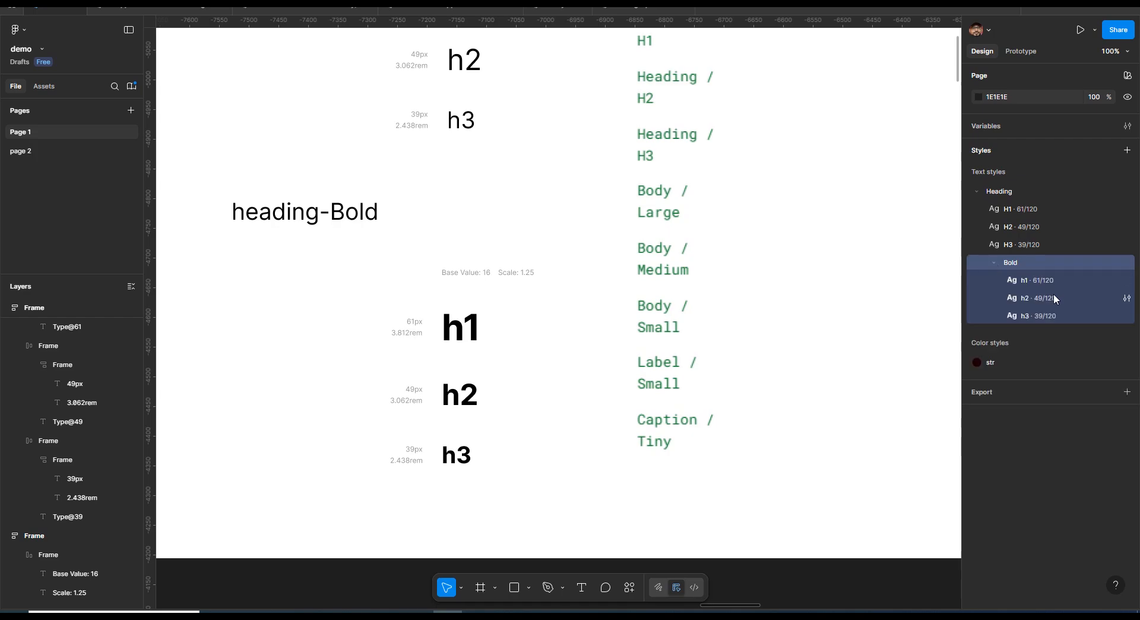
# Delete the duplicated type scale frames and the heading-Bold label from the canvas
pyautogui.hotkey('ctrl', '-')
pyautogui.moveTo(379, 93); pyautogui.dragTo(522, 398)
pyautogui.press('Delete')
pyautogui.hotkey('ctrl', '+')
pyautogui.moveTo(791, 301); pyautogui.dragTo(710, 383)
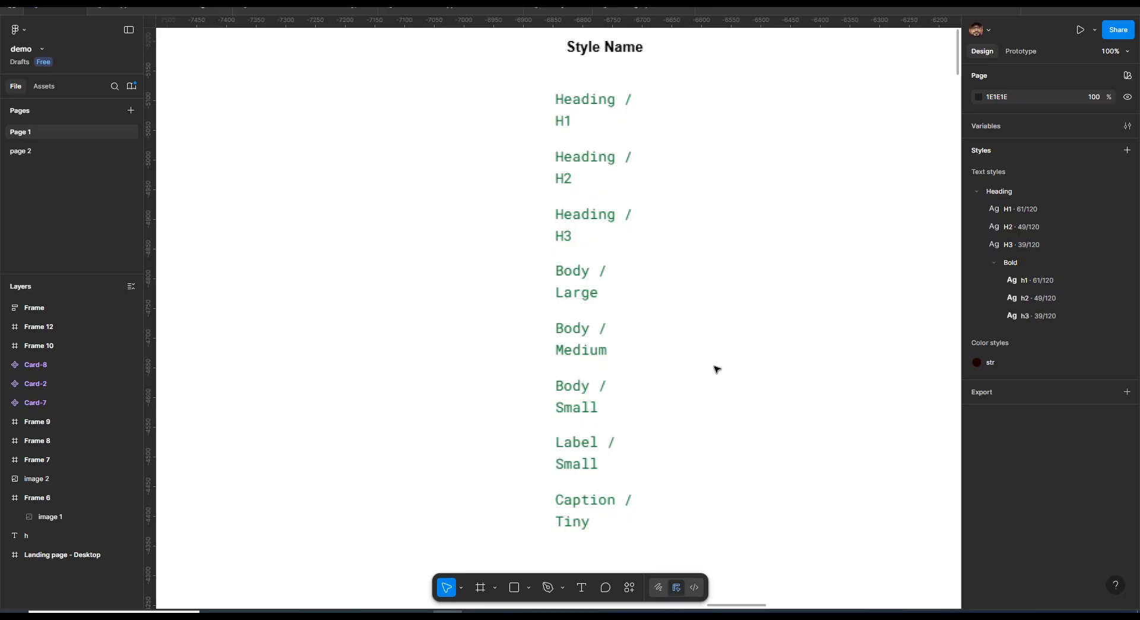
# Launch the StyleList – text and color styles plugin and move its window beside the style names
pyautogui.click(631, 587)
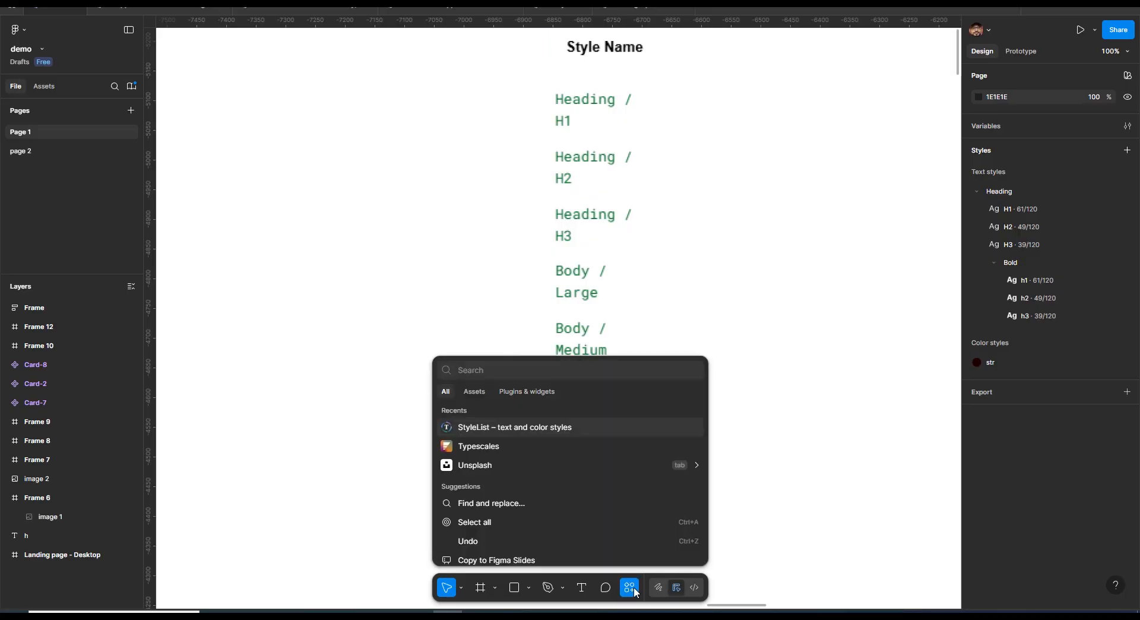
pyautogui.click(526, 392)
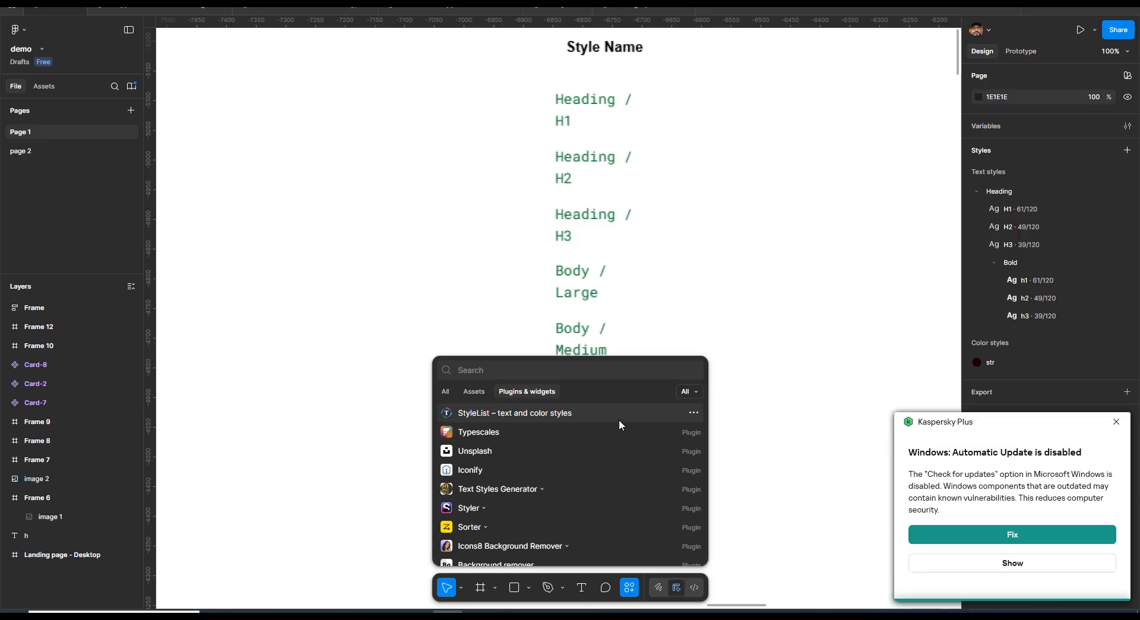
pyautogui.click(532, 412)
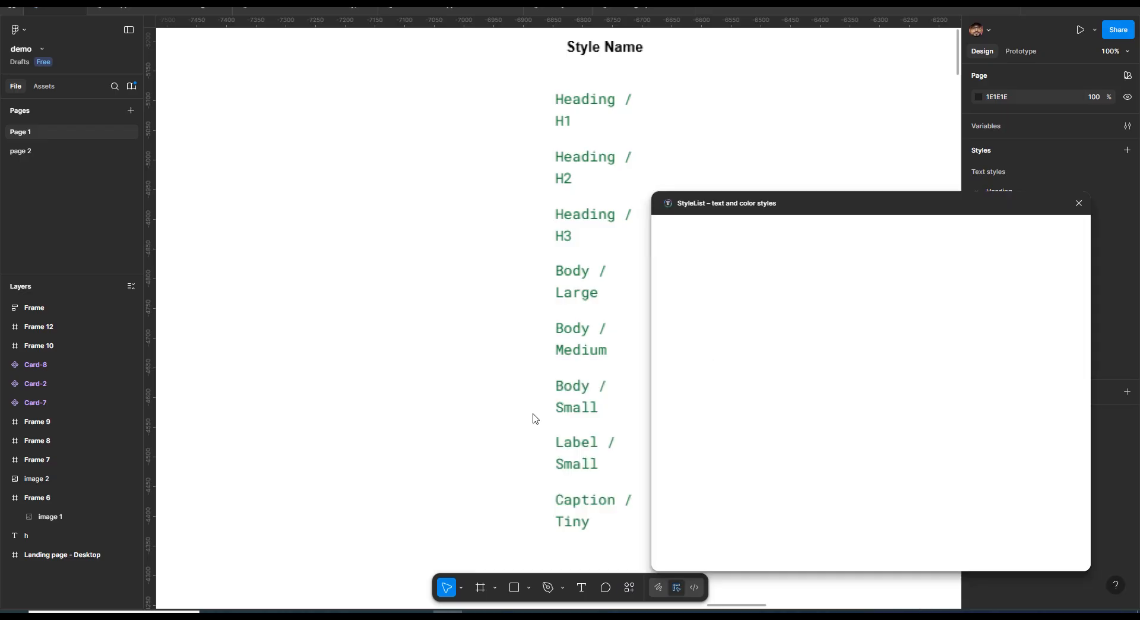
pyautogui.moveTo(902, 219); pyautogui.dragTo(726, 177)
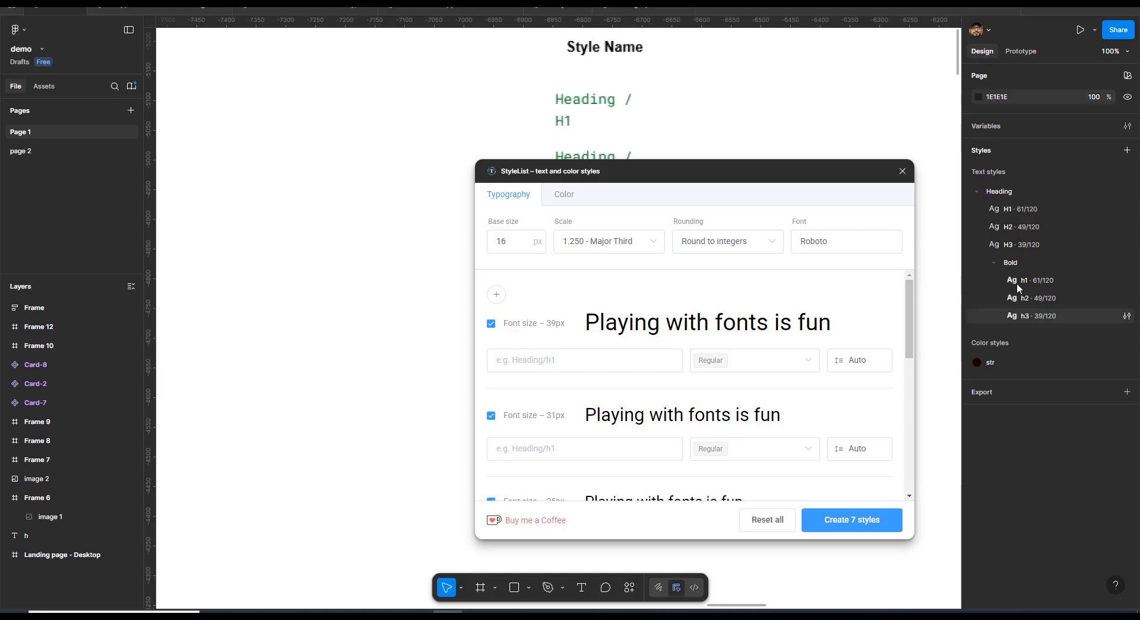
# Delete the Heading text style folder together with its Bold subfolder styles
pyautogui.click(1004, 191)
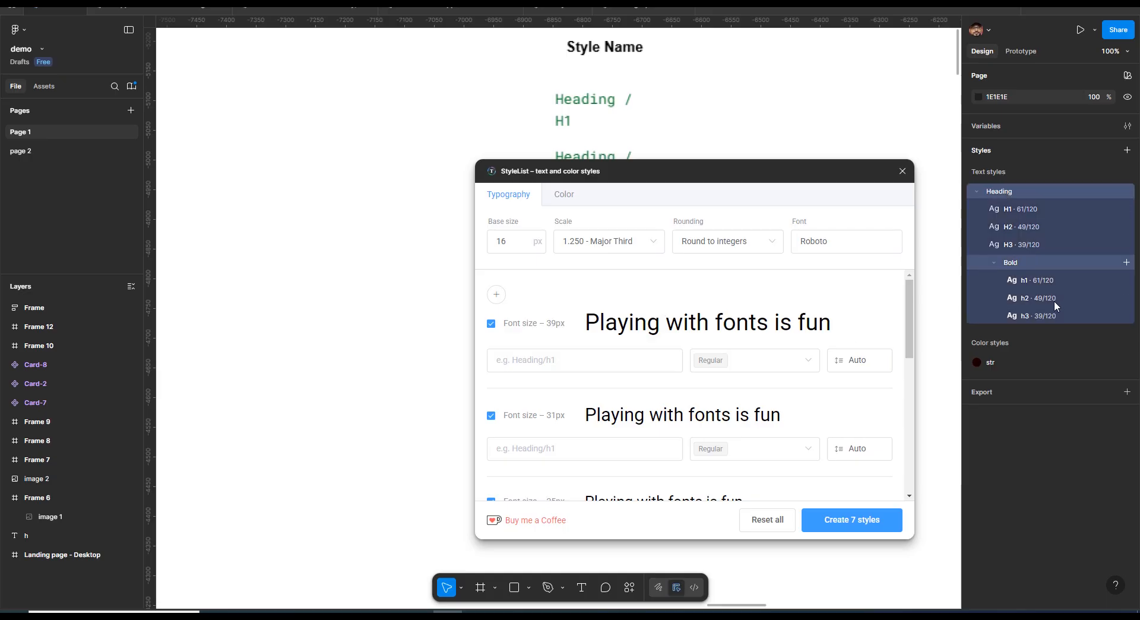
pyautogui.rightClick(1053, 311)
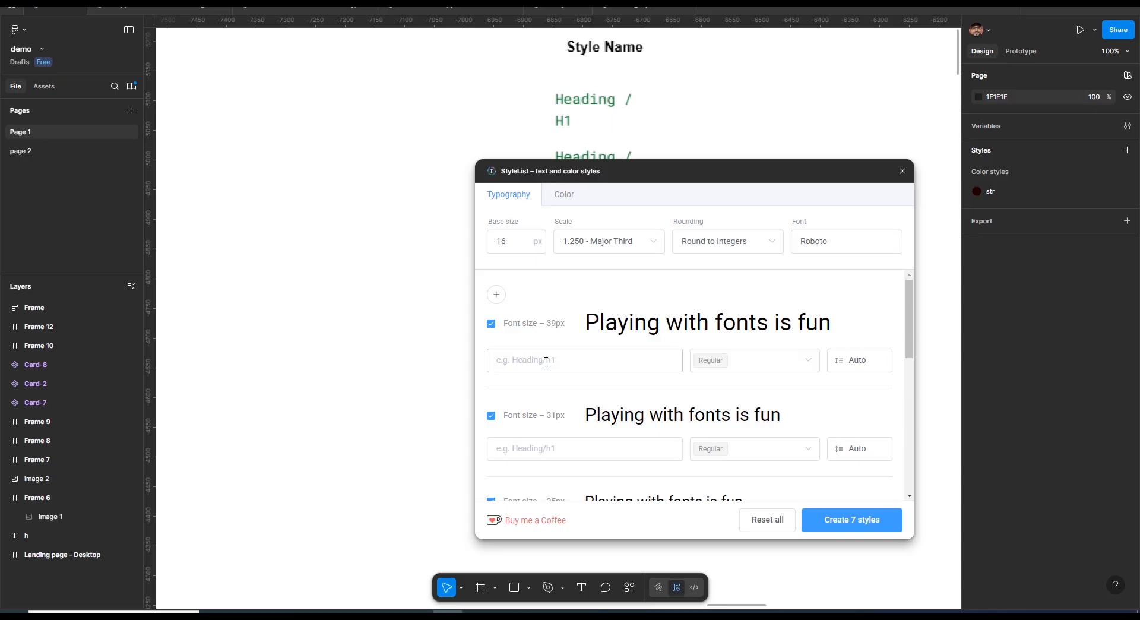
# Examine the plugin's base size, scale, rounding and font options for the type scale
pyautogui.click(544, 361)
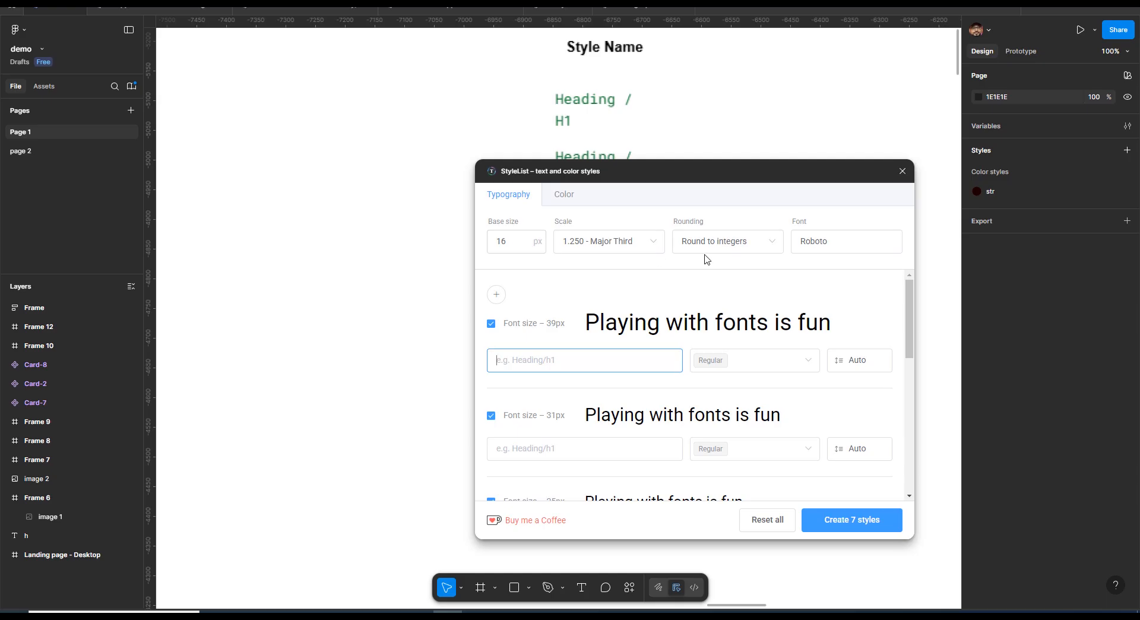
pyautogui.click(647, 242)
pyautogui.click(632, 347)
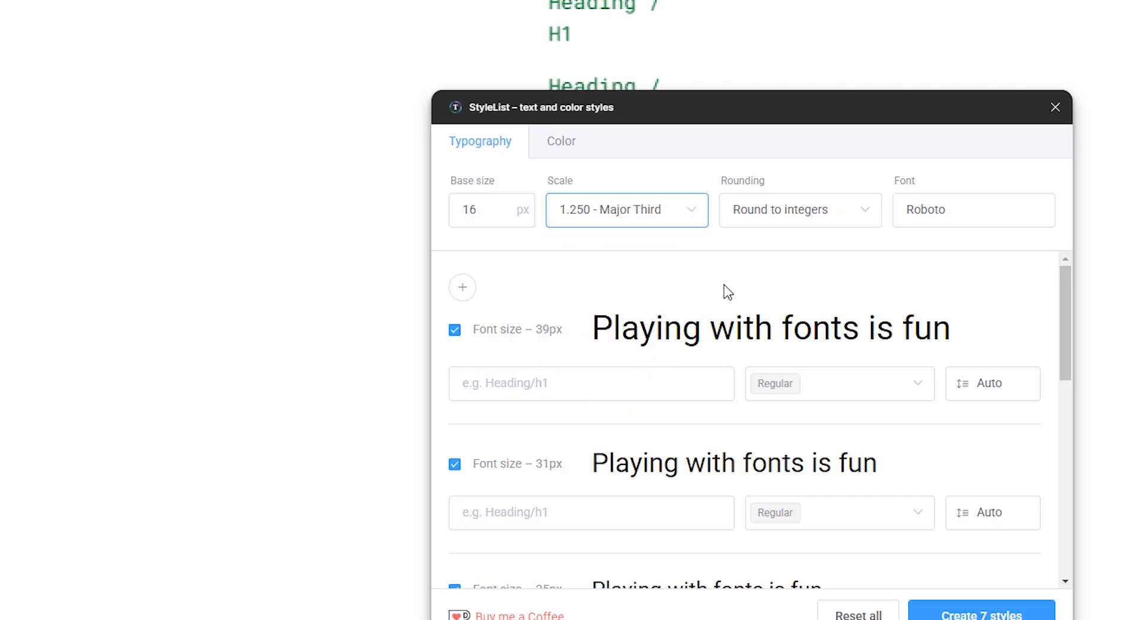
pyautogui.click(804, 219)
pyautogui.click(826, 261)
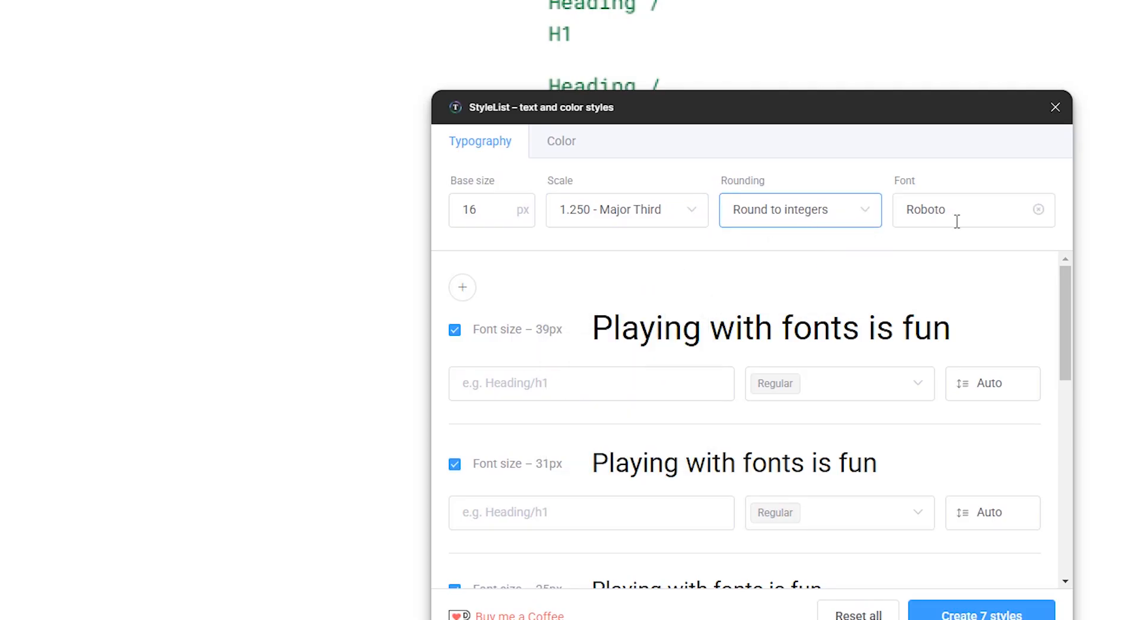
pyautogui.click(964, 213)
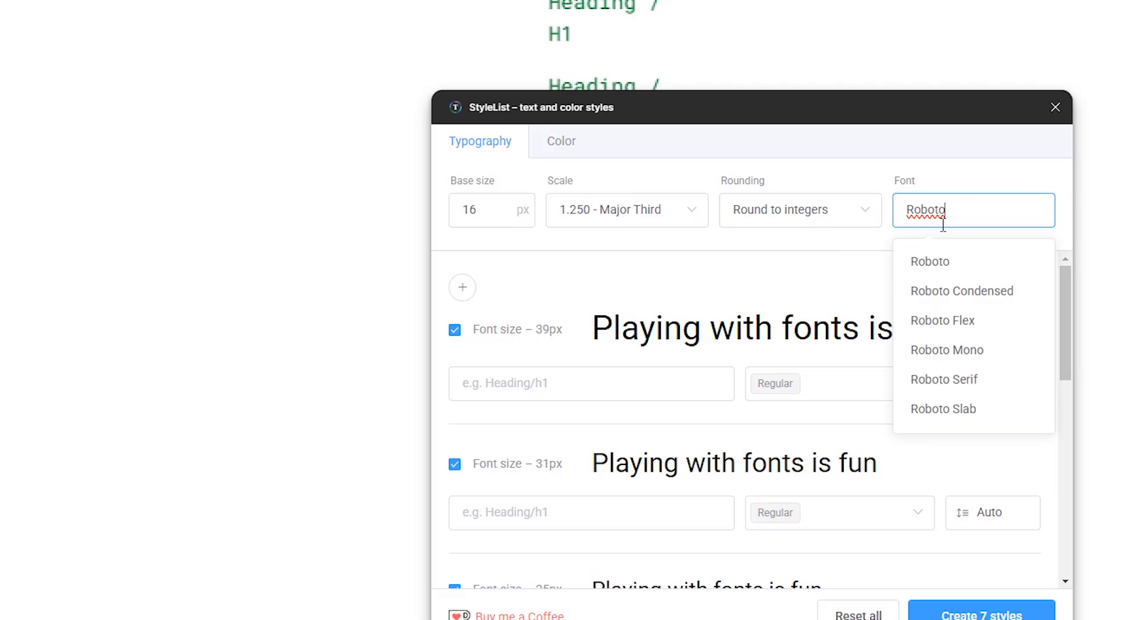
pyautogui.click(829, 278)
# Name the 39px font size style Heading/h1
pyautogui.click(489, 390)
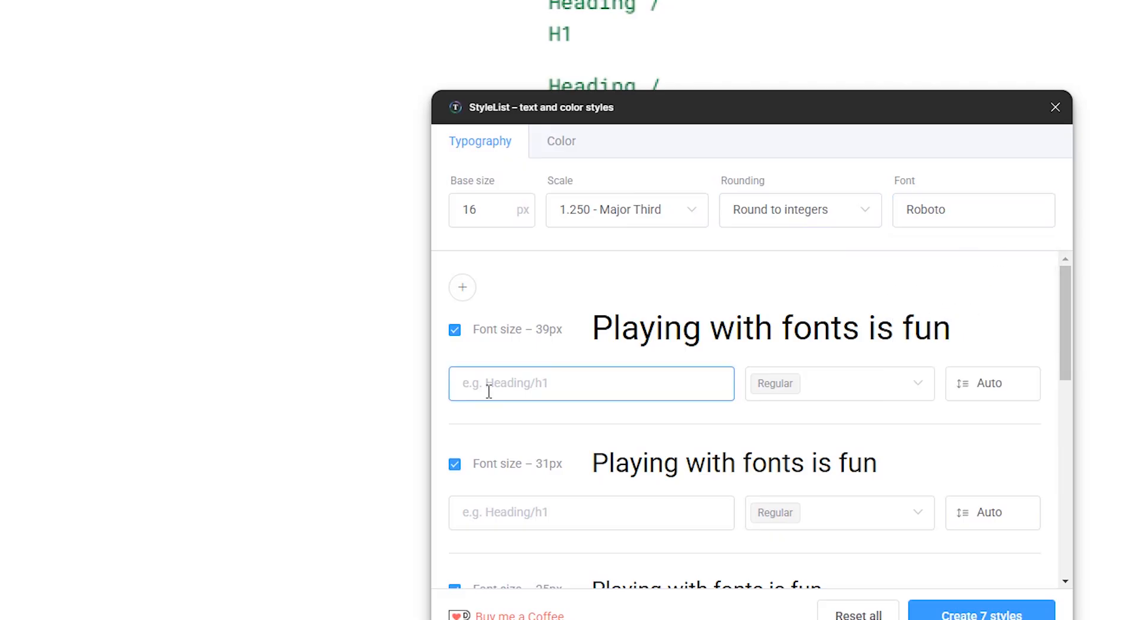
pyautogui.write('Heading/h1')
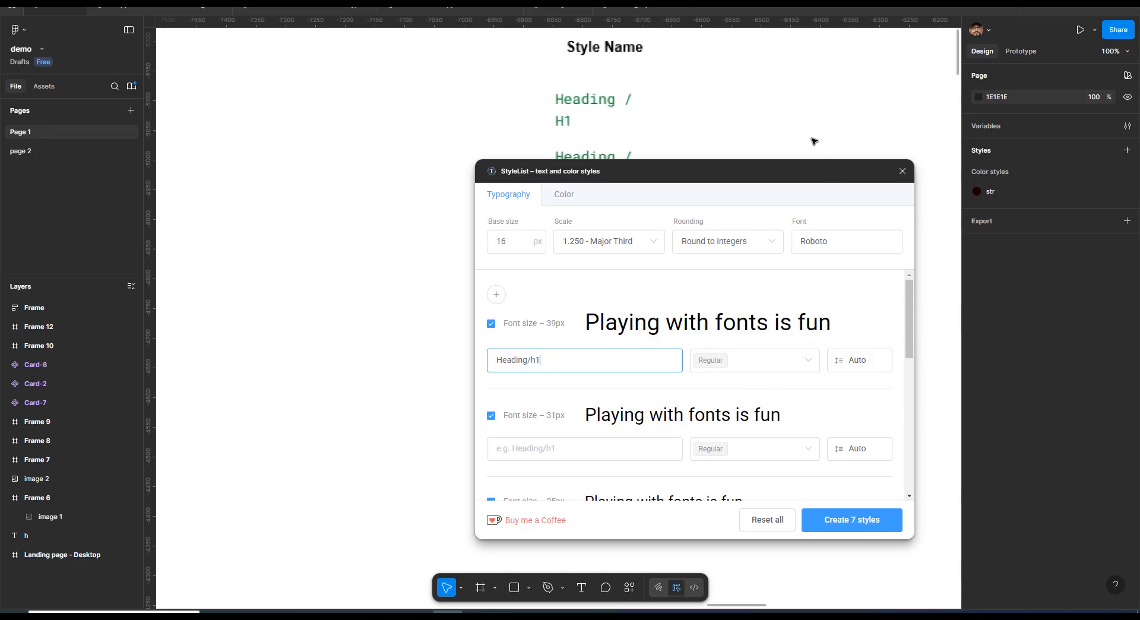
# Add Bold and Medium weights to the Heading/h1 style alongside Regular
pyautogui.moveTo(858, 112); pyautogui.dragTo(684, 90)
pyautogui.moveTo(646, 160); pyautogui.dragTo(617, 156)
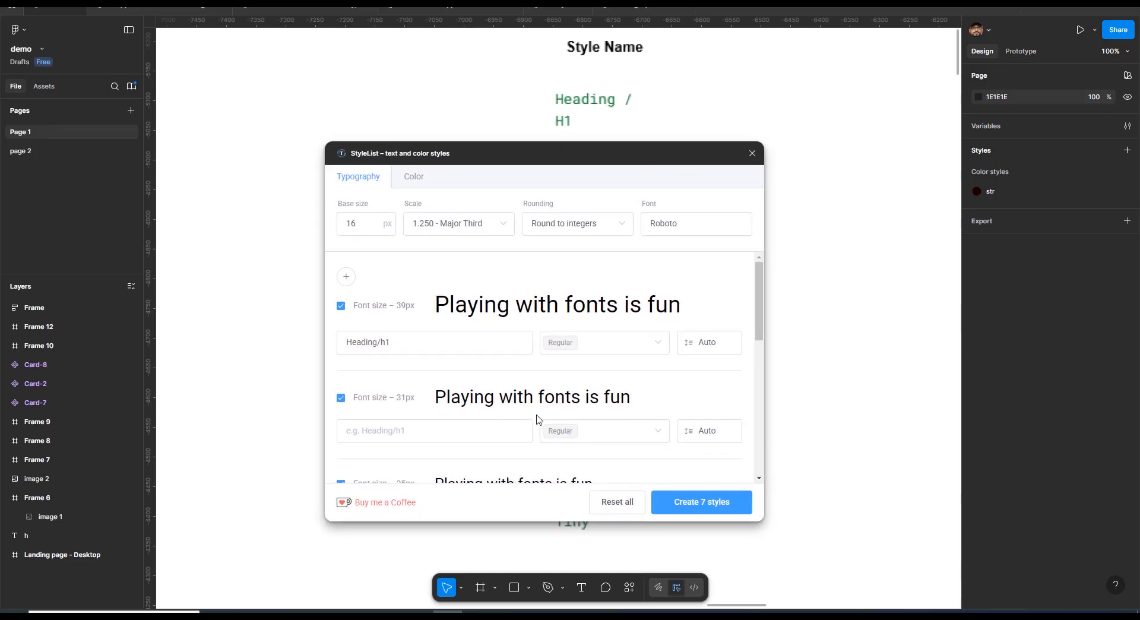
pyautogui.click(598, 349)
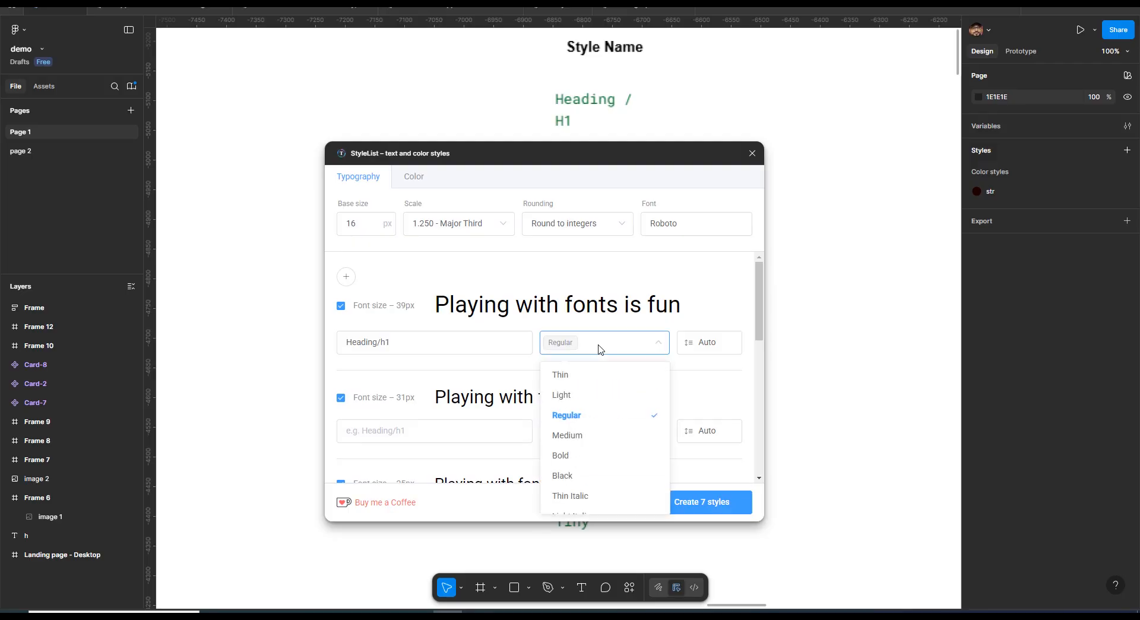
pyautogui.click(576, 457)
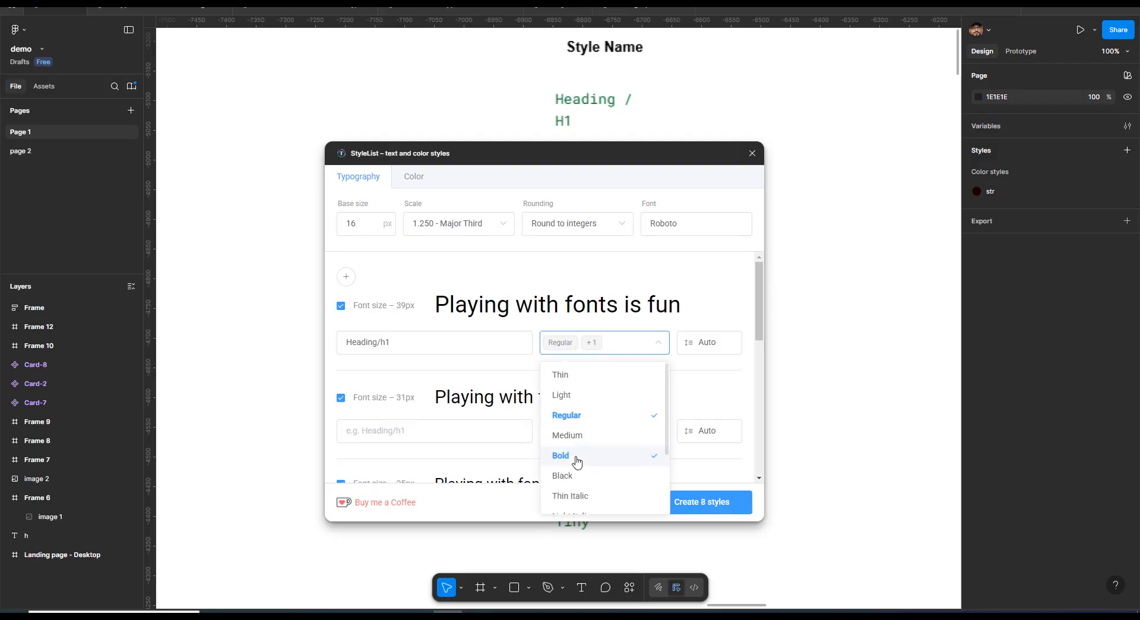
pyautogui.click(578, 437)
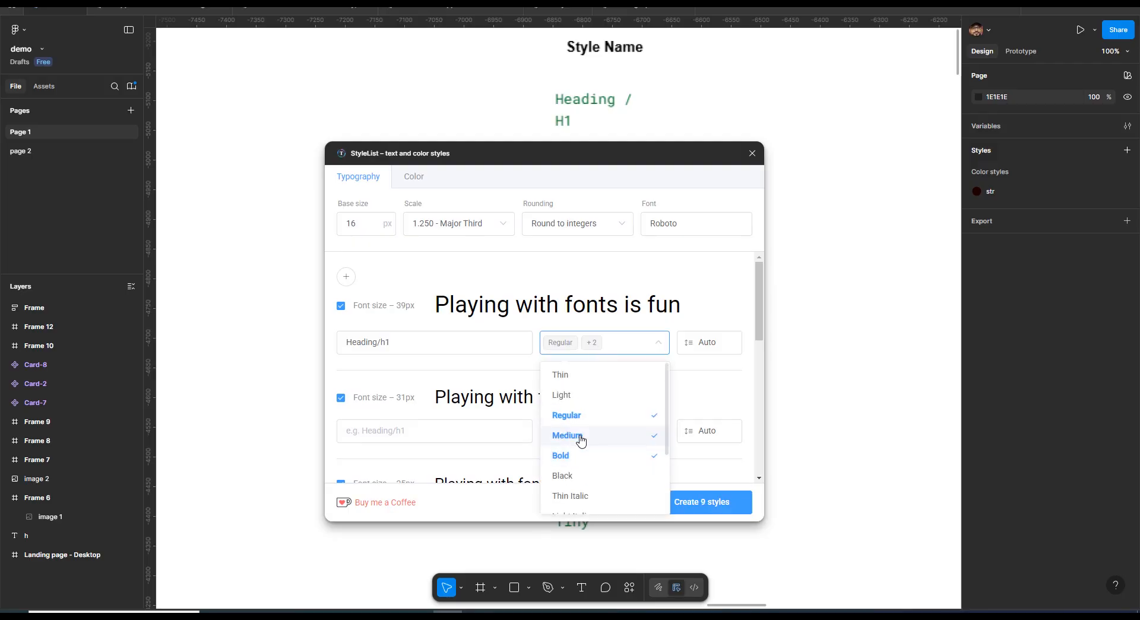
pyautogui.click(694, 311)
# Name the 31px font size style Heading/h2
pyautogui.click(393, 432)
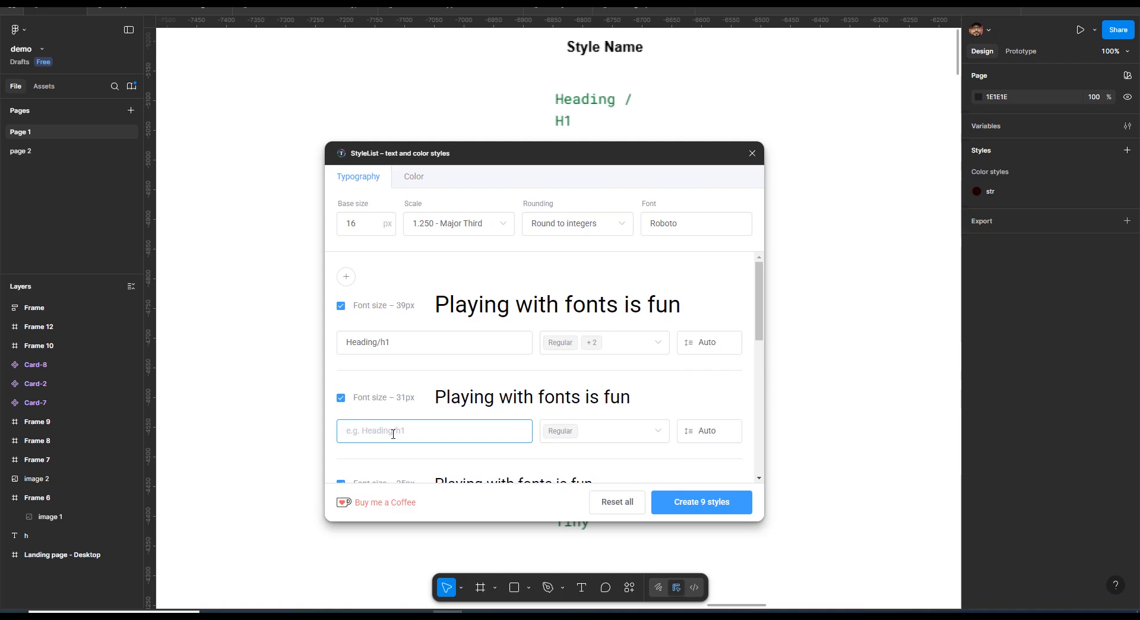
pyautogui.write('geading')
pyautogui.hotkey('ctrl', 'a')
pyautogui.write('heading/h2')
# Add Medium and Bold weights to the Heading/h2 style
pyautogui.click(606, 432)
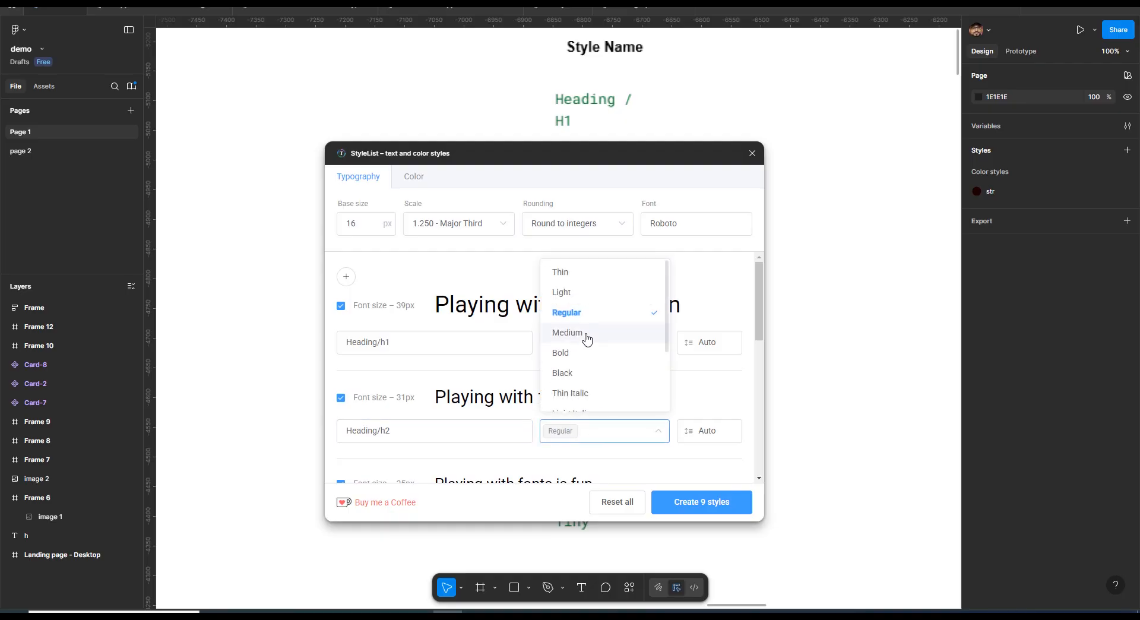
pyautogui.click(585, 334)
pyautogui.click(623, 437)
pyautogui.click(623, 436)
pyautogui.click(580, 354)
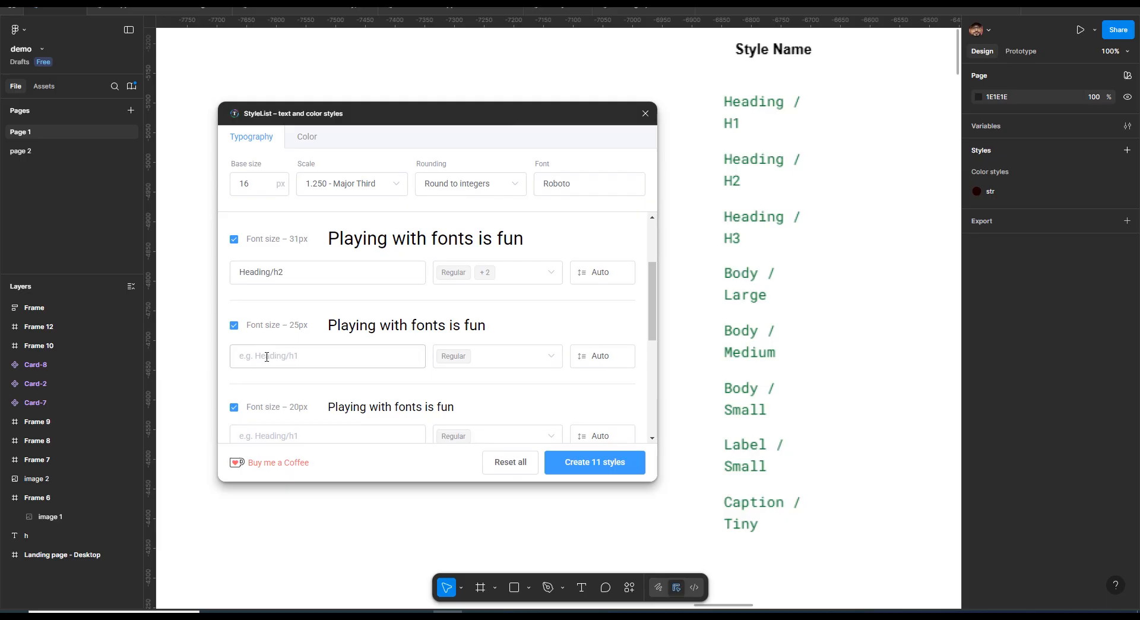
# Name the 25px style Heading/h3 with Medium and Bold weights, and try a 150 line height on Heading/h2
pyautogui.click(300, 360)
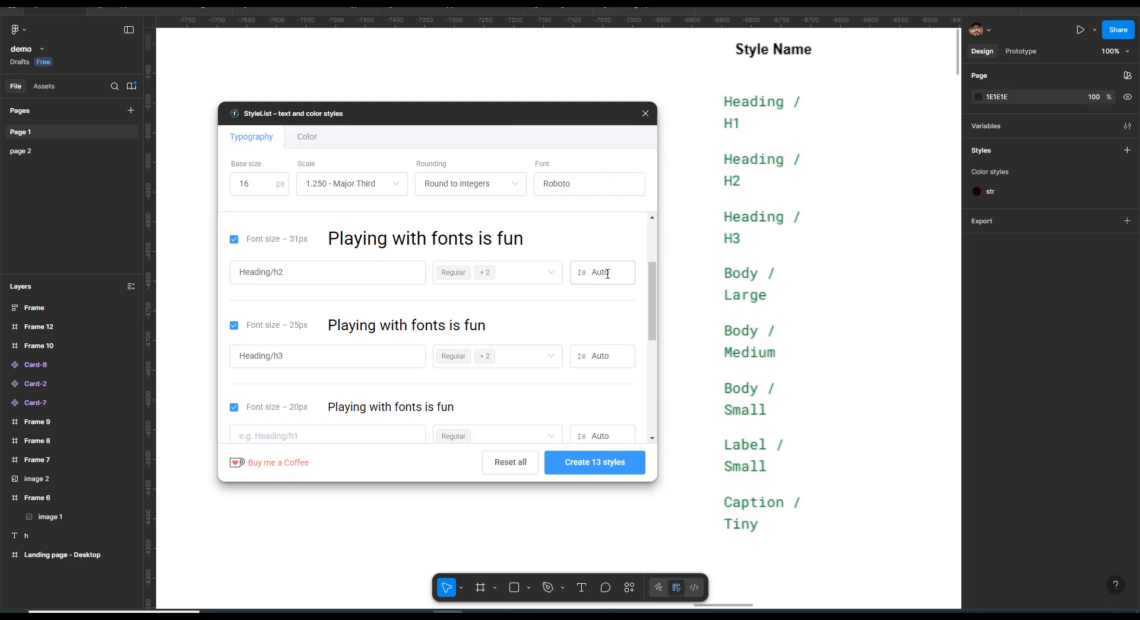
pyautogui.click(606, 274)
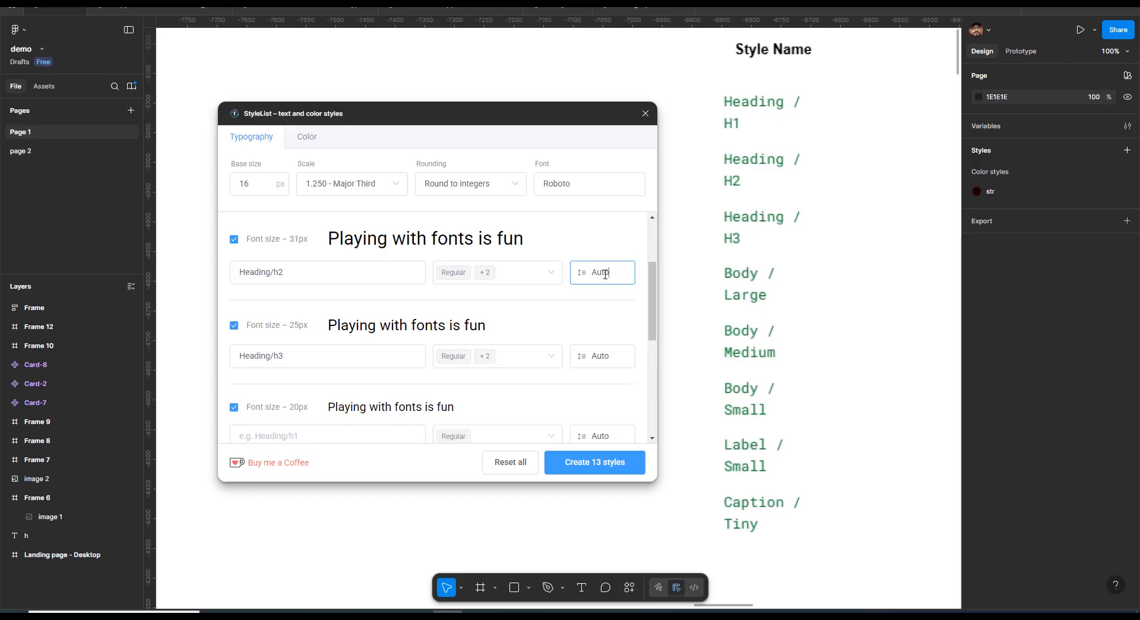
pyautogui.moveTo(610, 272)
pyautogui.mouseDown()
pyautogui.moveTo(587, 279)
pyautogui.moveTo(622, 269)
pyautogui.mouseUp()
pyautogui.write('150auto')
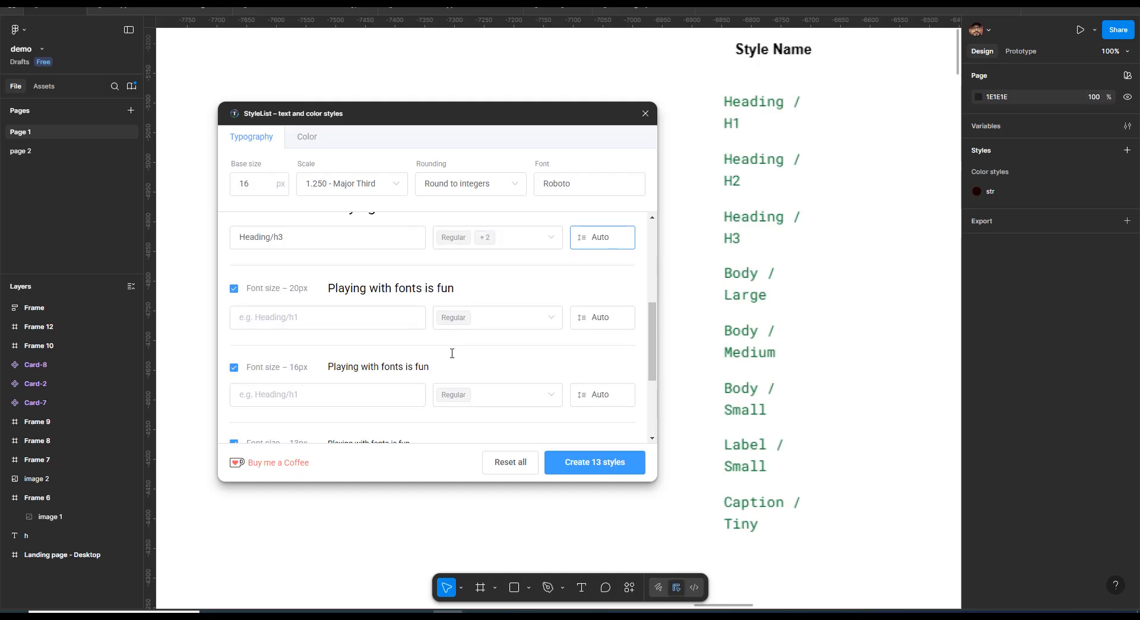
# Name the 20px font size style Body/L and add a Bold weight
pyautogui.scroll(1, 300, 362)
pyautogui.scroll(-1, 305, 378)
pyautogui.click(306, 324)
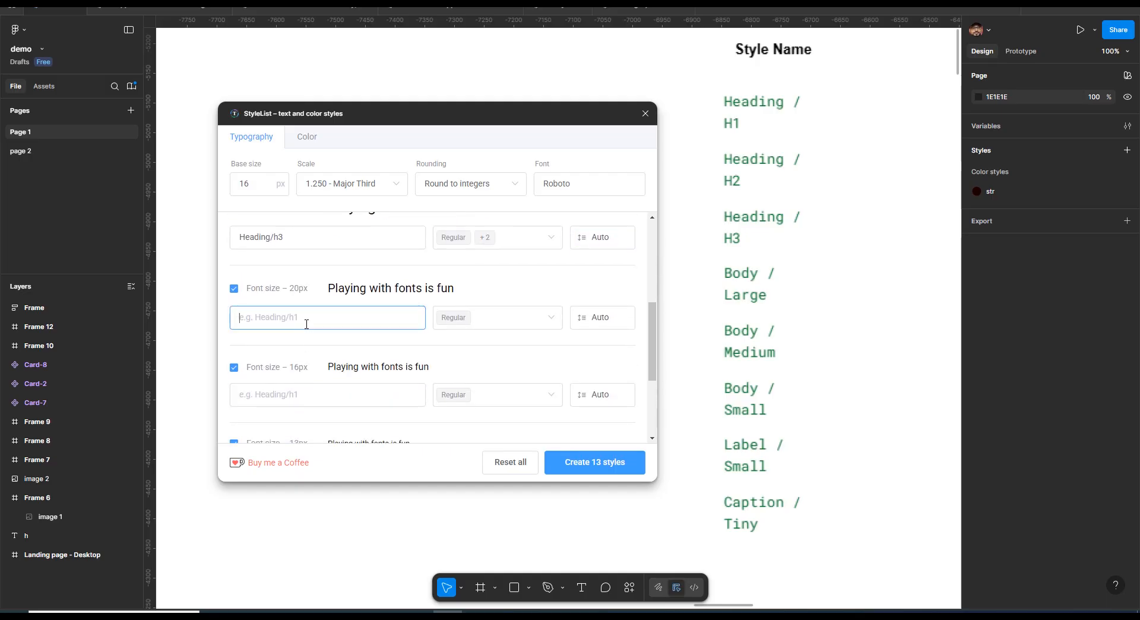
pyautogui.write('Body/l')
pyautogui.press('BackSpace')
pyautogui.click(509, 326)
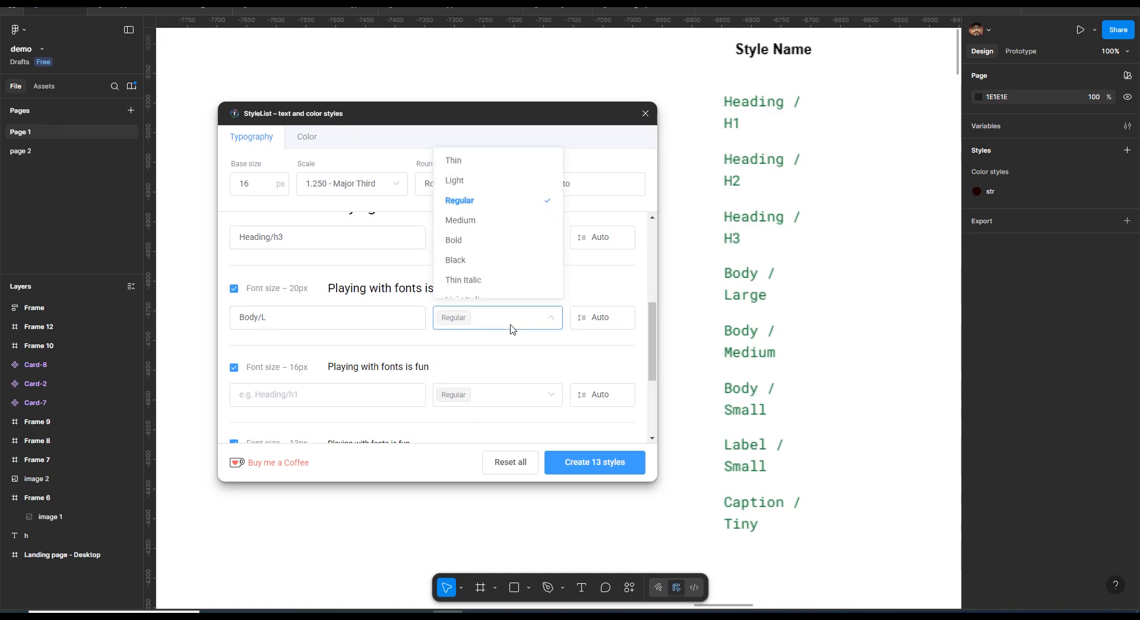
pyautogui.click(470, 241)
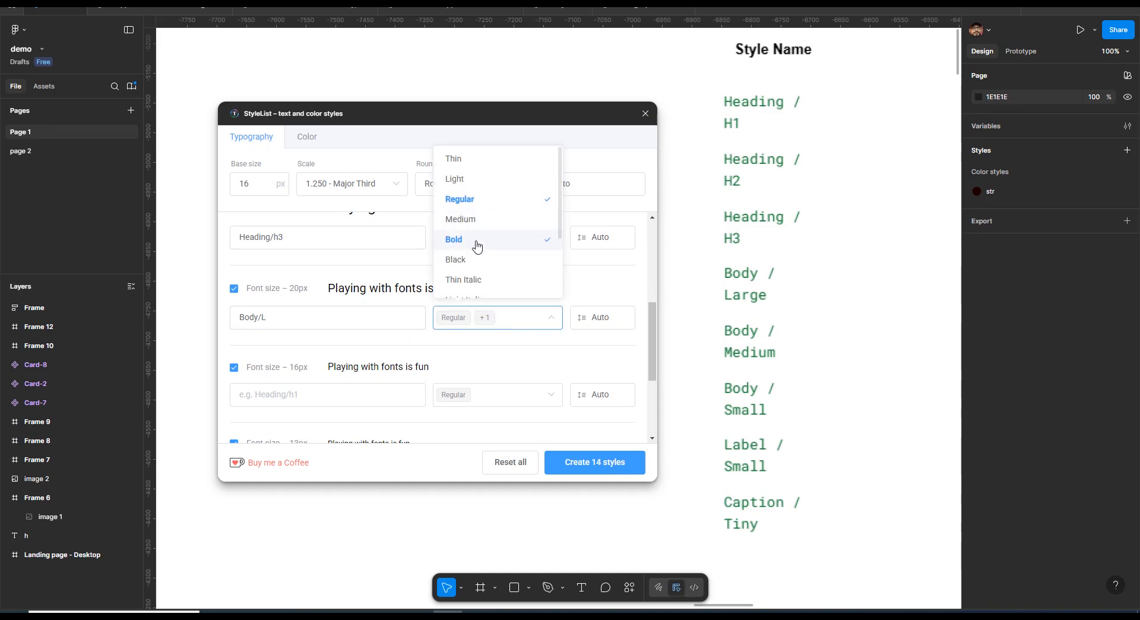
# Name the 16px font size style Body/M
pyautogui.doubleClick(257, 318)
pyautogui.hotkey('ctrl', 'c')
pyautogui.click(341, 394)
pyautogui.hotkey('ctrl', 'v')
pyautogui.write('2')
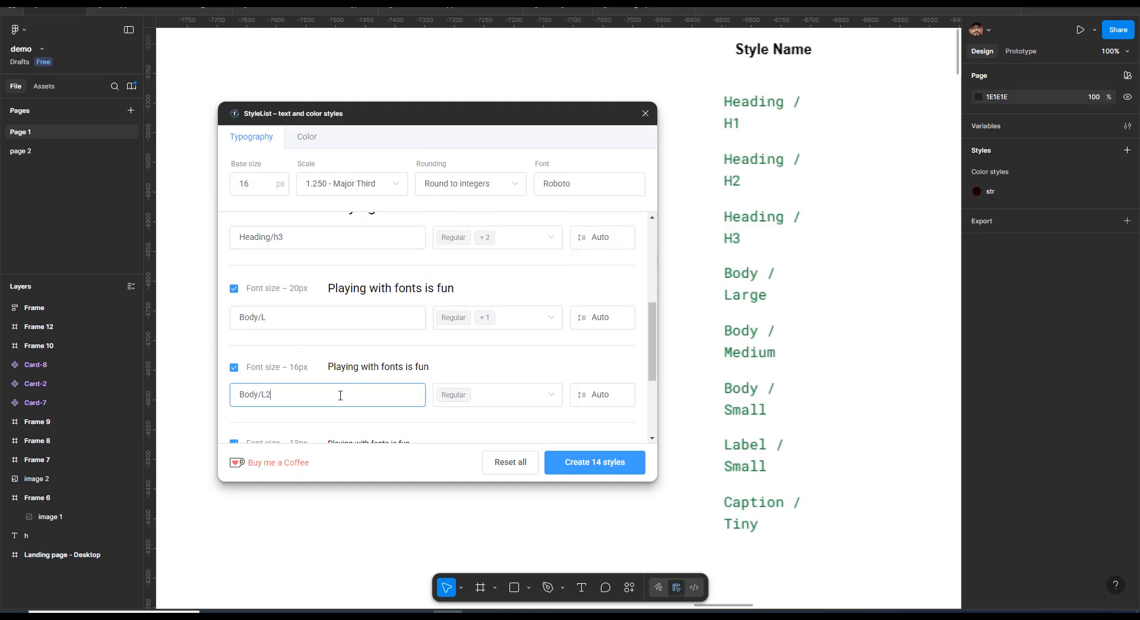
pyautogui.write('M')
# Name the 13px font size style Body/s and exclude the 10px size
pyautogui.scroll(-3, 509, 399)
pyautogui.click(301, 322)
pyautogui.hotkey('ctrl', 'v')
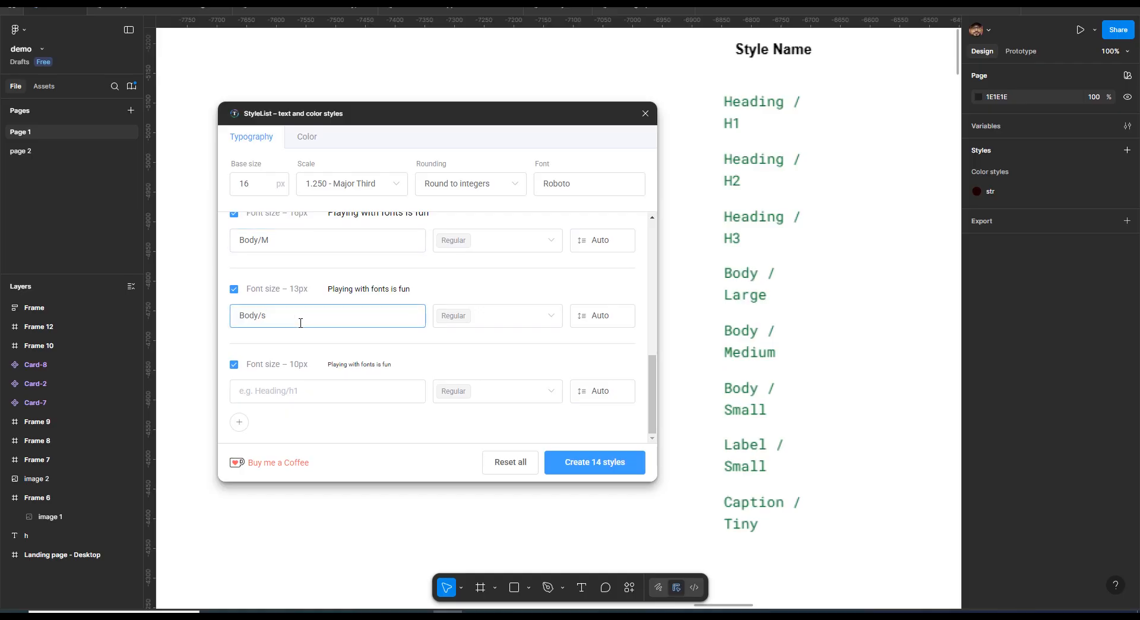
pyautogui.click(234, 365)
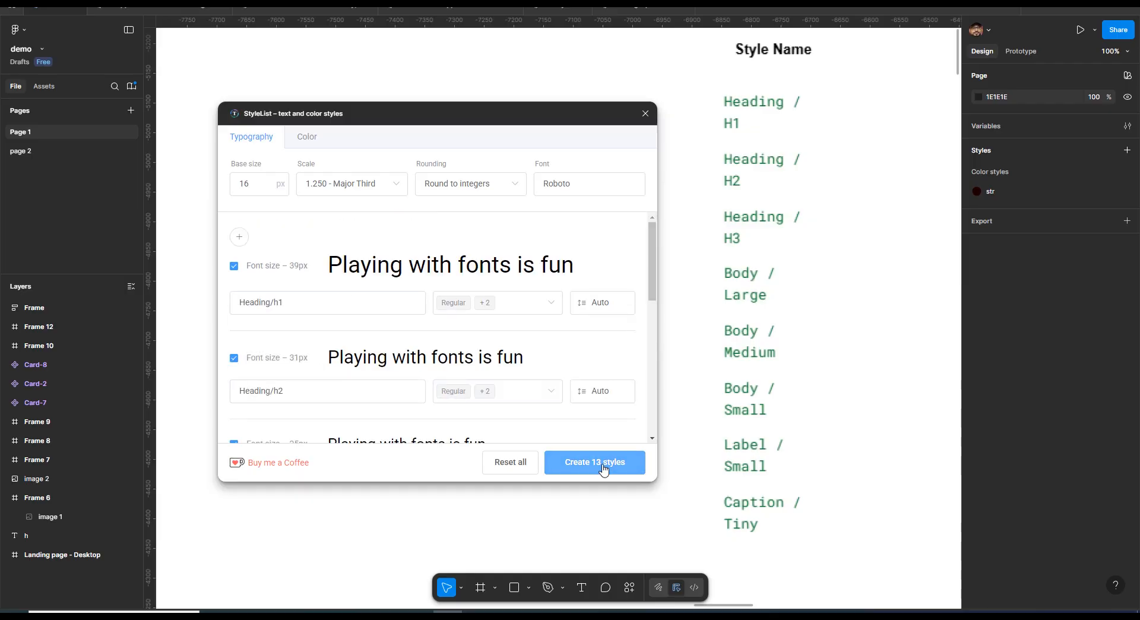
# Create the 13 text styles from the plugin
pyautogui.click(604, 470)
pyautogui.scroll(-5, 567, 397)
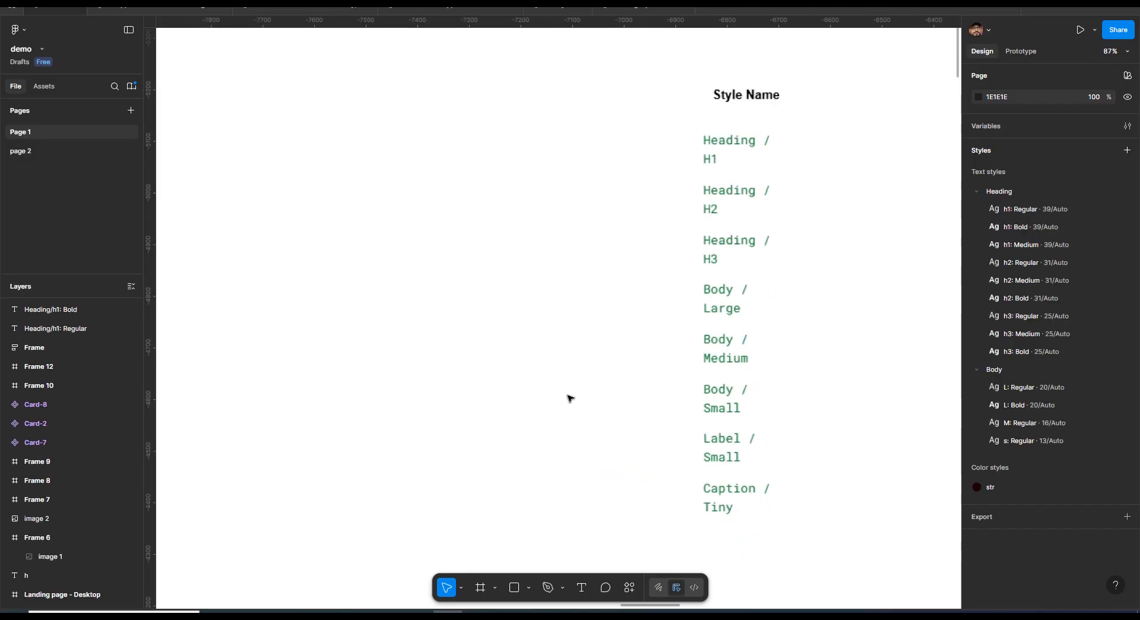
pyautogui.scroll(-2, 570, 397)
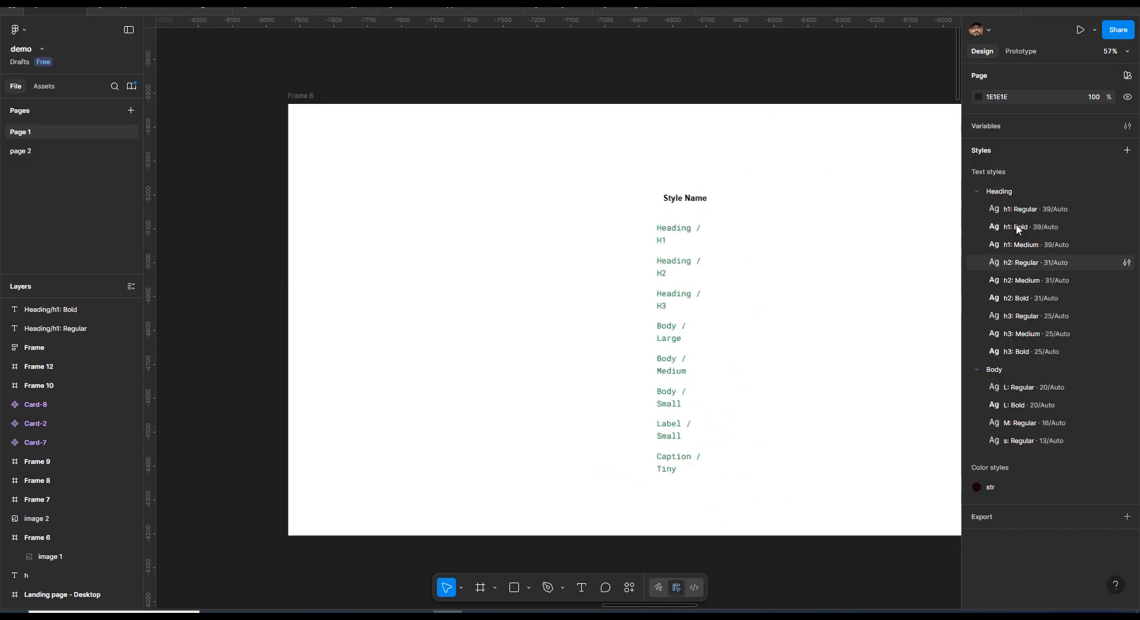
# Review the generated Heading and Body text style folders
pyautogui.click(976, 190)
pyautogui.click(977, 190)
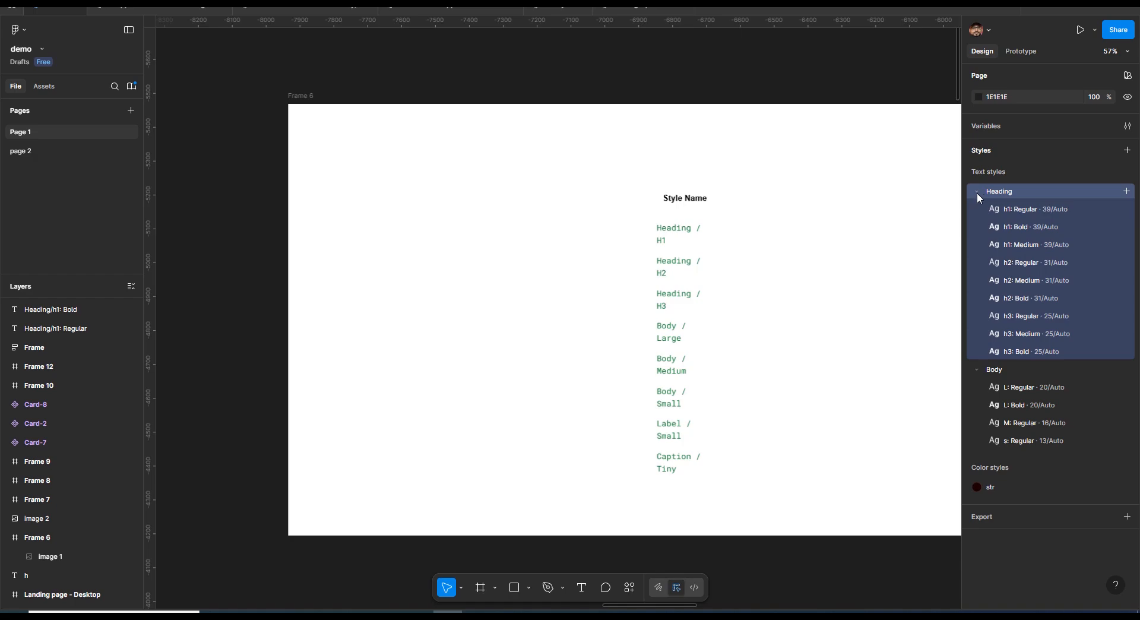
pyautogui.click(977, 192)
pyautogui.click(976, 192)
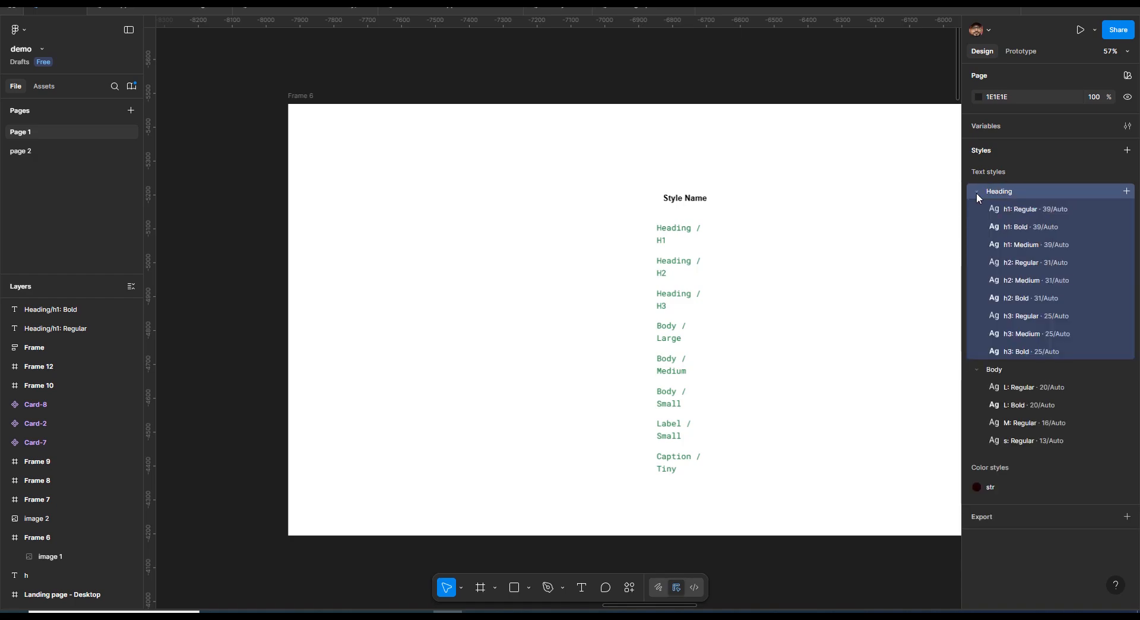
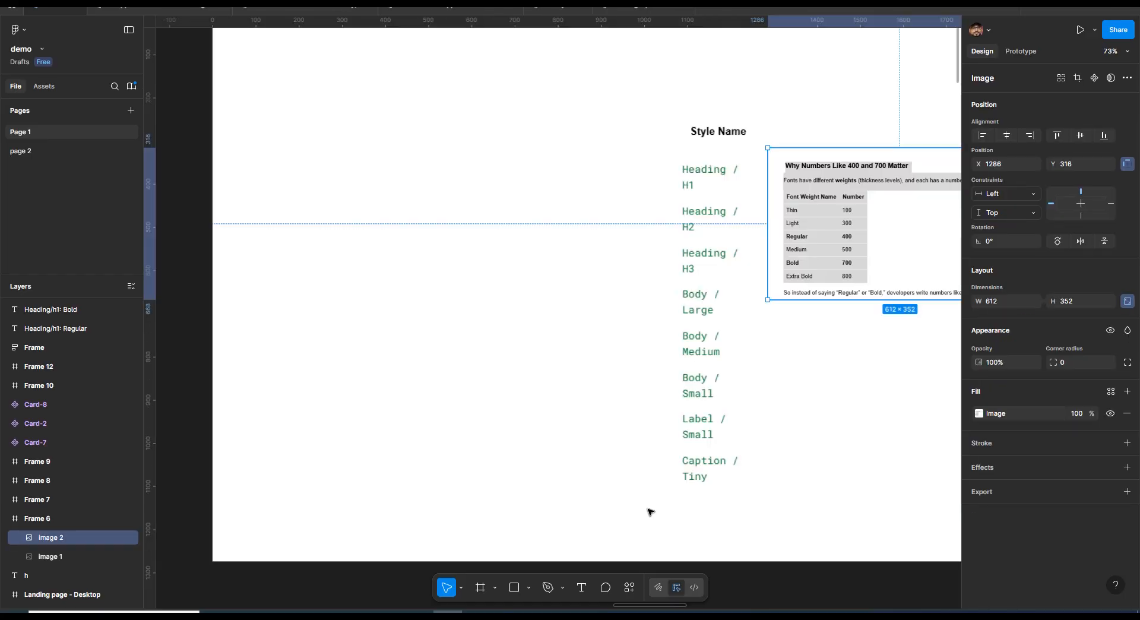
# Generate a type scale with the Typescales plugin, using HEADING 1 as the preview text
pyautogui.moveTo(819, 260); pyautogui.dragTo(828, 252)
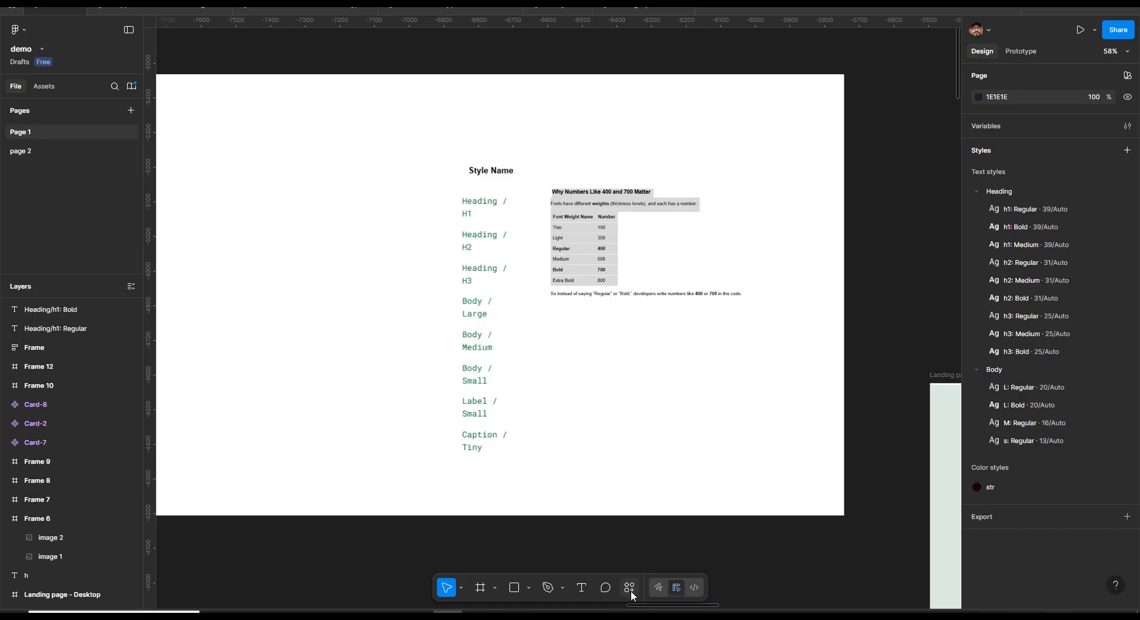
pyautogui.hotkey('shift', '0')
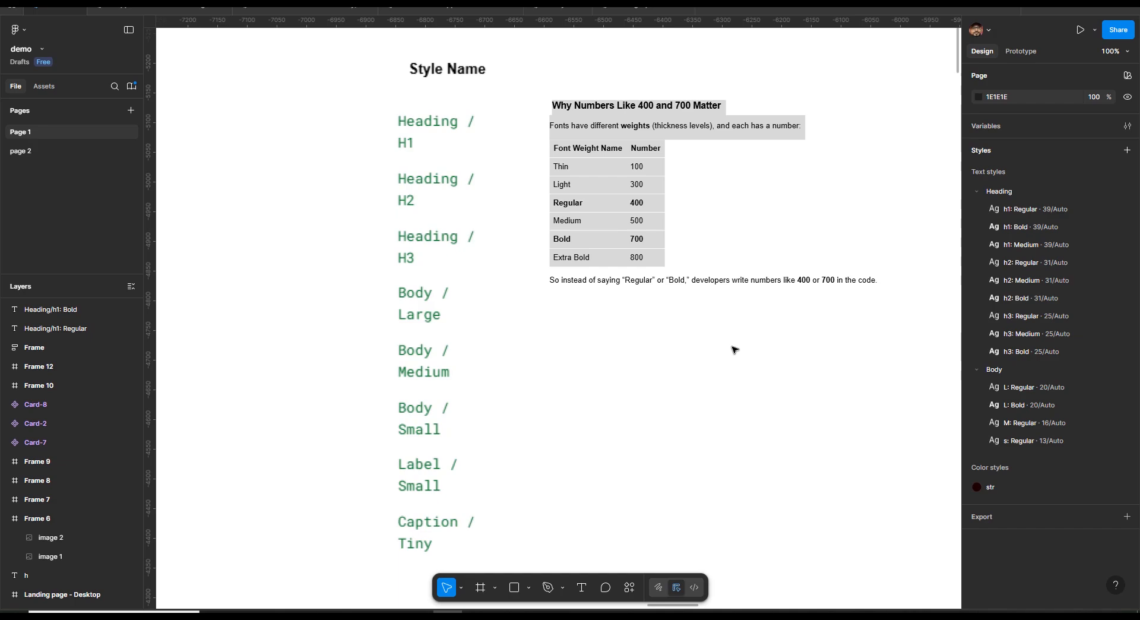
pyautogui.click(629, 587)
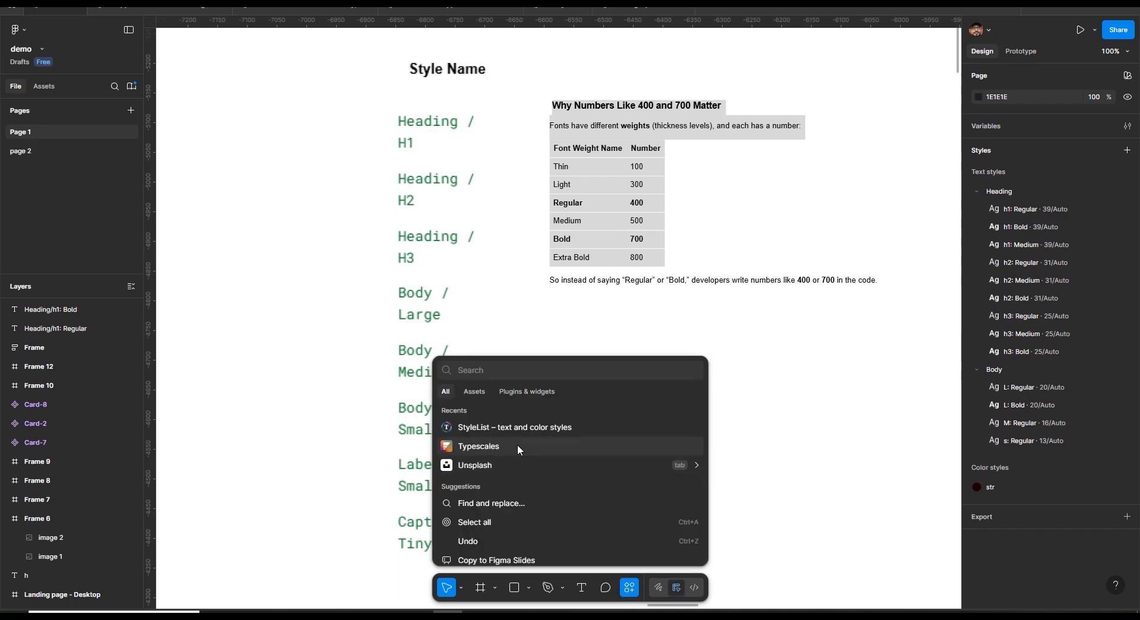
pyautogui.click(518, 444)
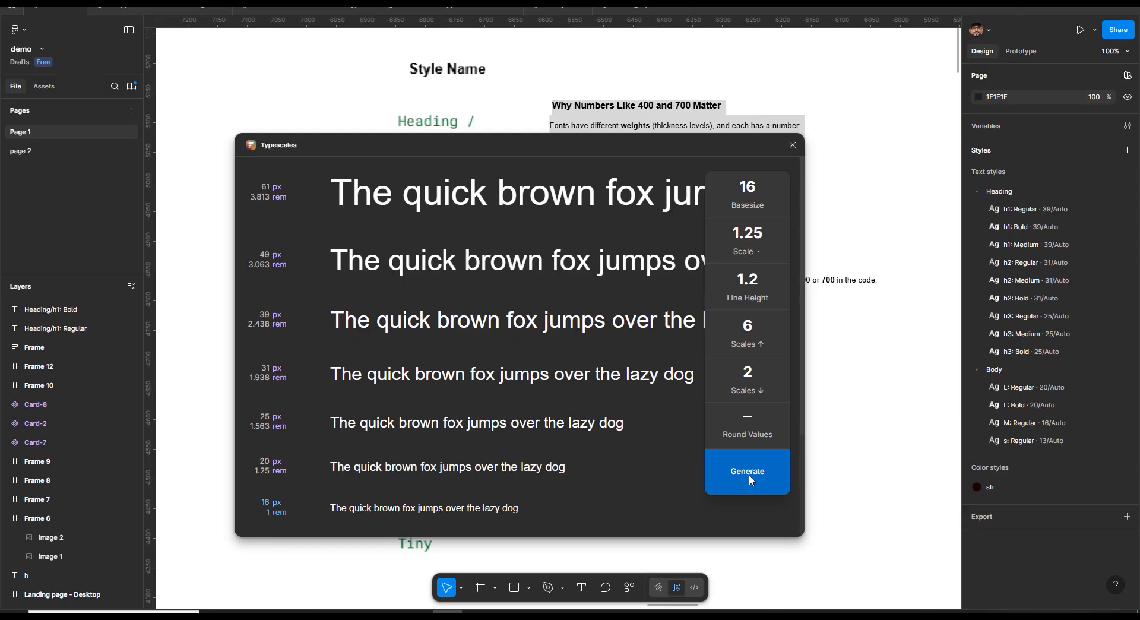
pyautogui.click(479, 218)
pyautogui.hotkey('ctrl', 'a')
pyautogui.write('HEADING 1')
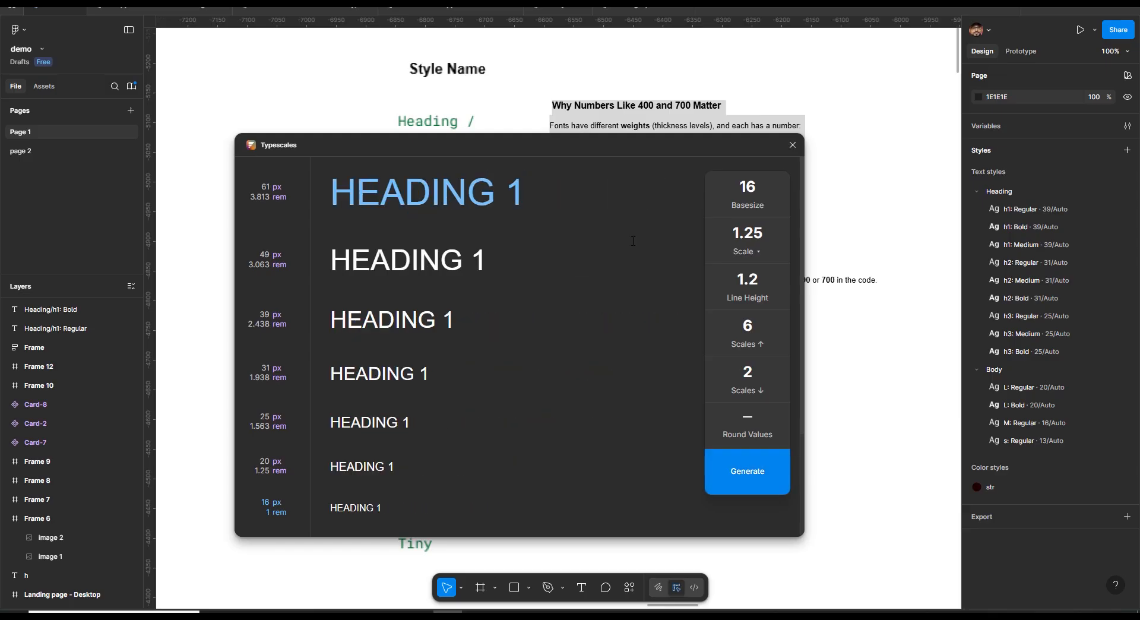
pyautogui.click(752, 485)
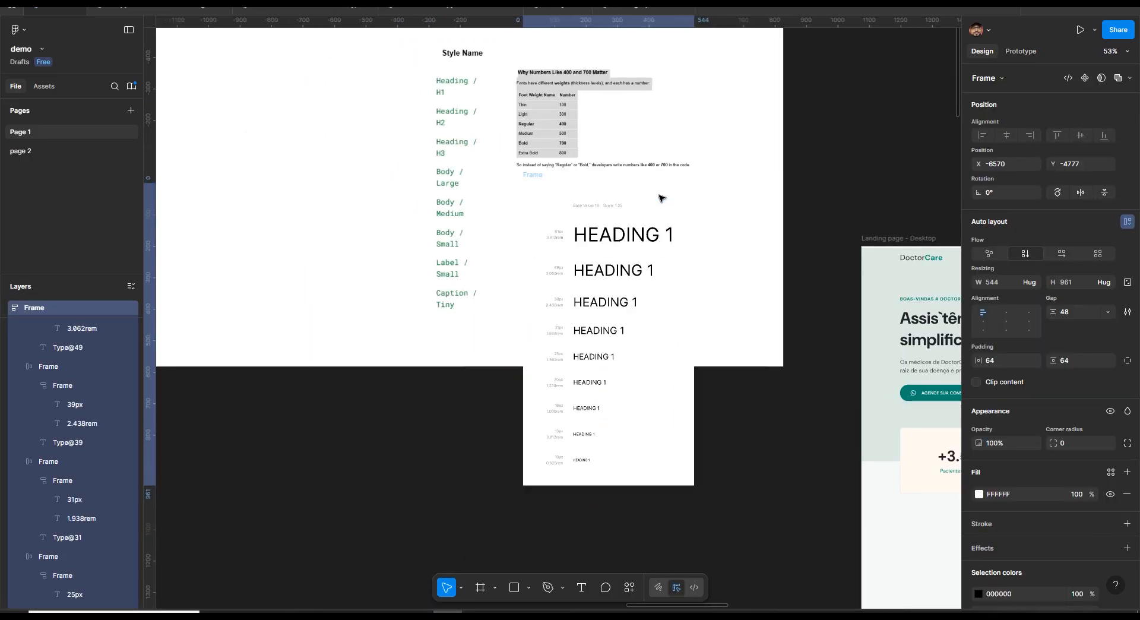
# Scale down the generated type scale frame and move its nine HEADING 1 texts into the design frame beside the style list
pyautogui.moveTo(659, 196); pyautogui.dragTo(645, 292)
pyautogui.press('k')
pyautogui.moveTo(621, 384); pyautogui.dragTo(611, 269)
pyautogui.scroll(5, 593, 264)
pyautogui.doubleClick(598, 146)
pyautogui.keyDown('shift'); pyautogui.click(593, 193); pyautogui.keyUp('shift')
pyautogui.click(582, 243)
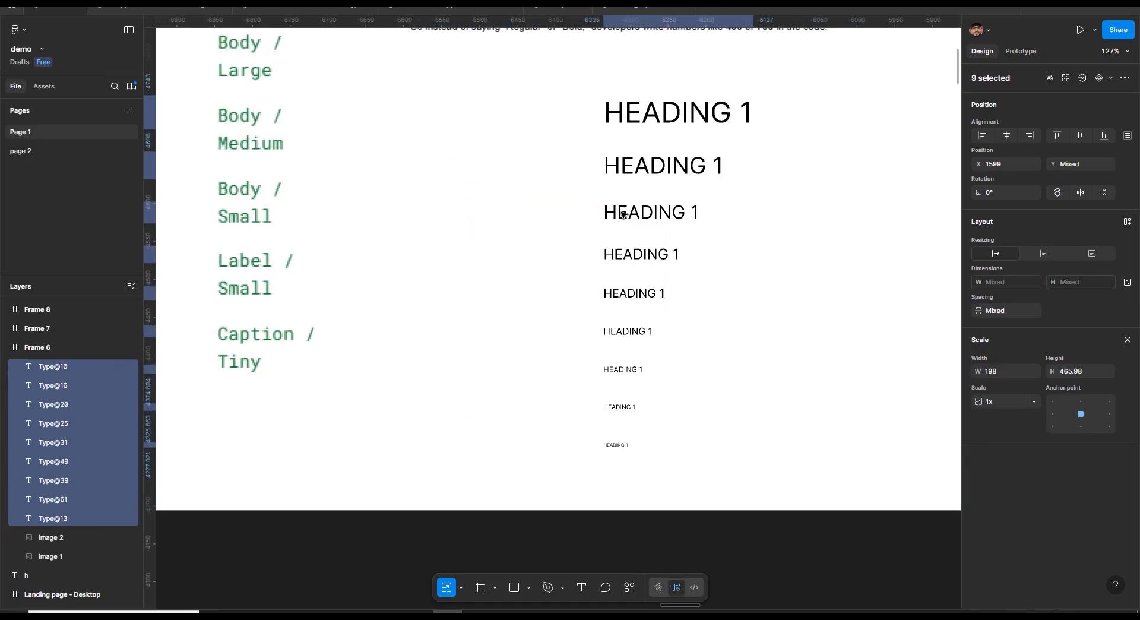
pyautogui.moveTo(621, 214); pyautogui.dragTo(578, 205)
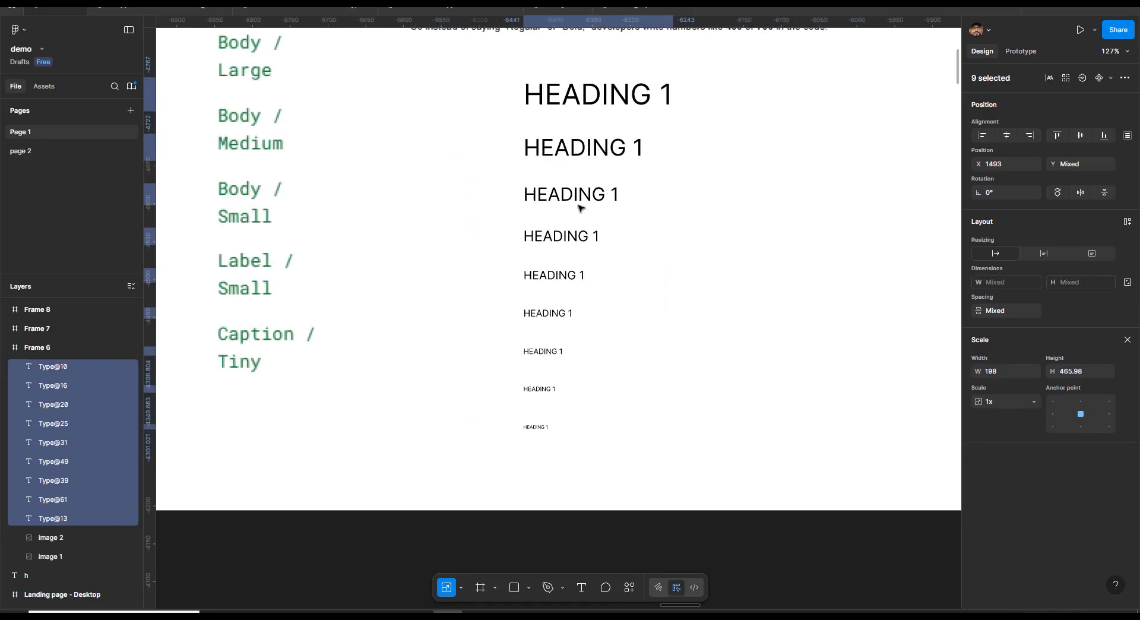
pyautogui.moveTo(641, 228); pyautogui.dragTo(702, 330)
pyautogui.moveTo(679, 281); pyautogui.dragTo(609, 274)
pyautogui.click(581, 220)
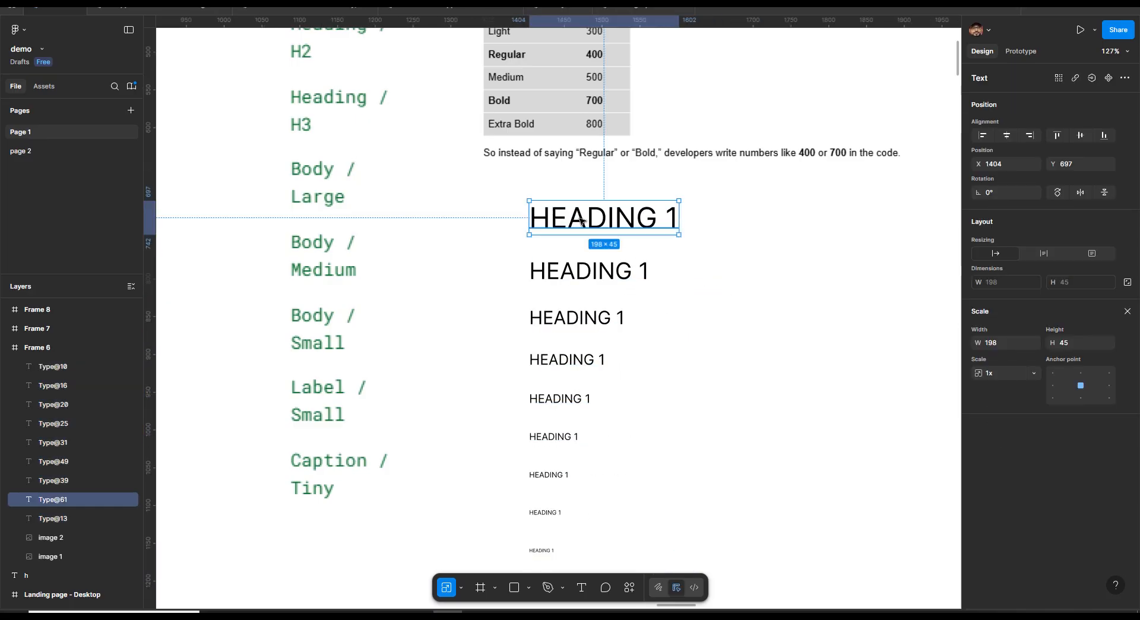
# Duplicate the column of HEADING 1 texts to make a second column beside it
pyautogui.scroll(-1, 582, 221)
pyautogui.moveTo(574, 265); pyautogui.dragTo(744, 267)
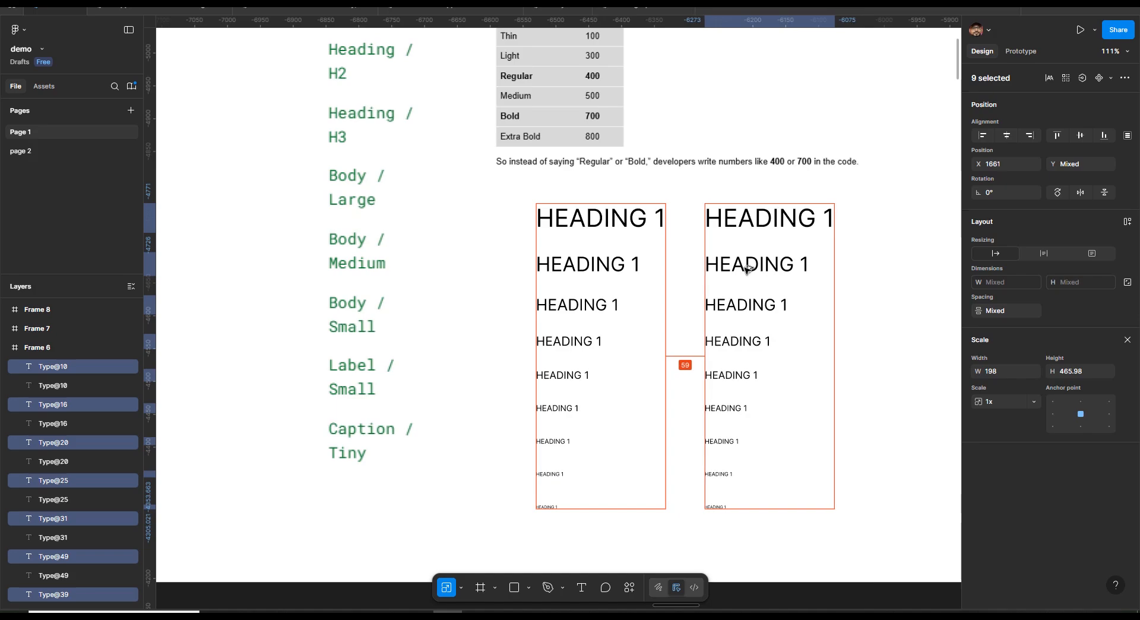
pyautogui.click(869, 278)
pyautogui.click(553, 219)
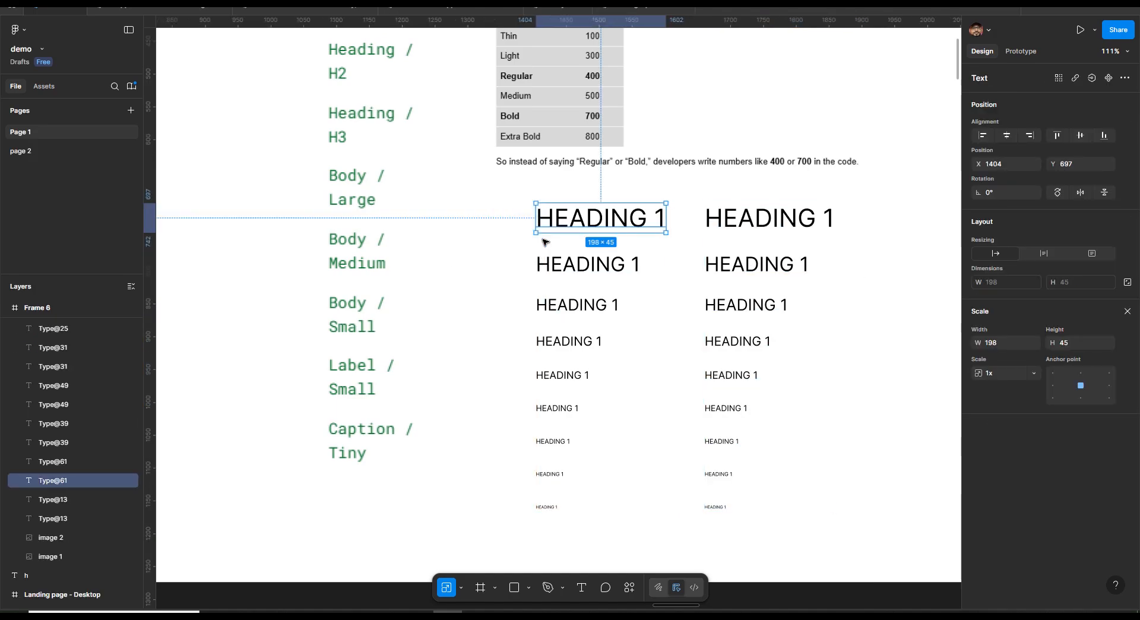
# Apply the Heading h1: Regular text style to the largest heading in the first column
pyautogui.click(518, 244)
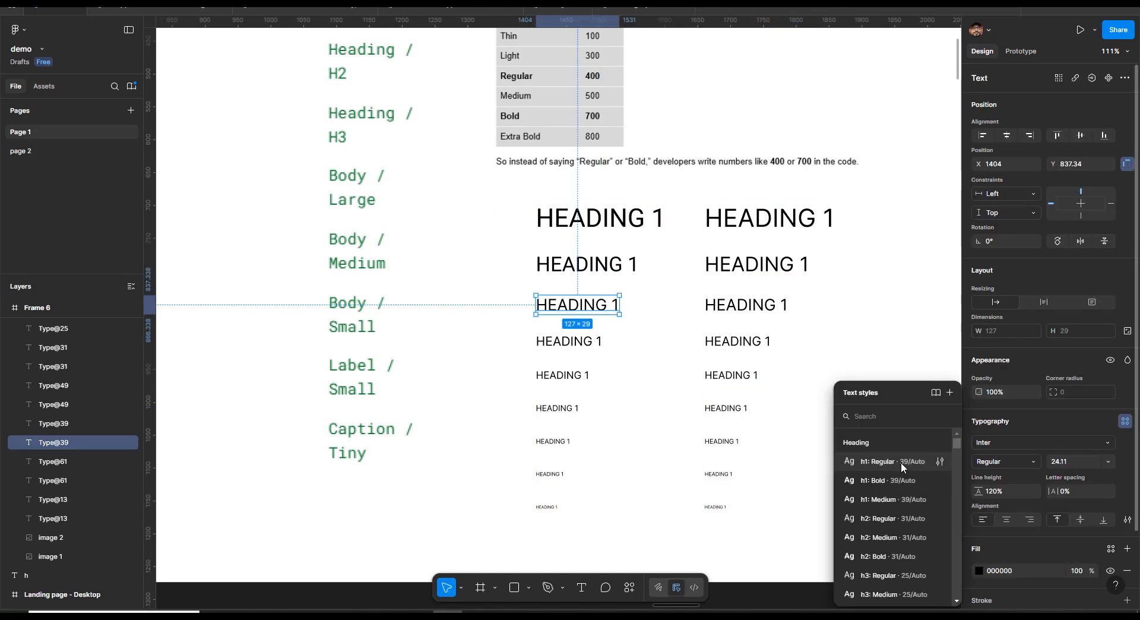
pyautogui.click(594, 216)
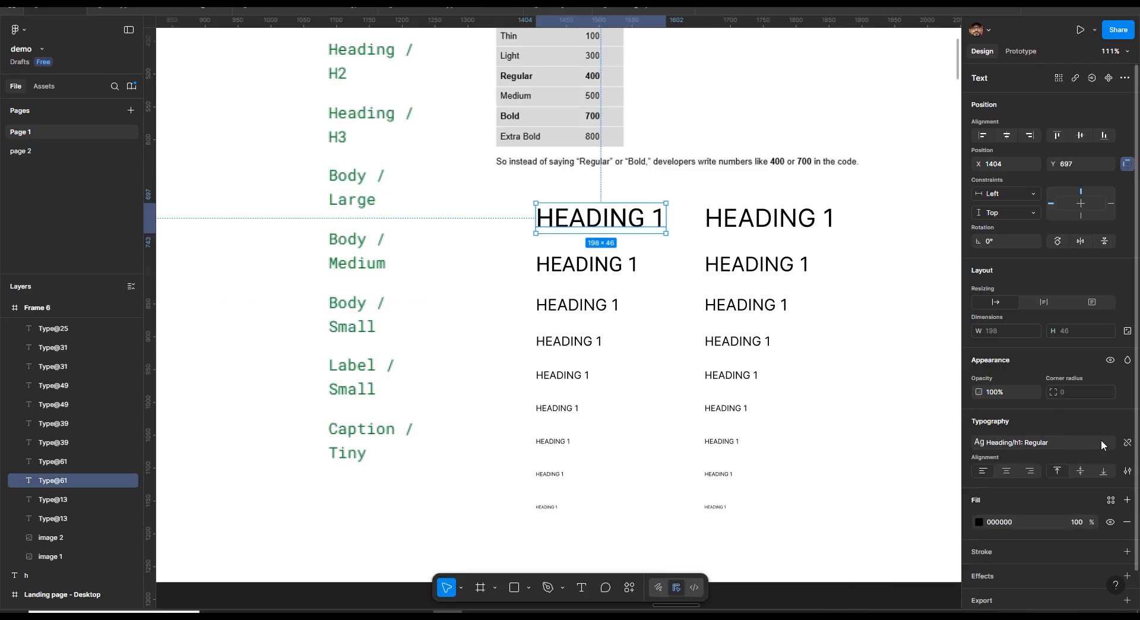
pyautogui.click(1101, 444)
pyautogui.click(910, 461)
# Apply the h2: Regular text style to the second heading in the first column
pyautogui.click(587, 265)
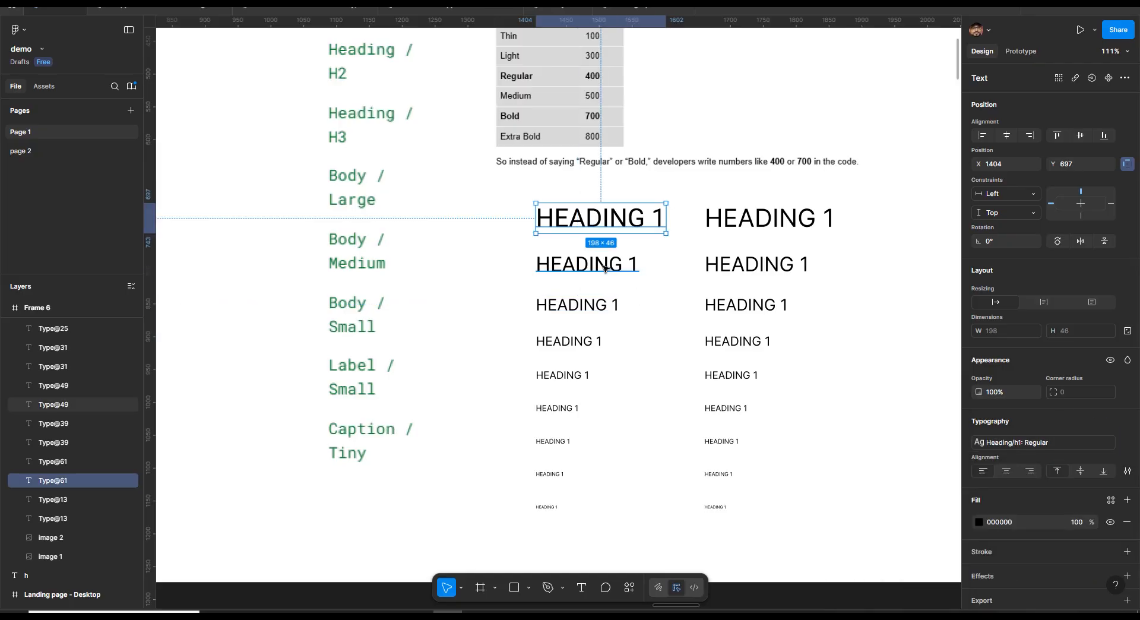
pyautogui.click(1038, 440)
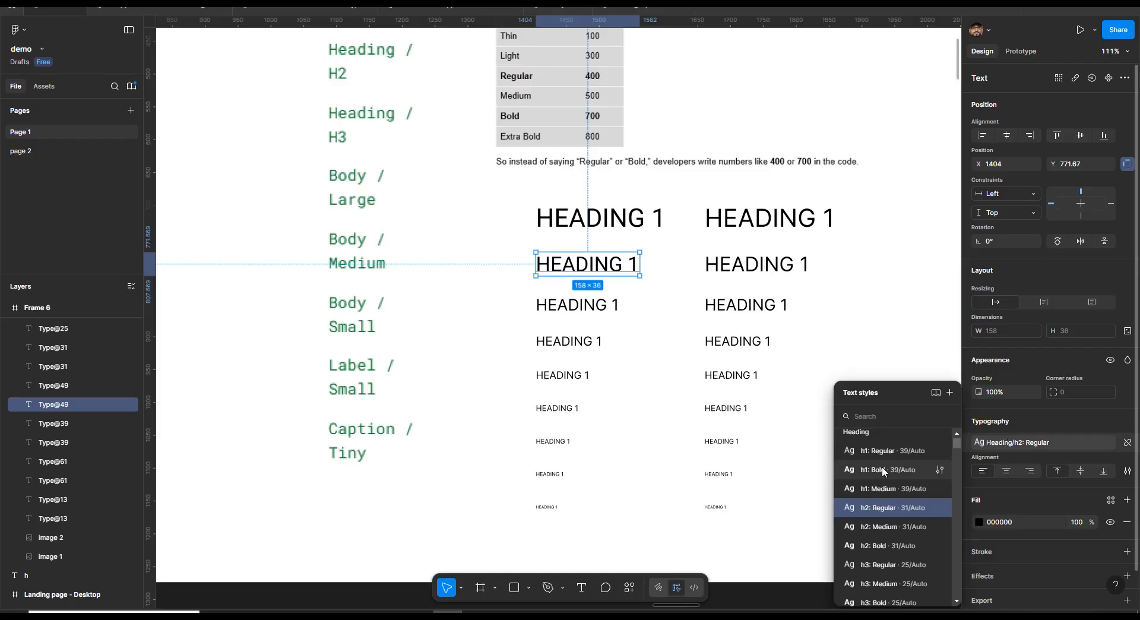
pyautogui.click(891, 508)
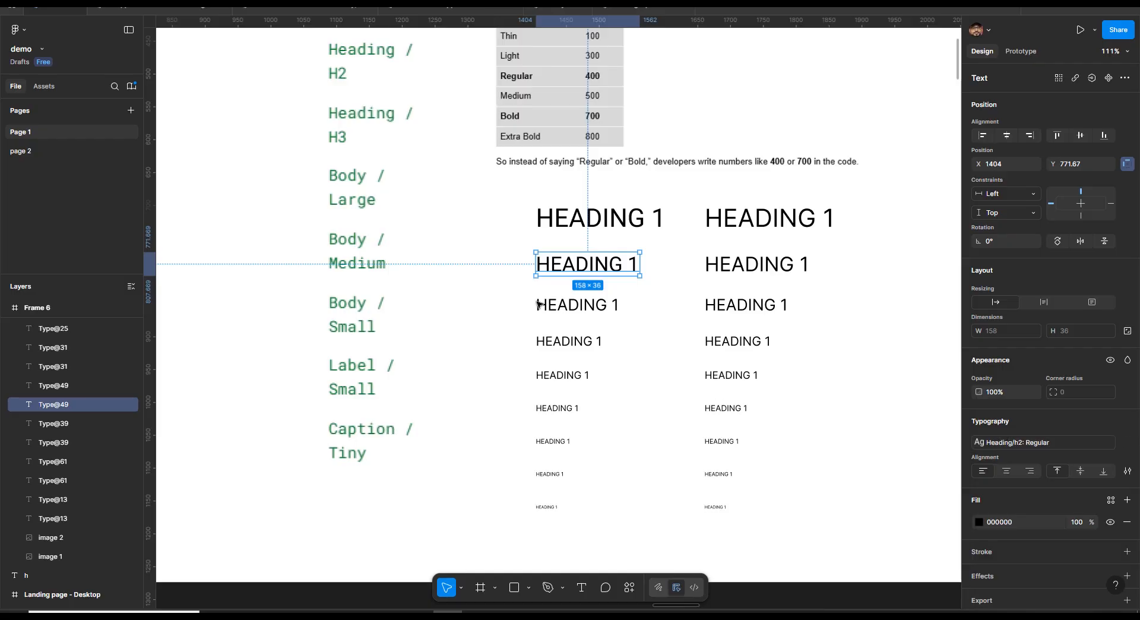
# Apply the h3: Regular text style to the third heading and delete the six smaller heading texts
pyautogui.click(610, 311)
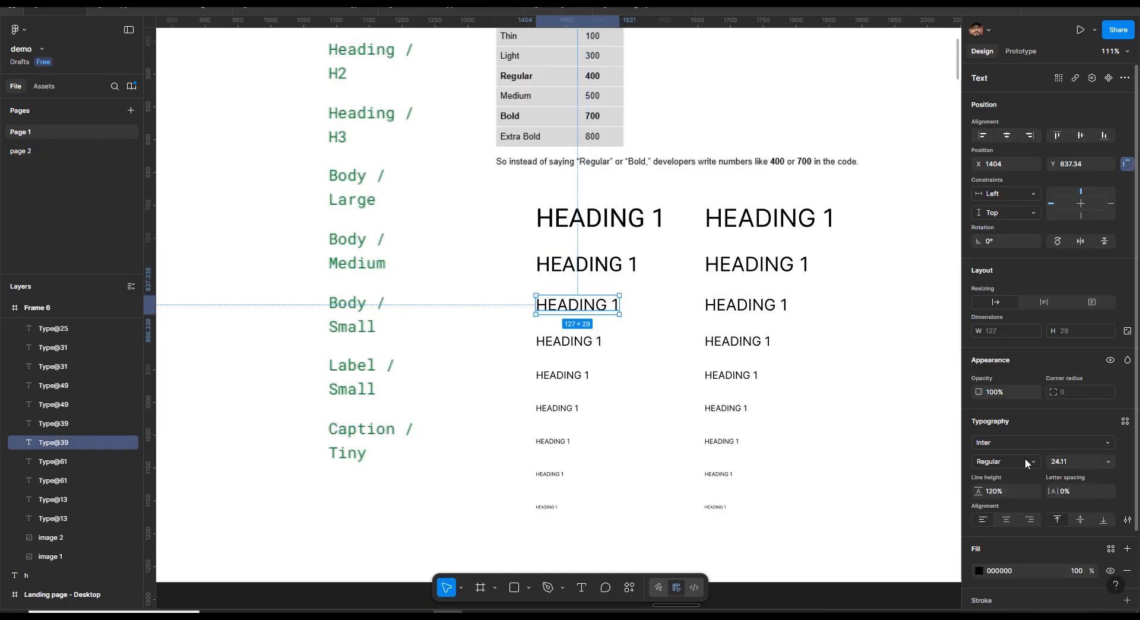
pyautogui.click(1124, 421)
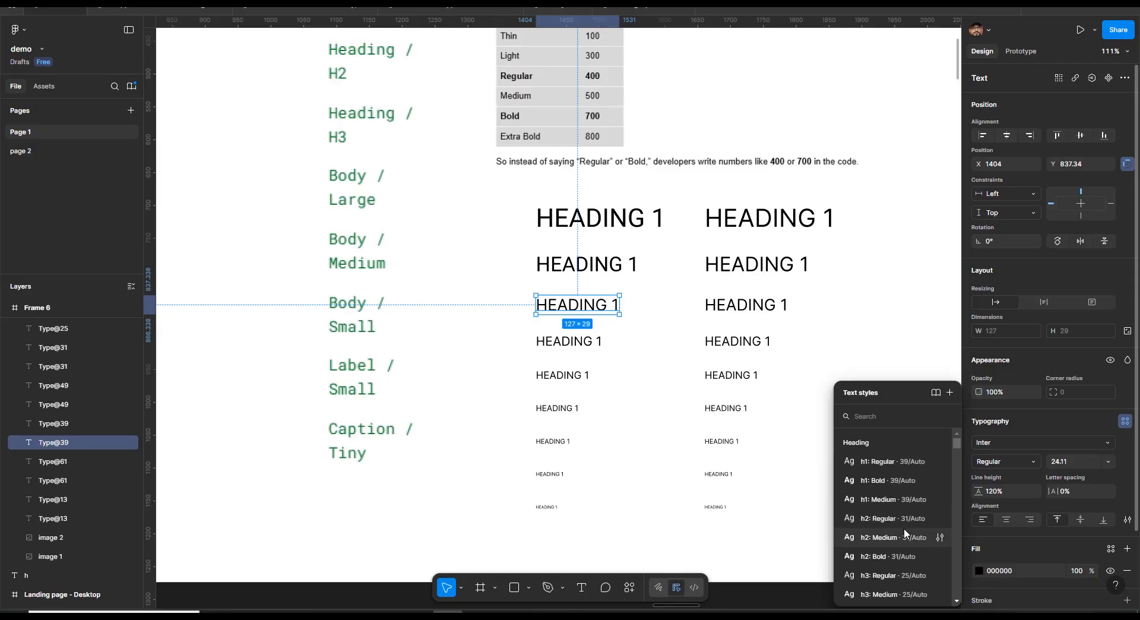
pyautogui.click(884, 574)
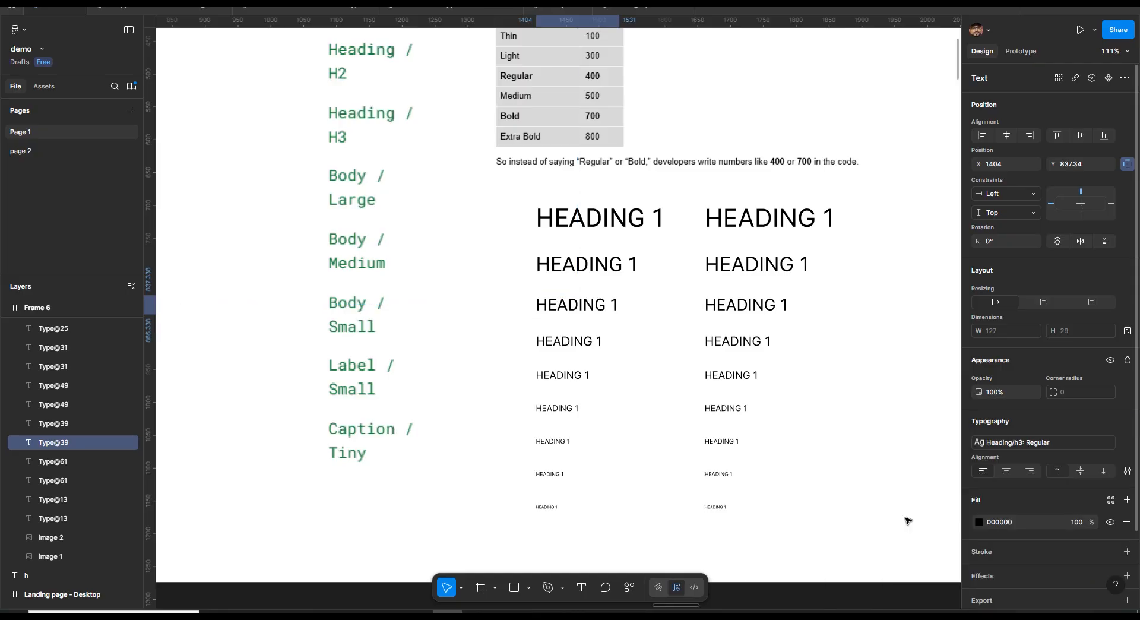
pyautogui.click(542, 348)
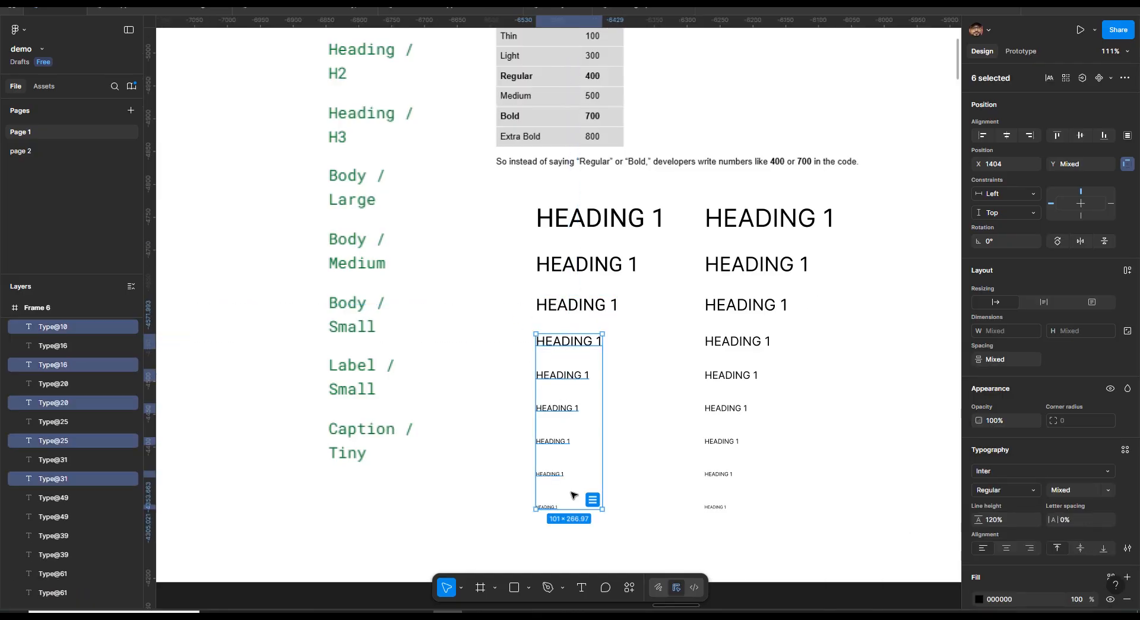
pyautogui.press('Delete')
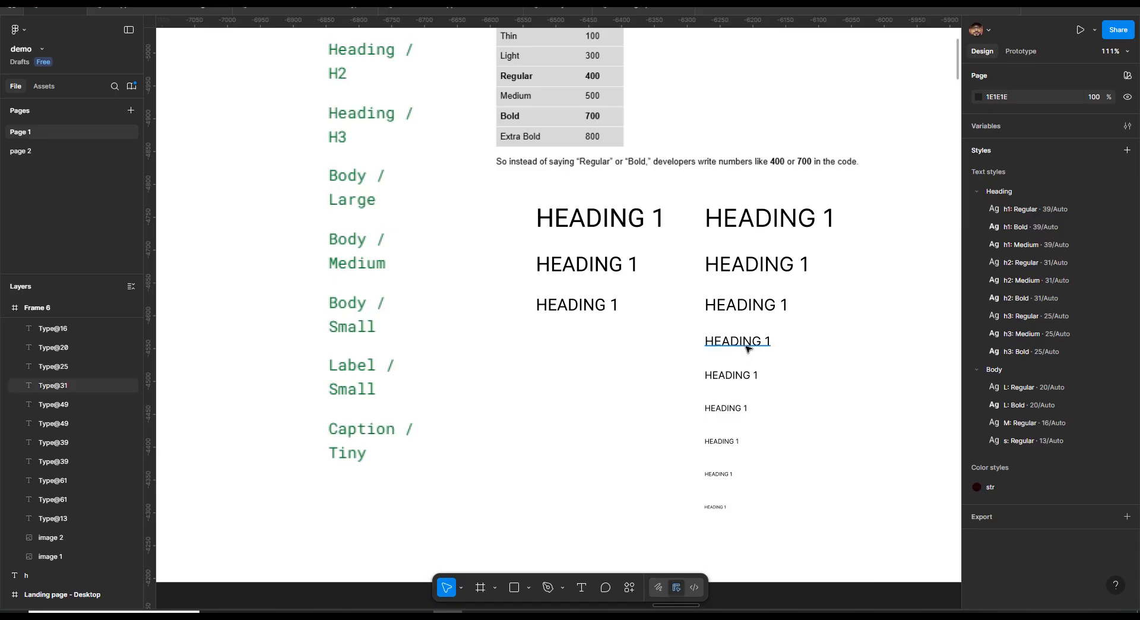
# Apply h1: Bold and h2: Bold to the first two headings of the second column
pyautogui.click(767, 222)
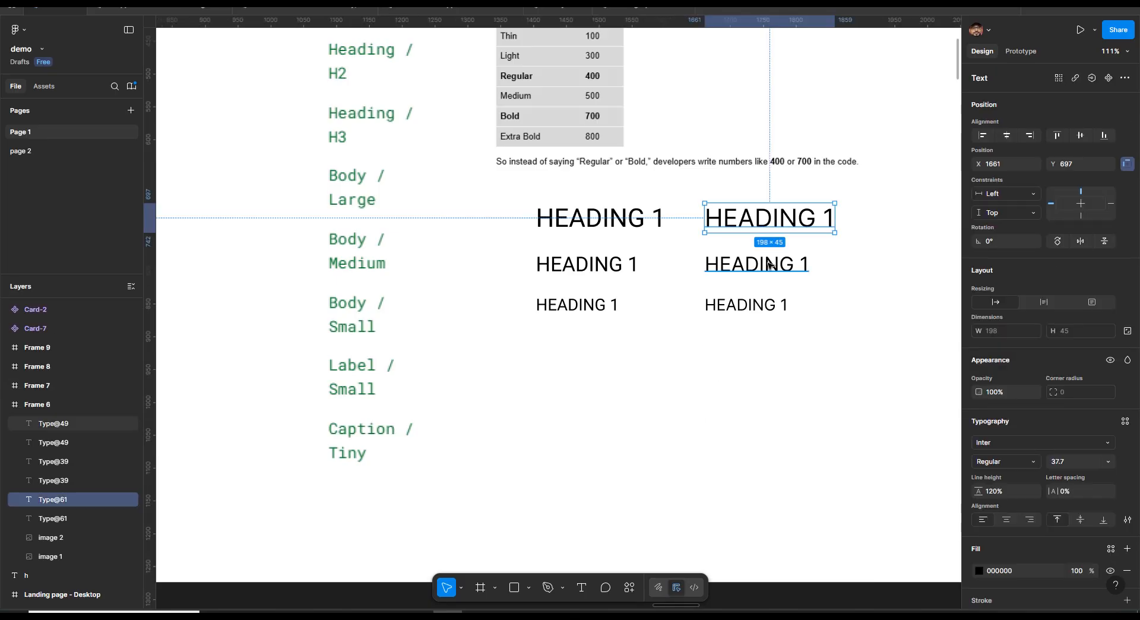
pyautogui.click(1125, 421)
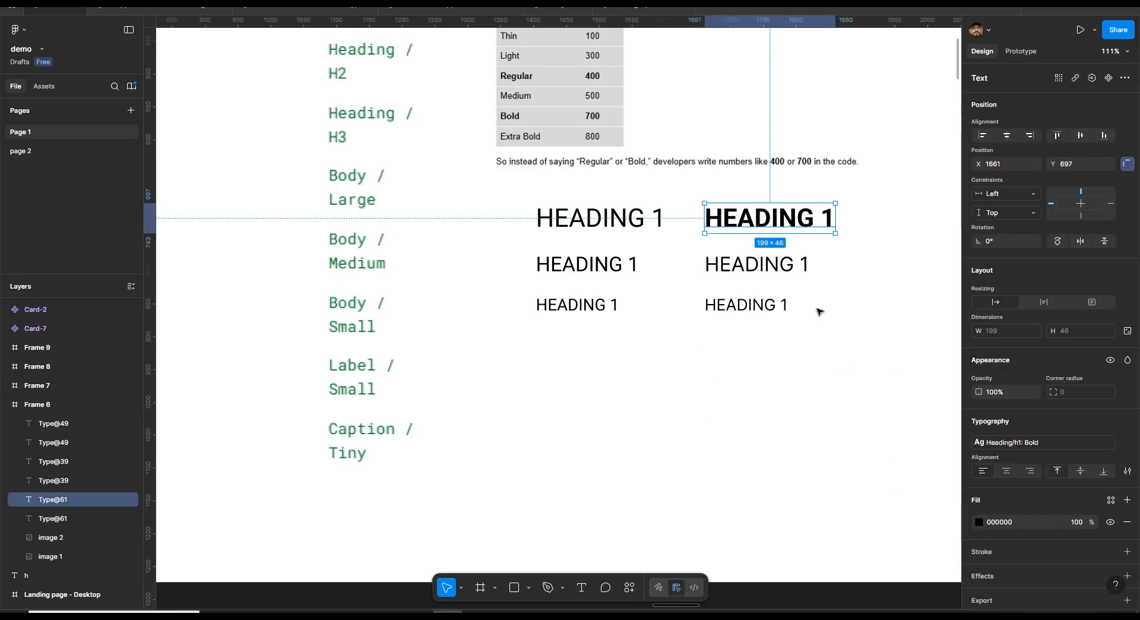
pyautogui.click(771, 268)
pyautogui.click(1125, 420)
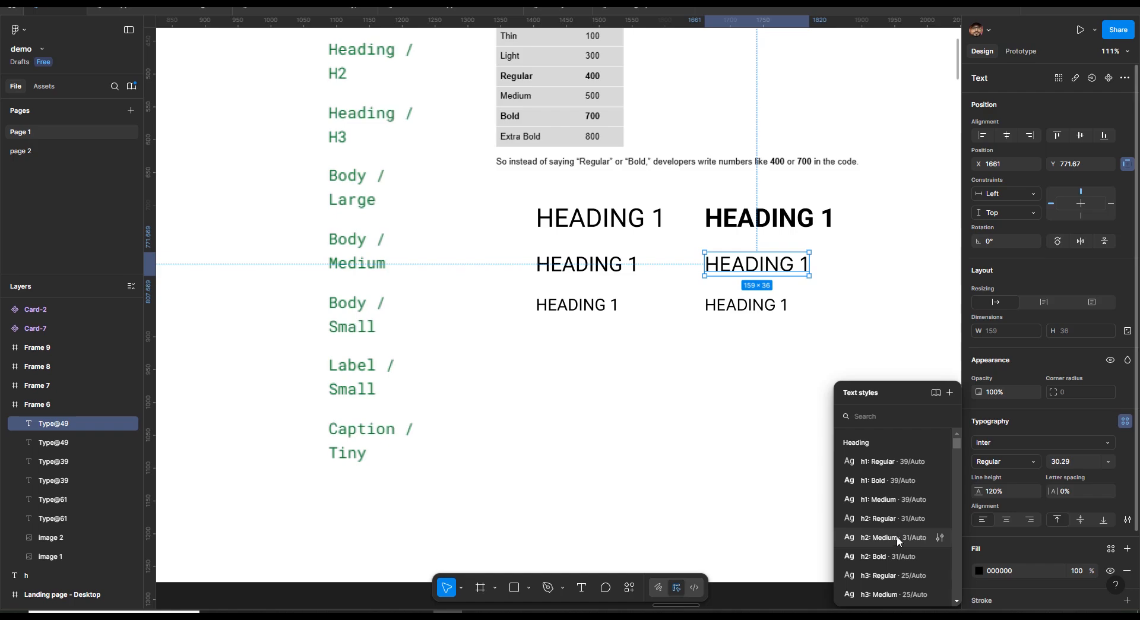
pyautogui.click(895, 557)
# Apply the h3: Bold text style to the third heading of the second column
pyautogui.click(764, 308)
pyautogui.click(1125, 420)
pyautogui.scroll(-1, 902, 555)
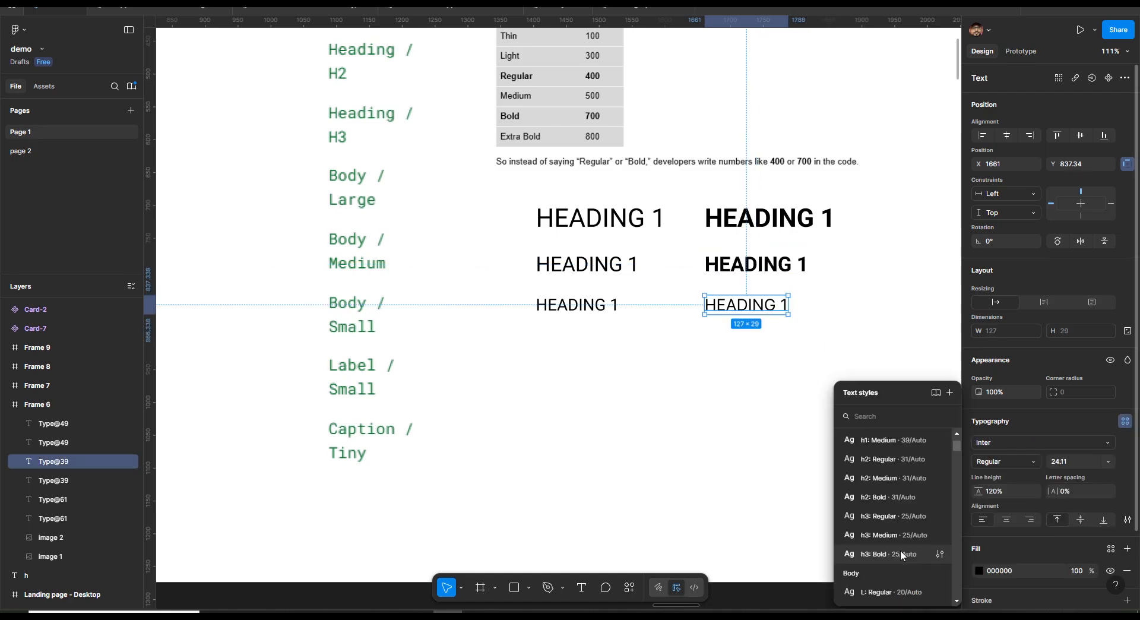
pyautogui.click(903, 555)
# Duplicate the bold heading column into a third column and try applying h1: Medium to all three copies
pyautogui.click(851, 360)
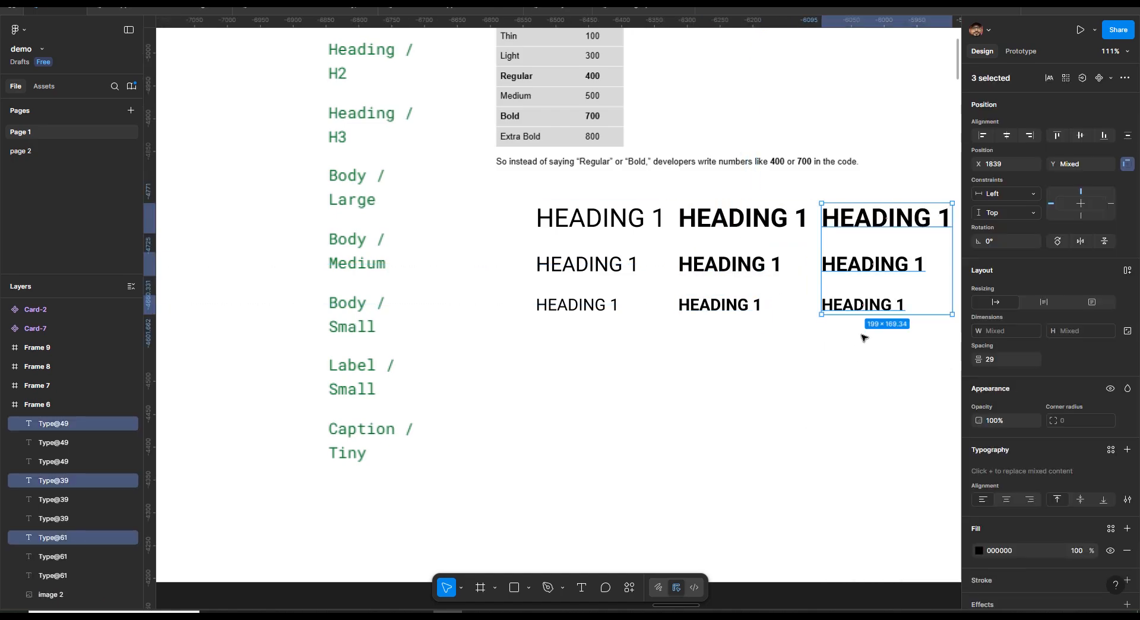
pyautogui.moveTo(862, 337); pyautogui.dragTo(758, 349)
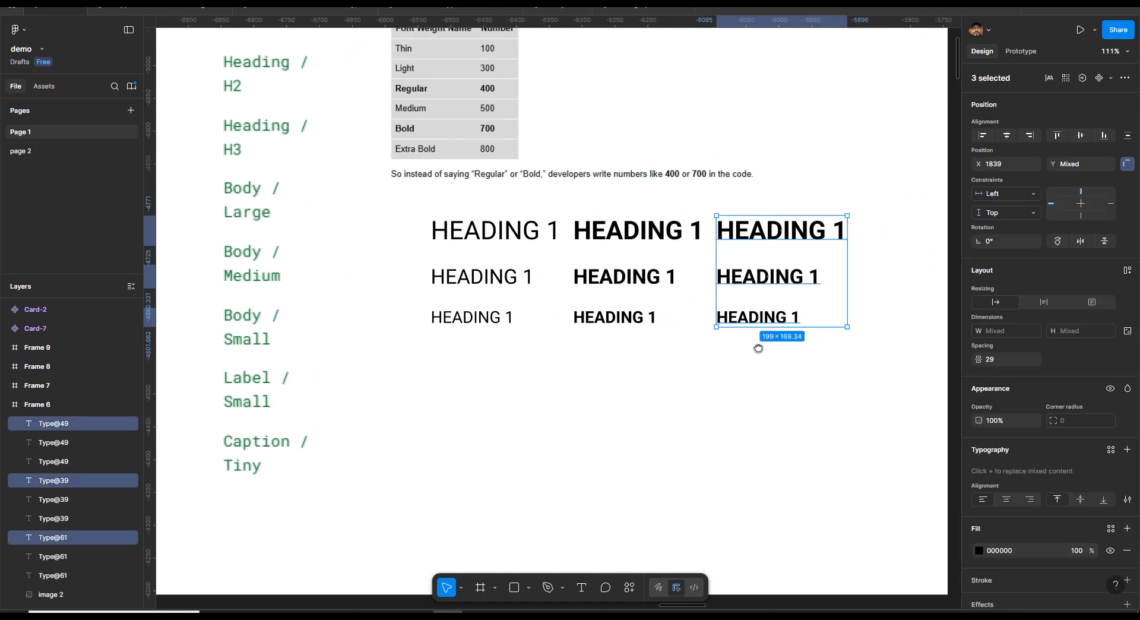
pyautogui.click(1110, 449)
pyautogui.click(893, 502)
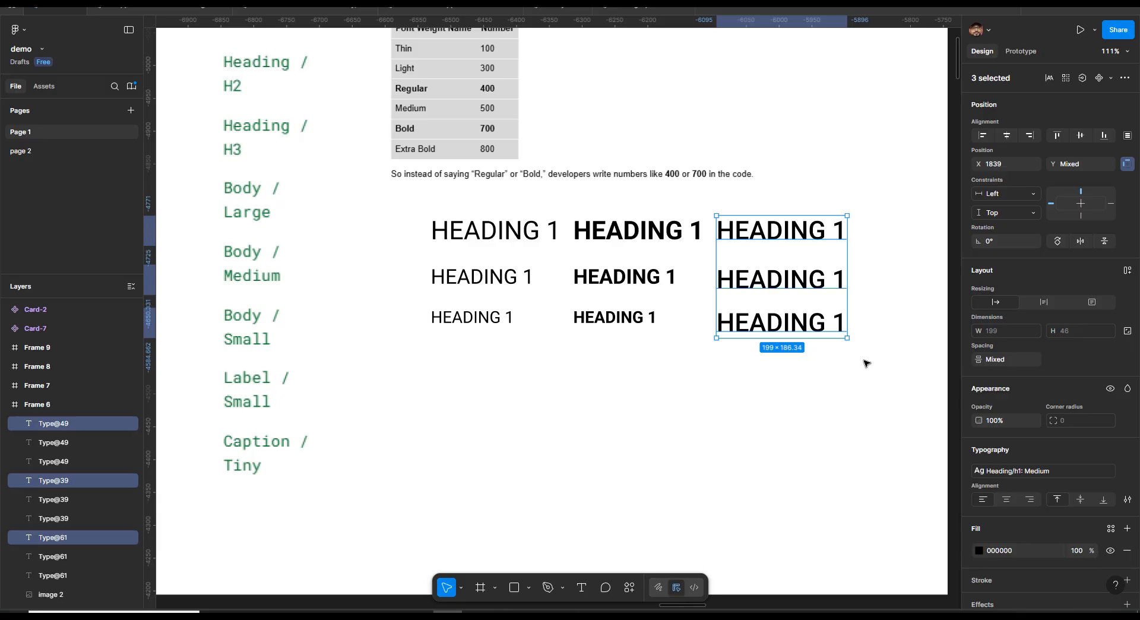
pyautogui.hotkey('ctrl', 'z')
# Apply h2: Medium and h3: Medium to the second and third headings of the third column
pyautogui.click(814, 239)
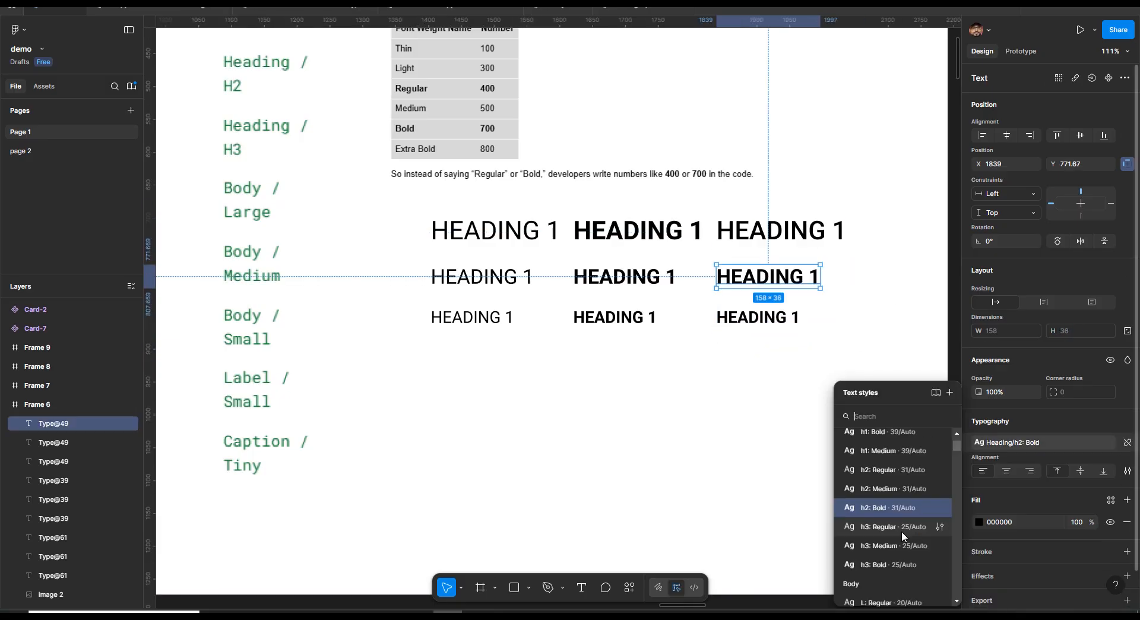
pyautogui.click(899, 488)
pyautogui.click(772, 321)
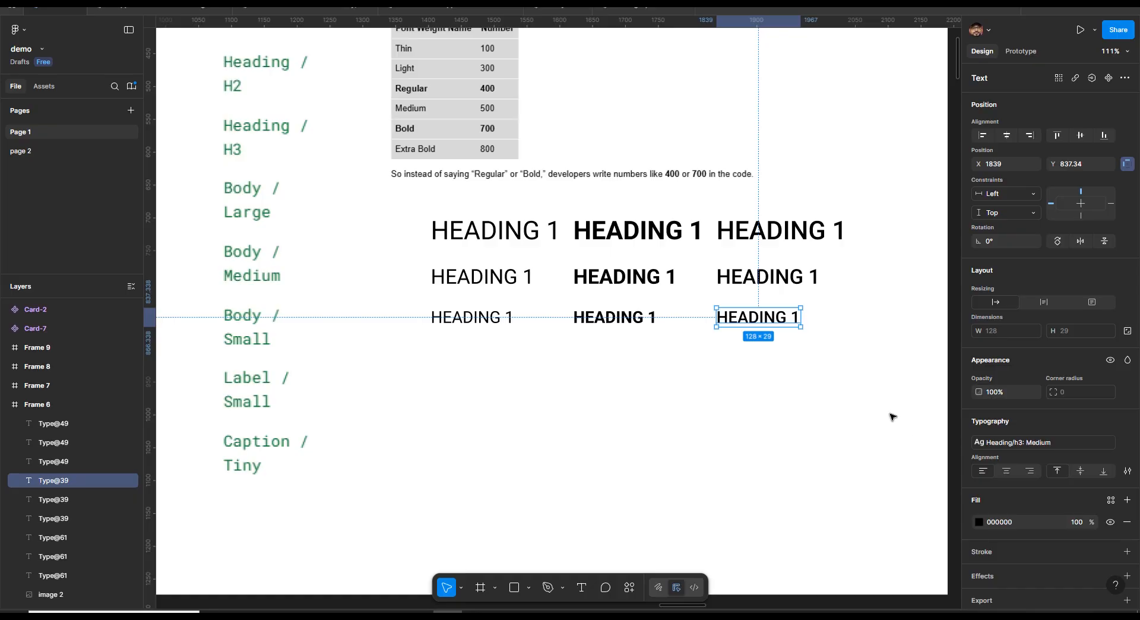
pyautogui.click(837, 359)
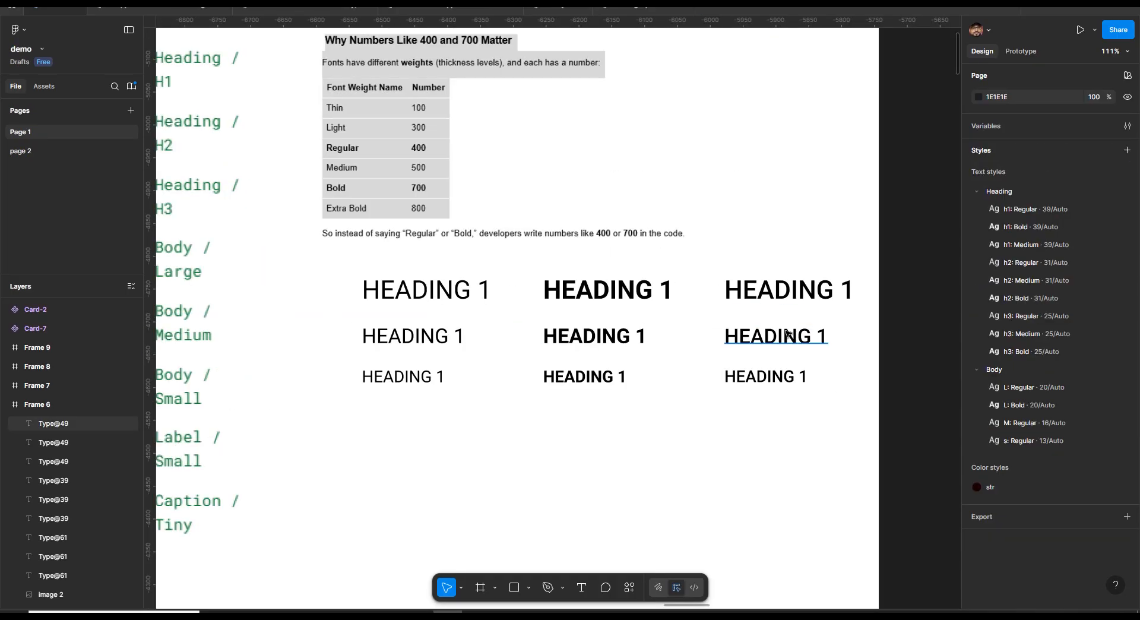
# Rename all nine heading text layers to HEADING/H1 with batch rename
pyautogui.click(403, 148)
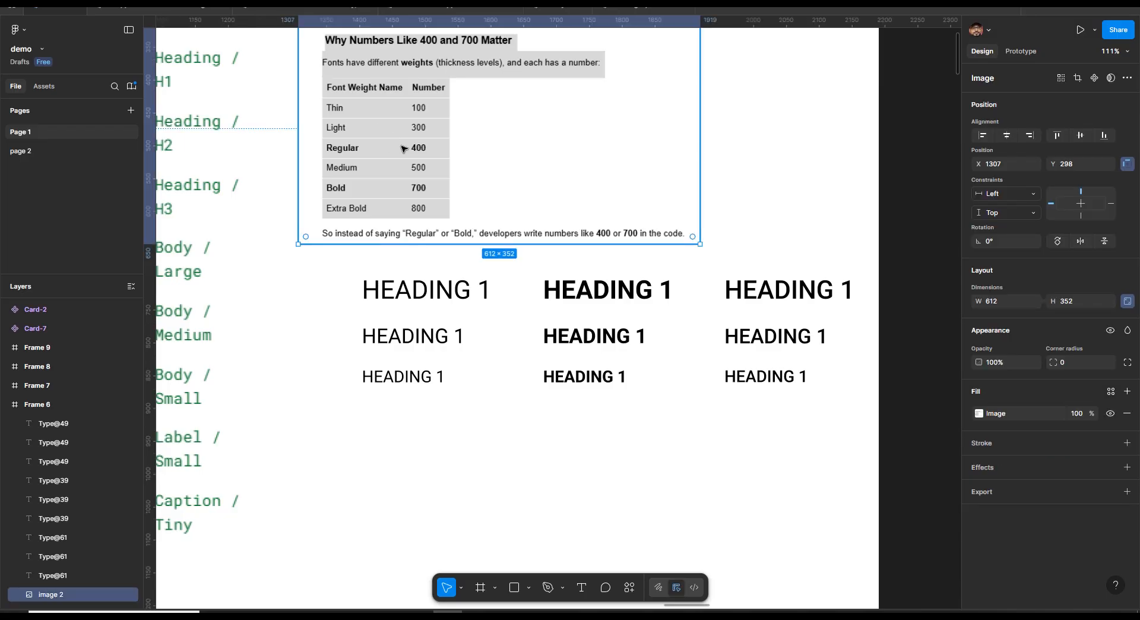
pyautogui.moveTo(315, 260)
pyautogui.mouseDown()
pyautogui.moveTo(455, 399)
pyautogui.moveTo(336, 263)
pyautogui.mouseUp()
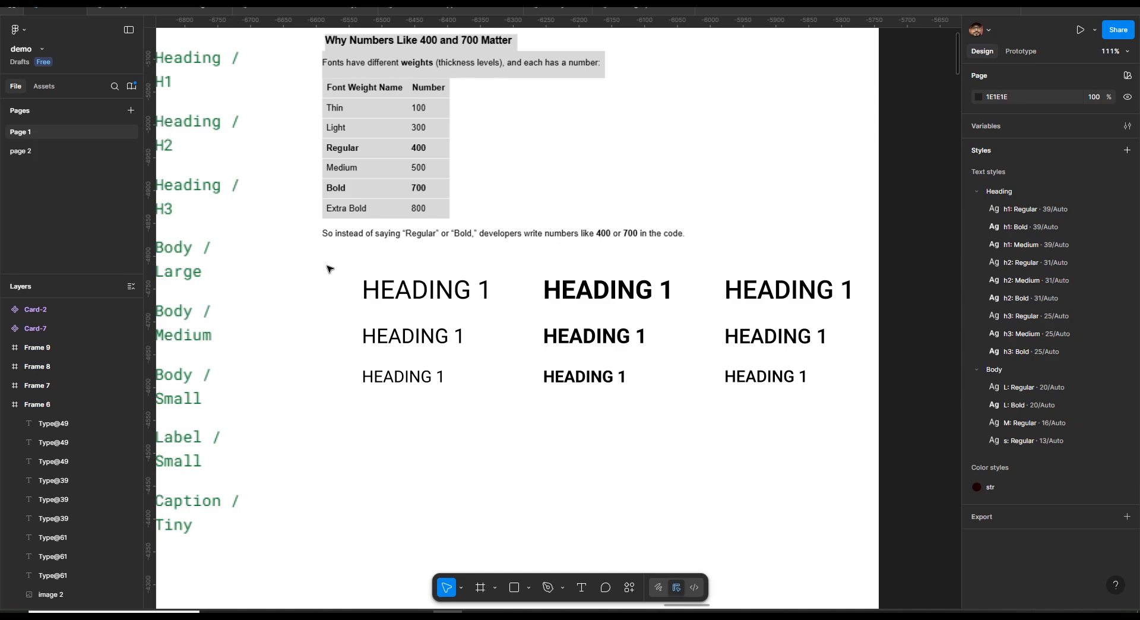
pyautogui.moveTo(328, 267); pyautogui.dragTo(851, 427)
pyautogui.hotkey('ctrl', 'r')
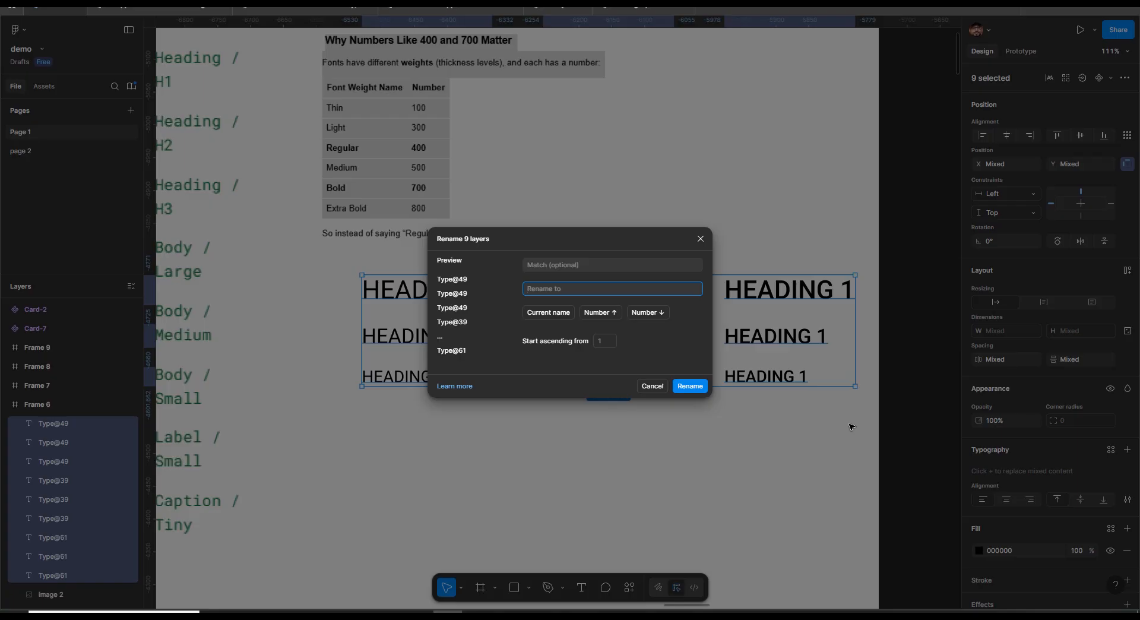
pyautogui.write('HEAD')
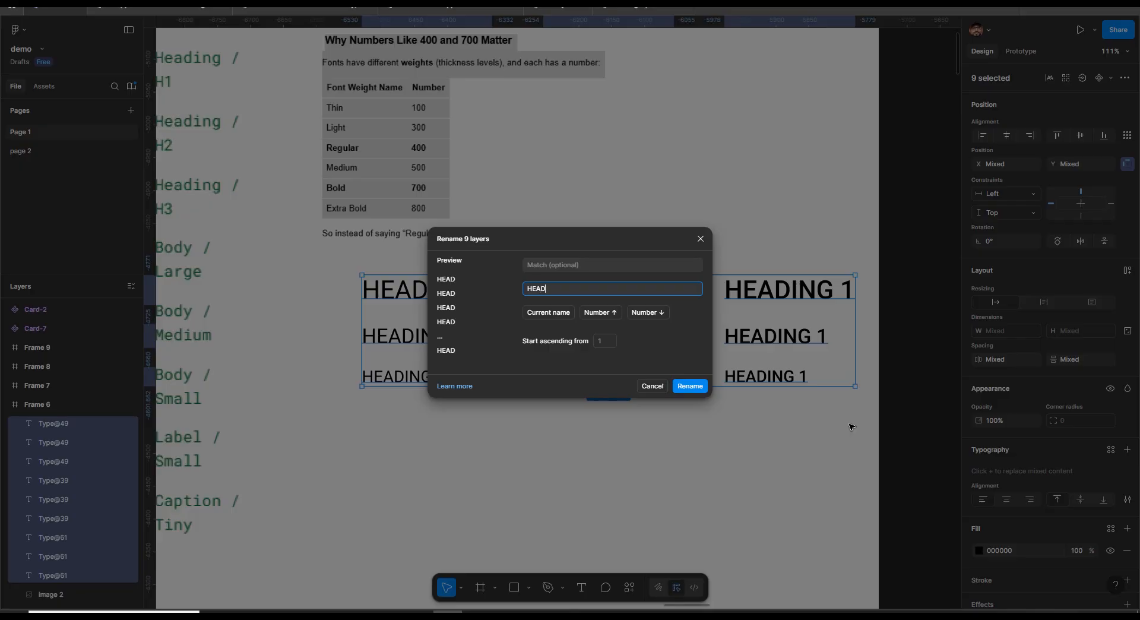
pyautogui.write('ING/H1')
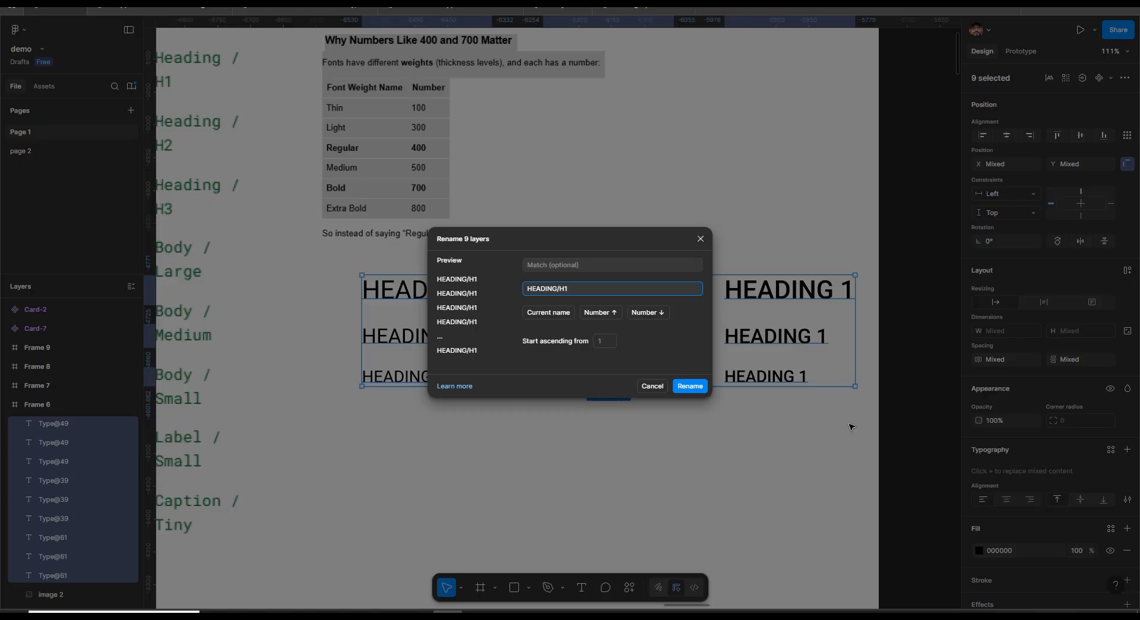
pyautogui.click(688, 386)
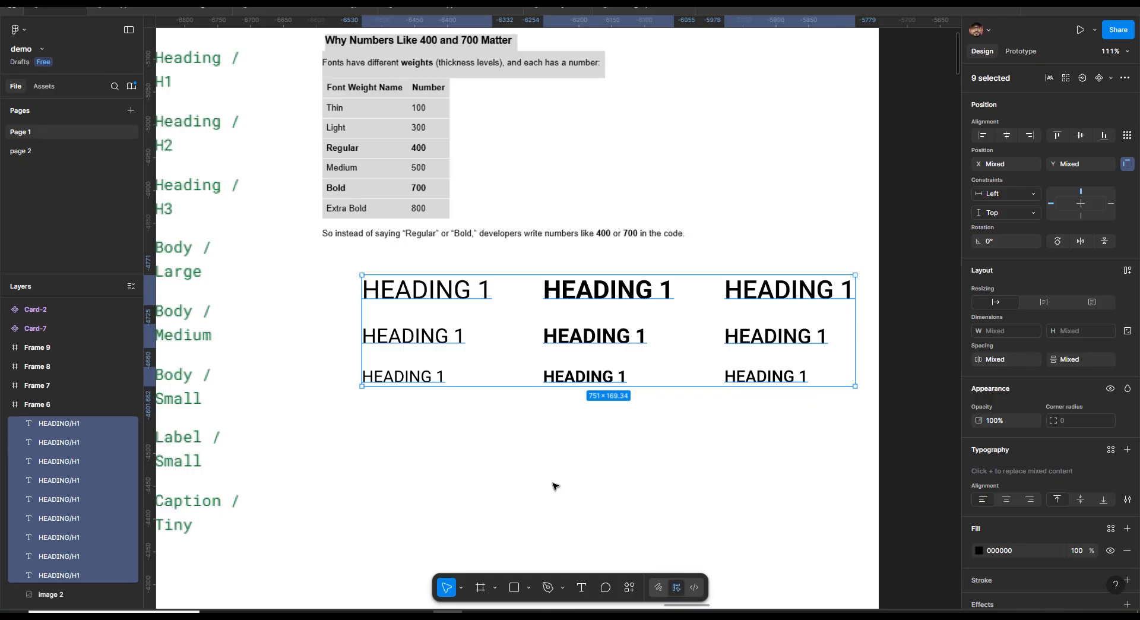
# Batch rename the first column's three heading layers to HEADING/H1-REG-400
pyautogui.click(296, 348)
pyautogui.moveTo(319, 266); pyautogui.dragTo(501, 419)
pyautogui.hotkey('ctrl', 'r')
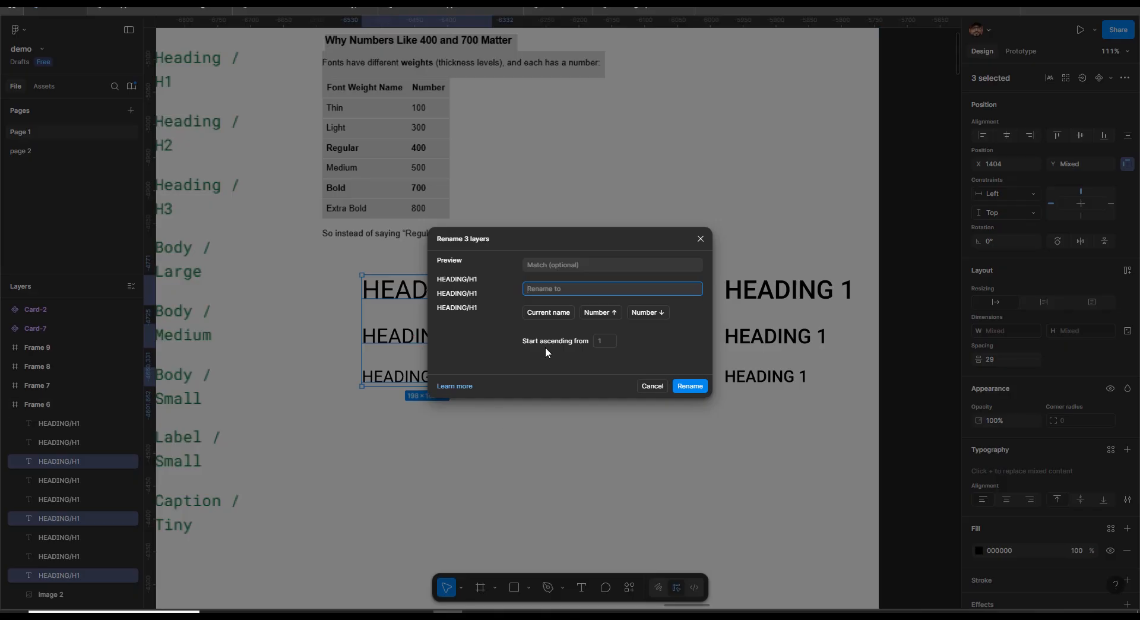
pyautogui.write('$&-REG')
pyautogui.click(650, 249)
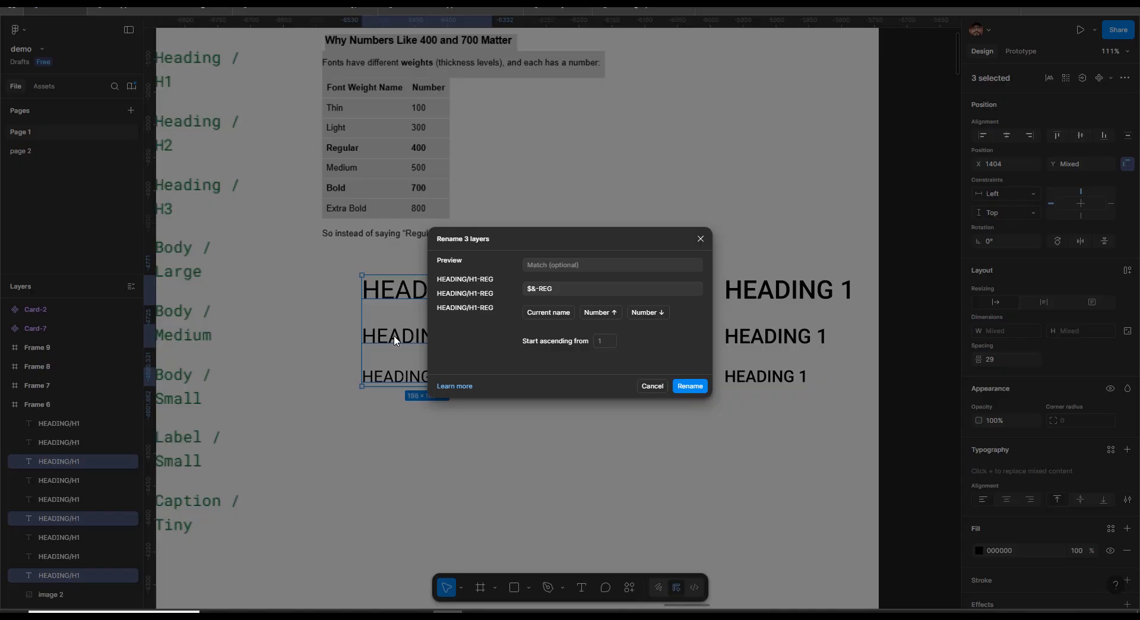
pyautogui.click(580, 294)
pyautogui.write('-400')
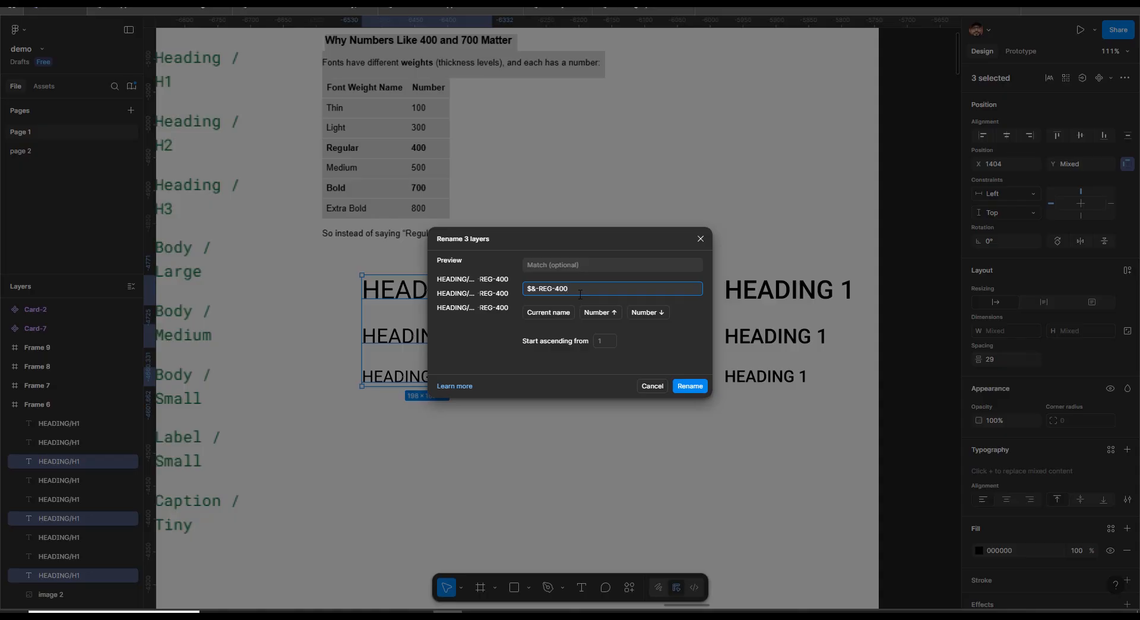
pyautogui.click(695, 387)
pyautogui.press('Escape')
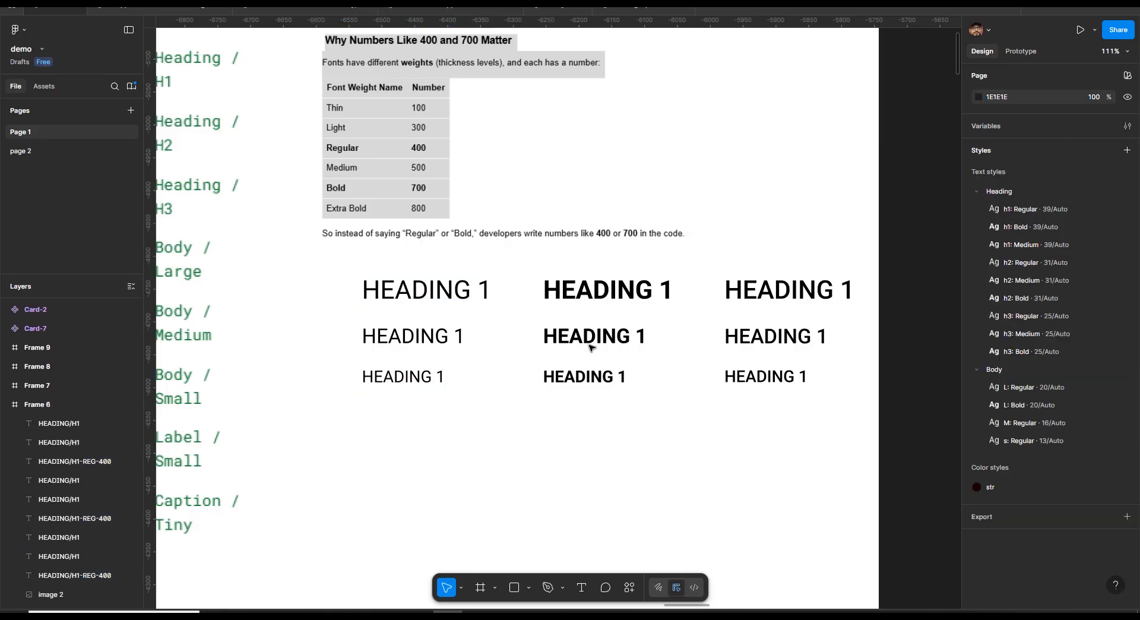
# Batch rename the second column's three heading layers to HEADING/H1-BOLD-700
pyautogui.moveTo(516, 263); pyautogui.dragTo(663, 413)
pyautogui.hotkey('ctrl', 'r')
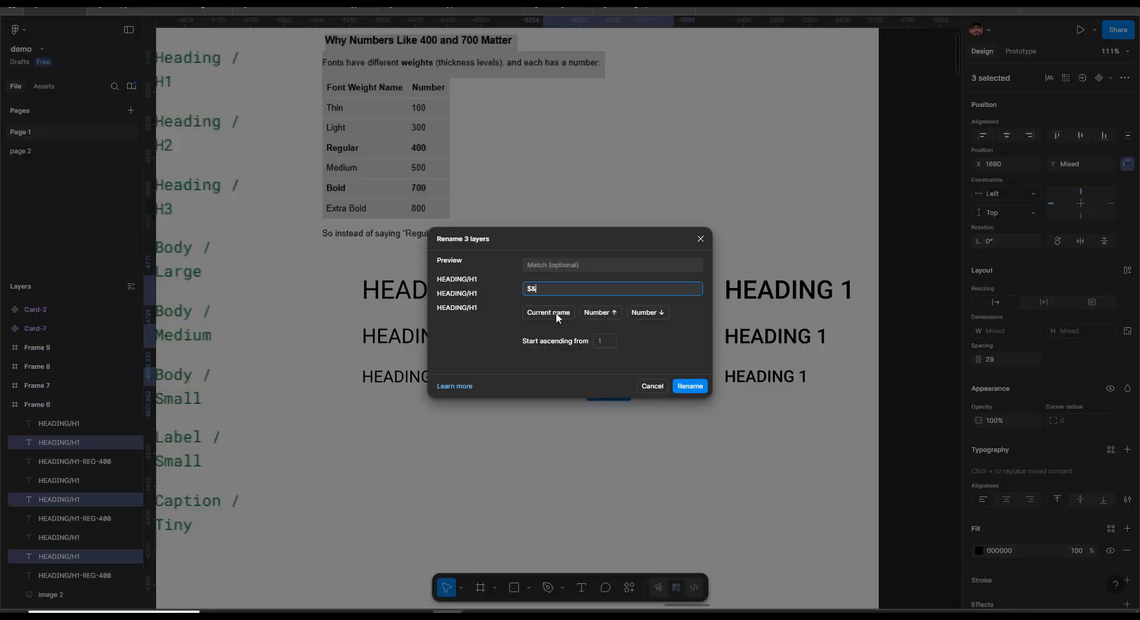
pyautogui.write('-BOLD-200')
pyautogui.press('BackSpace')
pyautogui.press('BackSpace')
pyautogui.press('BackSpace')
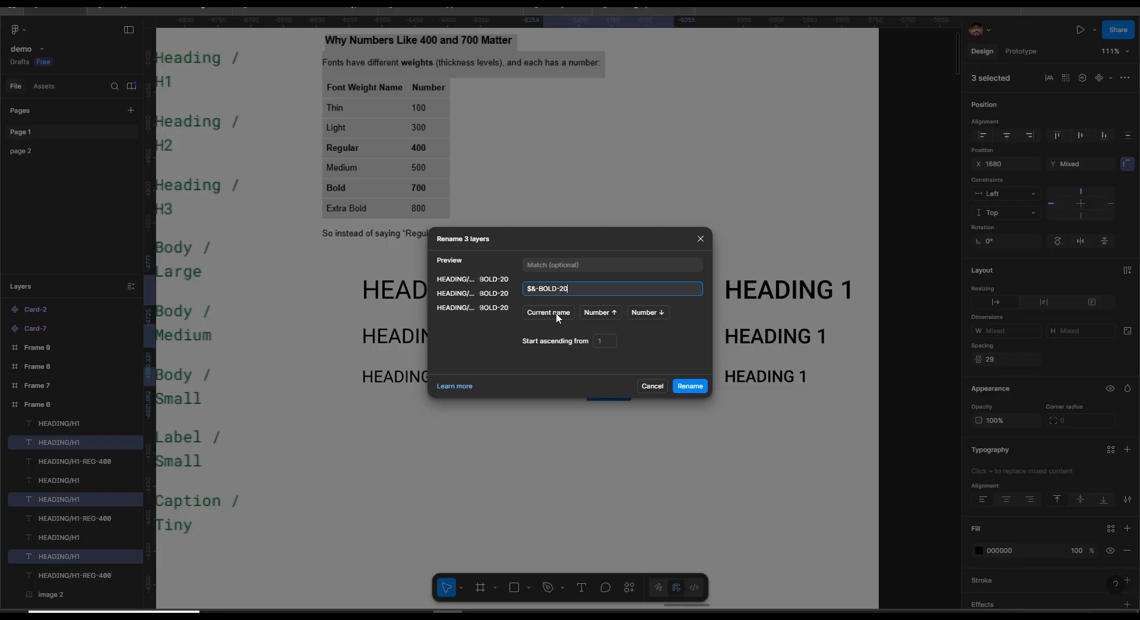
pyautogui.write('700')
pyautogui.press('Return')
# Batch rename the third column's three heading layers to HEADING/H1-MED-500
pyautogui.moveTo(714, 254); pyautogui.dragTo(847, 434)
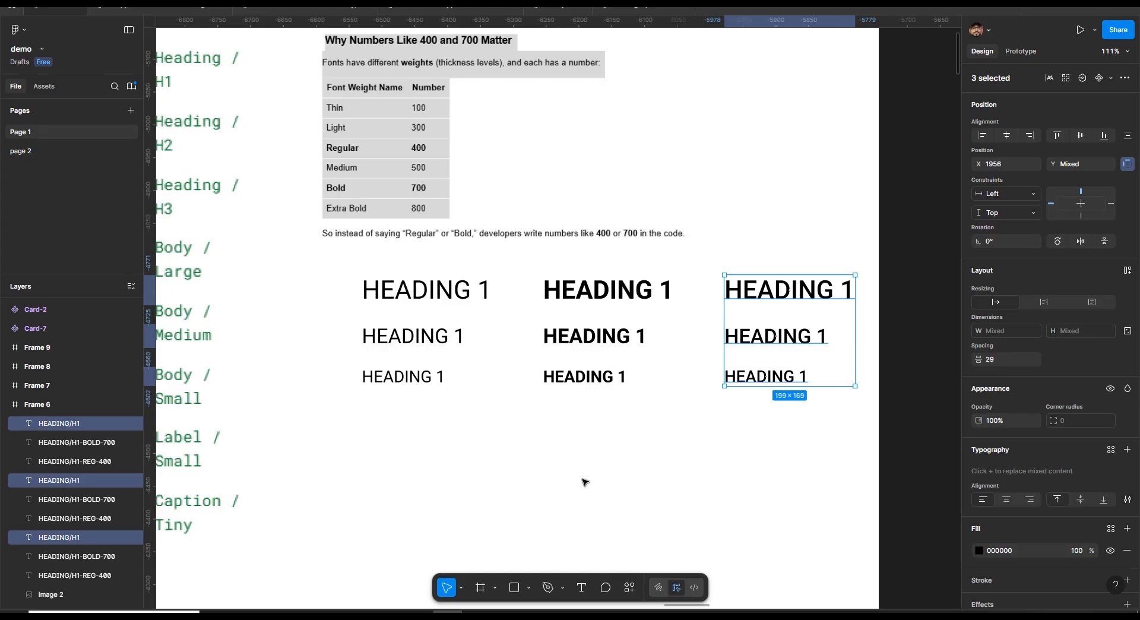
pyautogui.hotkey('ctrl', 'r')
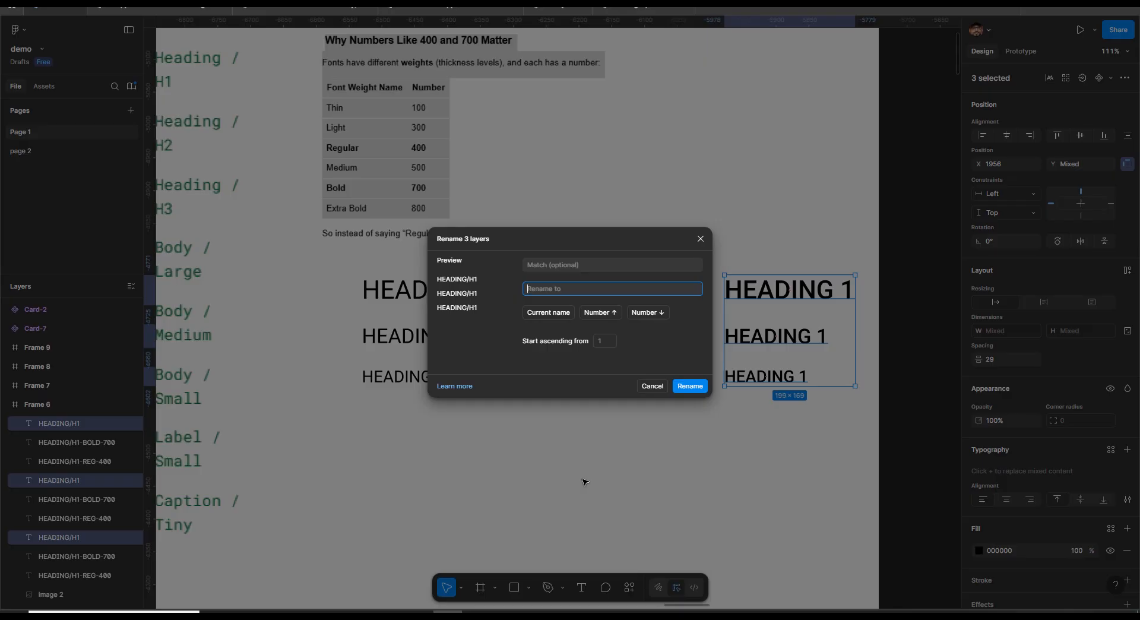
pyautogui.write('$&-MED-500')
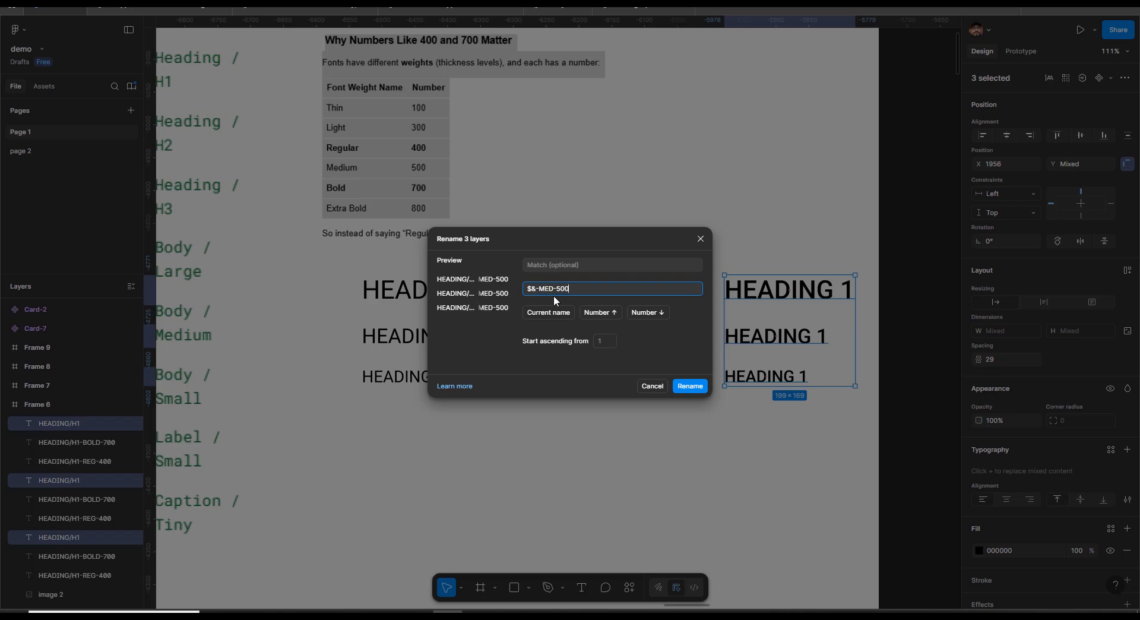
pyautogui.press('Return')
# Sort all nine heading layers alphabetically ascending with the Sorter plugin
pyautogui.click(325, 271)
pyautogui.moveTo(326, 271); pyautogui.dragTo(835, 440)
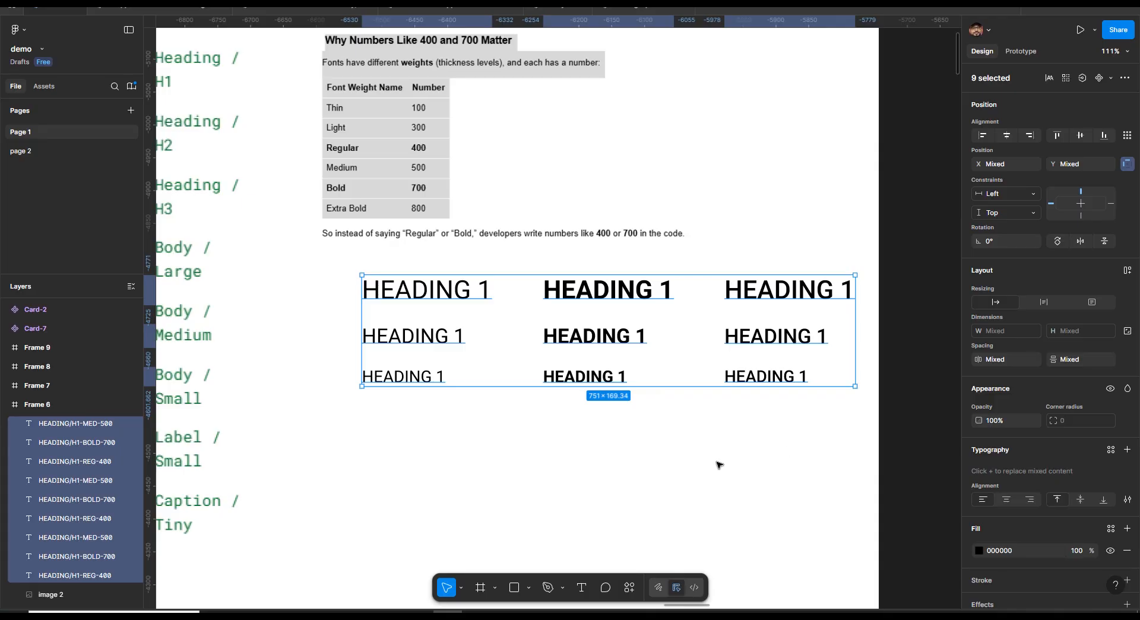
pyautogui.click(631, 591)
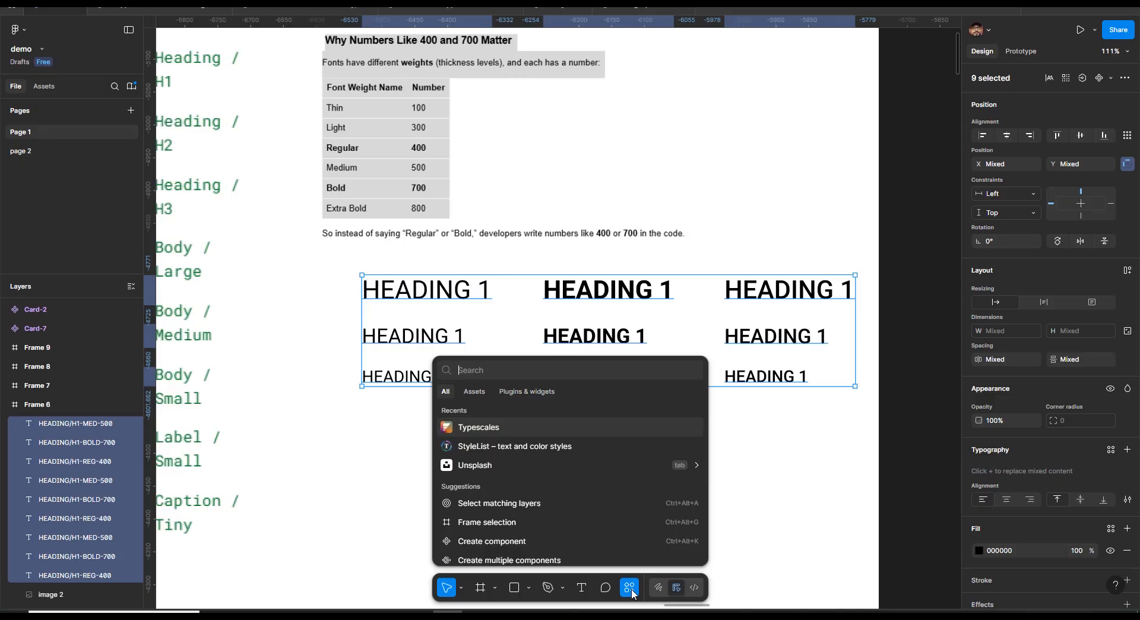
pyautogui.write('SO')
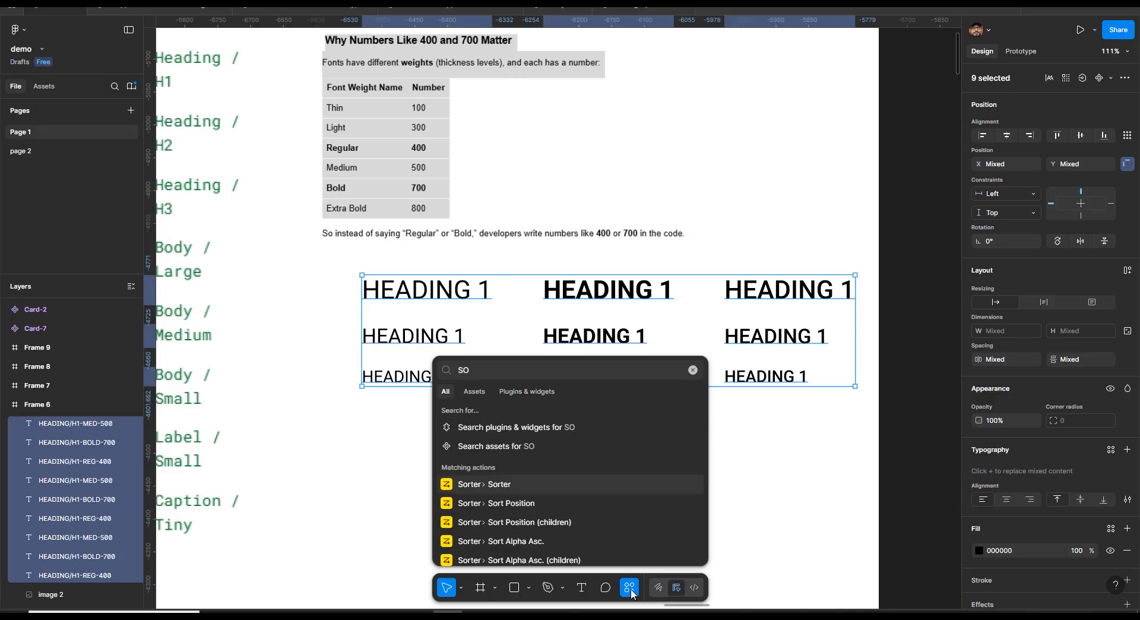
pyautogui.click(508, 483)
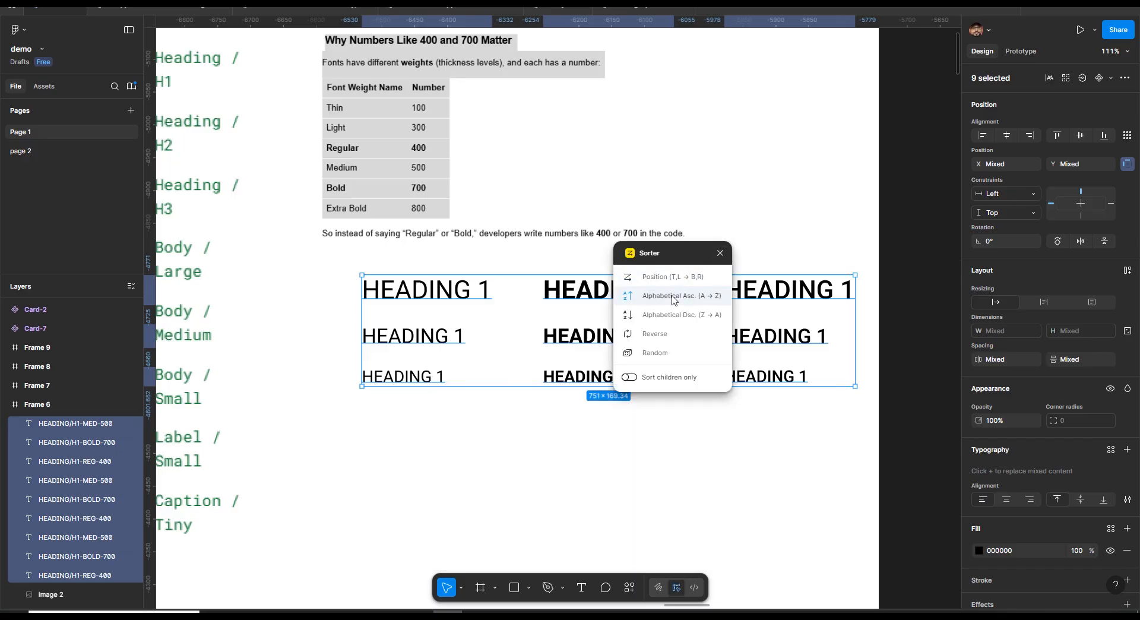
pyautogui.click(674, 296)
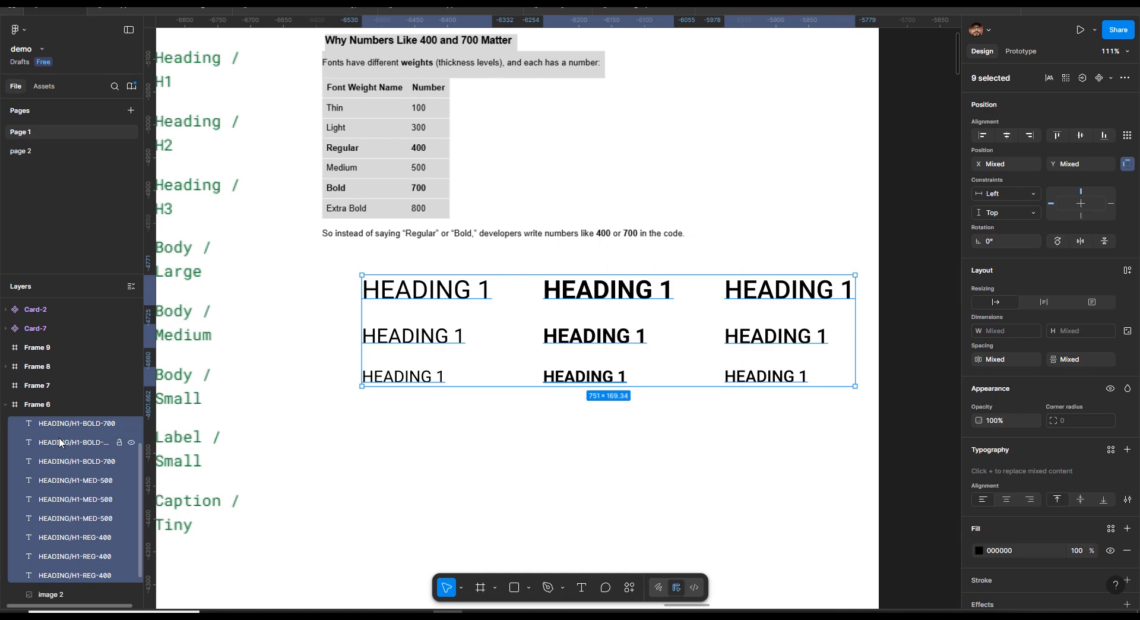
pyautogui.scroll(-2, 65, 435)
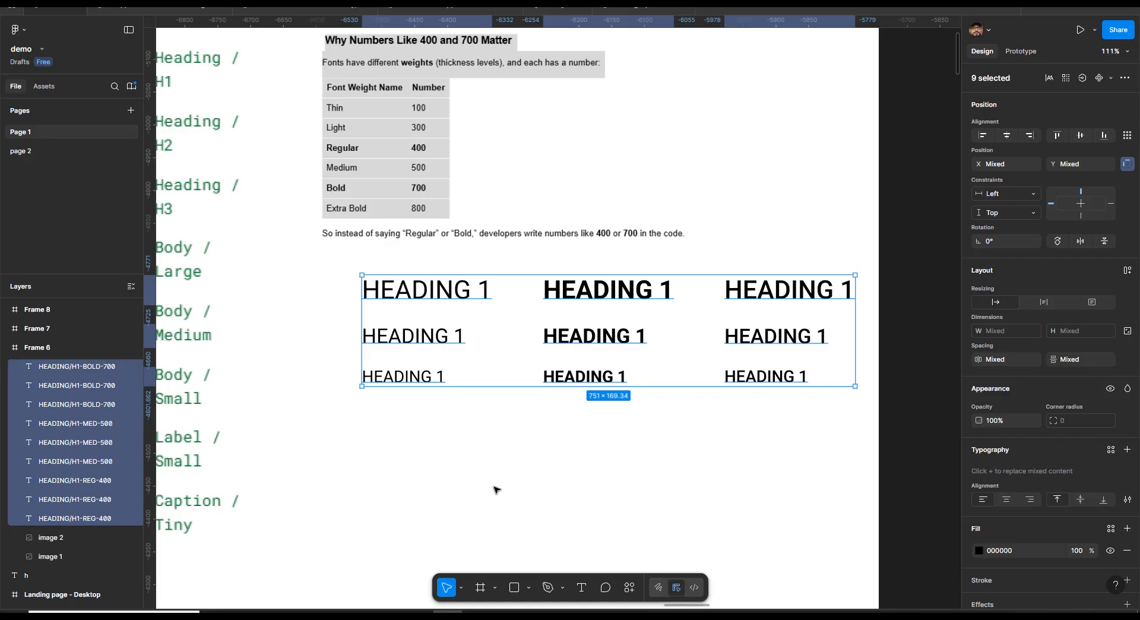
# Generate text styles from the nine selected heading layers with the Styler plugin
pyautogui.click(325, 287)
pyautogui.moveTo(321, 267); pyautogui.dragTo(855, 430)
pyautogui.click(628, 590)
pyautogui.click(523, 392)
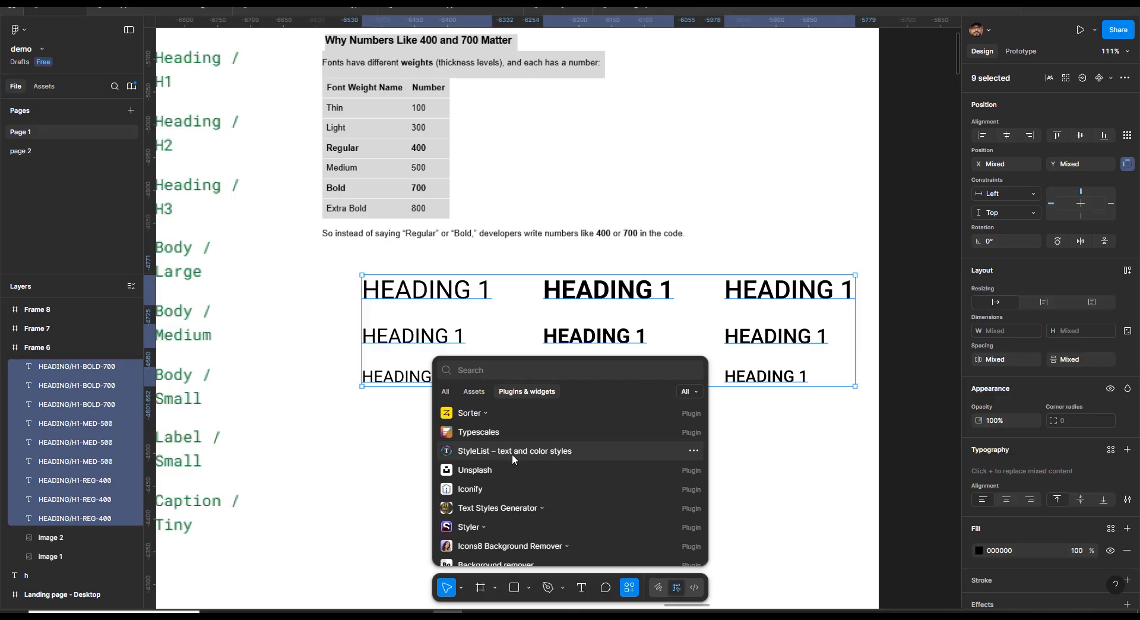
pyautogui.click(474, 530)
pyautogui.moveTo(474, 532)
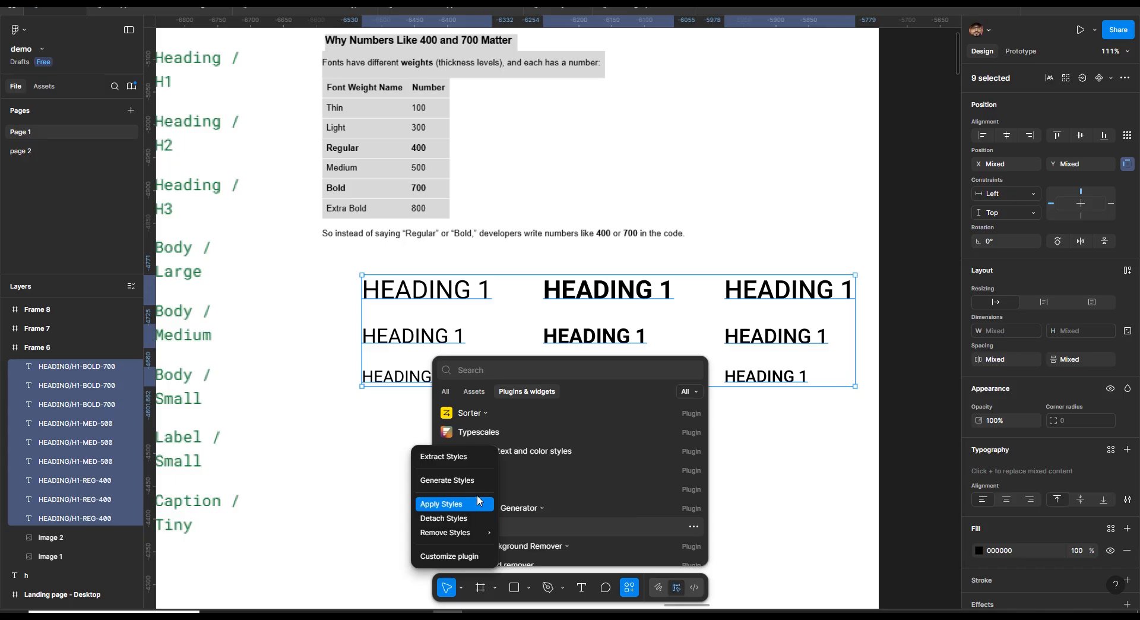
pyautogui.click(472, 479)
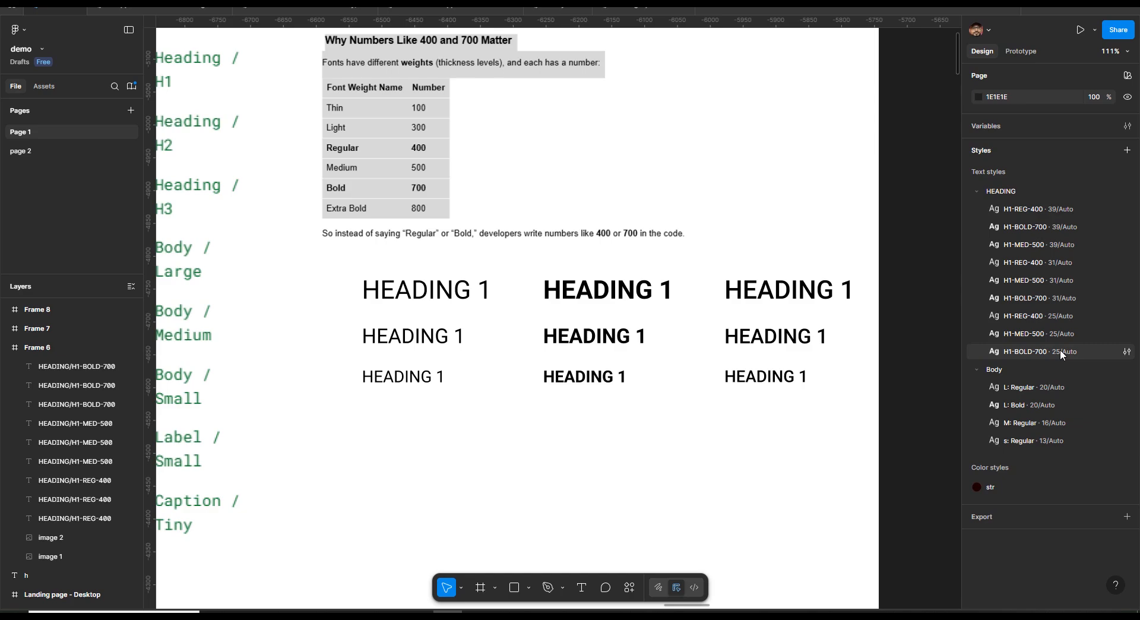
# Inspect the h1, h2 and h3 headings of the first column one at a time
pyautogui.moveTo(347, 273); pyautogui.dragTo(849, 470)
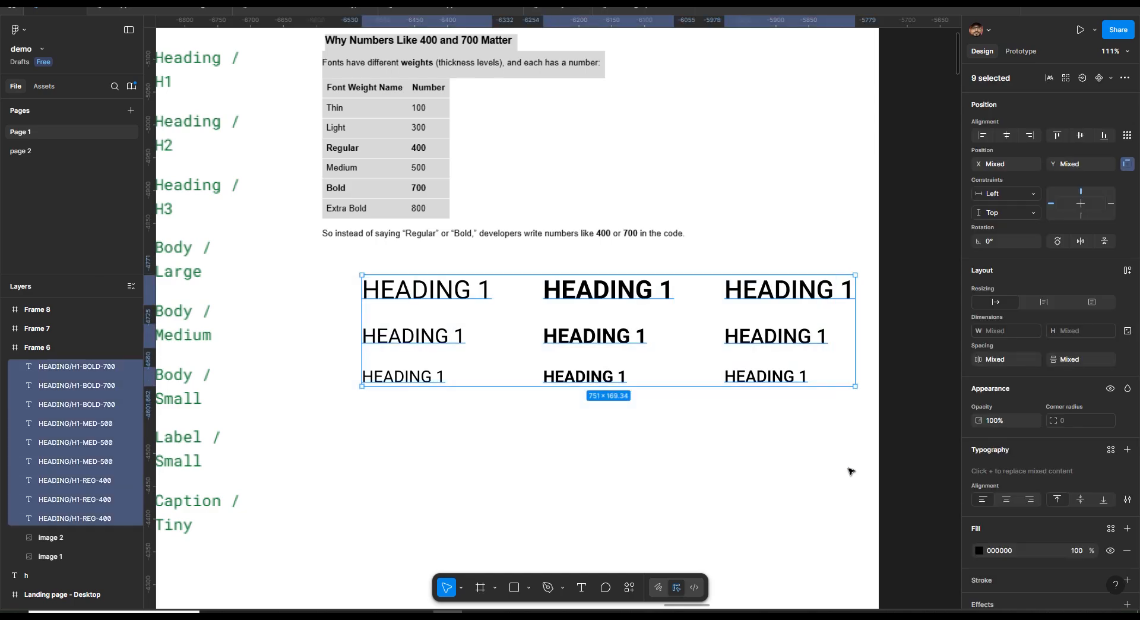
pyautogui.moveTo(763, 337); pyautogui.dragTo(730, 365)
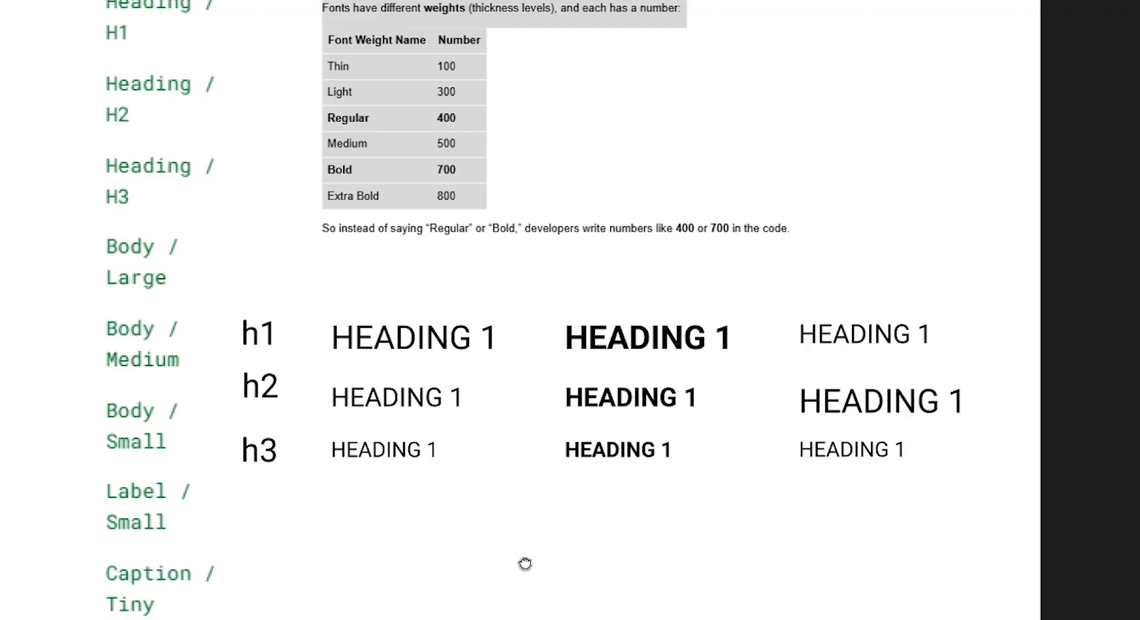
pyautogui.click(417, 337)
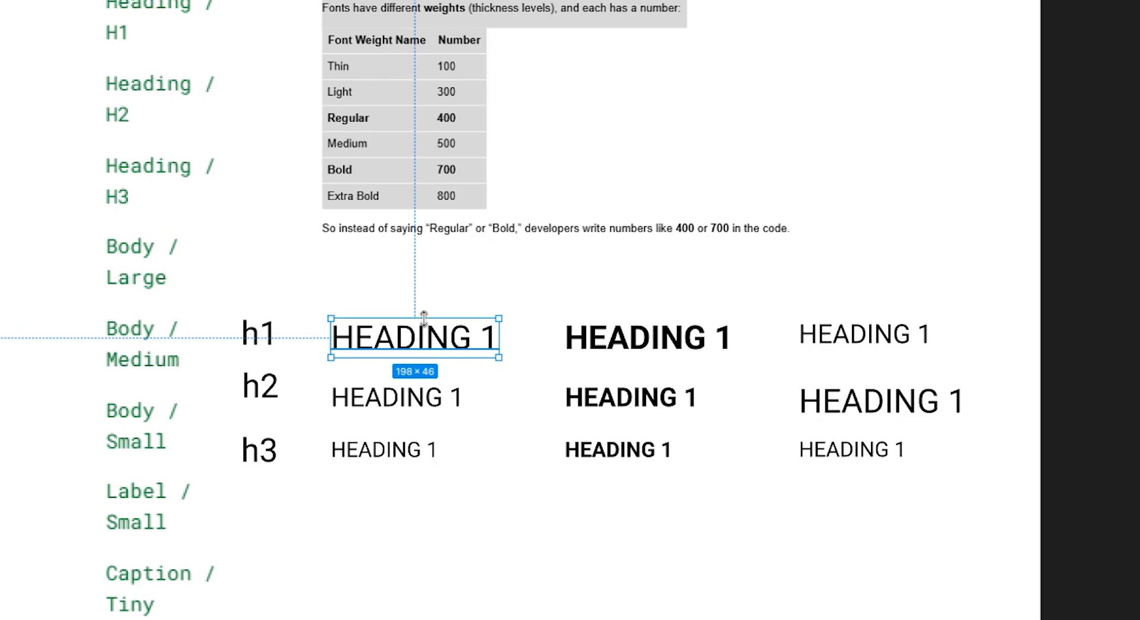
pyautogui.click(428, 306)
pyautogui.click(419, 399)
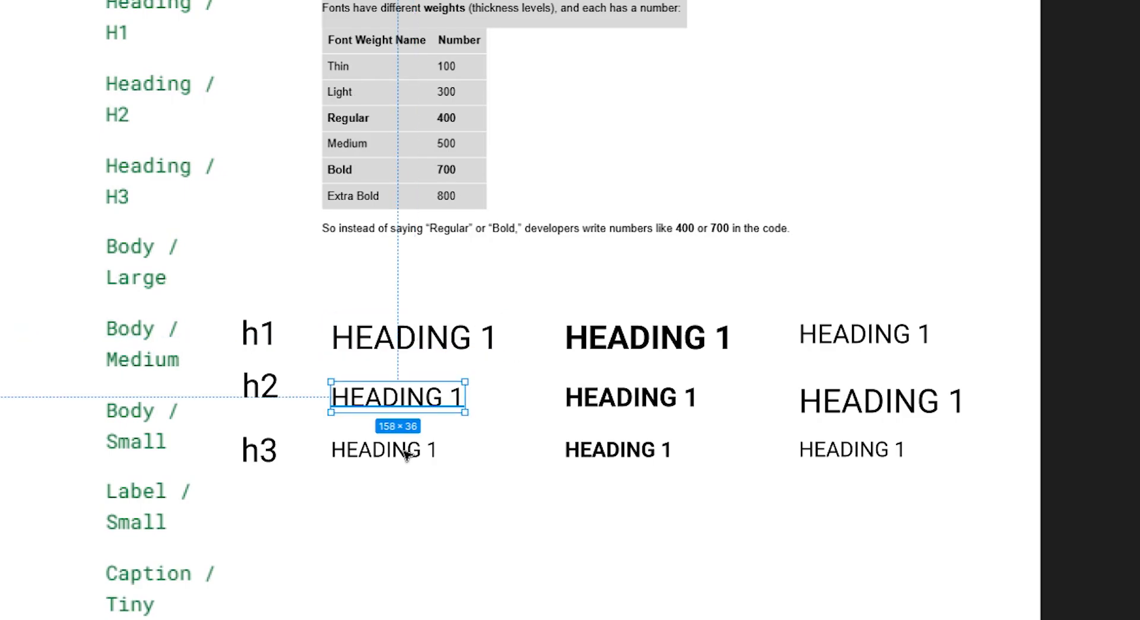
pyautogui.click(406, 453)
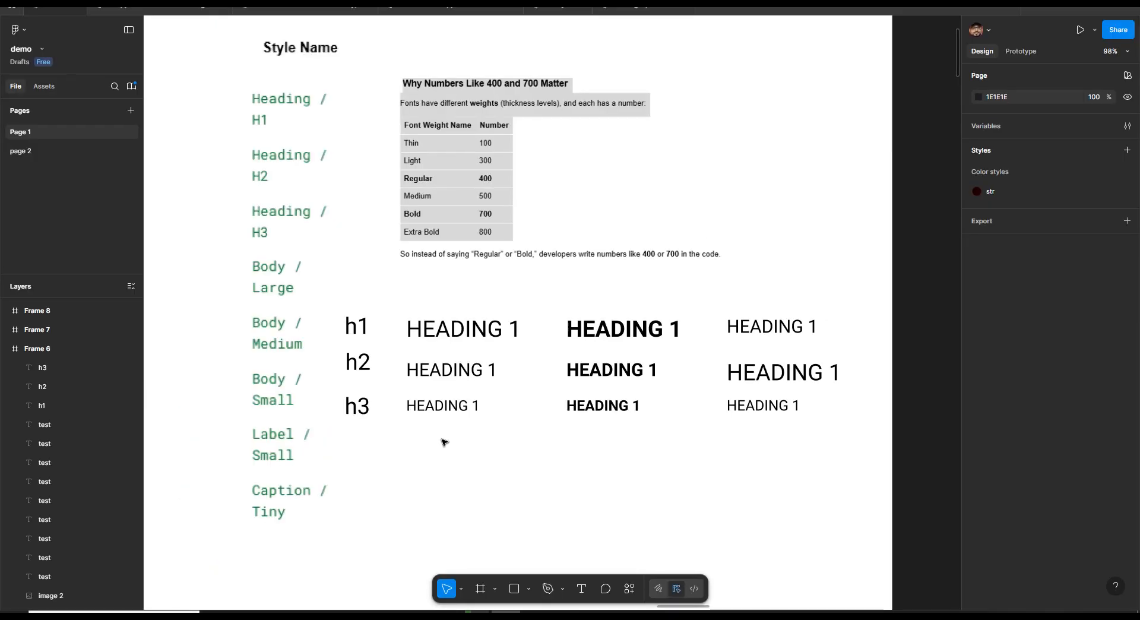
pyautogui.click(456, 371)
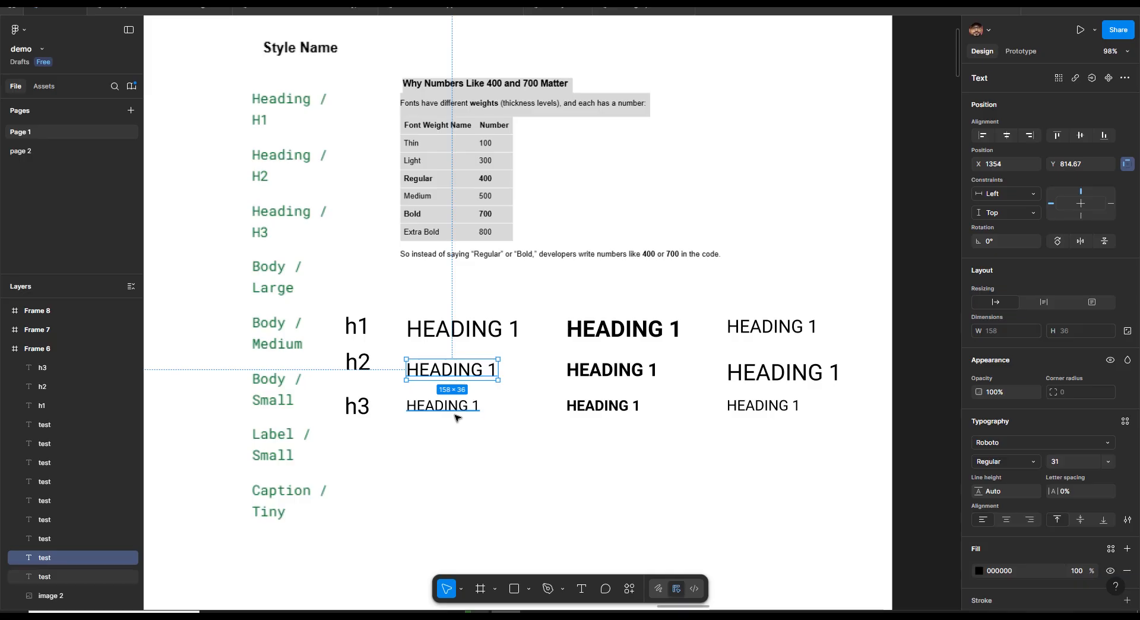
pyautogui.click(456, 412)
pyautogui.click(442, 466)
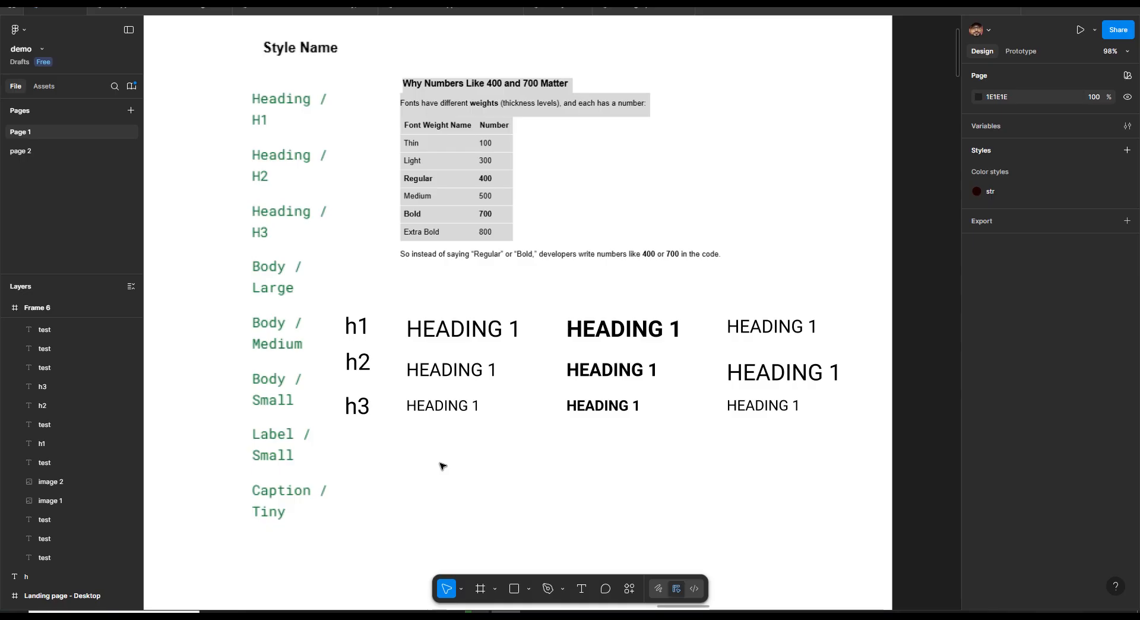
pyautogui.click(454, 328)
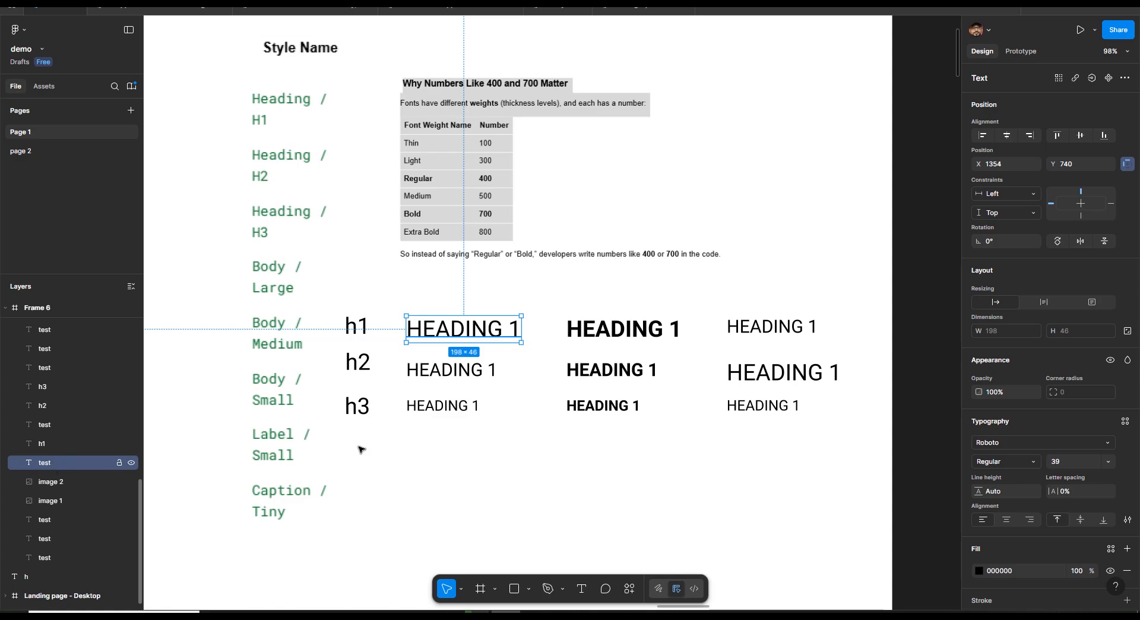
pyautogui.click(447, 372)
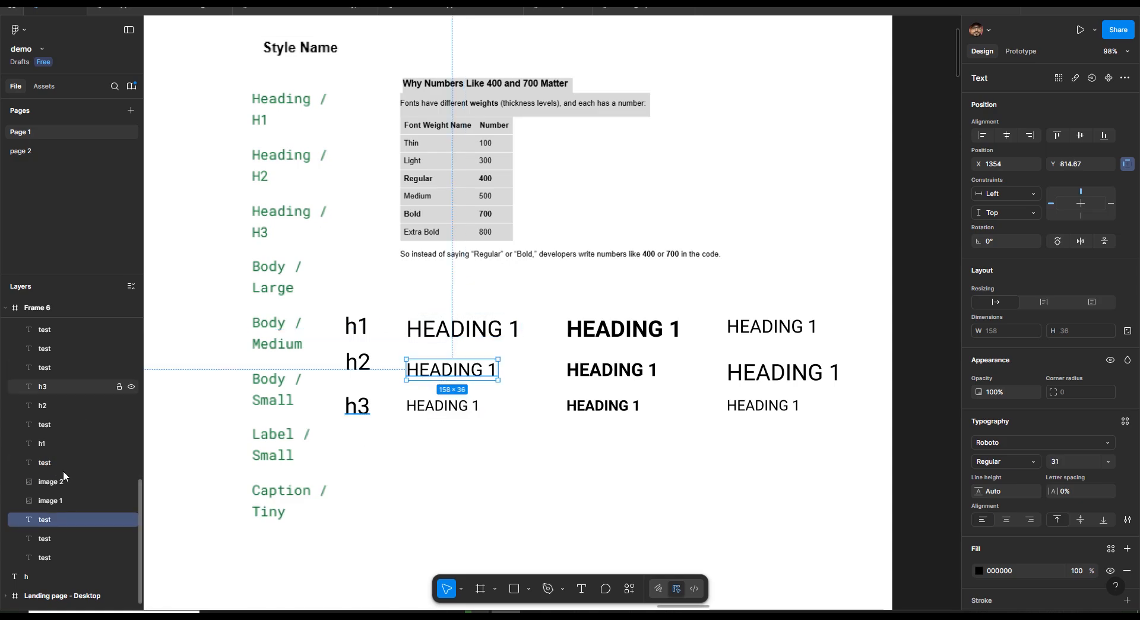
pyautogui.click(453, 409)
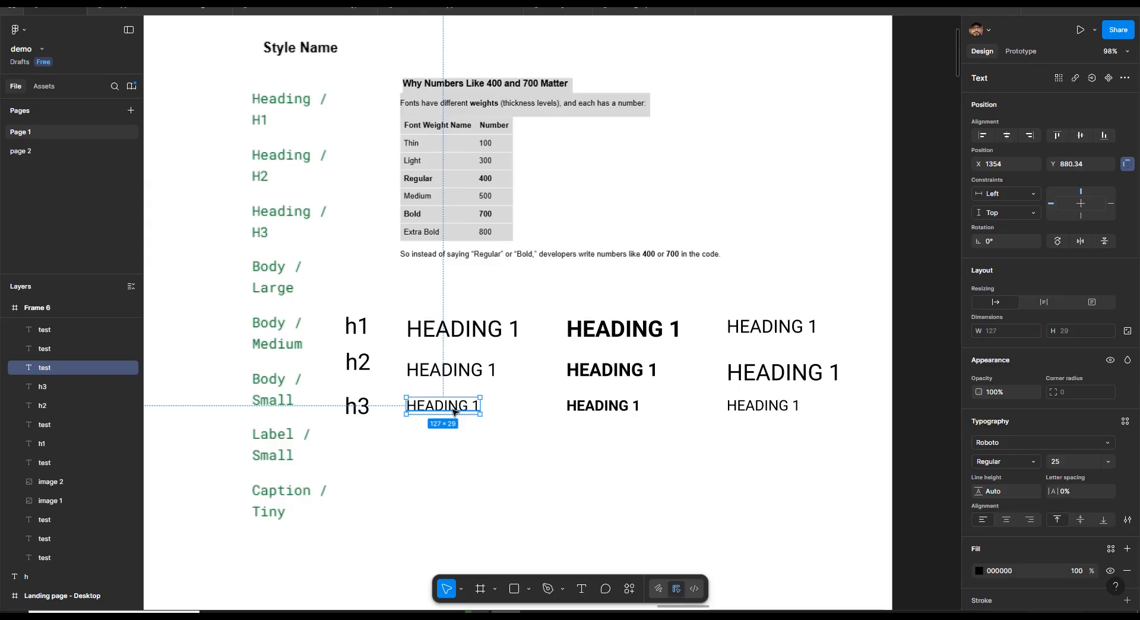
# Sort the first column's three heading layers by position with the Sorter plugin
pyautogui.moveTo(400, 297); pyautogui.dragTo(508, 442)
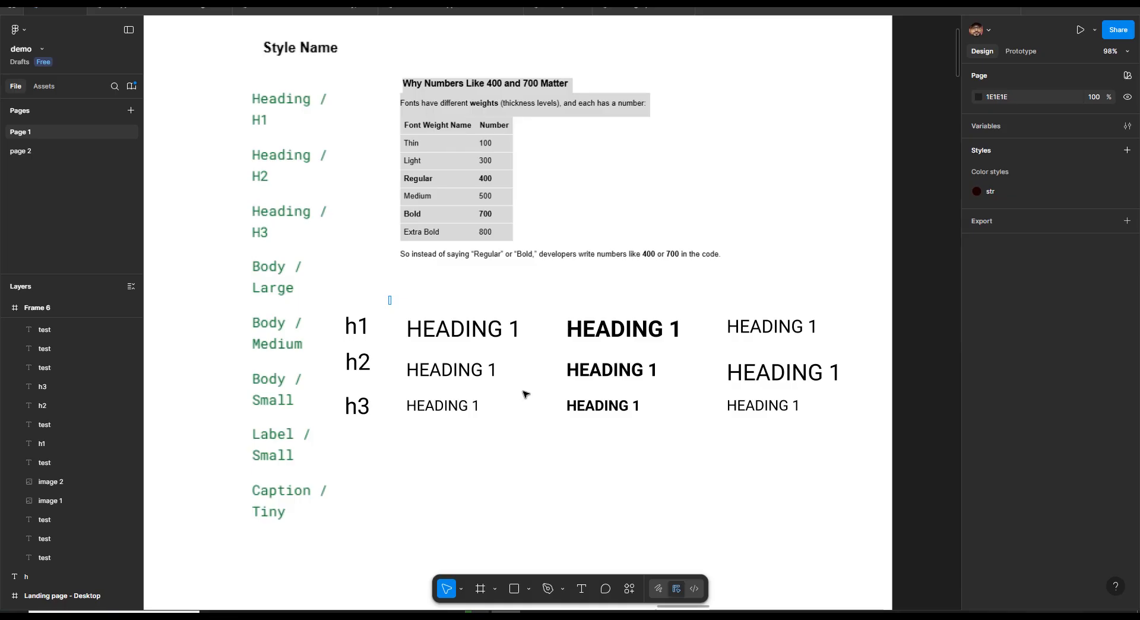
pyautogui.moveTo(389, 296); pyautogui.dragTo(516, 428)
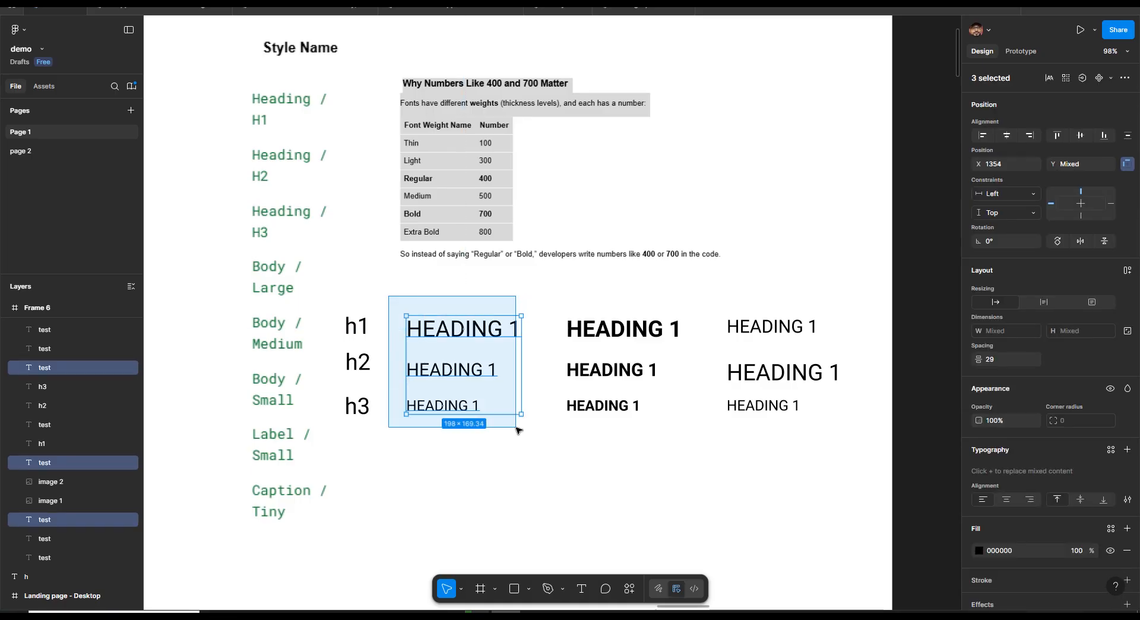
pyautogui.click(630, 589)
pyautogui.click(497, 425)
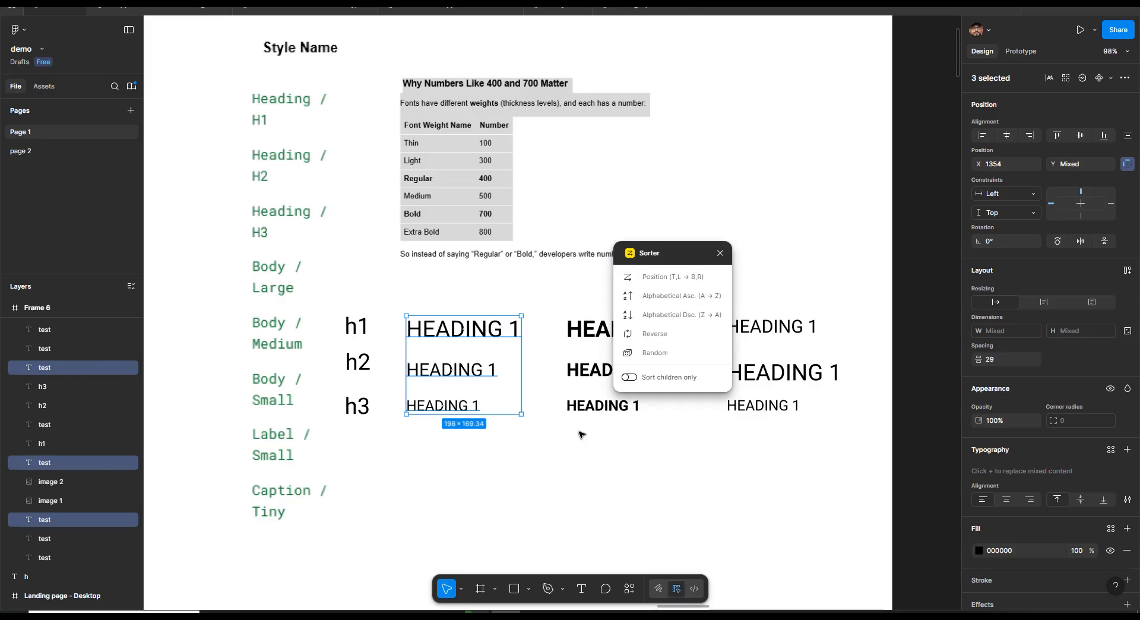
pyautogui.click(686, 277)
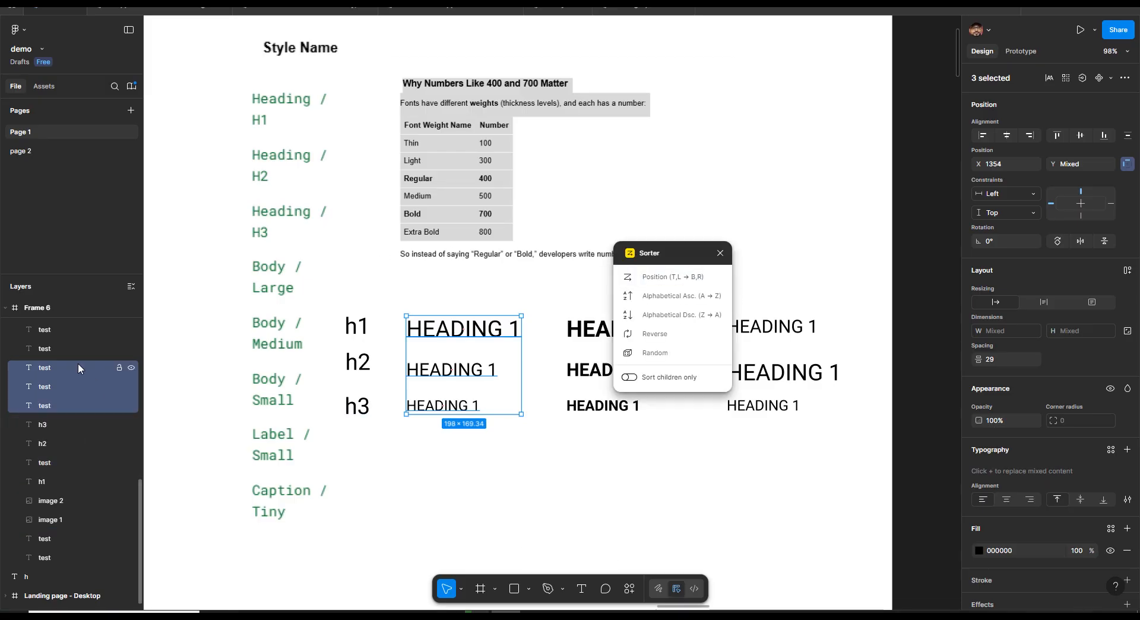
pyautogui.click(507, 519)
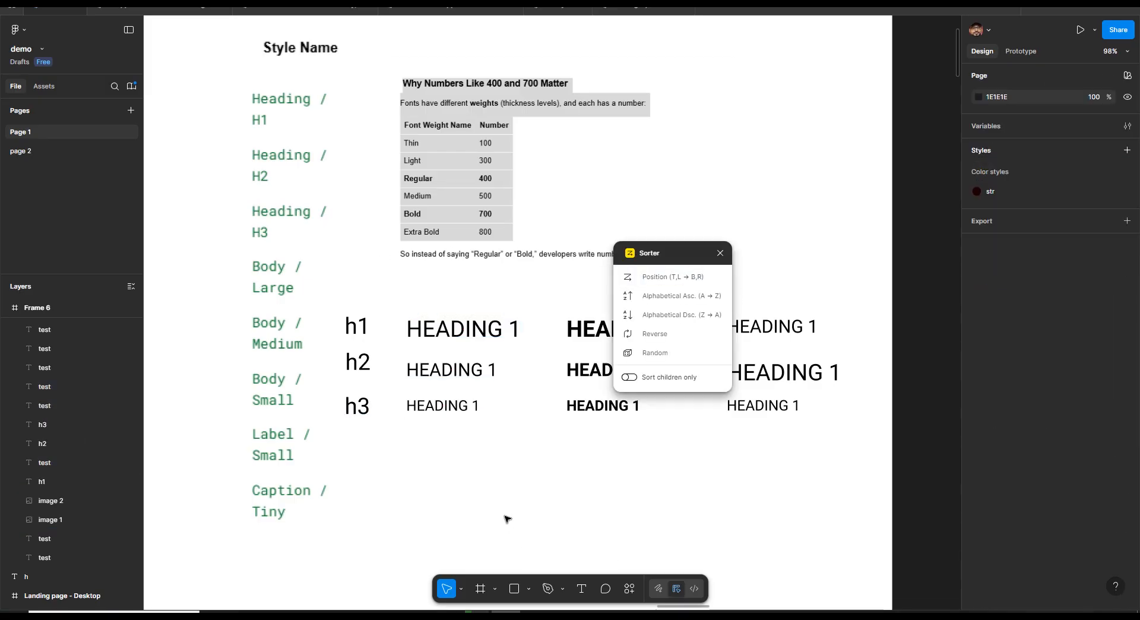
pyautogui.click(440, 407)
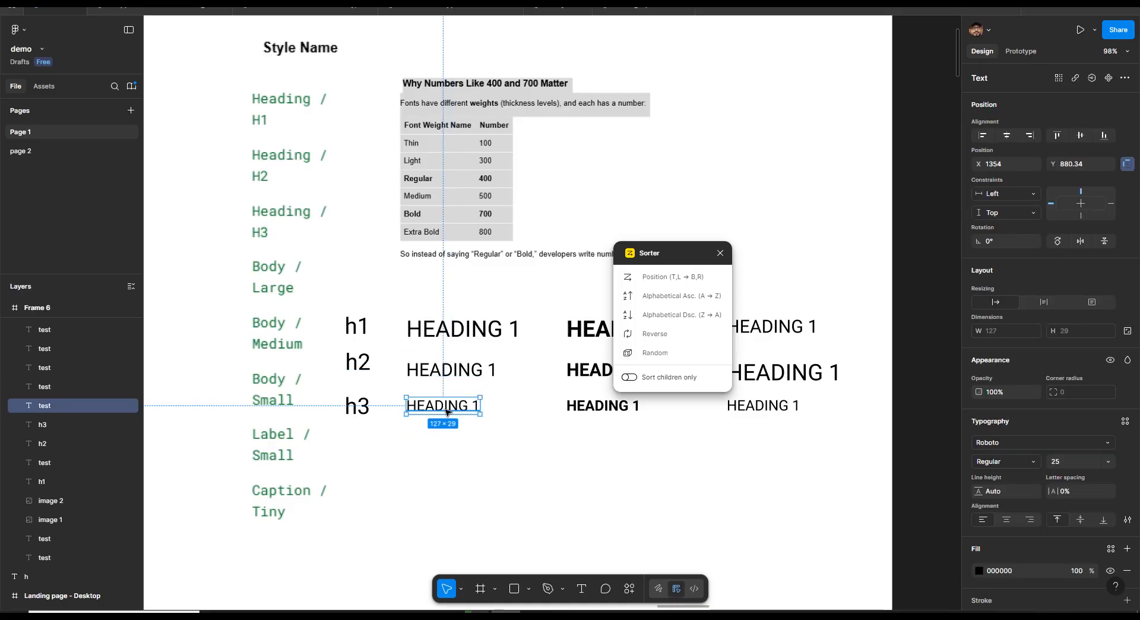
pyautogui.click(480, 381)
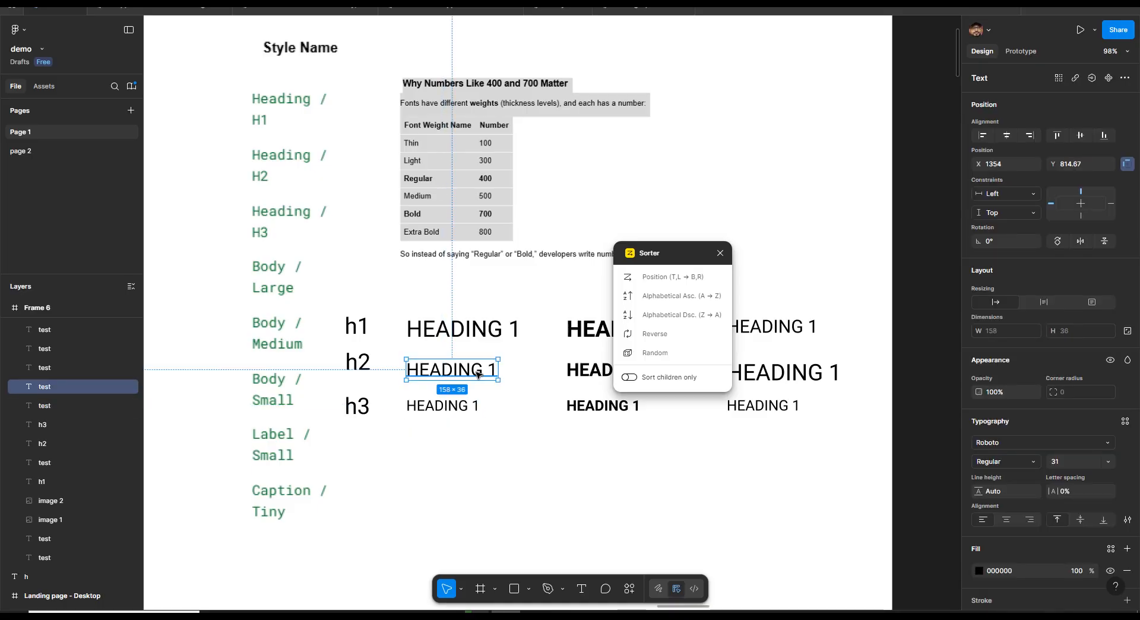
# Sort the second column's three heading layers by position with the Sorter plugin
pyautogui.click(489, 333)
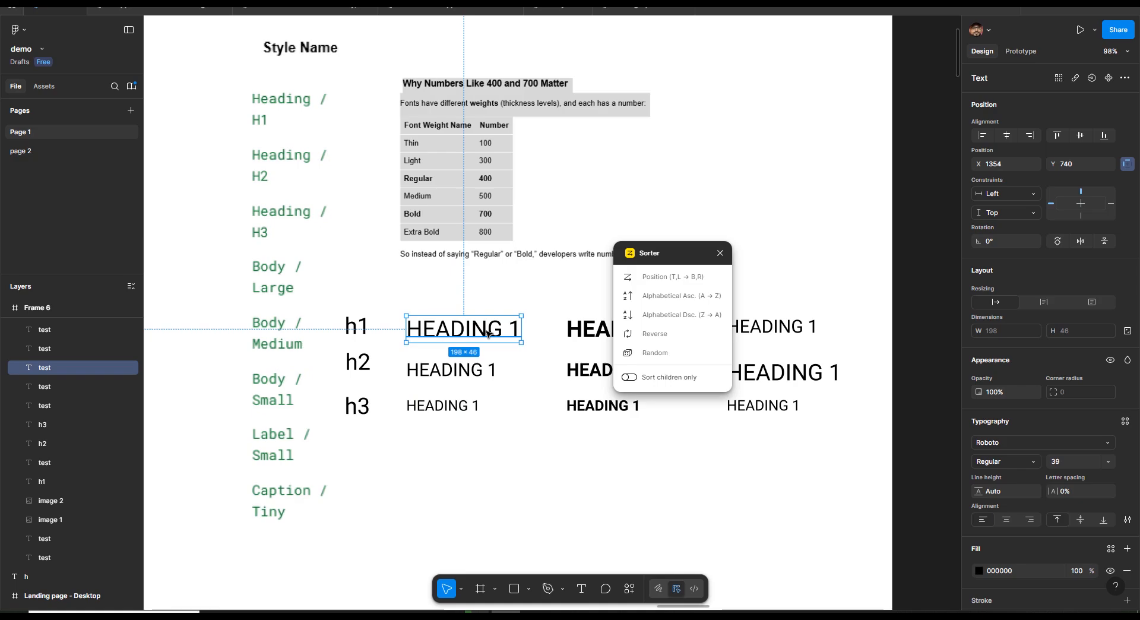
pyautogui.click(548, 295)
pyautogui.moveTo(633, 447); pyautogui.dragTo(648, 456)
pyautogui.click(667, 277)
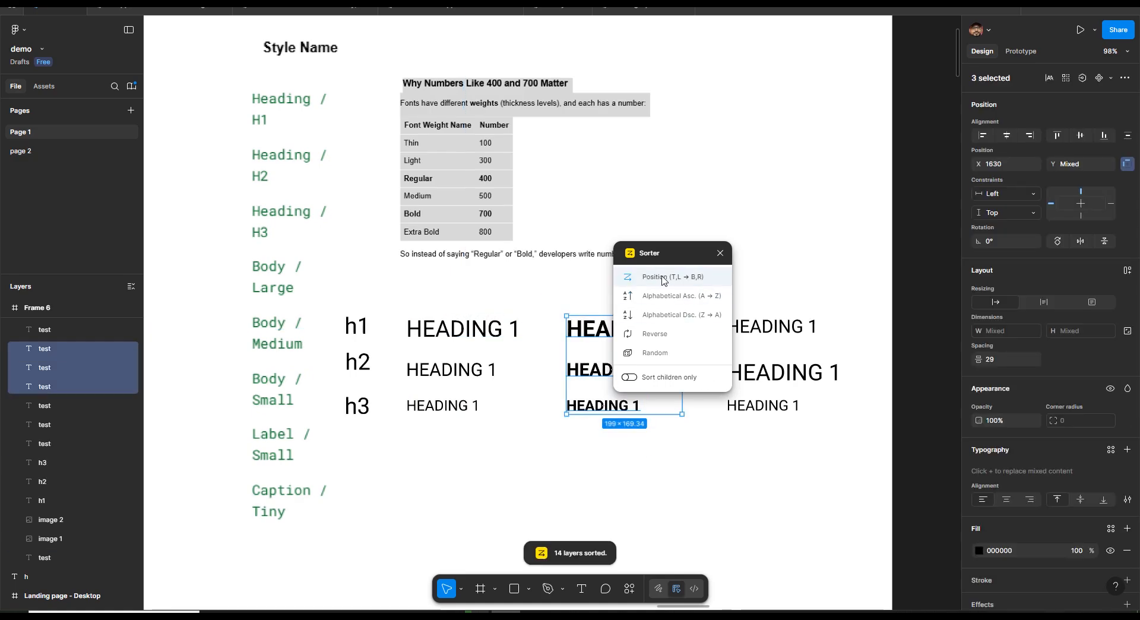
# Sort the third column's three heading layers by position with the Sorter plugin
pyautogui.press('Escape')
pyautogui.click(602, 404)
pyautogui.click(588, 371)
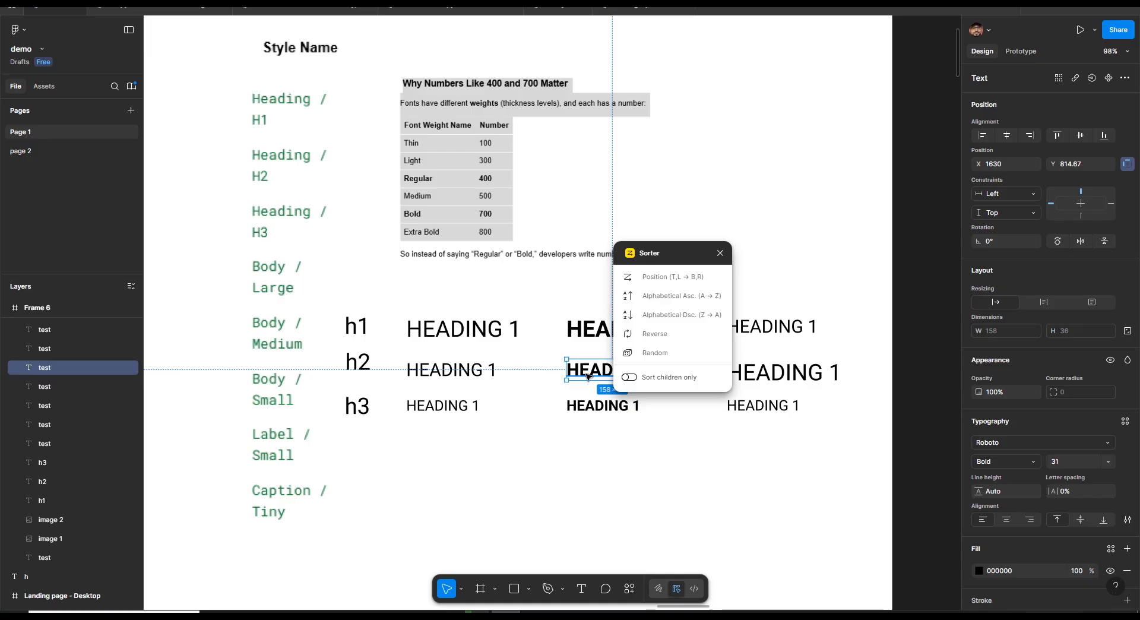
pyautogui.click(585, 330)
pyautogui.moveTo(865, 470); pyautogui.dragTo(753, 293)
pyautogui.click(665, 277)
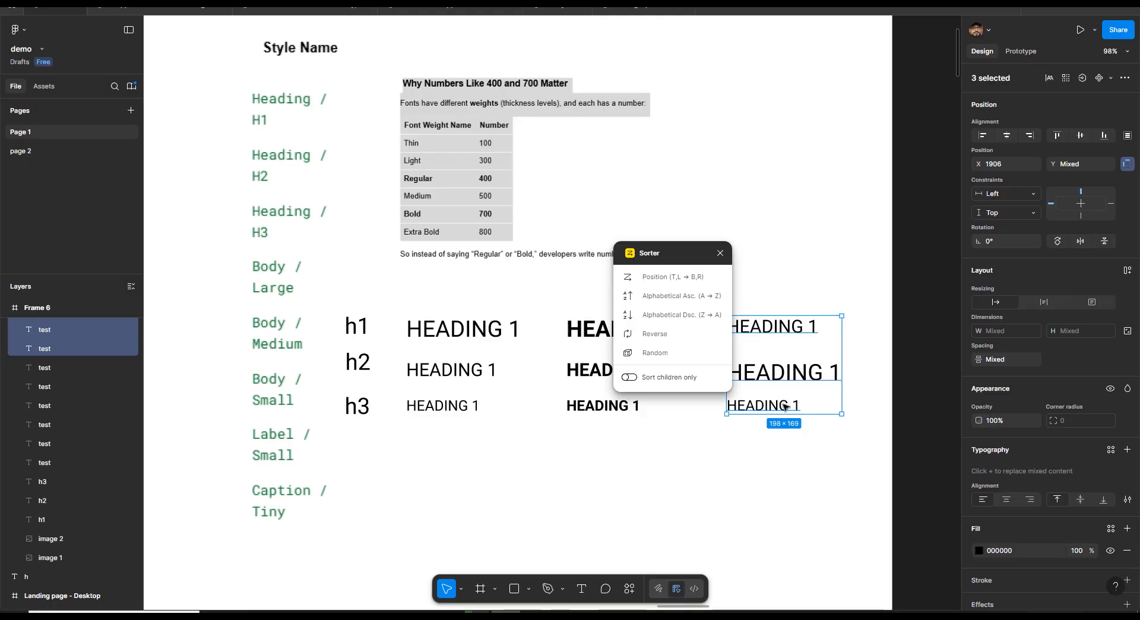
# Inspect the third column's headings one at a time, then close the Sorter plugin
pyautogui.click(757, 436)
pyautogui.click(784, 407)
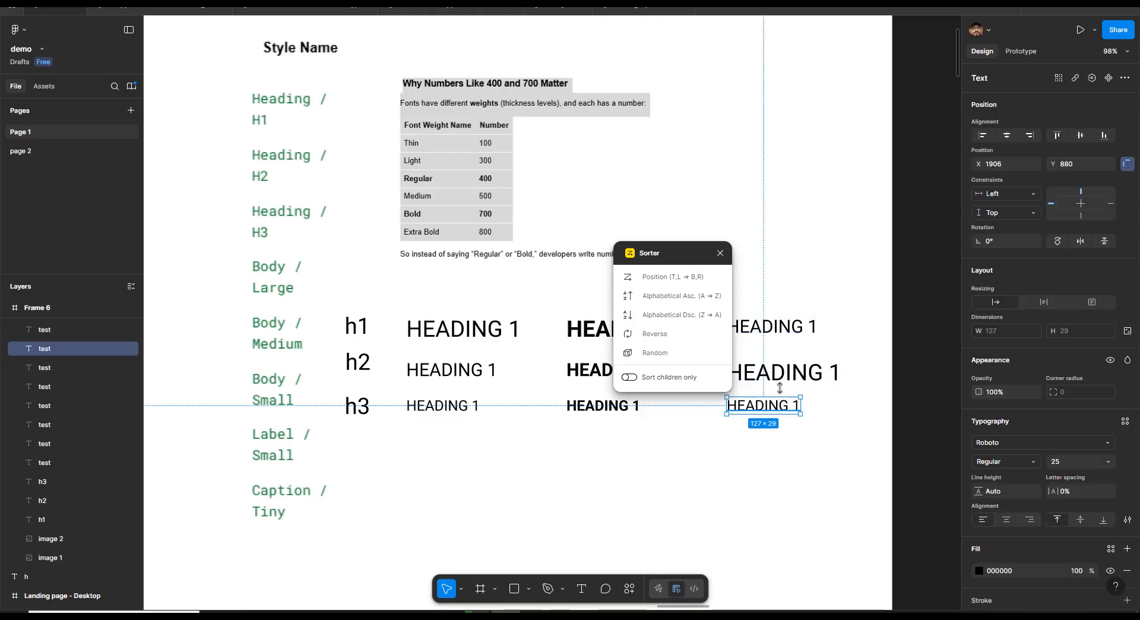
pyautogui.click(774, 347)
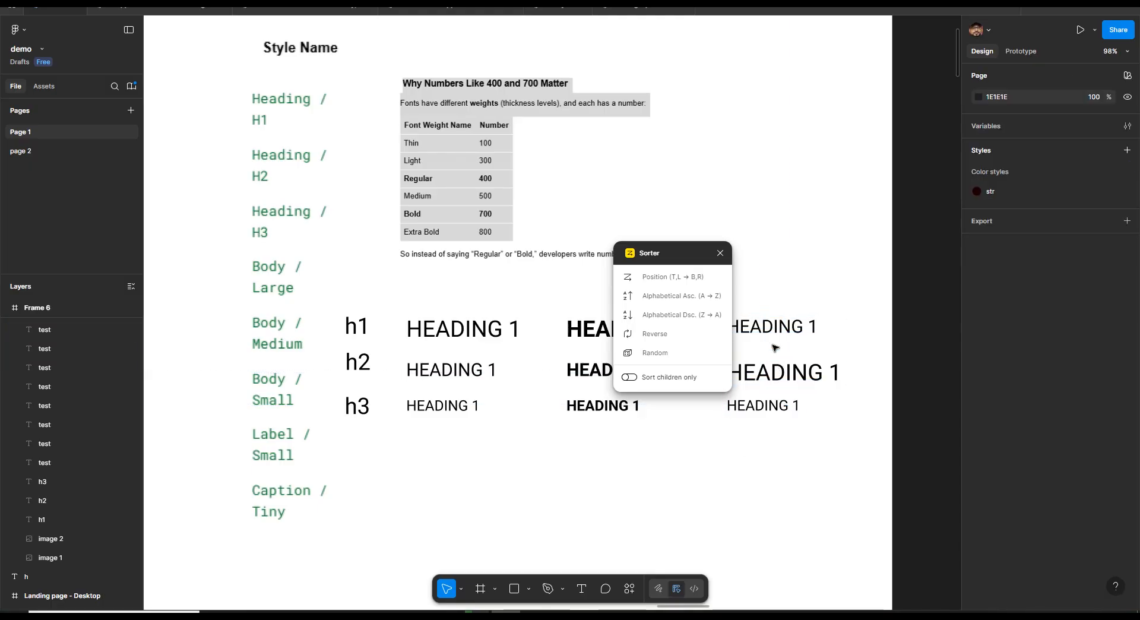
pyautogui.click(774, 331)
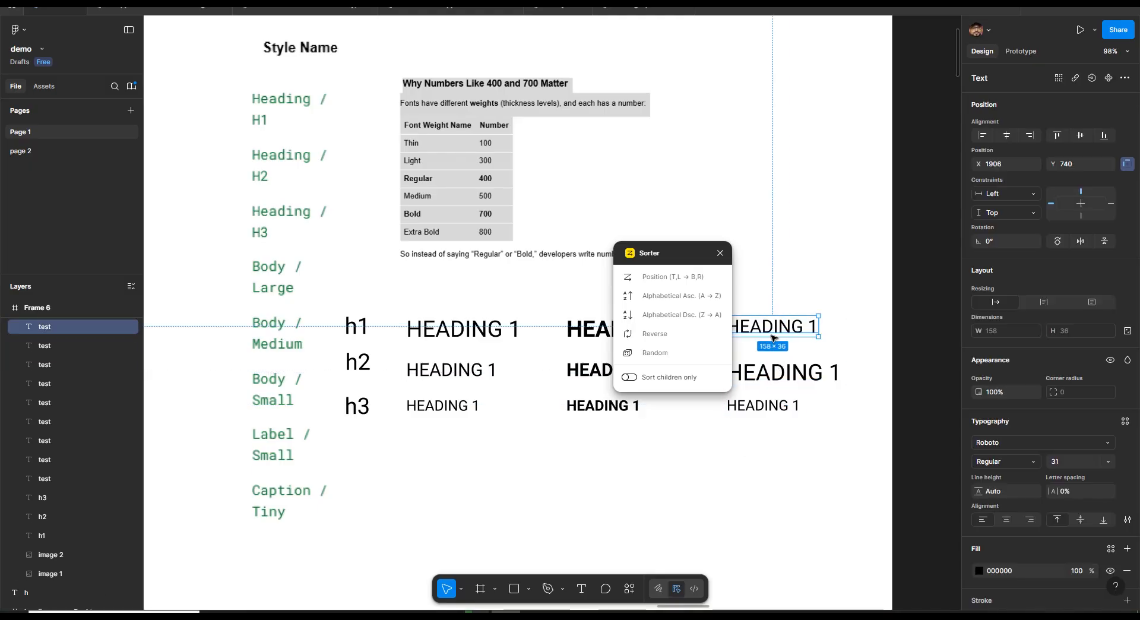
pyautogui.click(774, 373)
pyautogui.click(772, 405)
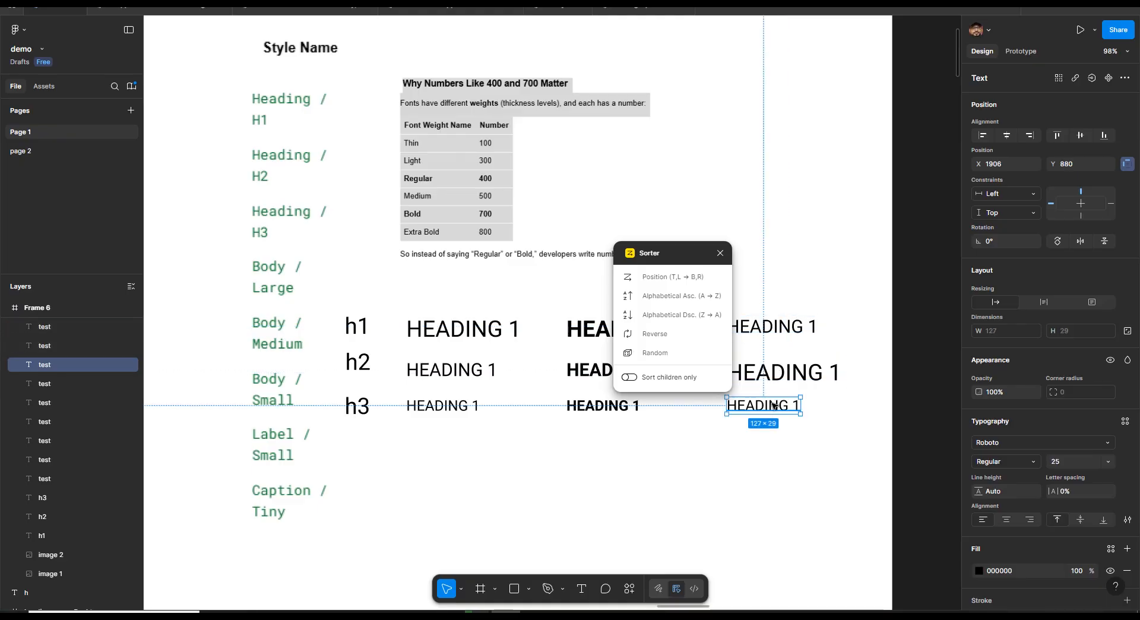
pyautogui.click(720, 253)
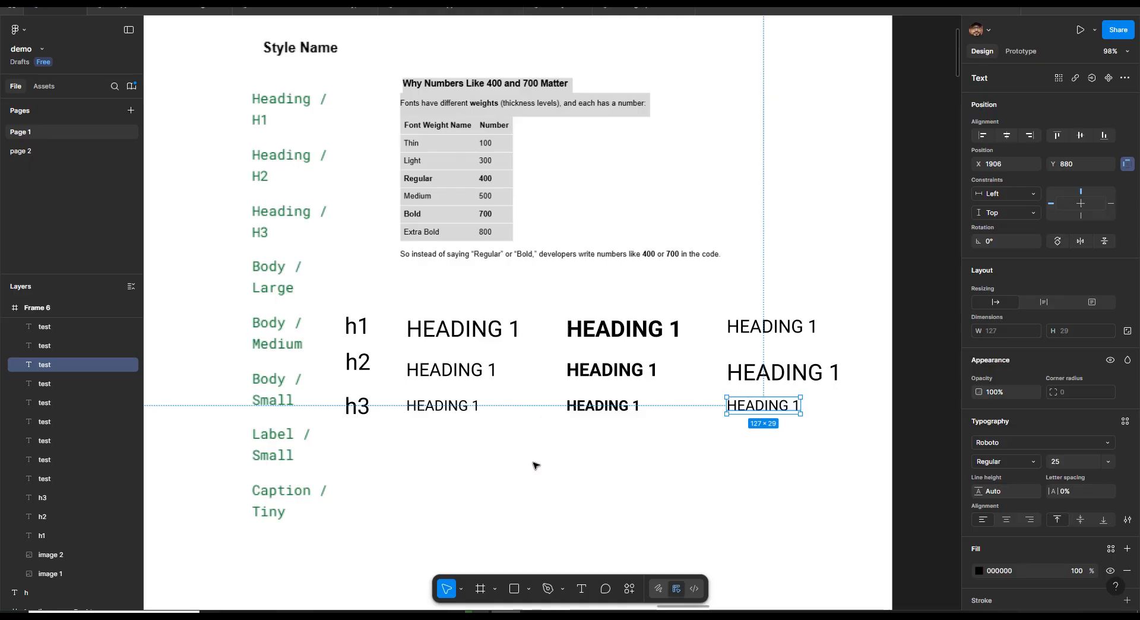
# Batch-rename all nine heading layers to heading/
pyautogui.click(486, 412)
pyautogui.moveTo(396, 301); pyautogui.dragTo(857, 469)
pyautogui.hotkey('ctrl', 'r')
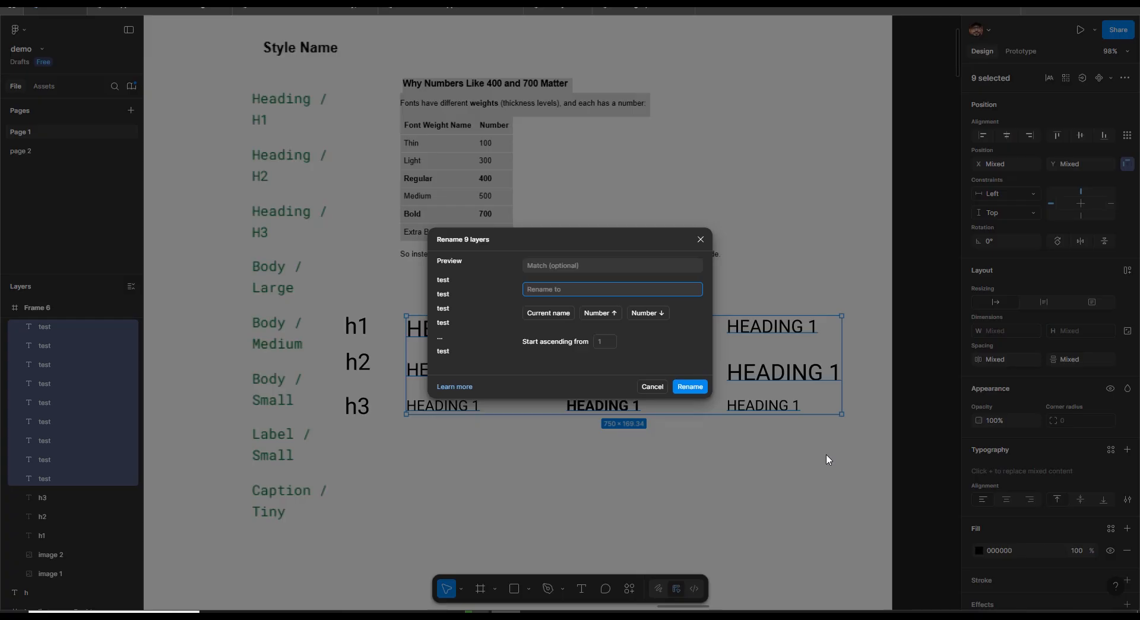
pyautogui.write('heading/')
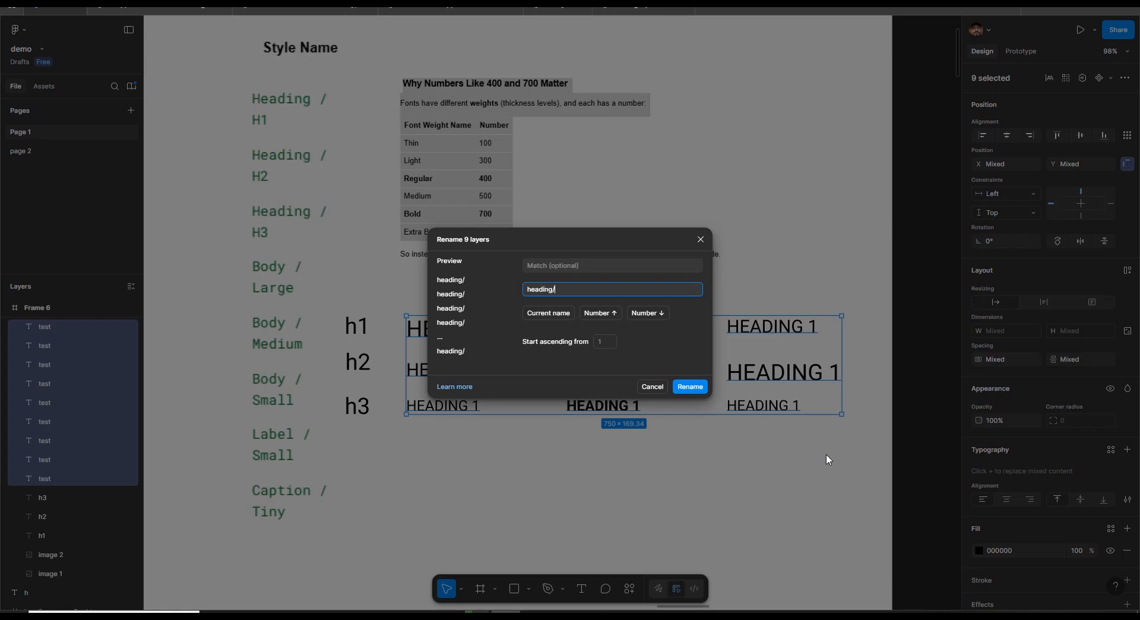
pyautogui.click(693, 387)
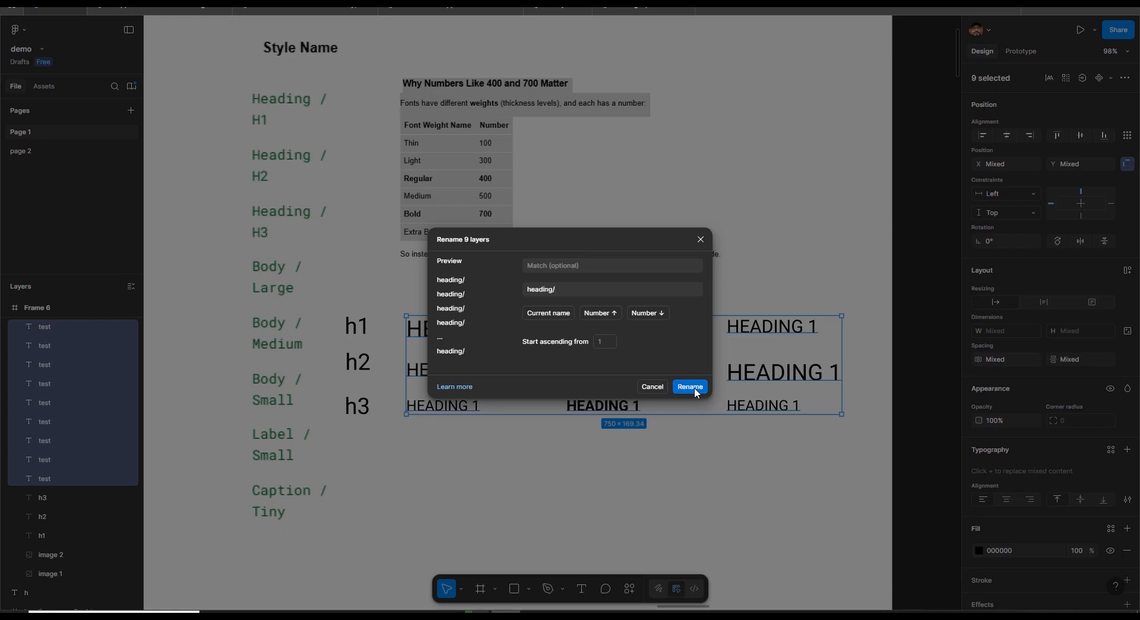
# Rename the first column's three layers as current name plus /H, an ascending number and -REG-400
pyautogui.click(403, 308)
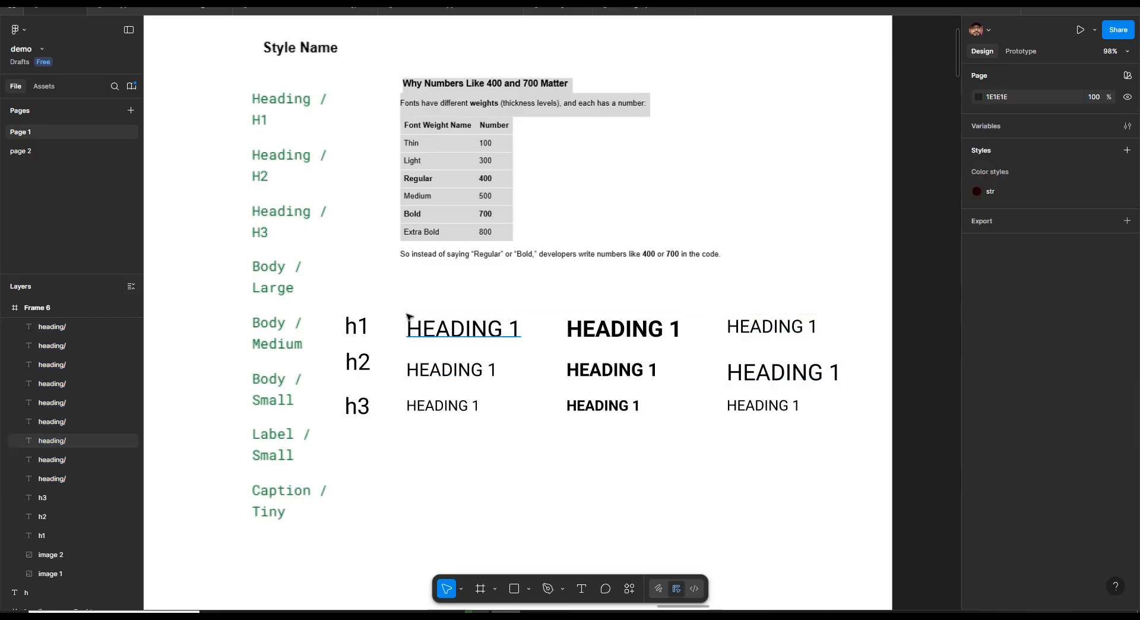
pyautogui.moveTo(393, 296); pyautogui.dragTo(524, 441)
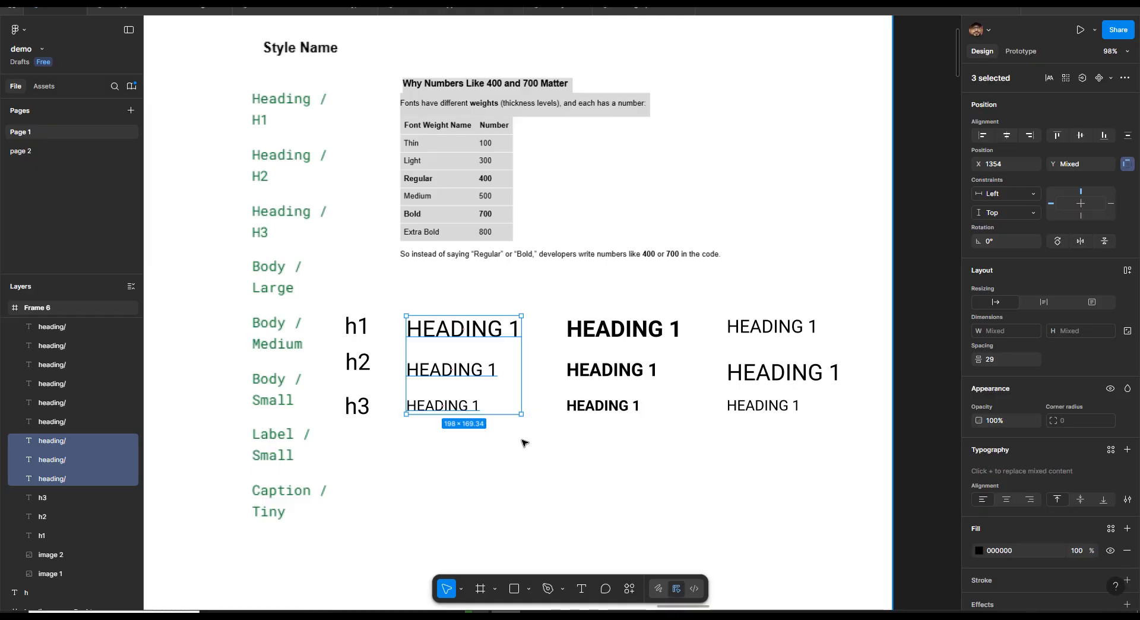
pyautogui.hotkey('ctrl', 'r')
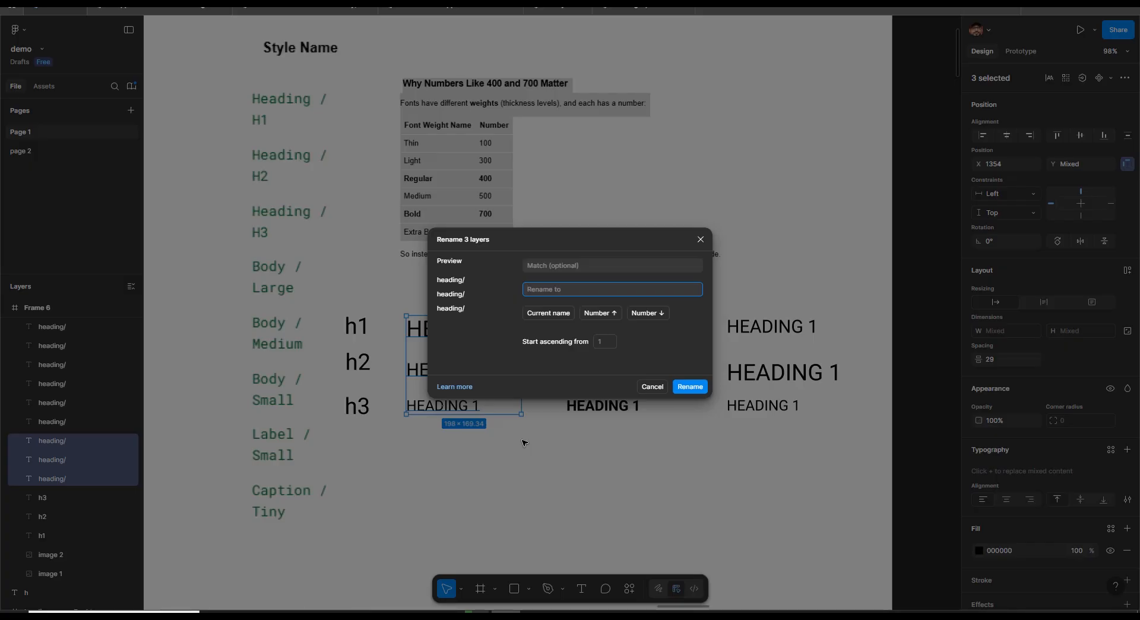
pyautogui.click(547, 320)
pyautogui.click(600, 312)
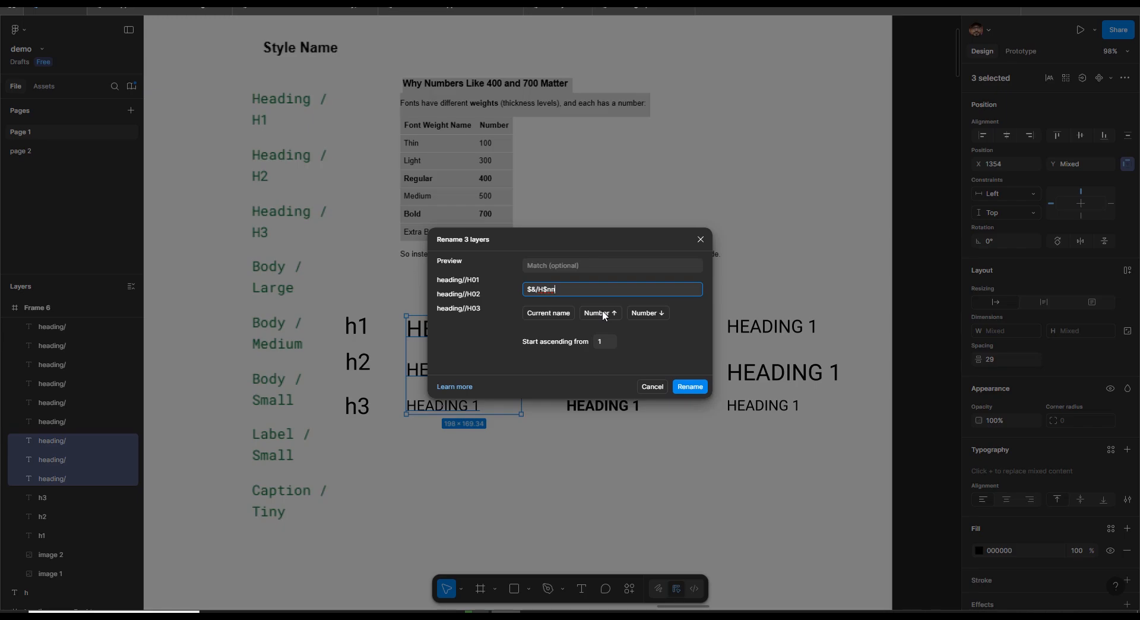
pyautogui.write('-REG-400')
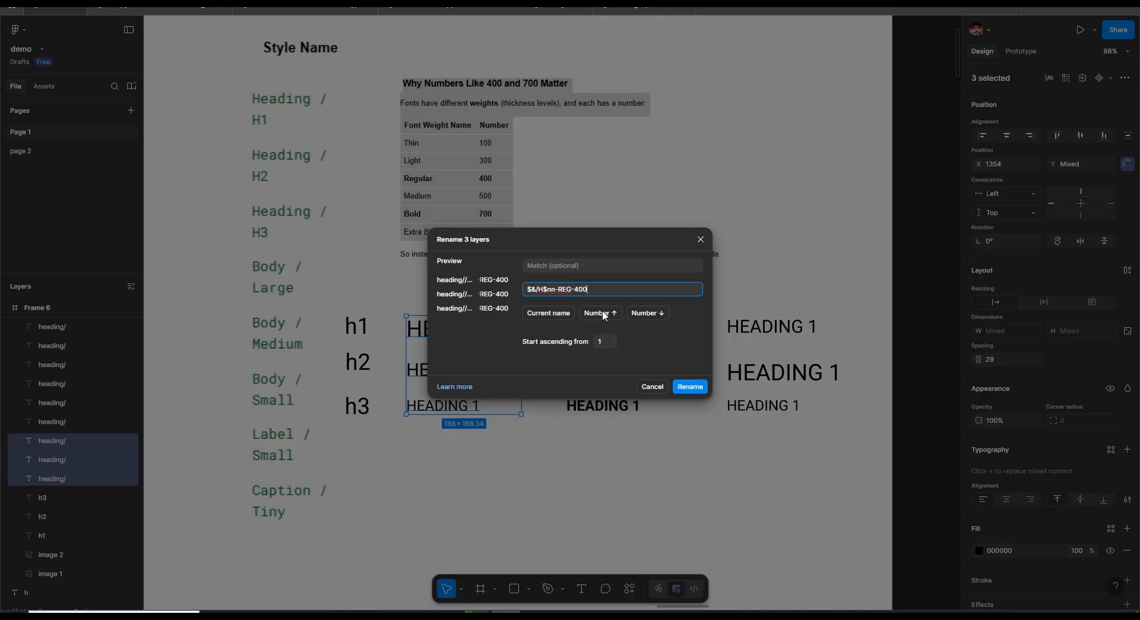
pyautogui.press('Return')
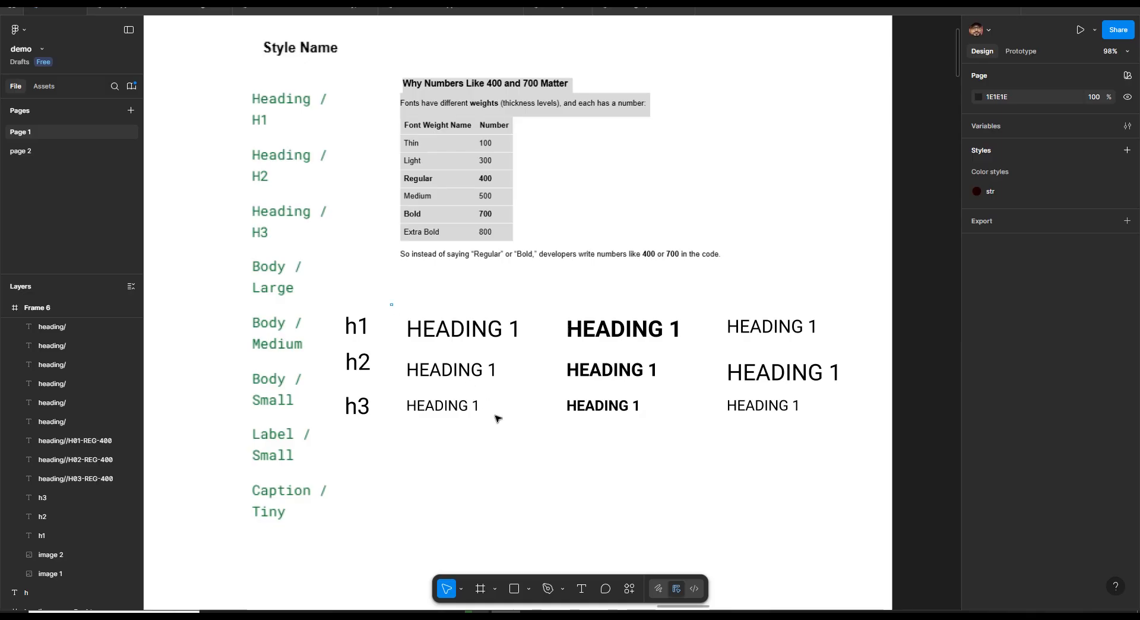
# Generate text styles from the three selected layers with the Styler plugin's Generate Styles
pyautogui.click(627, 592)
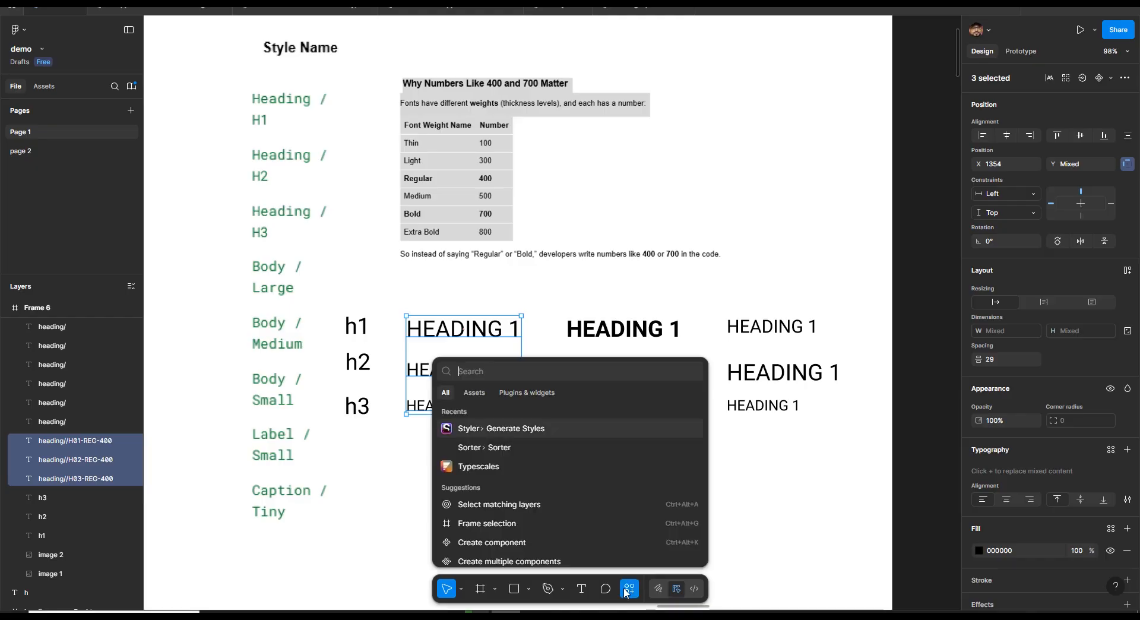
pyautogui.click(527, 391)
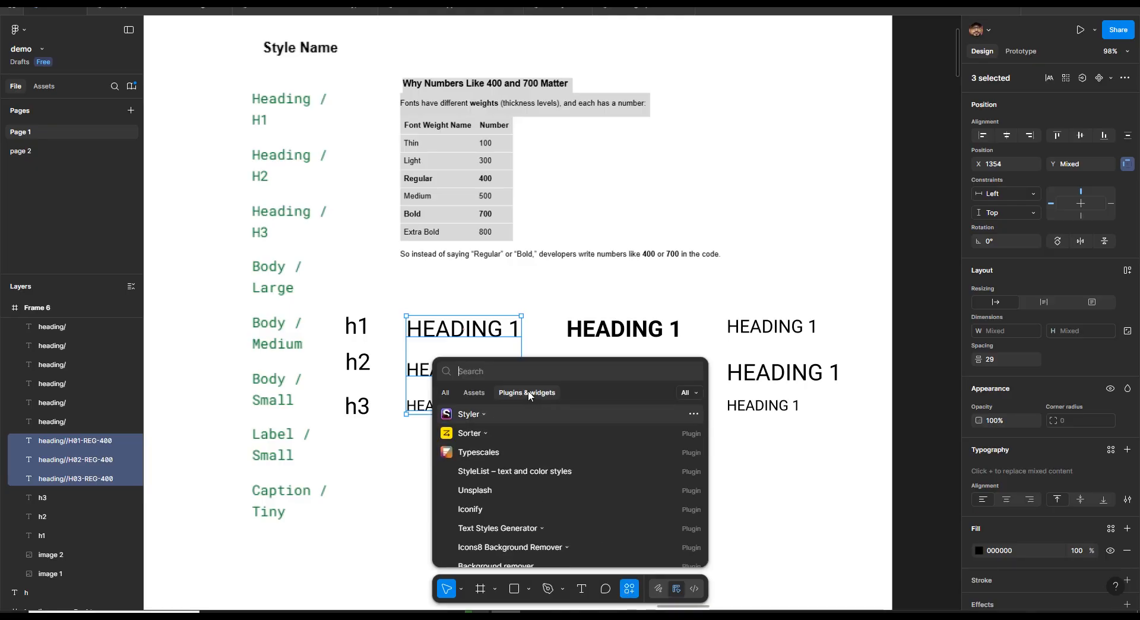
pyautogui.click(485, 414)
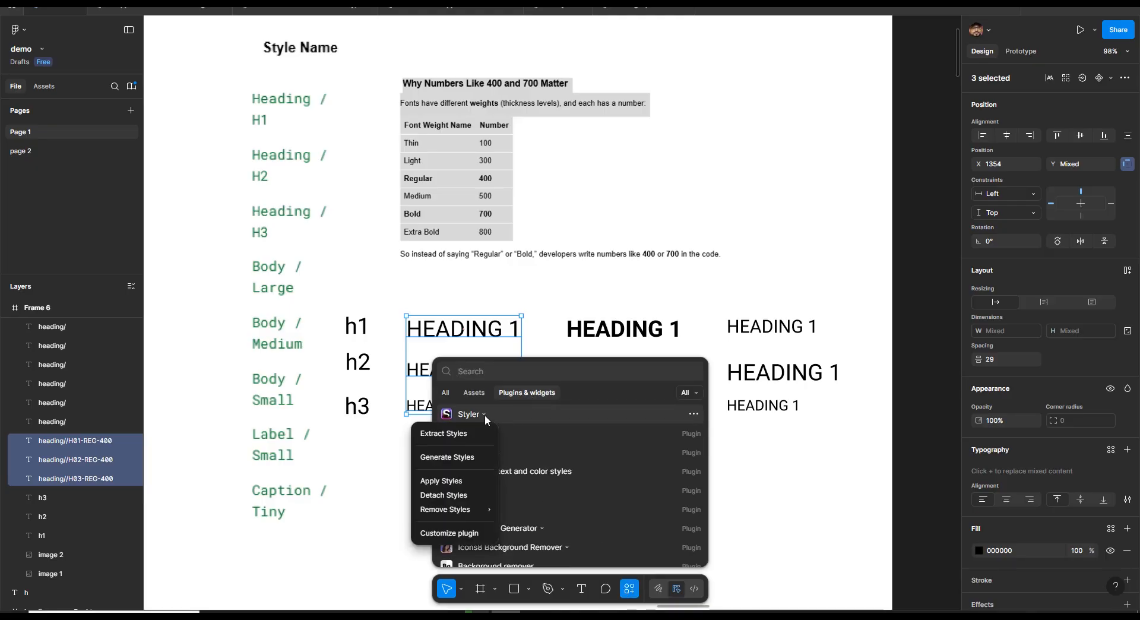
pyautogui.click(453, 457)
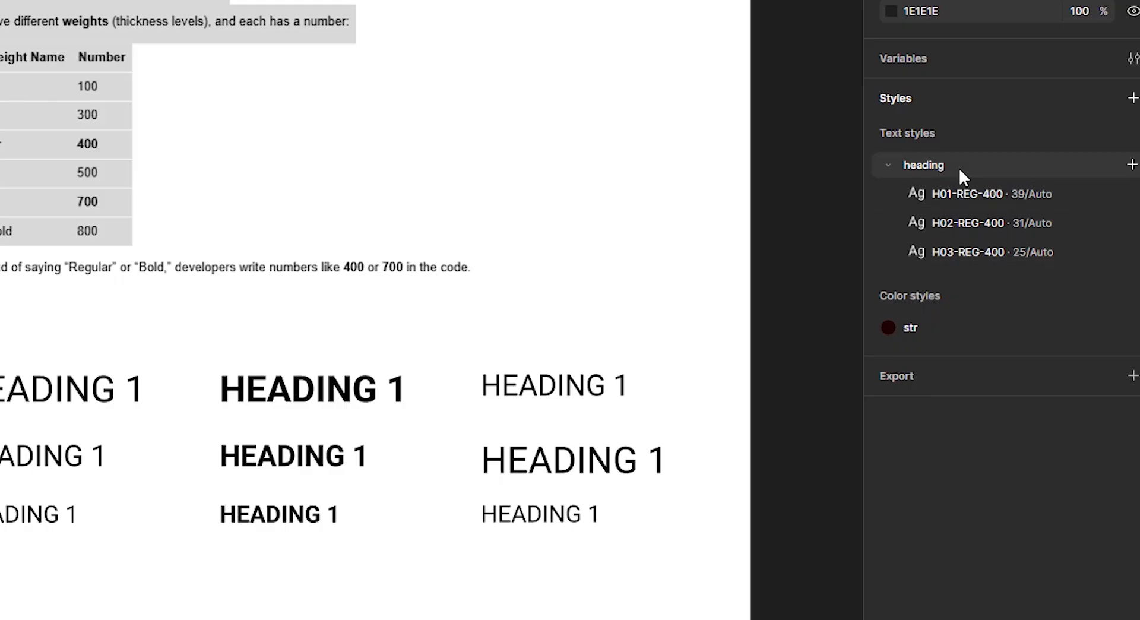
# Review the generated heading text styles in the local styles list
pyautogui.click(959, 167)
pyautogui.click(1000, 193)
pyautogui.click(993, 214)
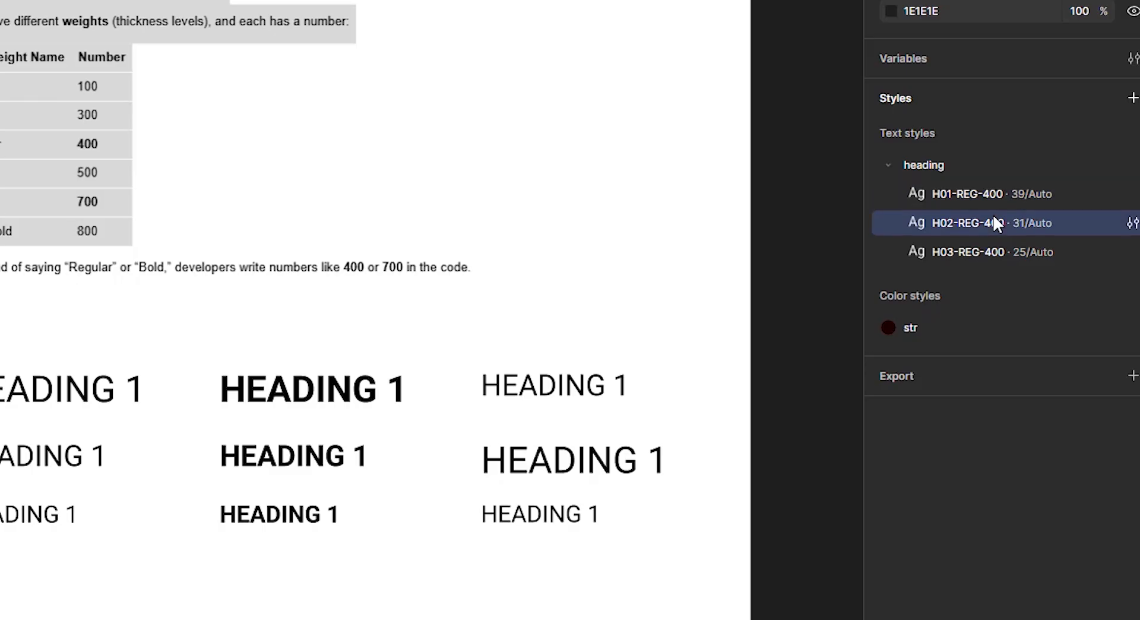
pyautogui.click(992, 248)
pyautogui.click(887, 165)
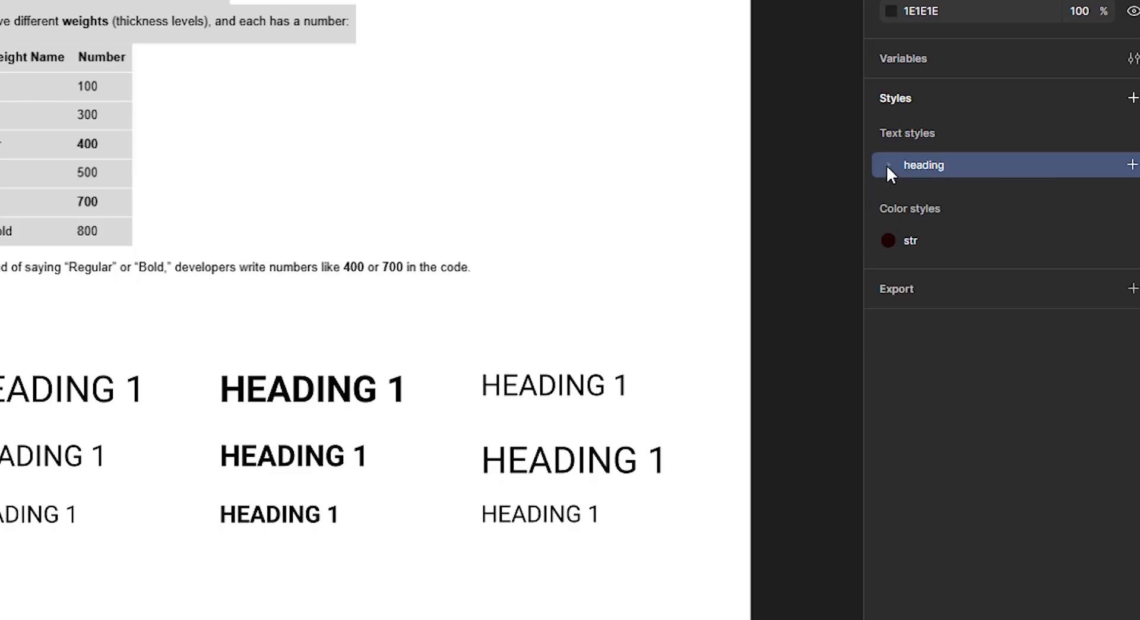
pyautogui.click(886, 165)
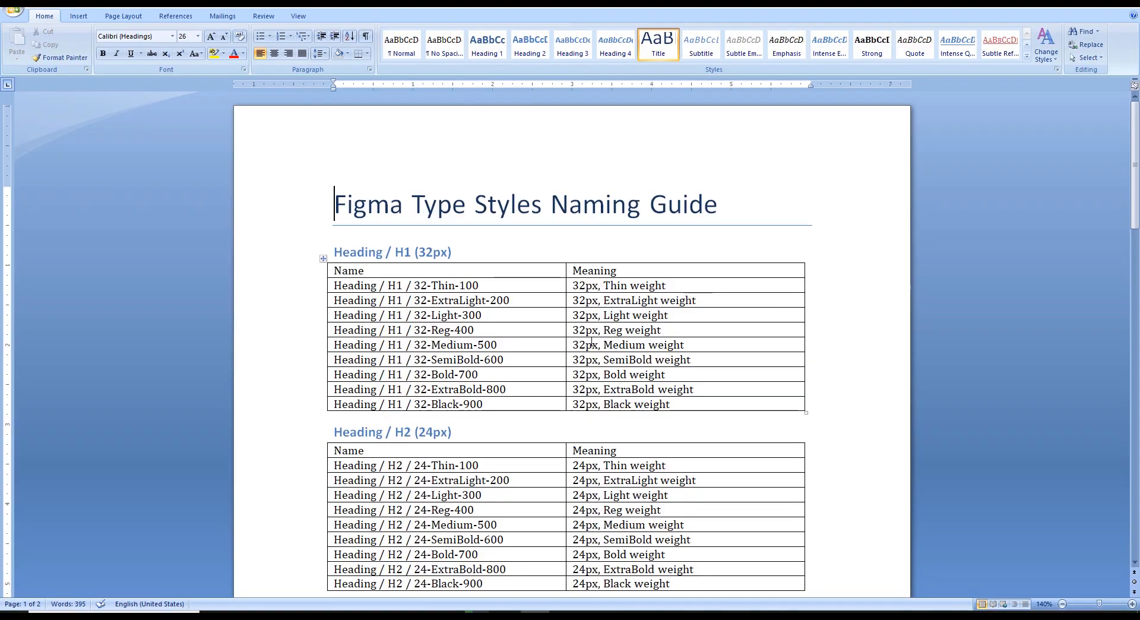
# Switch to the Word document Figma Type Styles Naming Guide and read through its heading naming tables
pyautogui.moveTo(415, 204); pyautogui.dragTo(711, 198)
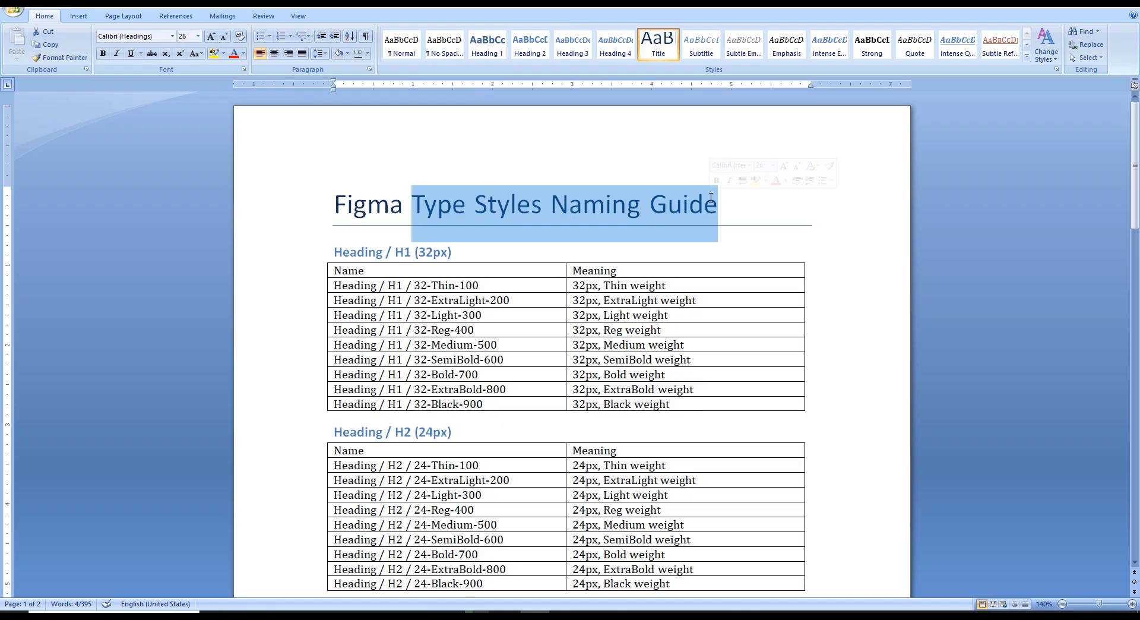
pyautogui.scroll(-1, 427, 255)
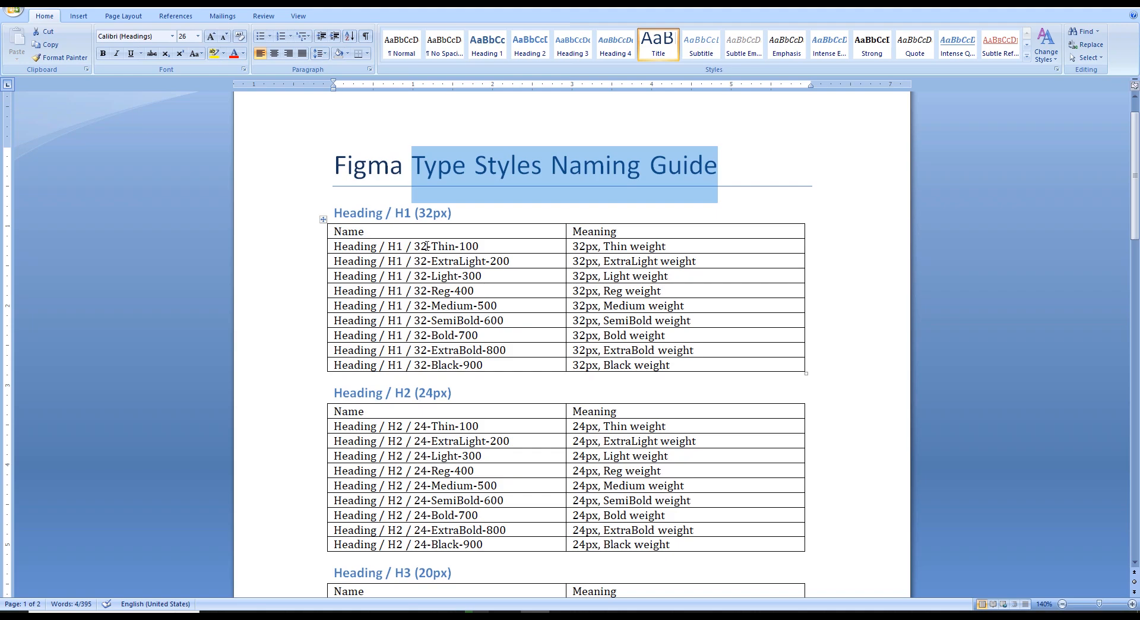
pyautogui.scroll(-2, 439, 336)
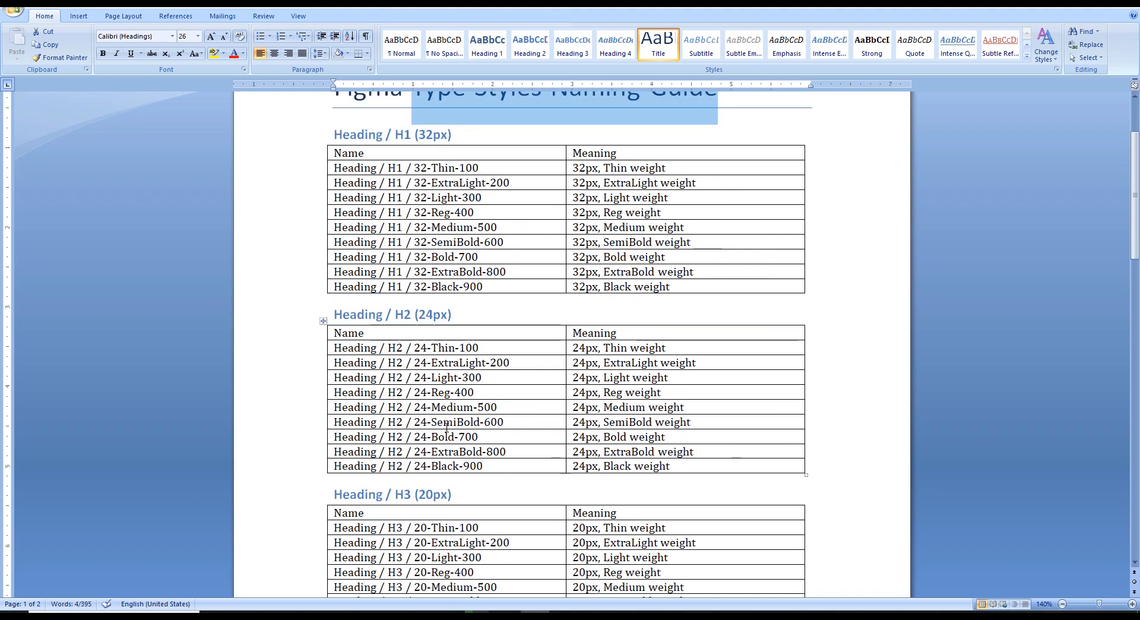